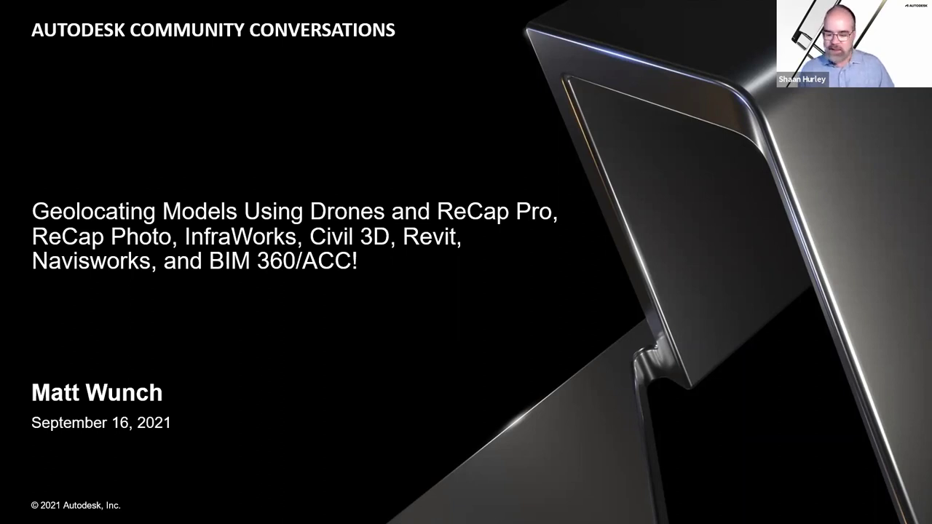
Advance the slideshow past the title and community slides to the Safe Harbor Statement.
{"action": "key", "text": "Right"}
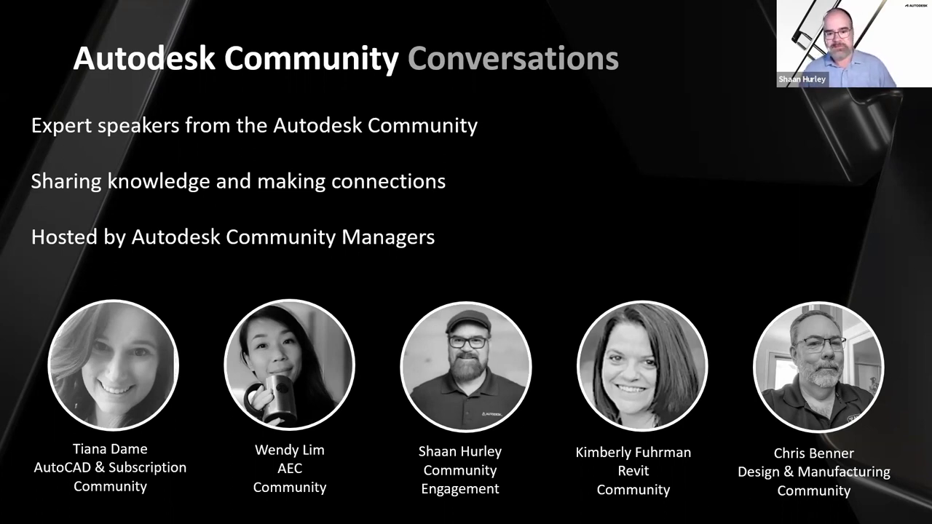
{"action": "key", "text": "Right"}
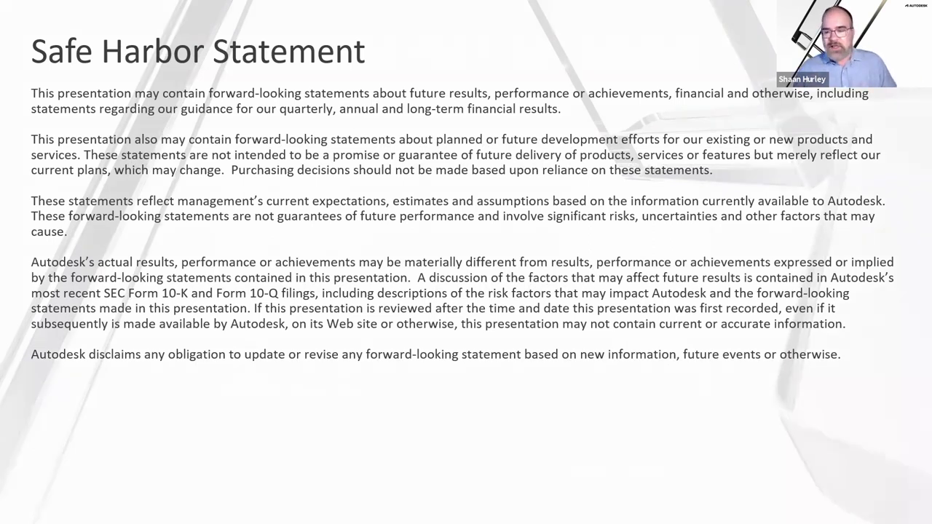
Advance the slideshow to the Today's Community Host and Expert Speaker slide.
{"action": "key", "text": "Right"}
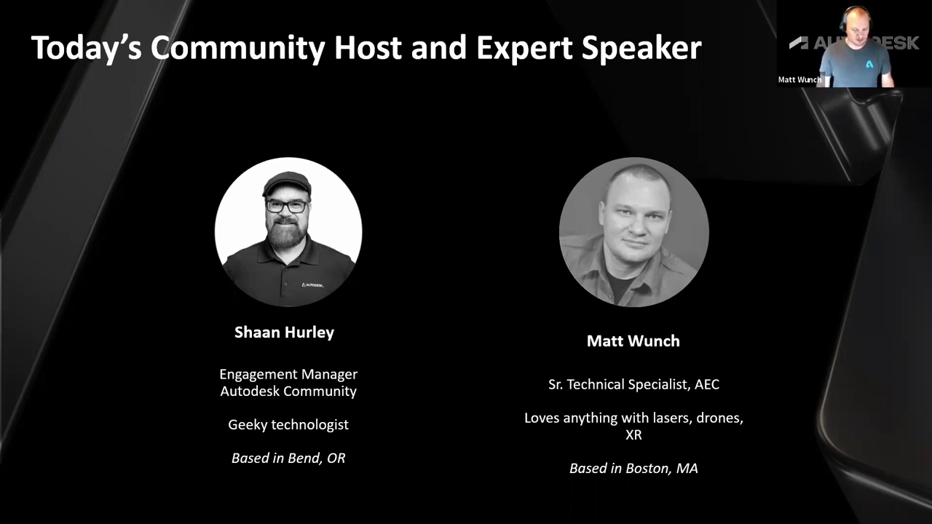
Step through the AEC Collection product slides to the Workflow diagram slide.
{"action": "key", "text": "Right"}
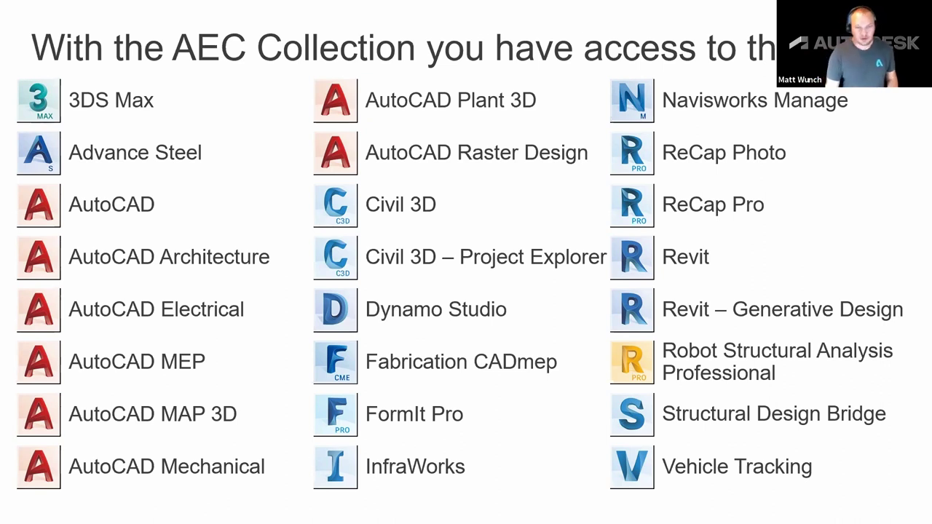
{"action": "key", "text": "Right"}
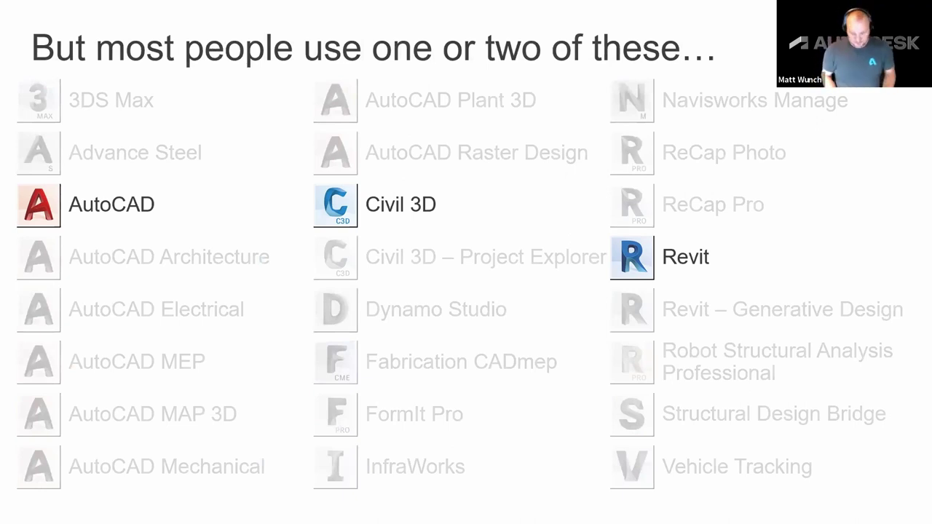
{"action": "key", "text": "Right"}
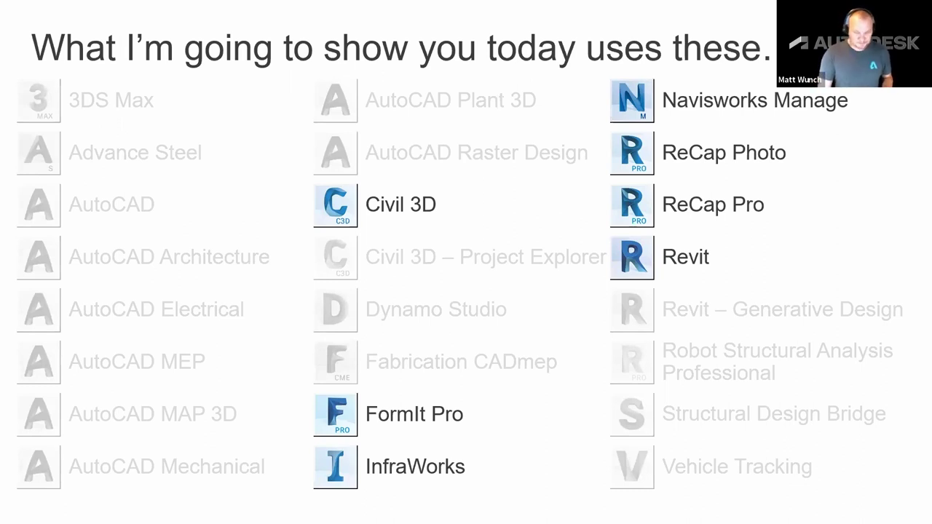
{"action": "key", "text": "Right"}
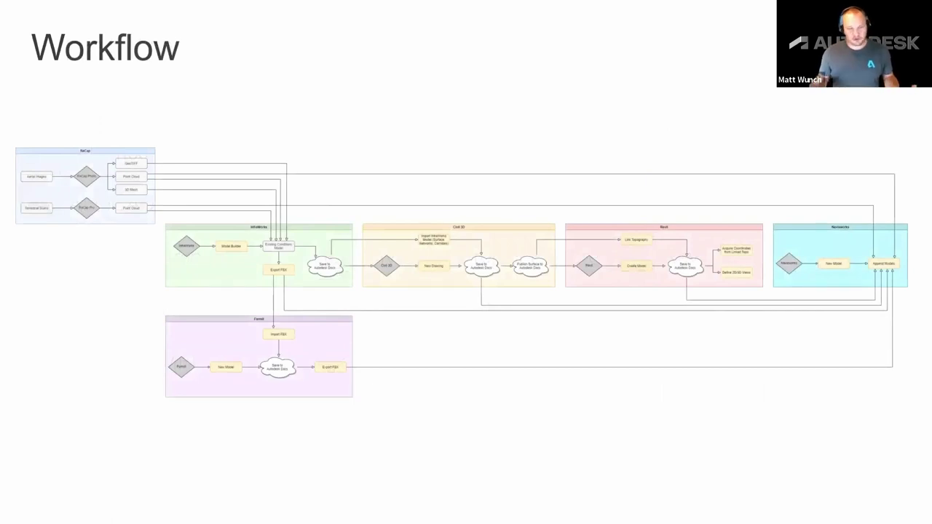
Advance through the ReCap workflow and Live Demo slides, then end the slideshow.
{"action": "key", "text": "Right"}
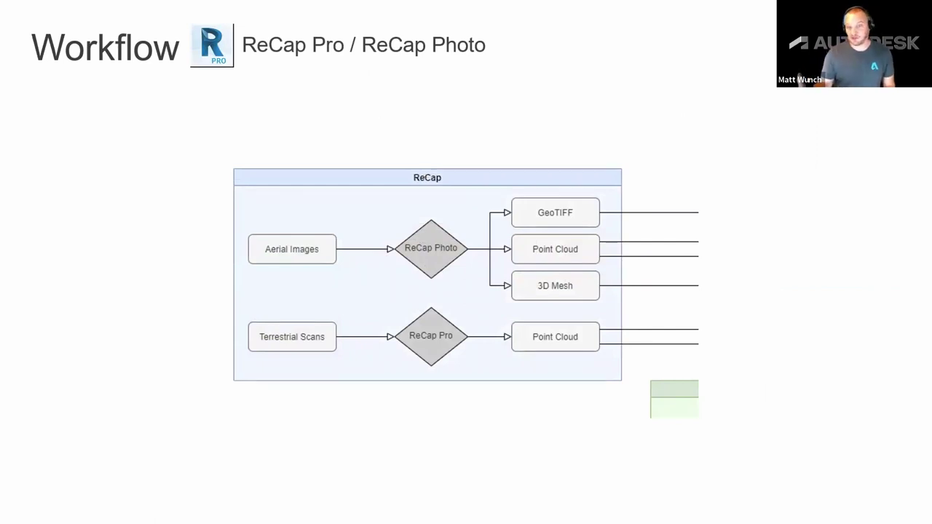
{"action": "key", "text": "Right"}
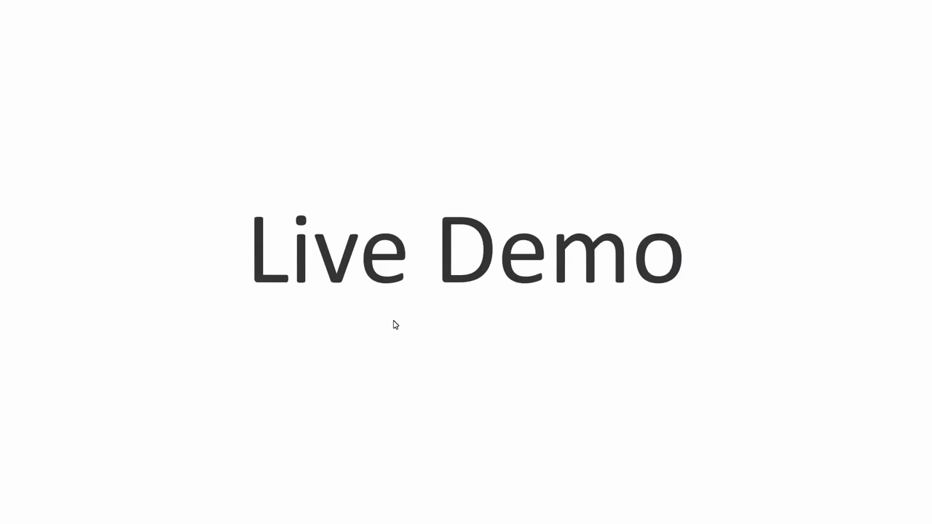
{"action": "key", "text": "Escape"}
Minimize PowerPoint and bring the ReCap Photo Dashboard window forward.
{"action": "left_click", "coordinate": [876, 8]}
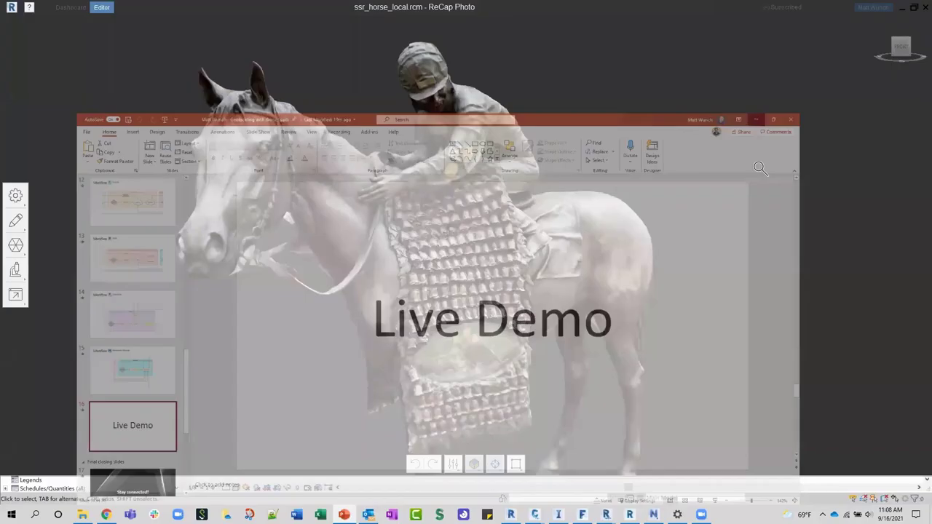
{"action": "mouse_move", "coordinate": [606, 514]}
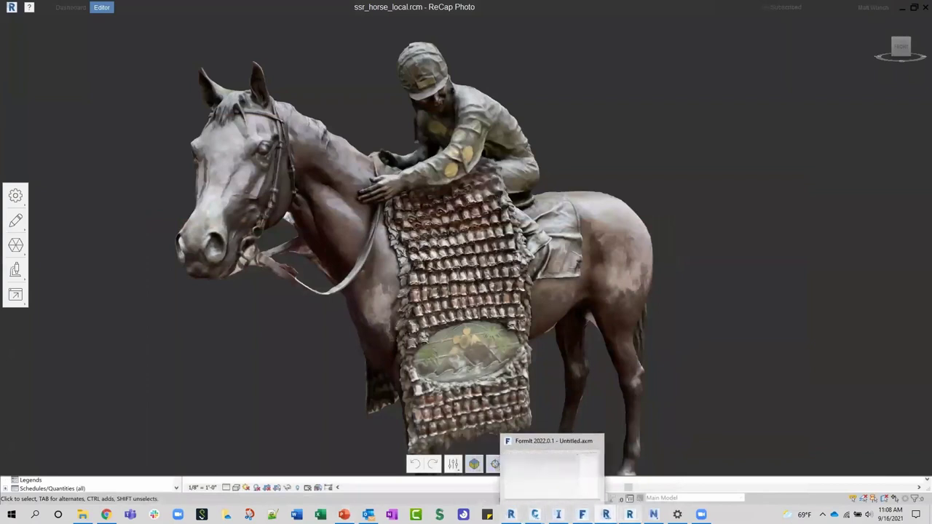
{"action": "left_click", "coordinate": [637, 478]}
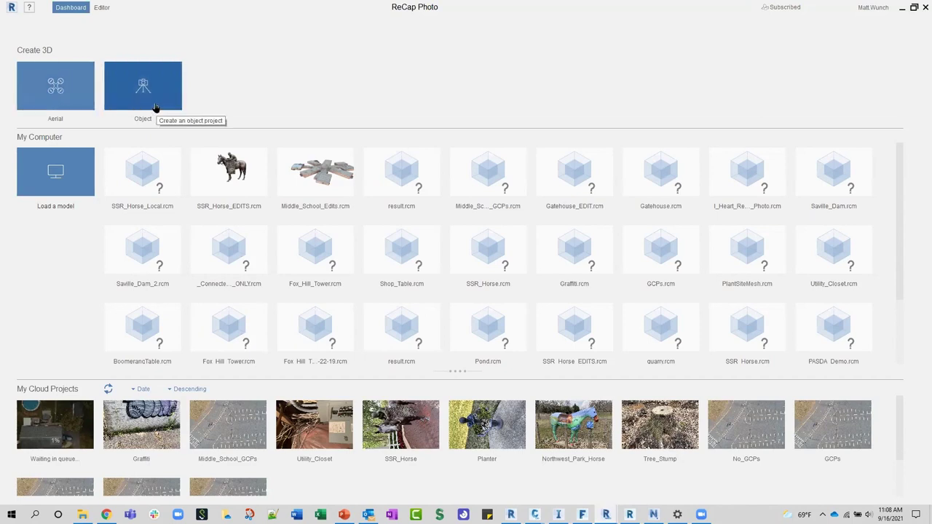
Bring the horse model forward and orbit it until its head faces the viewer.
{"action": "mouse_move", "coordinate": [605, 514]}
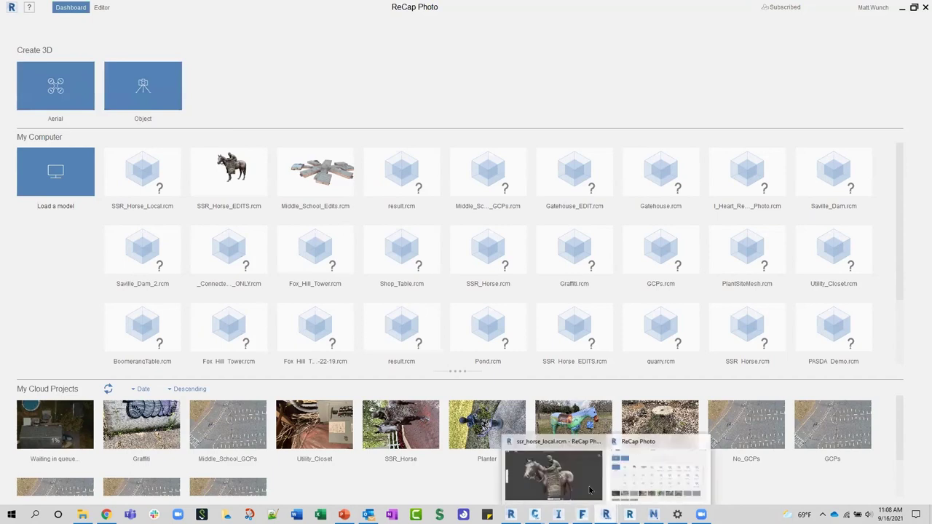
{"action": "left_click", "coordinate": [559, 480]}
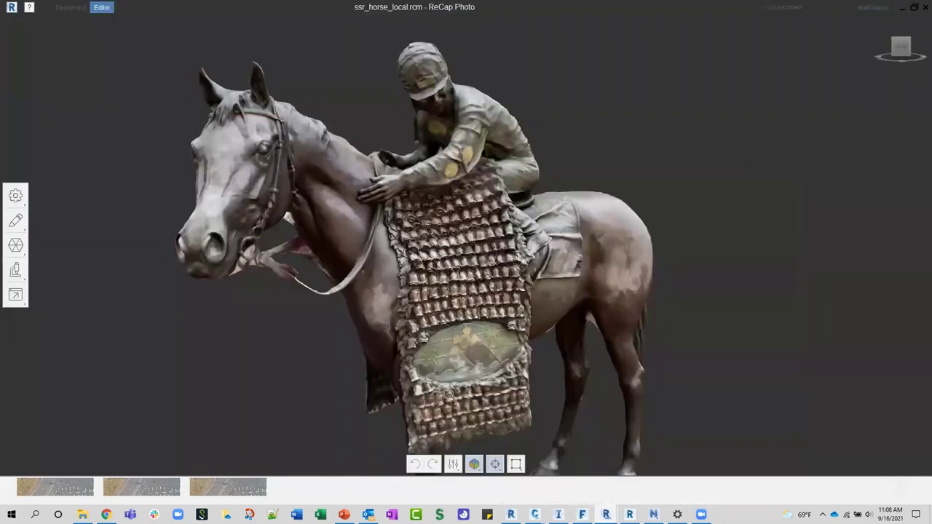
{"action": "left_click_drag", "start_coordinate": [449, 318], "coordinate": [387, 311]}
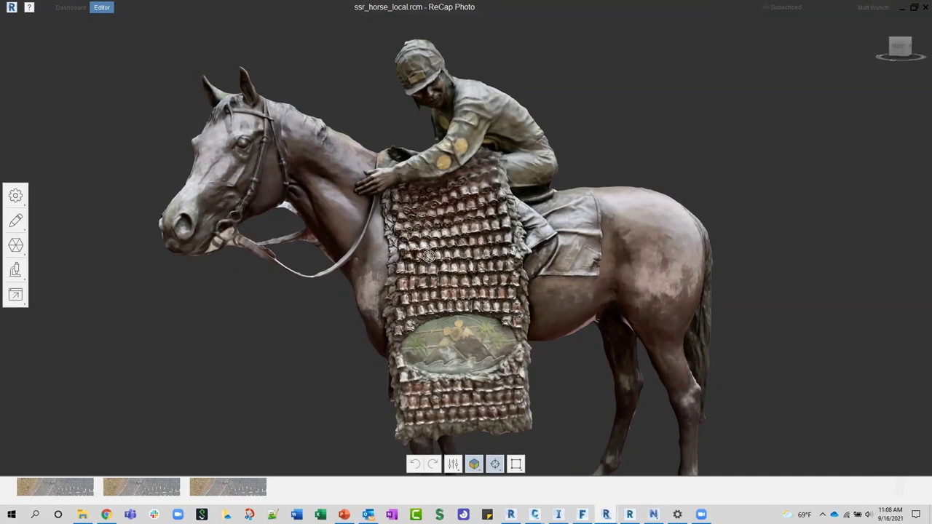
{"action": "left_click_drag", "start_coordinate": [429, 255], "coordinate": [364, 248]}
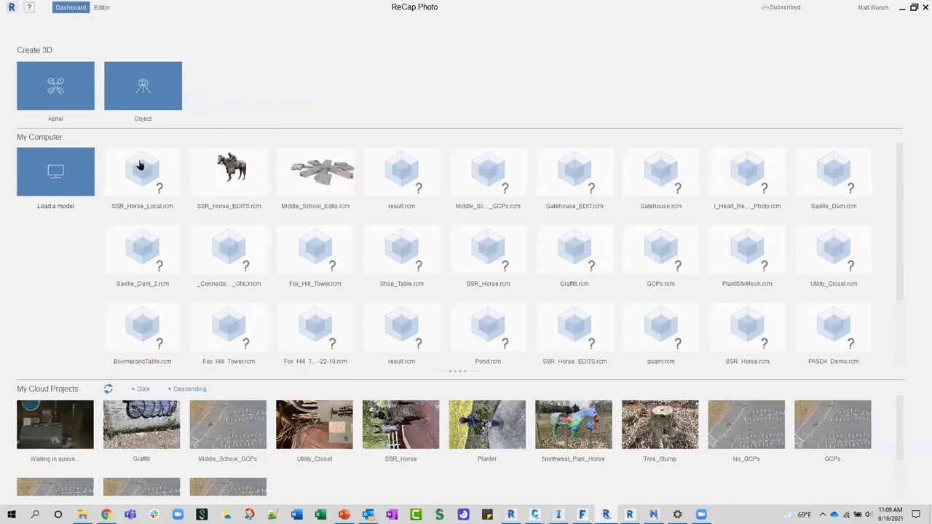
Start an aerial project loaded with the Middle School photos DJI_0001 through DJI_0983.
{"action": "left_click", "coordinate": [54, 88]}
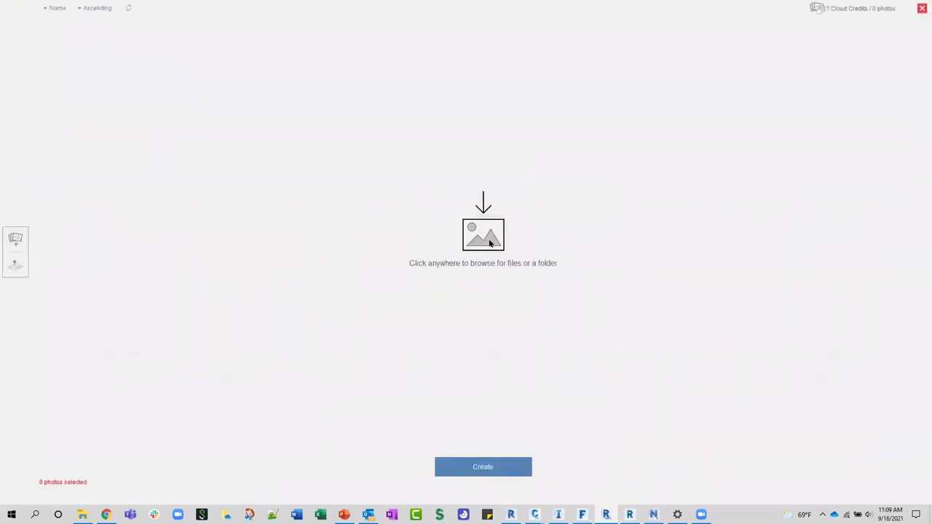
{"action": "left_click", "coordinate": [412, 262]}
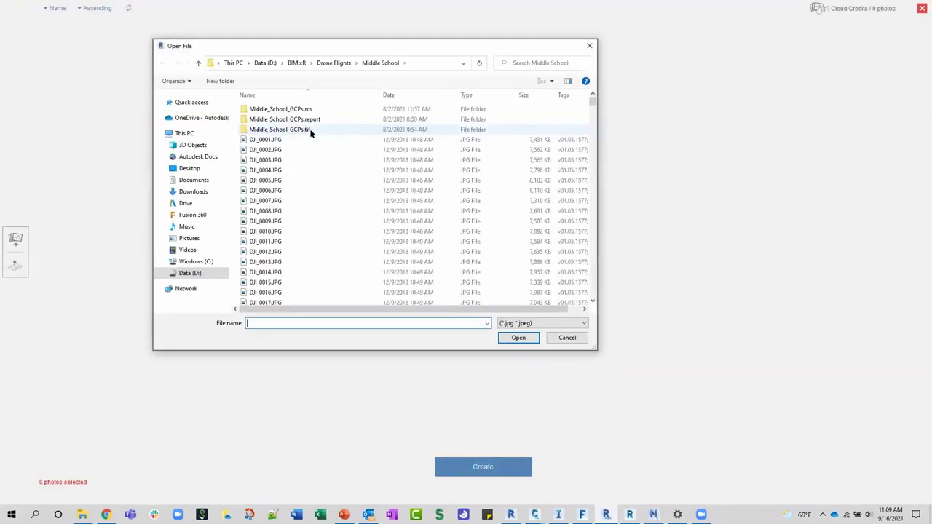
{"action": "left_click", "coordinate": [300, 142]}
{"action": "left_click_drag", "start_coordinate": [592, 106], "coordinate": [592, 295]}
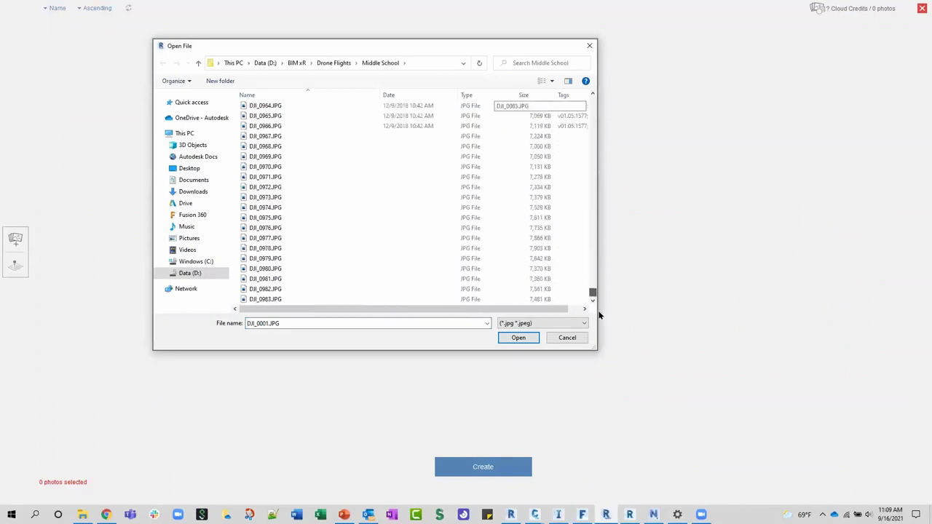
{"action": "left_click", "coordinate": [279, 300], "text": "shift"}
{"action": "left_click", "coordinate": [504, 340]}
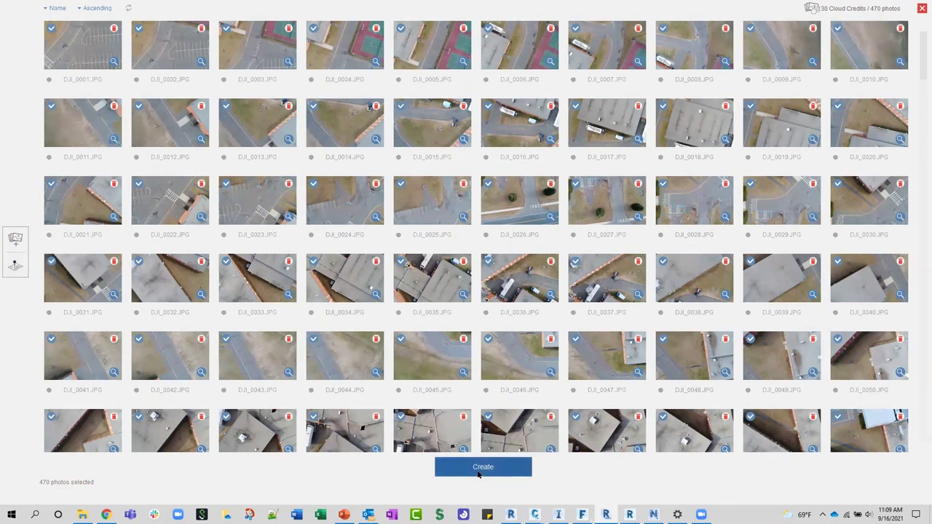
Set the ground control points coordinate system to CT83F.
{"action": "left_click", "coordinate": [19, 269]}
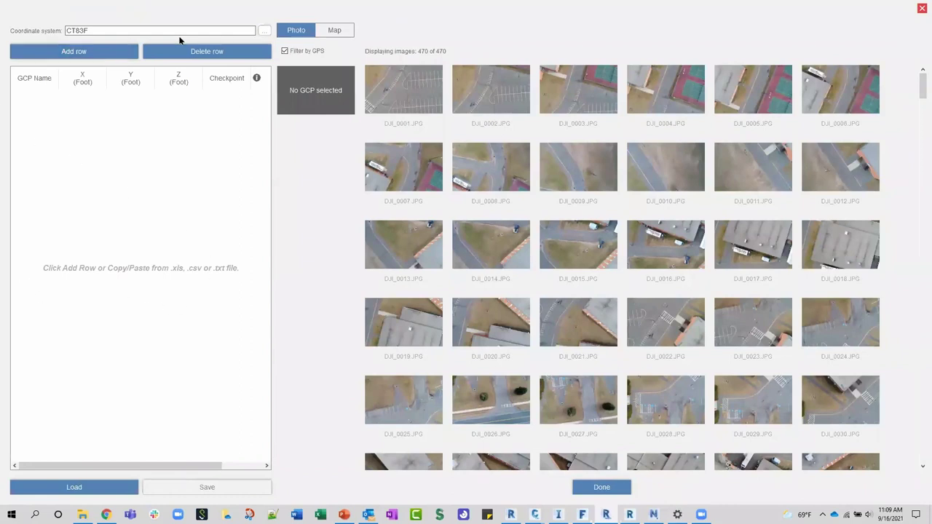
{"action": "left_click", "coordinate": [264, 30]}
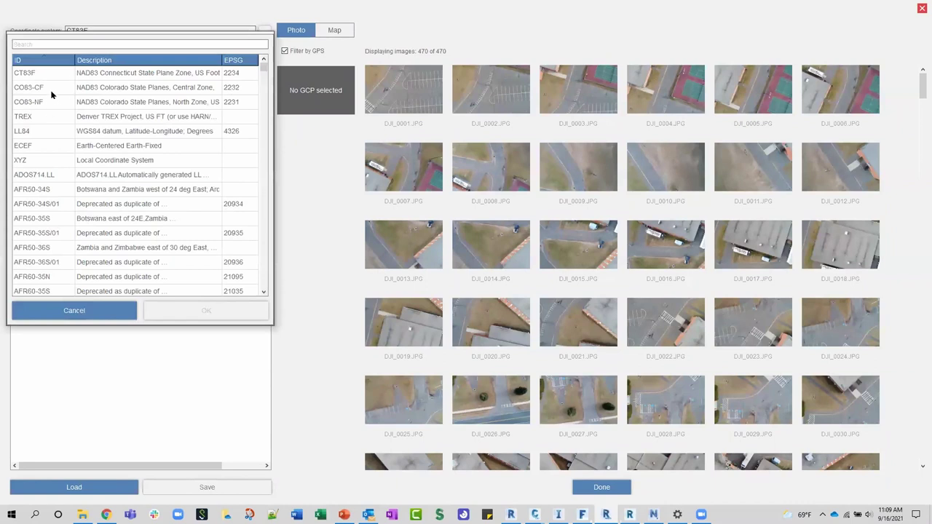
{"action": "left_click", "coordinate": [33, 73]}
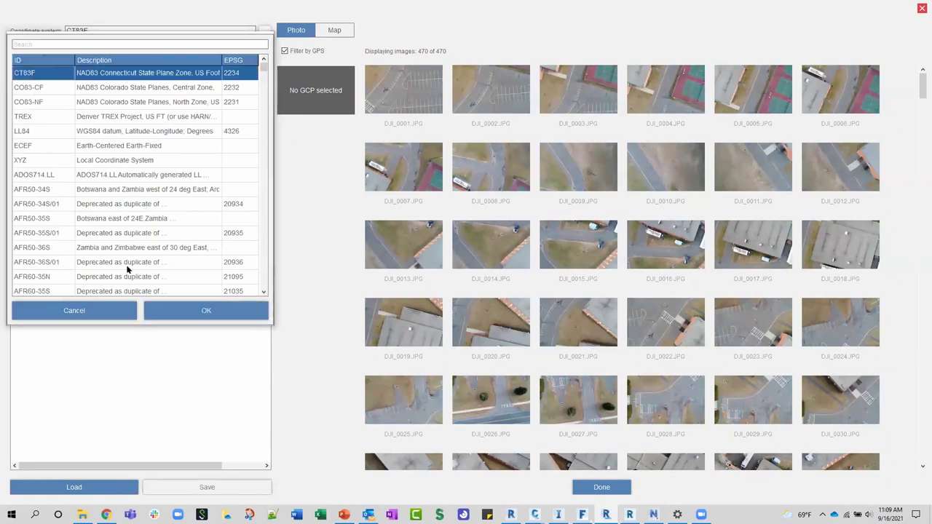
{"action": "left_click", "coordinate": [183, 315]}
Import control points from Drone Flights > Middle School > GCPs.xml and show GCP4's photos.
{"action": "left_click", "coordinate": [81, 489]}
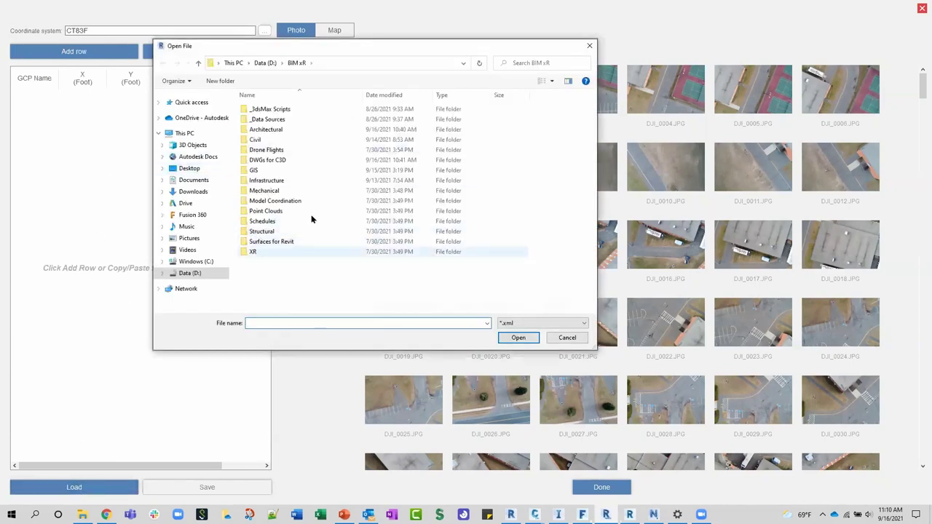
{"action": "double_click", "coordinate": [270, 150]}
{"action": "double_click", "coordinate": [273, 110]}
{"action": "left_click", "coordinate": [267, 140]}
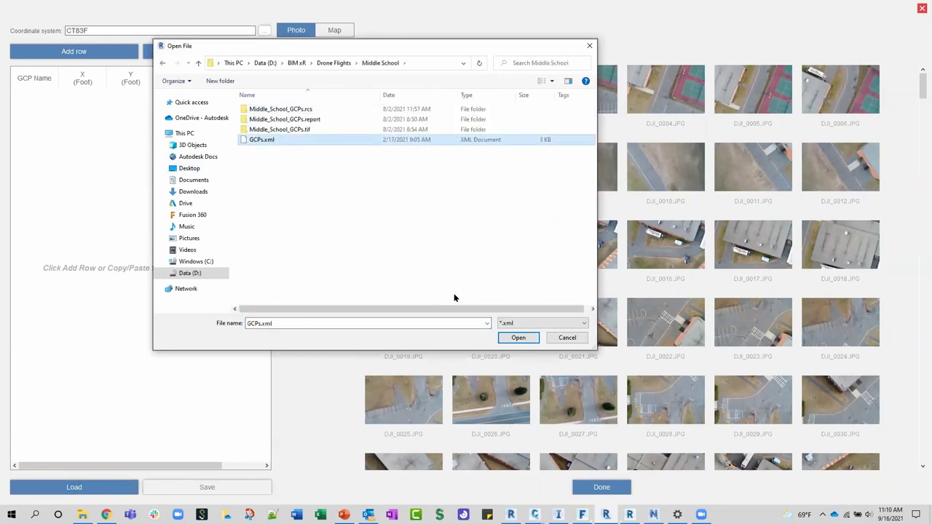
{"action": "left_click", "coordinate": [517, 338]}
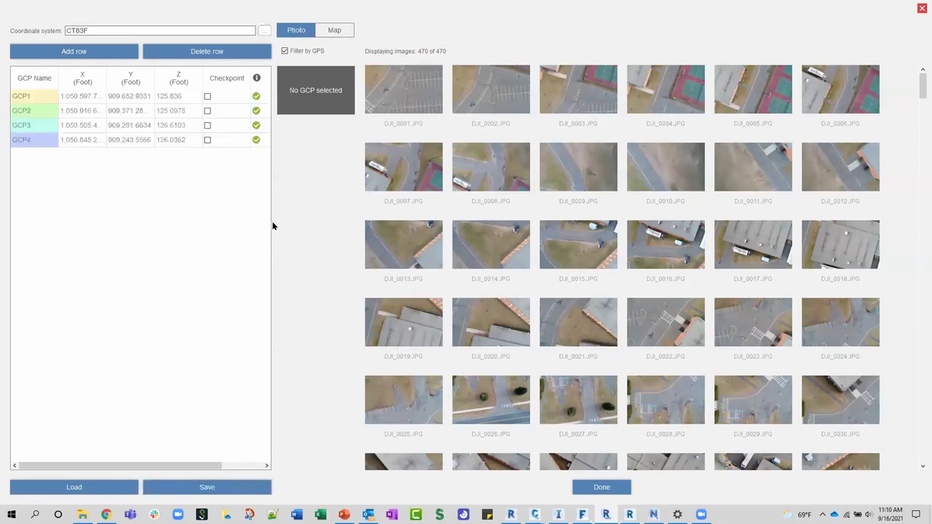
{"action": "left_click", "coordinate": [24, 142]}
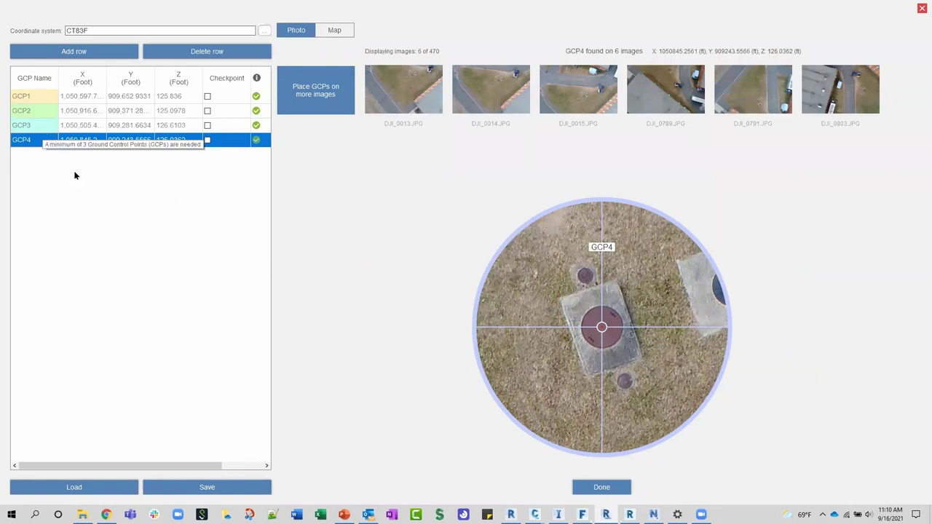
{"action": "left_click", "coordinate": [82, 515]}
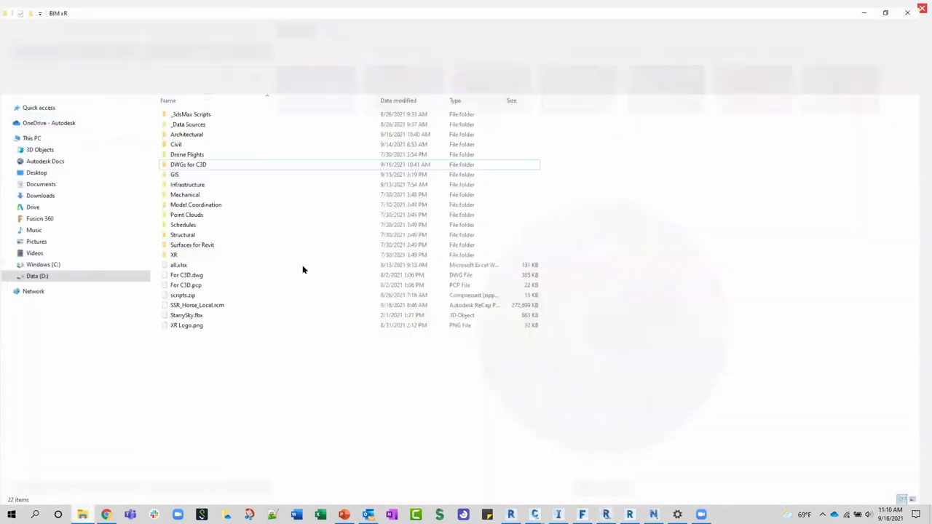
{"action": "double_click", "coordinate": [202, 152]}
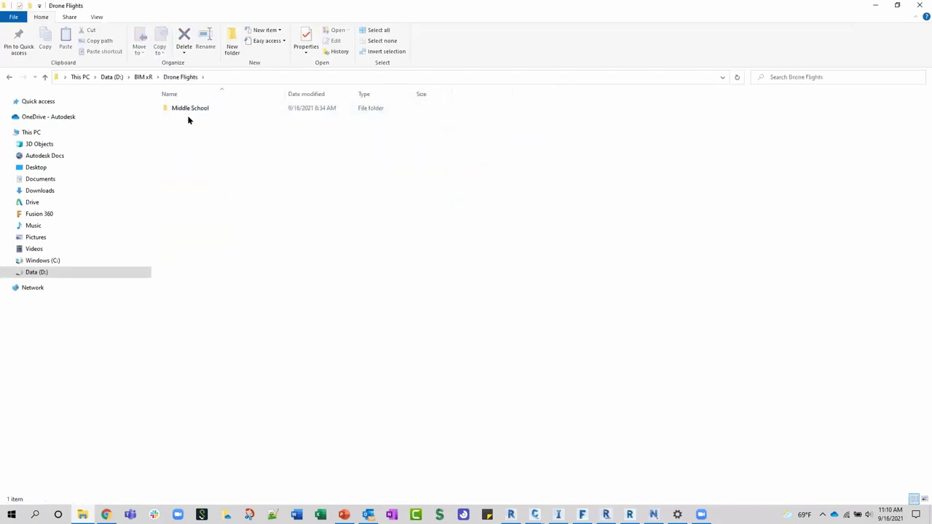
{"action": "double_click", "coordinate": [192, 108]}
{"action": "left_click", "coordinate": [193, 180]}
{"action": "right_click", "coordinate": [193, 182]}
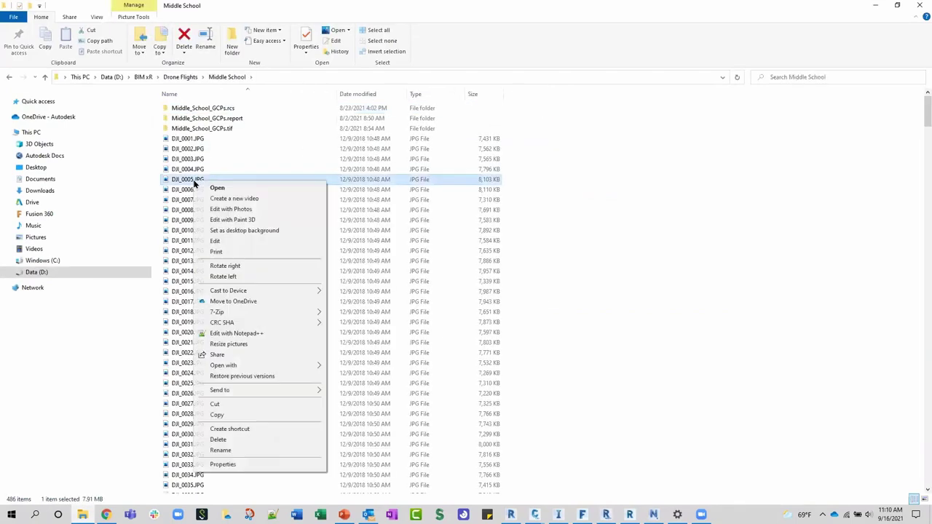
{"action": "left_click", "coordinate": [226, 464]}
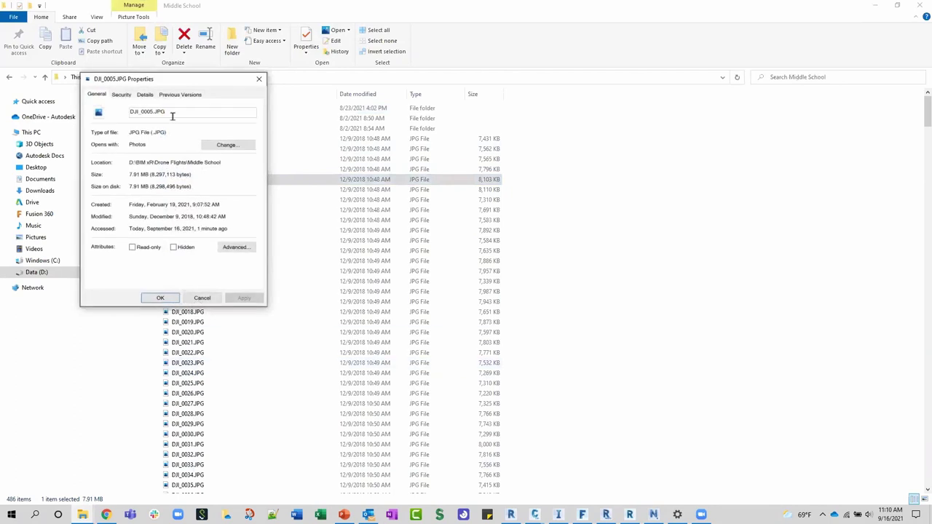
{"action": "left_click", "coordinate": [145, 94]}
{"action": "scroll", "coordinate": [184, 184], "scroll_direction": "down", "scroll_amount": 4}
{"action": "scroll", "coordinate": [184, 179], "scroll_direction": "down", "scroll_amount": 8}
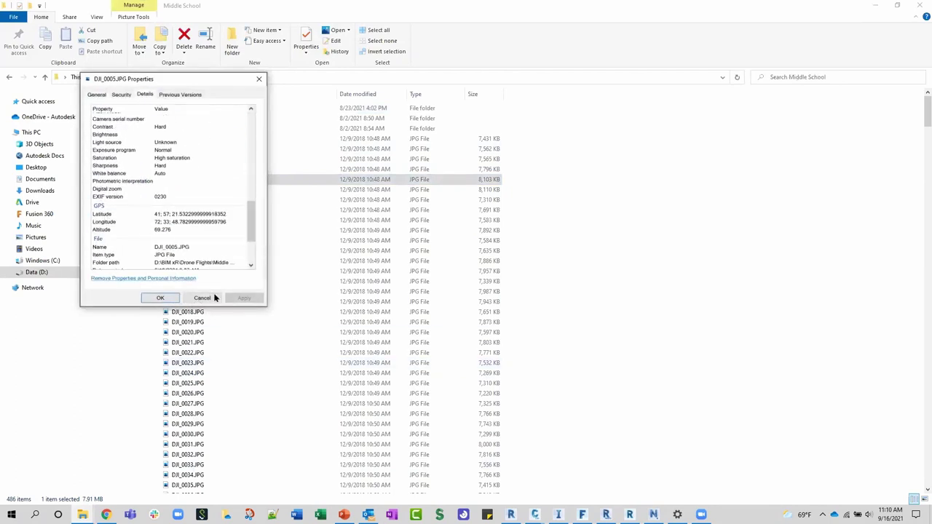
{"action": "left_click", "coordinate": [158, 222]}
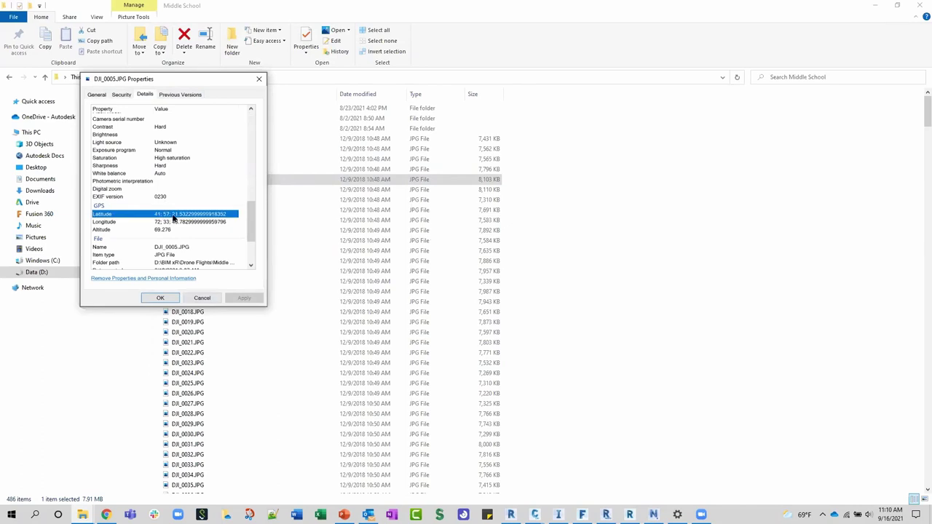
{"action": "left_click", "coordinate": [201, 298]}
Return to the GCP editor and finish with GCP1–GCP4 to reach the photo grid.
{"action": "key", "text": "alt+Tab"}
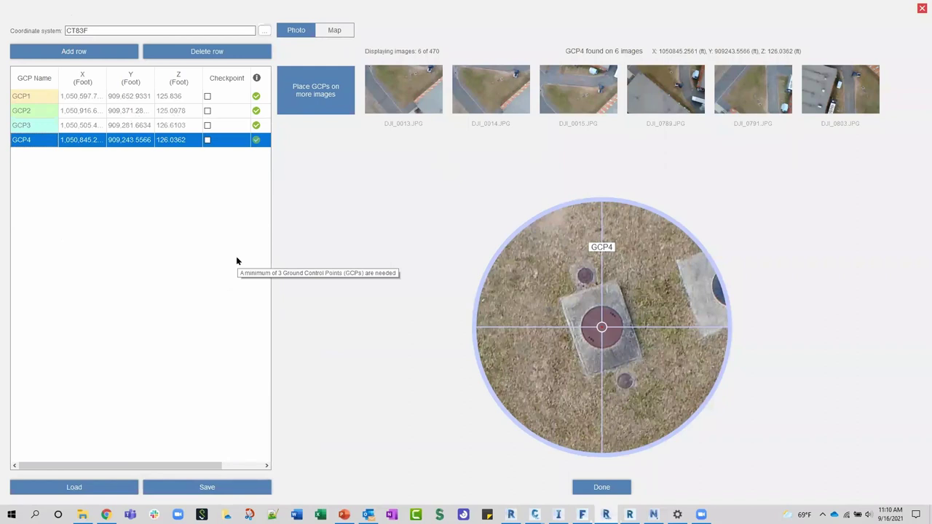
{"action": "left_click", "coordinate": [595, 488]}
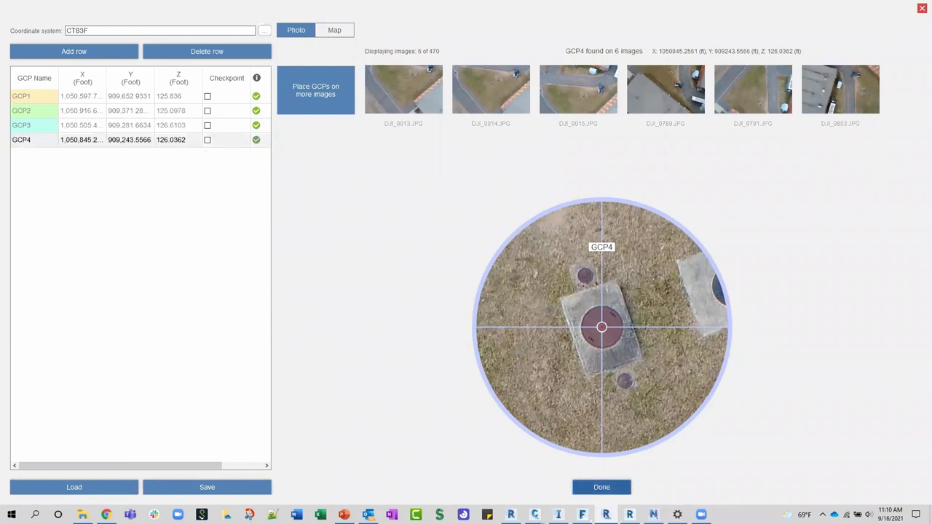
Start a new processing project from the photo grid and name it Test.
{"action": "left_click", "coordinate": [601, 486]}
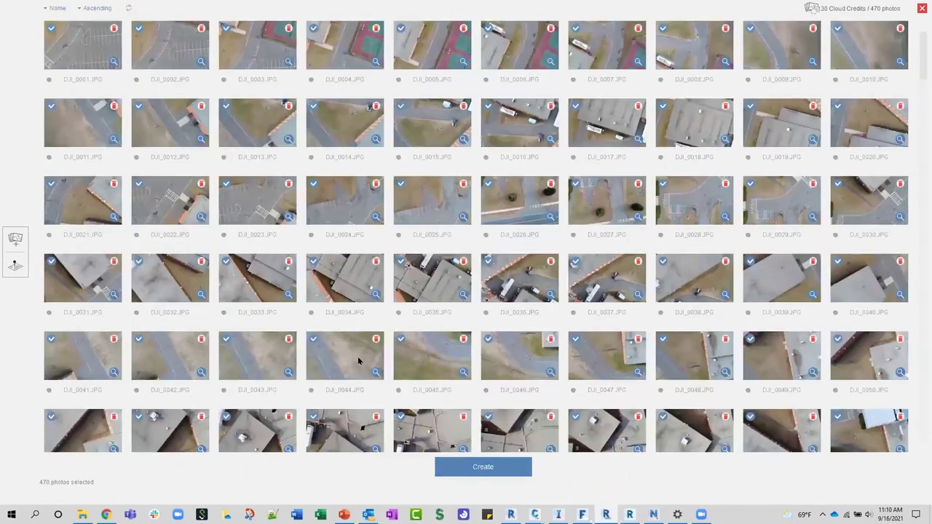
{"action": "left_click", "coordinate": [498, 466]}
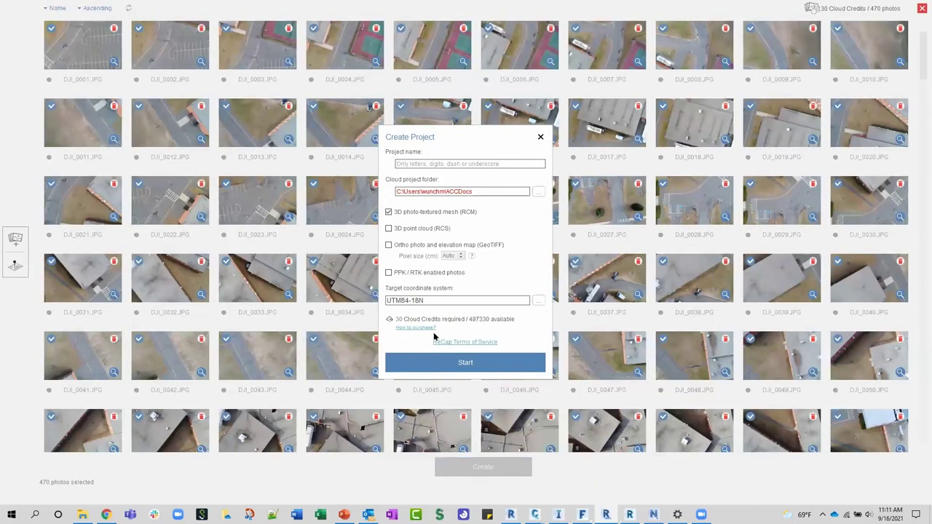
{"action": "left_click", "coordinate": [468, 163]}
{"action": "type", "text": "Test"}
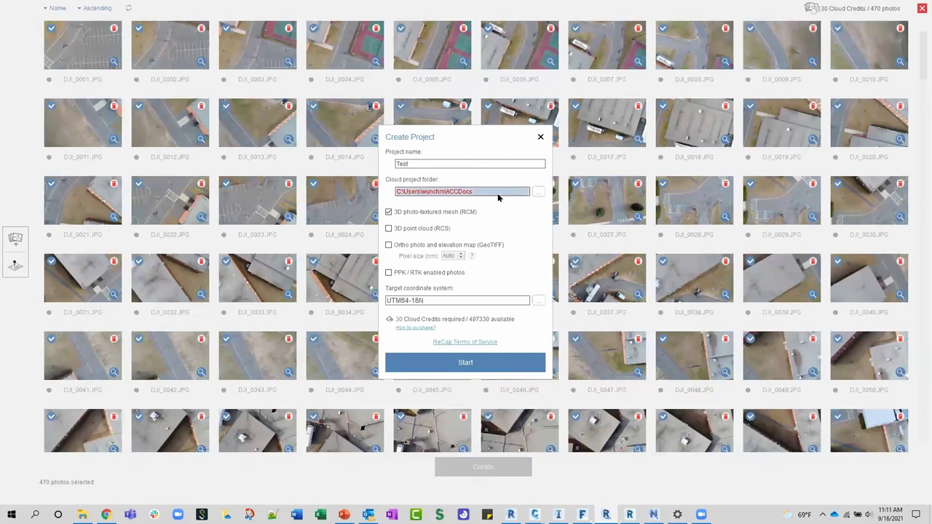
Choose BIM xR > Project Files > Drone Flights > Middle School as the project's cloud folder.
{"action": "left_click", "coordinate": [538, 192]}
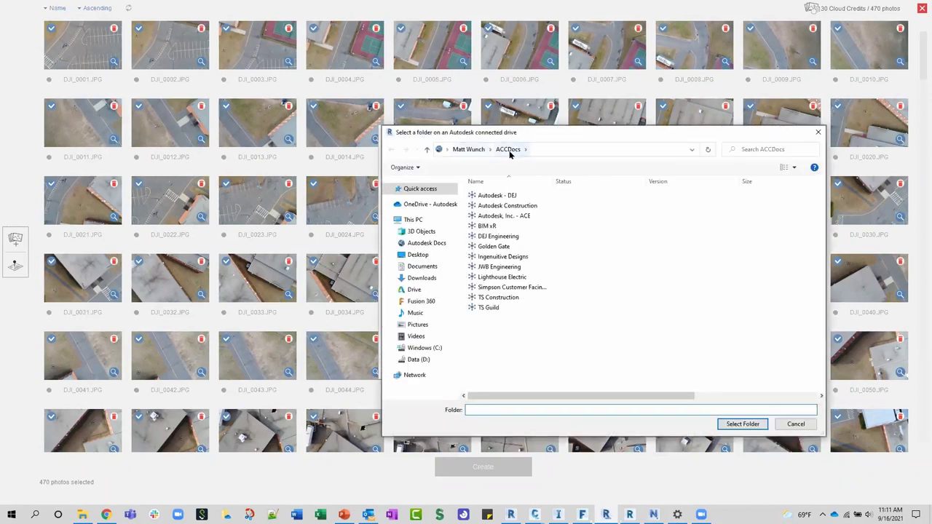
{"action": "double_click", "coordinate": [491, 226]}
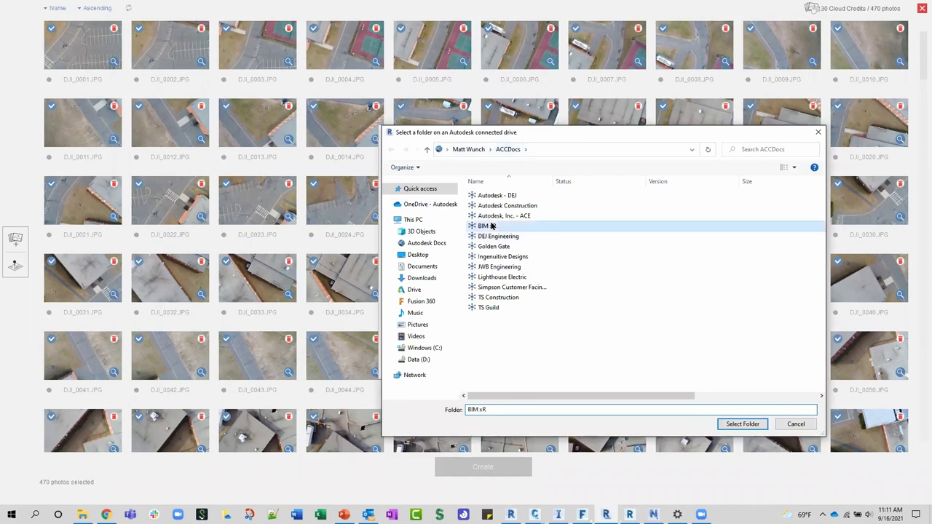
{"action": "double_click", "coordinate": [482, 196]}
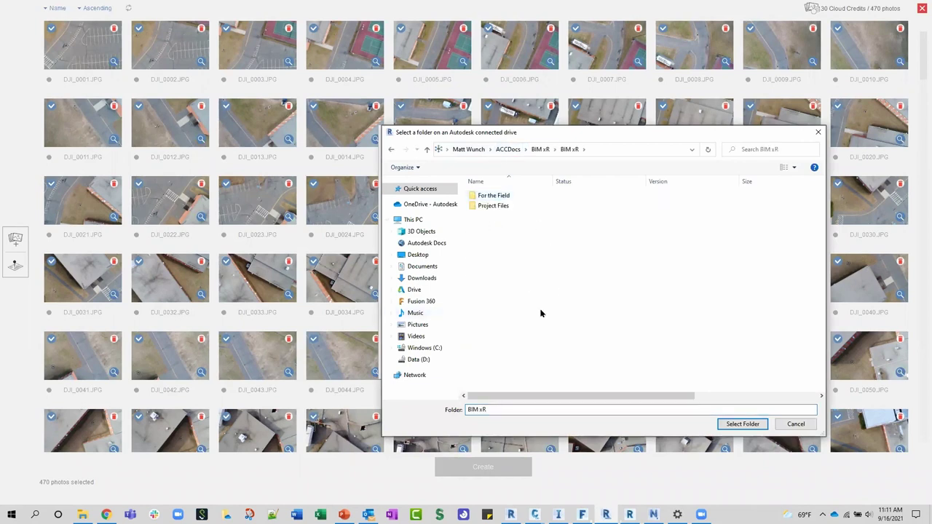
{"action": "double_click", "coordinate": [496, 198]}
{"action": "left_click", "coordinate": [553, 150]}
{"action": "double_click", "coordinate": [500, 207]}
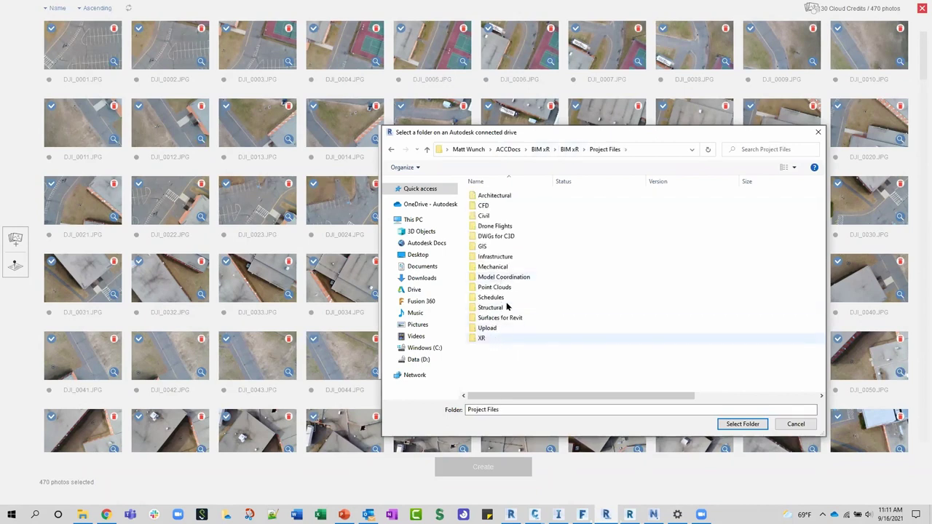
{"action": "double_click", "coordinate": [497, 226]}
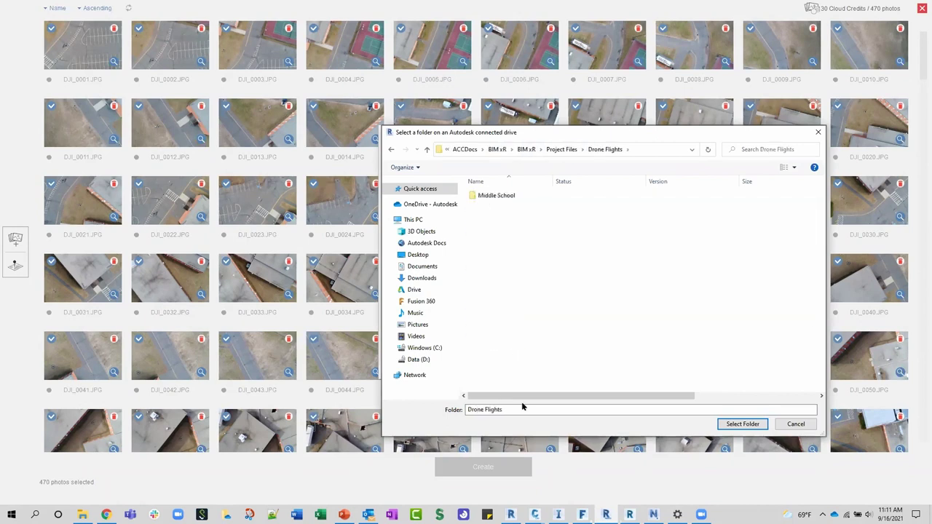
{"action": "double_click", "coordinate": [510, 195]}
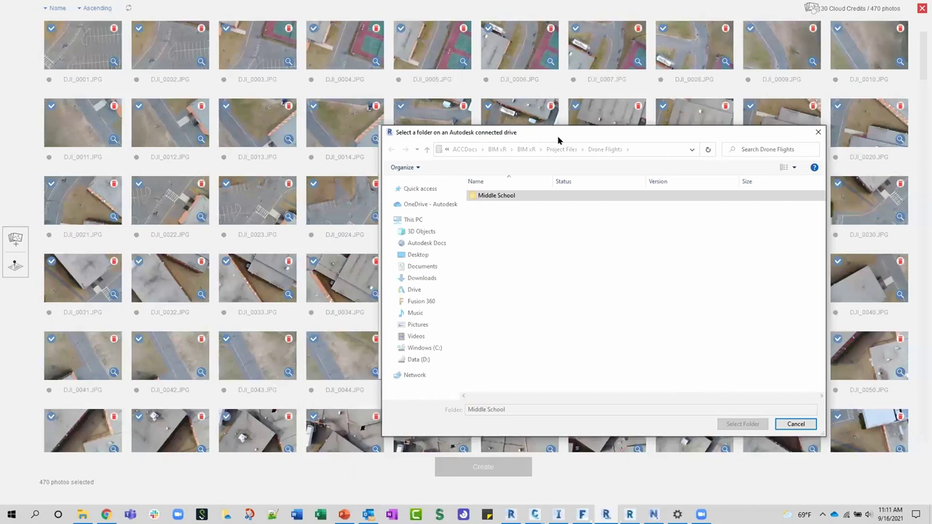
{"action": "left_click_drag", "start_coordinate": [559, 140], "coordinate": [513, 138]}
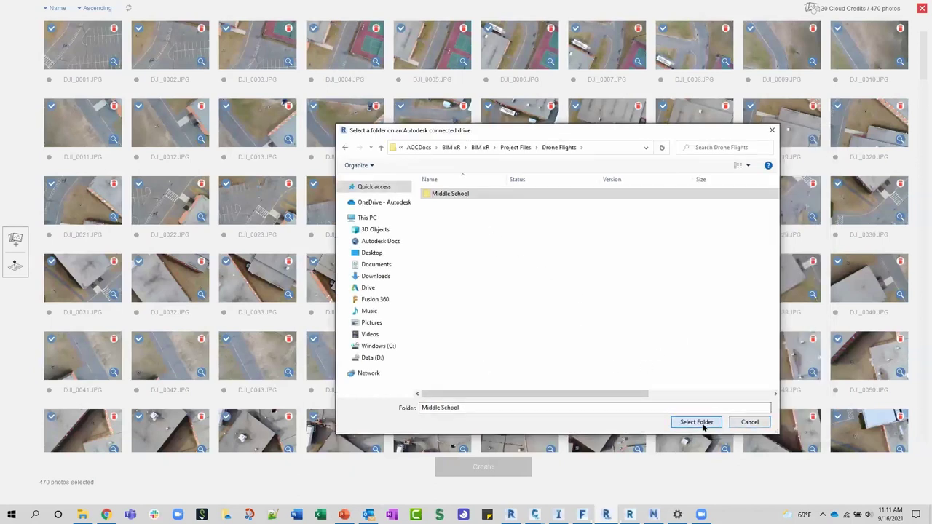
Add point cloud and ortho photo outputs with CT83F target, then cancel the Test project.
{"action": "left_click", "coordinate": [703, 426]}
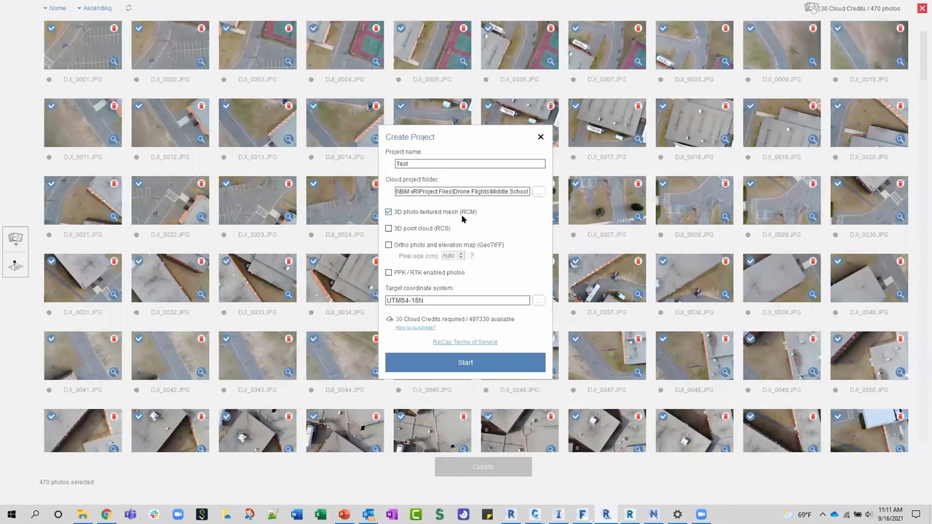
{"action": "left_click", "coordinate": [440, 231]}
{"action": "left_click", "coordinate": [402, 246]}
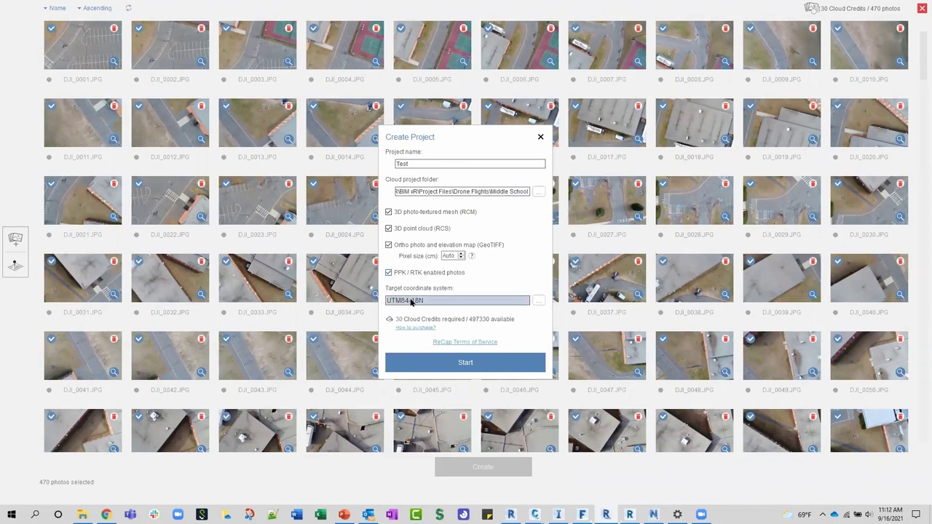
{"action": "left_click", "coordinate": [538, 300]}
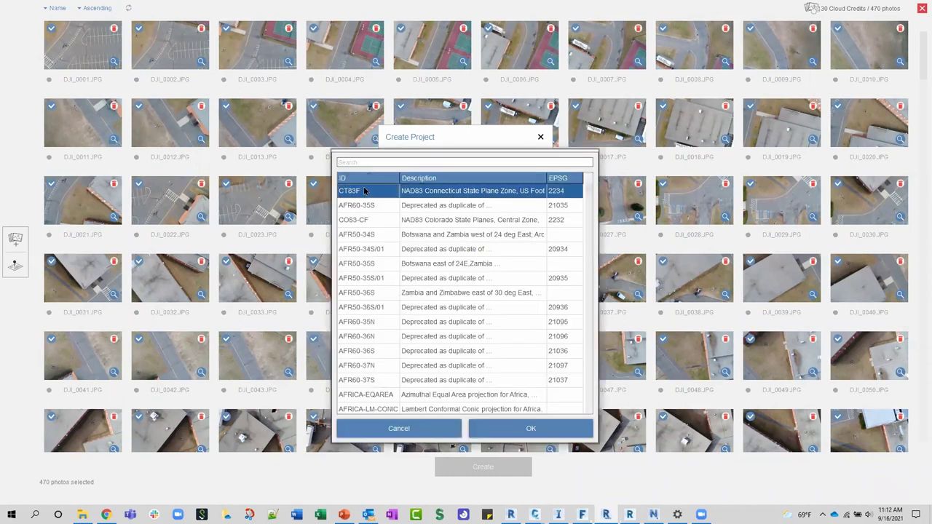
{"action": "left_click", "coordinate": [532, 428]}
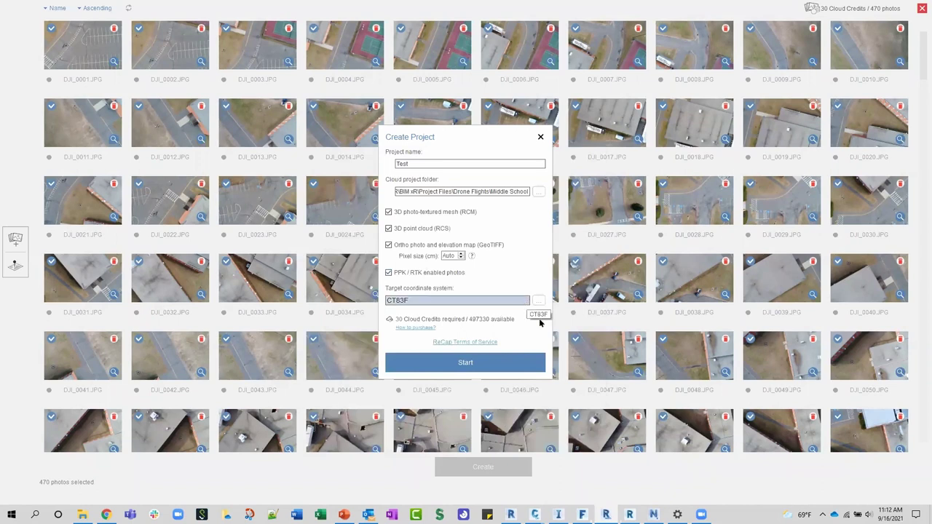
{"action": "left_click", "coordinate": [540, 136]}
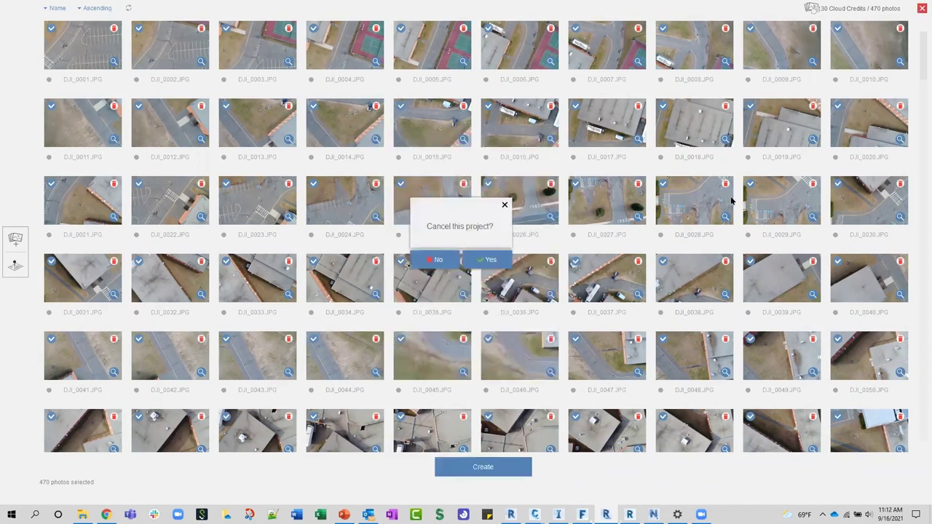
{"action": "left_click", "coordinate": [482, 262]}
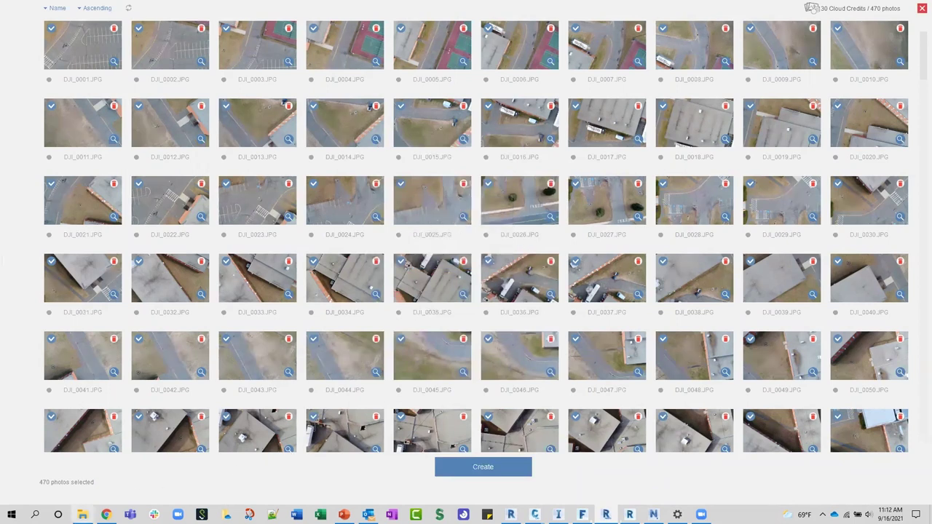
Bring Chrome forward and open the ReCap Photo project report for Middle_School_GCPs.
{"action": "left_click", "coordinate": [82, 515]}
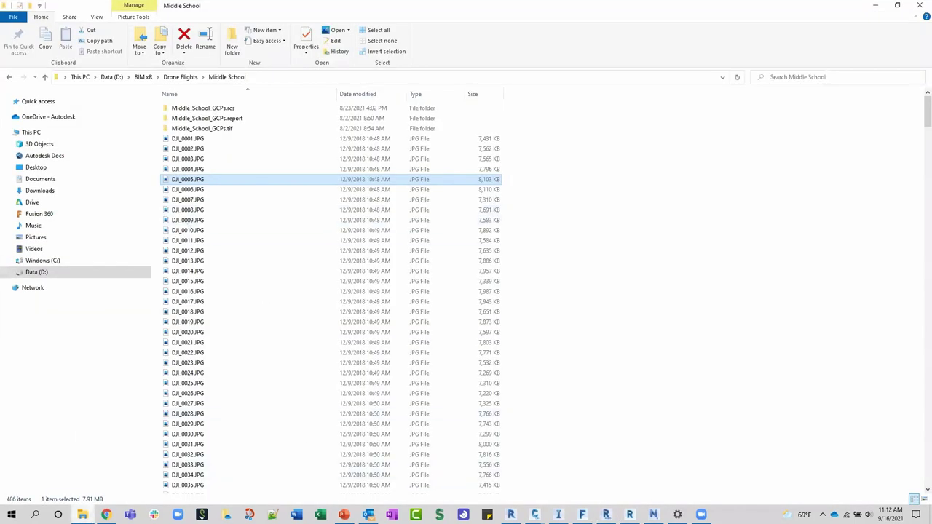
{"action": "key", "text": "alt+Tab"}
{"action": "left_click", "coordinate": [54, 8]}
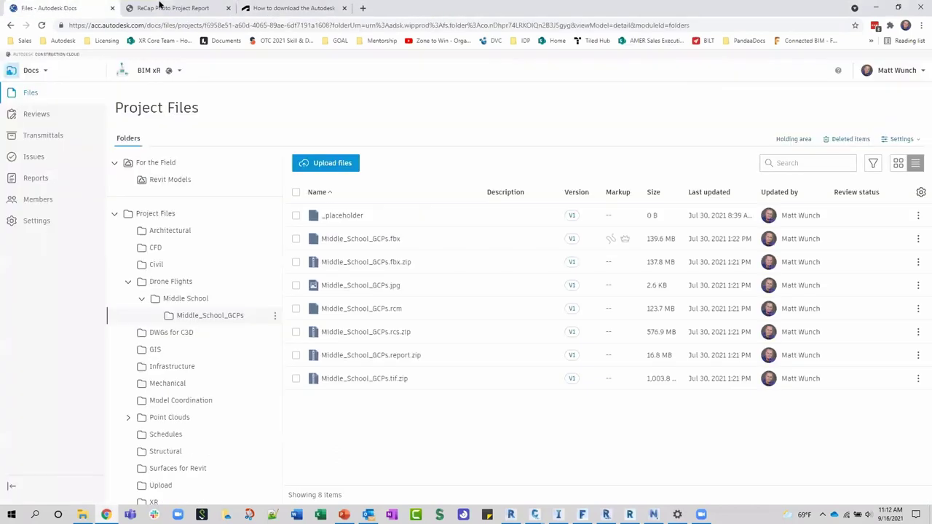
{"action": "left_click", "coordinate": [174, 8]}
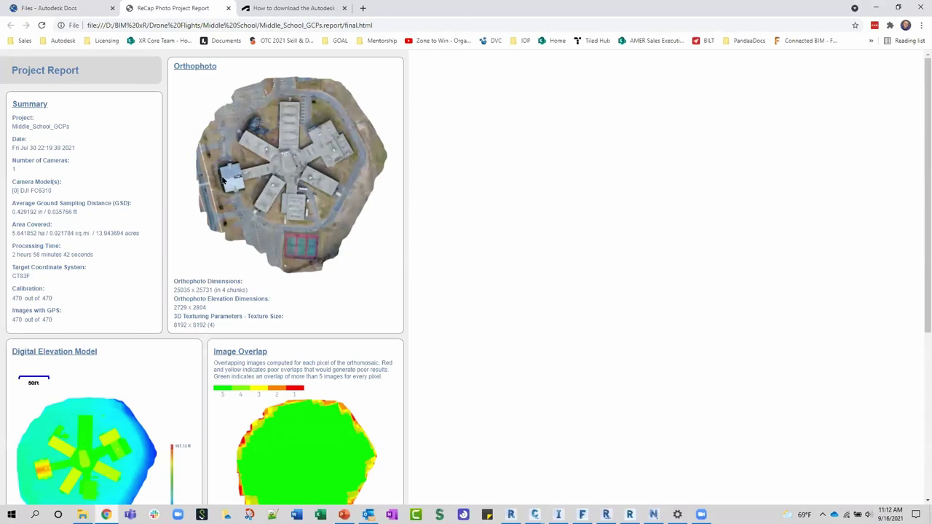
Review the report's elevation model, image overlap and ground control point tables, then close the report.
{"action": "scroll", "coordinate": [296, 190], "scroll_direction": "down", "scroll_amount": 1}
{"action": "scroll", "coordinate": [296, 191], "scroll_direction": "down", "scroll_amount": 3}
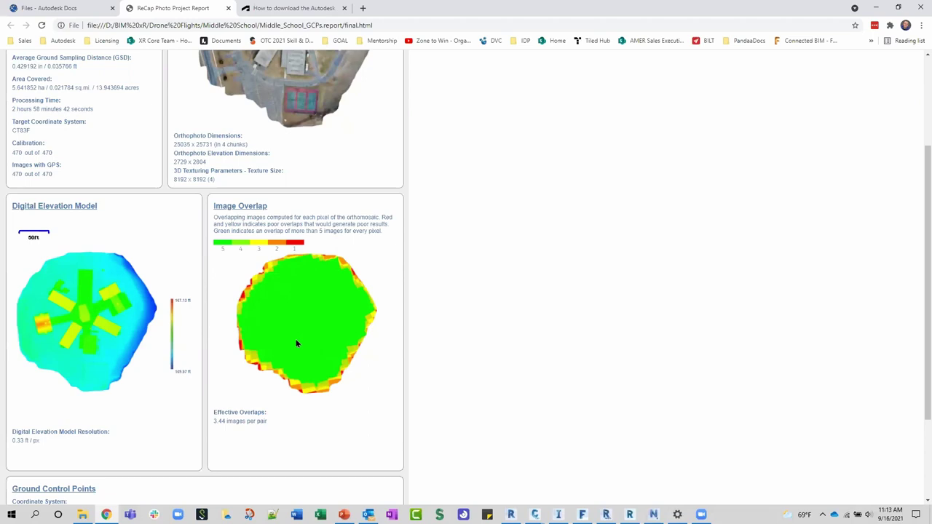
{"action": "scroll", "coordinate": [91, 303], "scroll_direction": "up", "scroll_amount": 1}
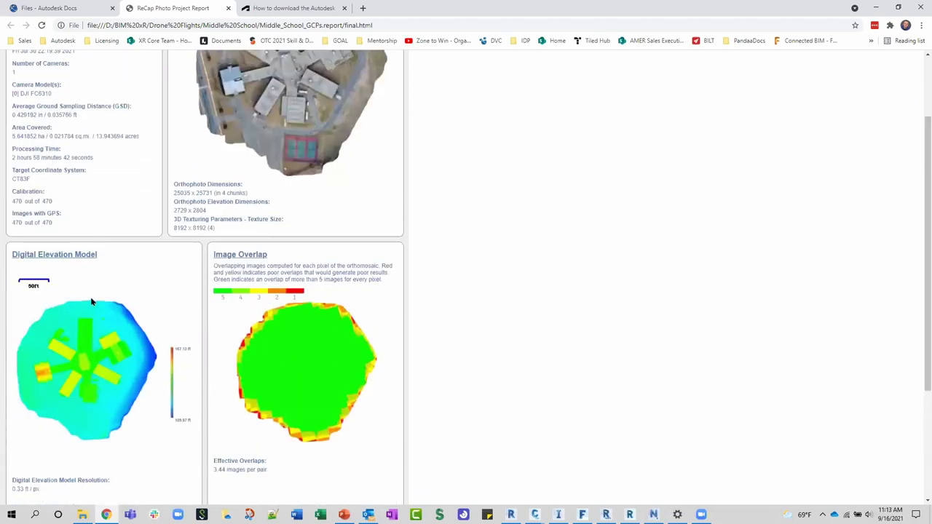
{"action": "scroll", "coordinate": [92, 301], "scroll_direction": "down", "scroll_amount": 3}
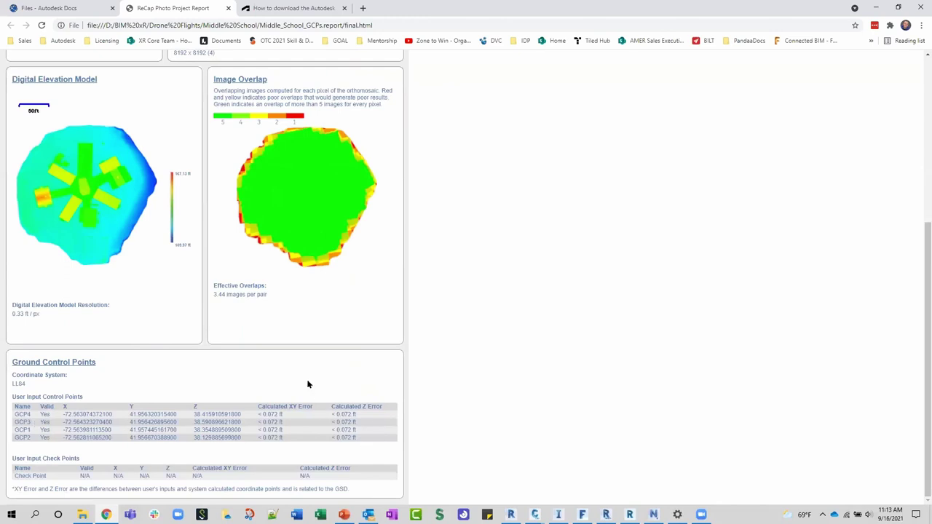
{"action": "scroll", "coordinate": [279, 354], "scroll_direction": "up", "scroll_amount": 5}
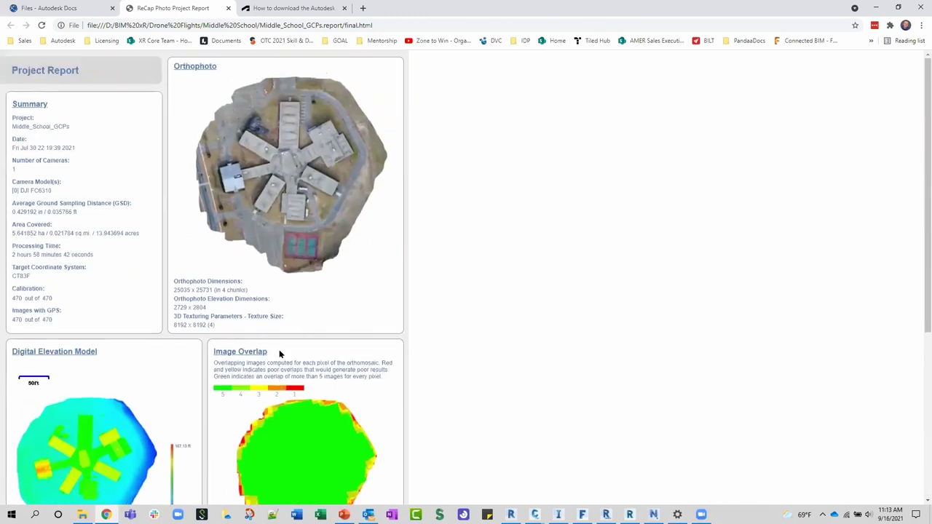
{"action": "middle_click", "coordinate": [168, 6]}
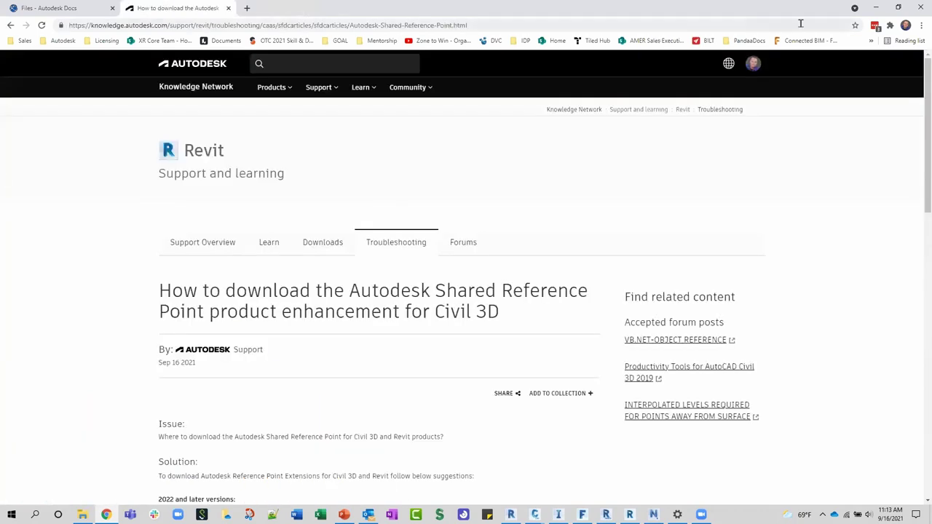
Check the FBX, RCM and zipped outputs in the Middle_School_GCPs Docs folder, then minimize Chrome.
{"action": "left_click", "coordinate": [878, 7]}
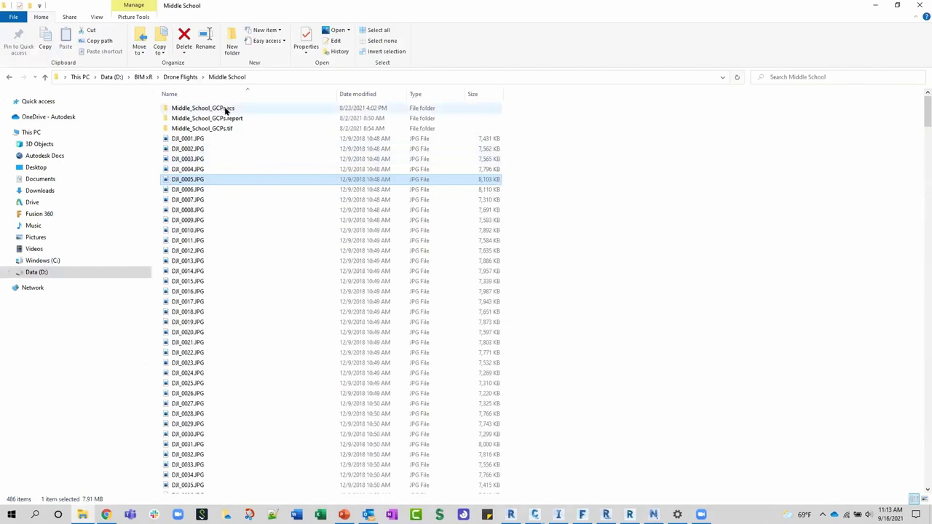
{"action": "left_click", "coordinate": [105, 515]}
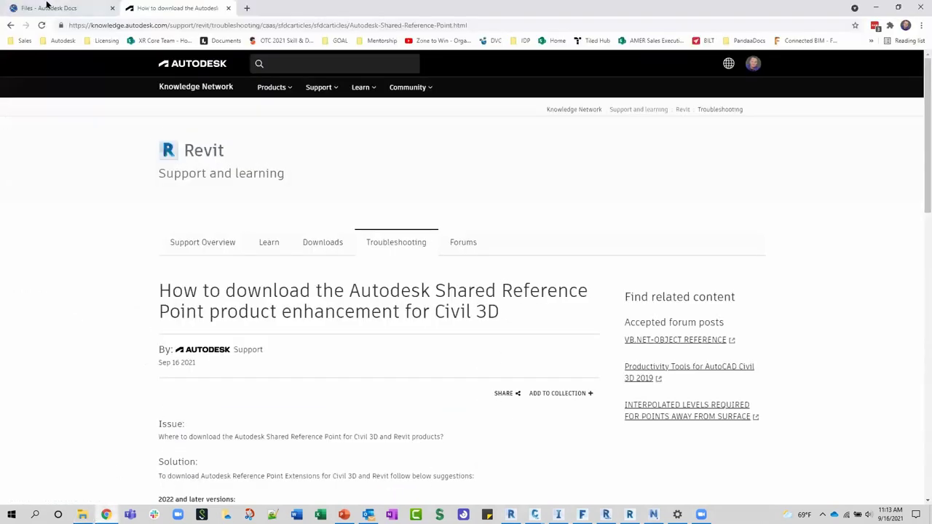
{"action": "left_click", "coordinate": [48, 7]}
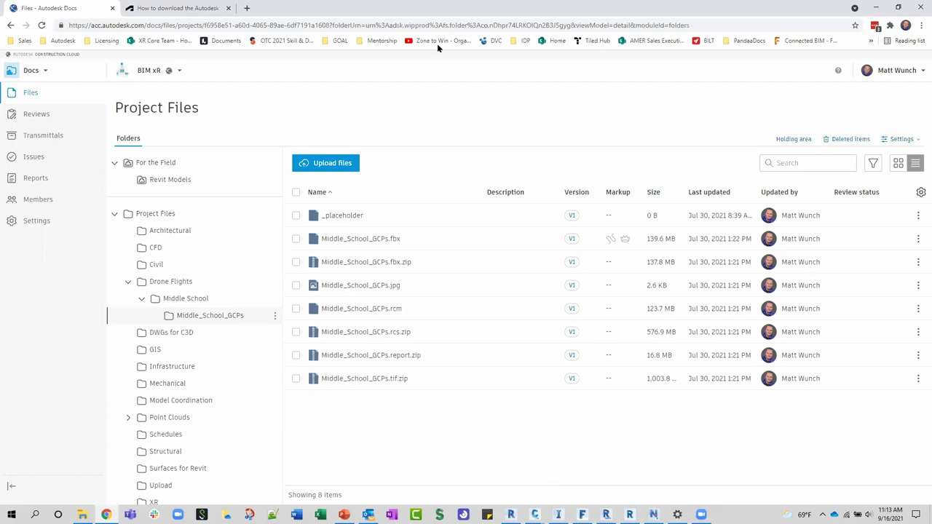
{"action": "left_click", "coordinate": [881, 9]}
Move from ReCap Pro's Middle_School_GCPs model to the ReCap Photo dashboard.
{"action": "left_click", "coordinate": [629, 515]}
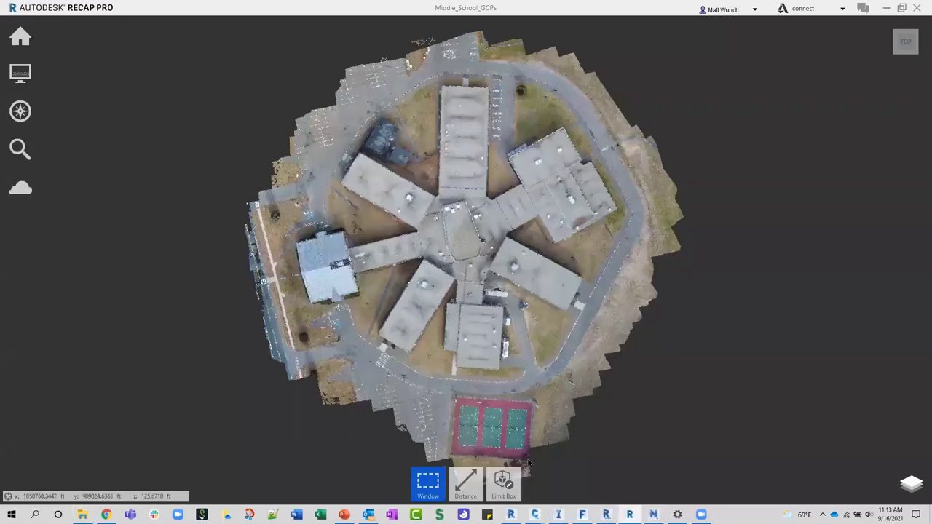
{"action": "left_click", "coordinate": [606, 515]}
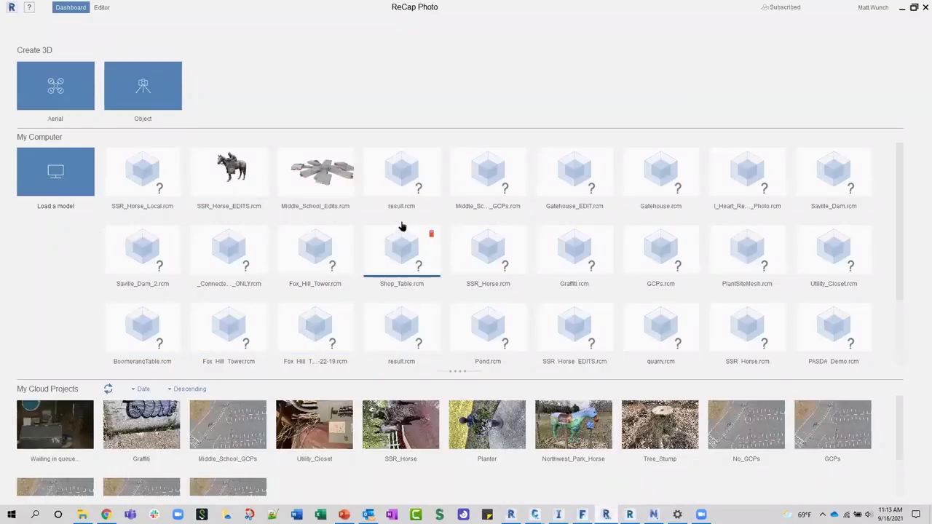
Open Middle_School_Edits.rcm, orbit and zoom around the textured school mesh, then minimize ReCap Photo.
{"action": "left_click", "coordinate": [332, 180]}
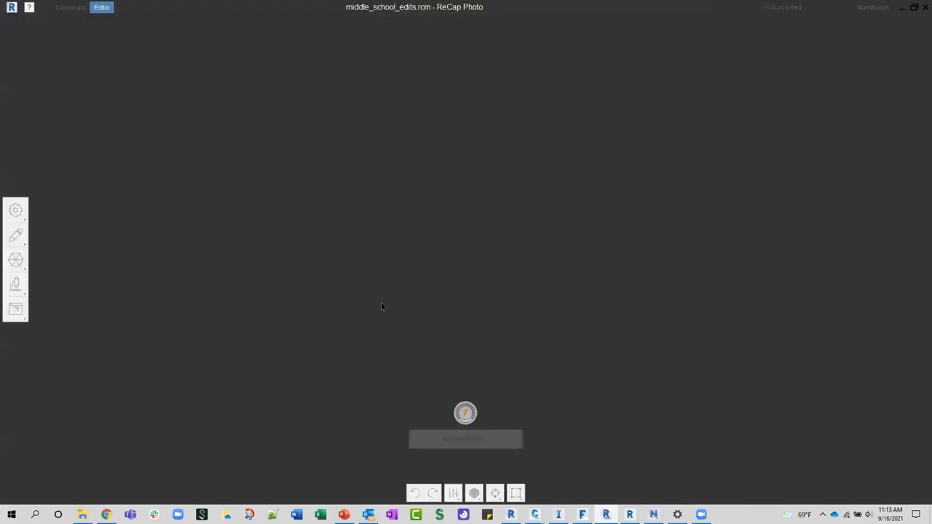
{"action": "scroll", "coordinate": [483, 206], "scroll_direction": "up", "scroll_amount": 5}
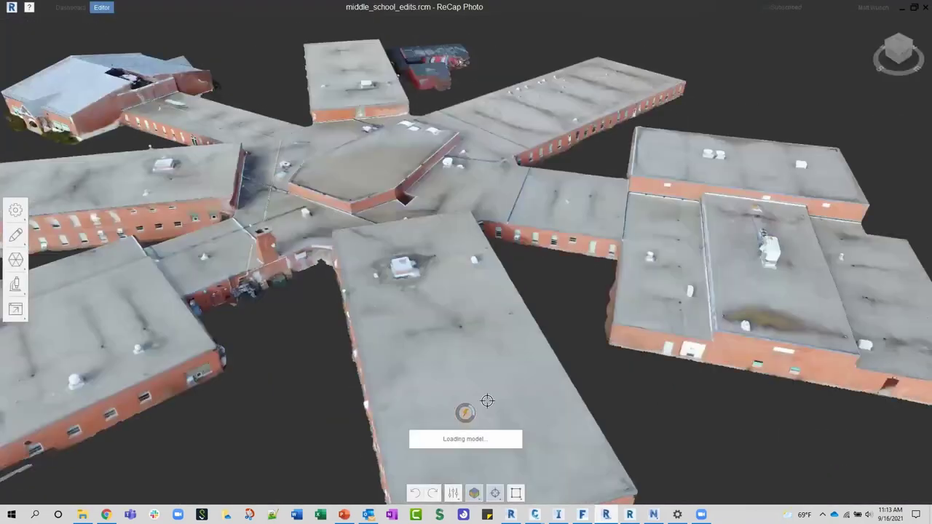
{"action": "scroll", "coordinate": [430, 233], "scroll_direction": "down", "scroll_amount": 5}
{"action": "left_click_drag", "start_coordinate": [477, 233], "coordinate": [495, 277]}
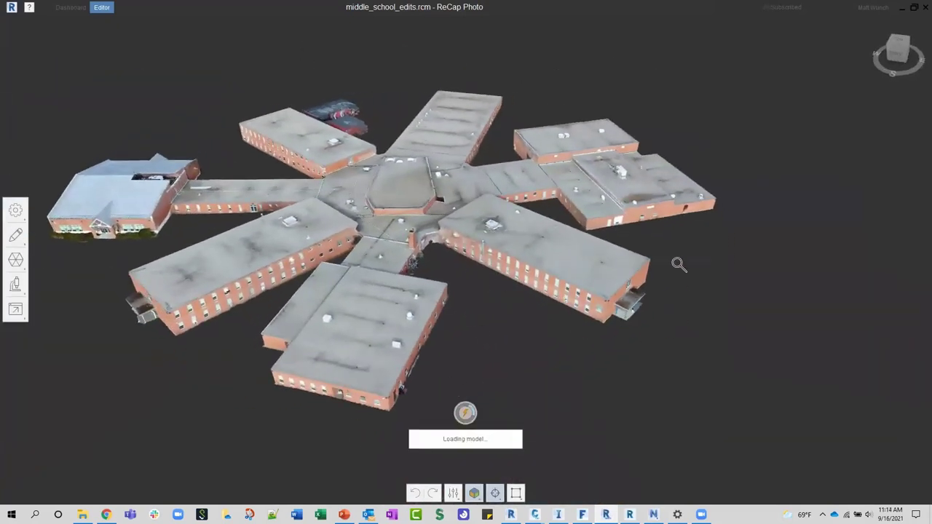
{"action": "left_click_drag", "start_coordinate": [459, 207], "coordinate": [414, 211]}
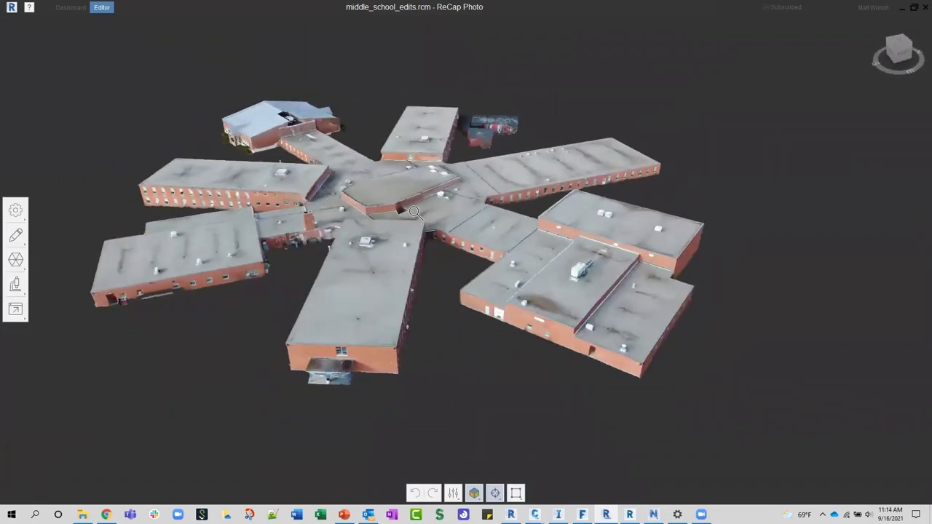
{"action": "left_click_drag", "start_coordinate": [445, 219], "coordinate": [370, 227]}
{"action": "scroll", "coordinate": [447, 222], "scroll_direction": "down", "scroll_amount": 5}
{"action": "left_click_drag", "start_coordinate": [386, 246], "coordinate": [485, 269]}
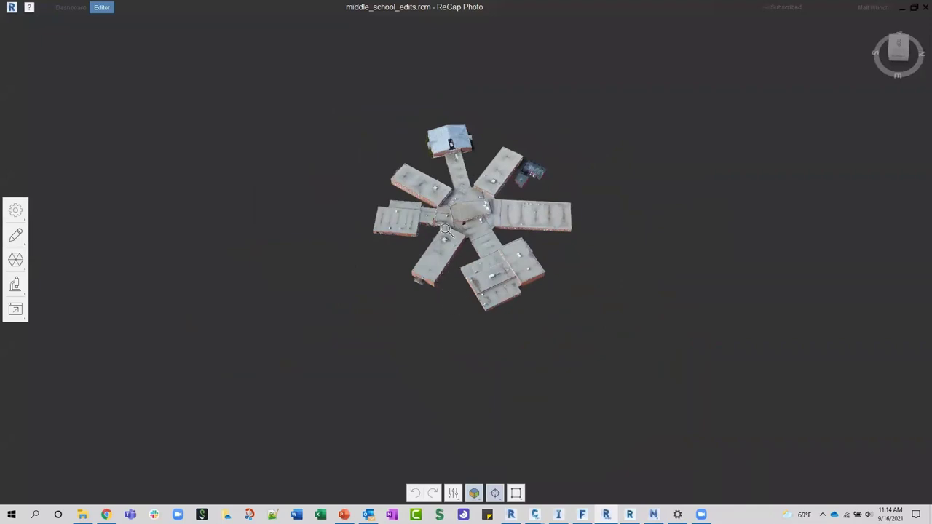
{"action": "scroll", "coordinate": [448, 231], "scroll_direction": "up", "scroll_amount": 5}
{"action": "left_click_drag", "start_coordinate": [386, 241], "coordinate": [471, 225]}
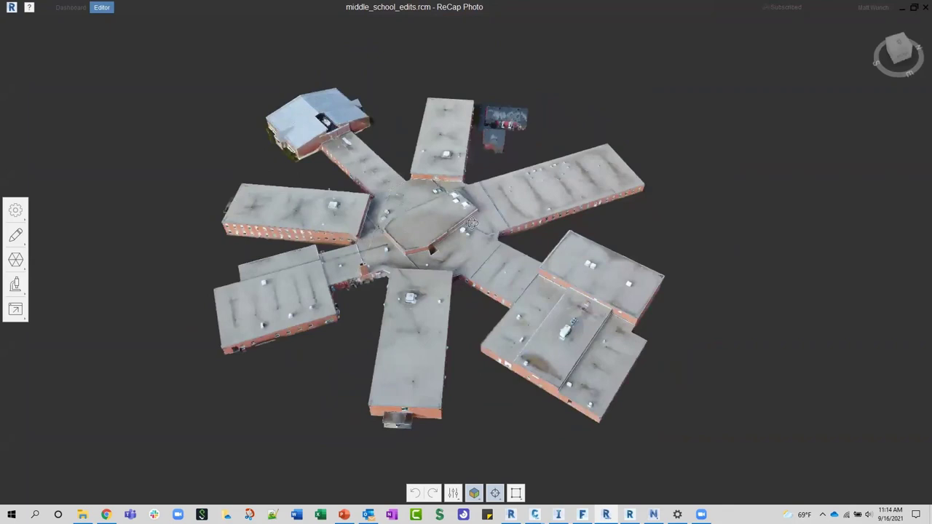
{"action": "left_click", "coordinate": [902, 11]}
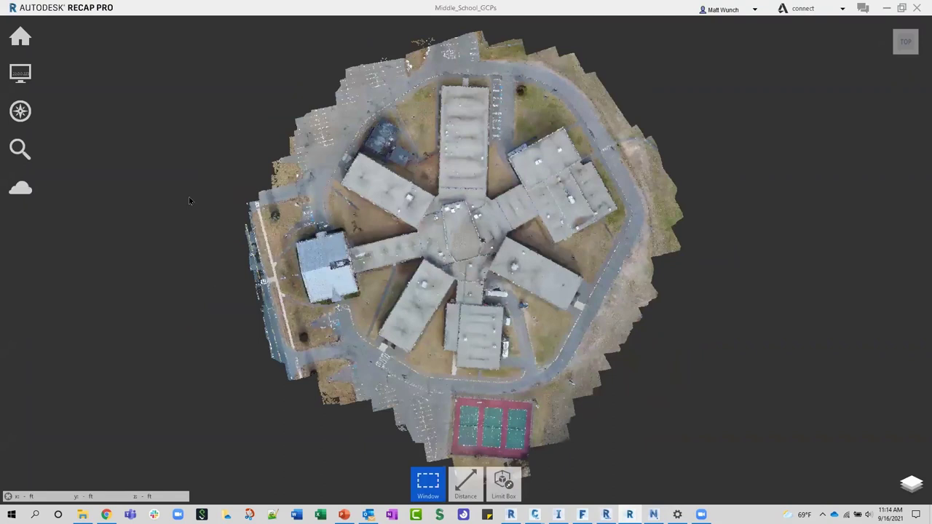
Tilt the school point cloud to an oblique view, zoom into the rooftops, then back out.
{"action": "left_click_drag", "start_coordinate": [496, 225], "coordinate": [466, 331]}
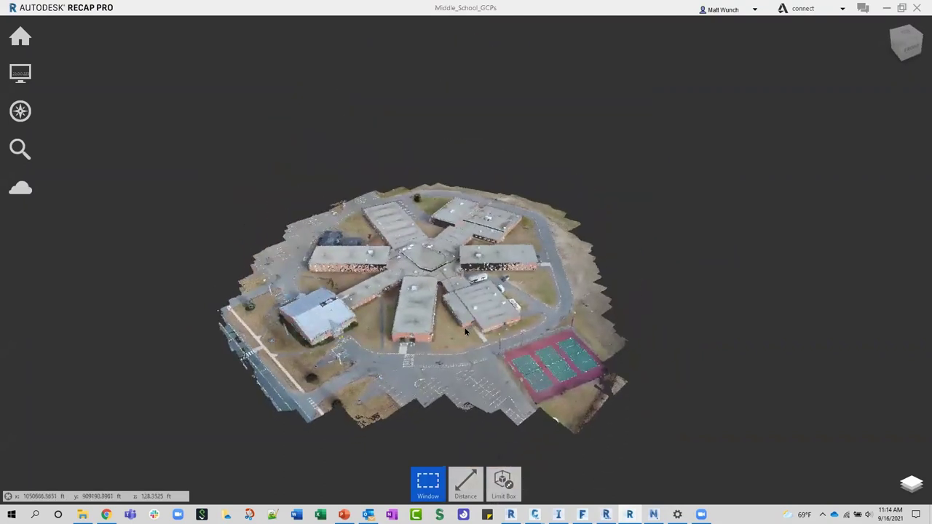
{"action": "scroll", "coordinate": [393, 272], "scroll_direction": "up", "scroll_amount": 5}
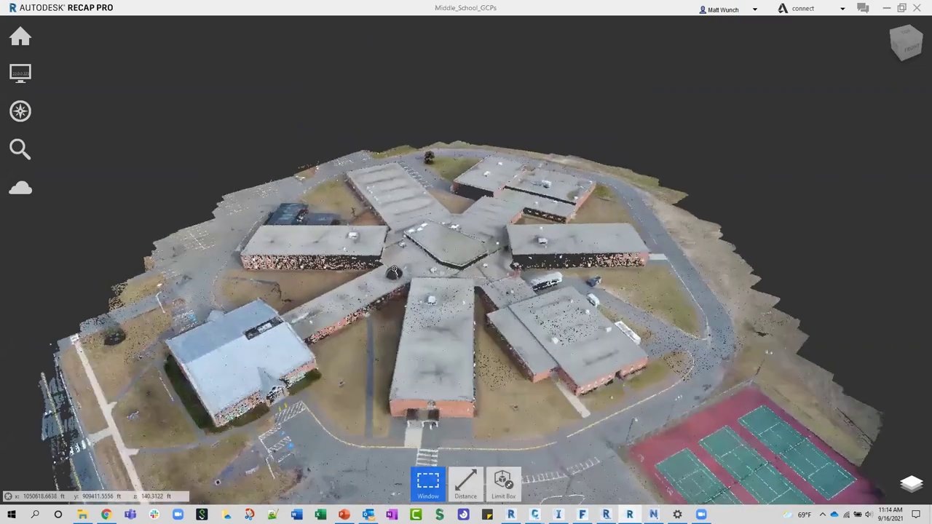
{"action": "scroll", "coordinate": [394, 271], "scroll_direction": "up", "scroll_amount": 5}
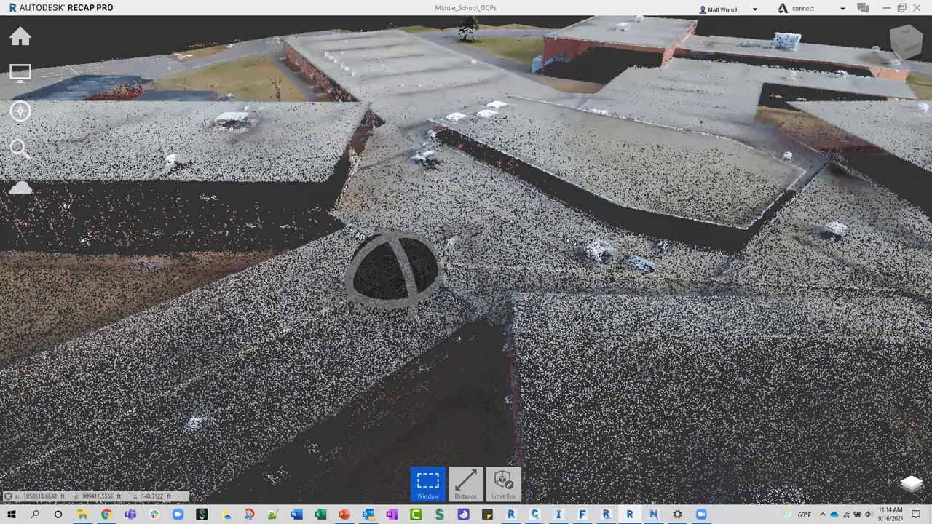
{"action": "scroll", "coordinate": [393, 271], "scroll_direction": "up", "scroll_amount": 5}
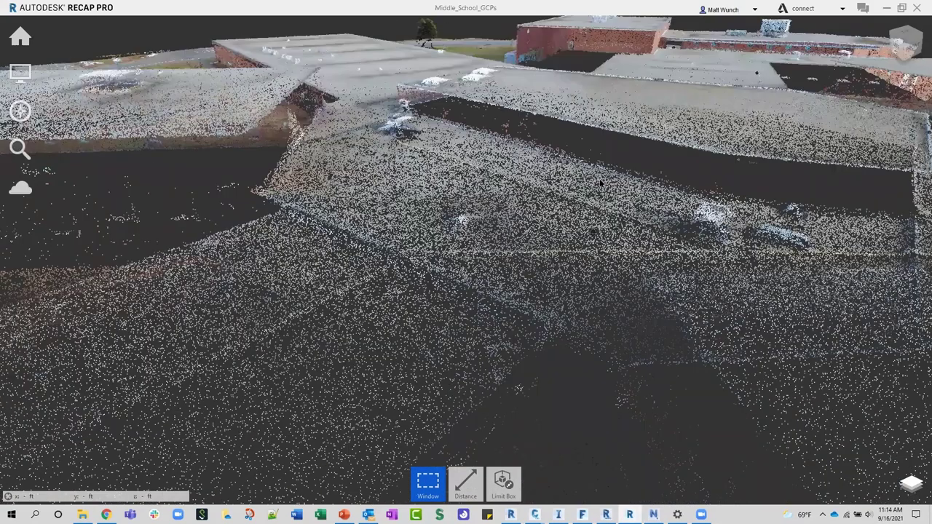
{"action": "scroll", "coordinate": [556, 182], "scroll_direction": "up", "scroll_amount": 3}
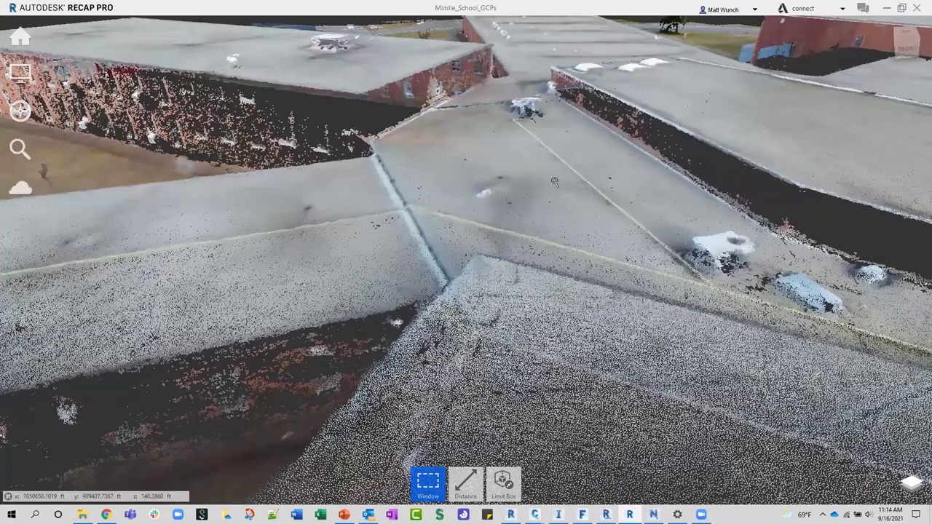
{"action": "scroll", "coordinate": [555, 182], "scroll_direction": "down", "scroll_amount": 8}
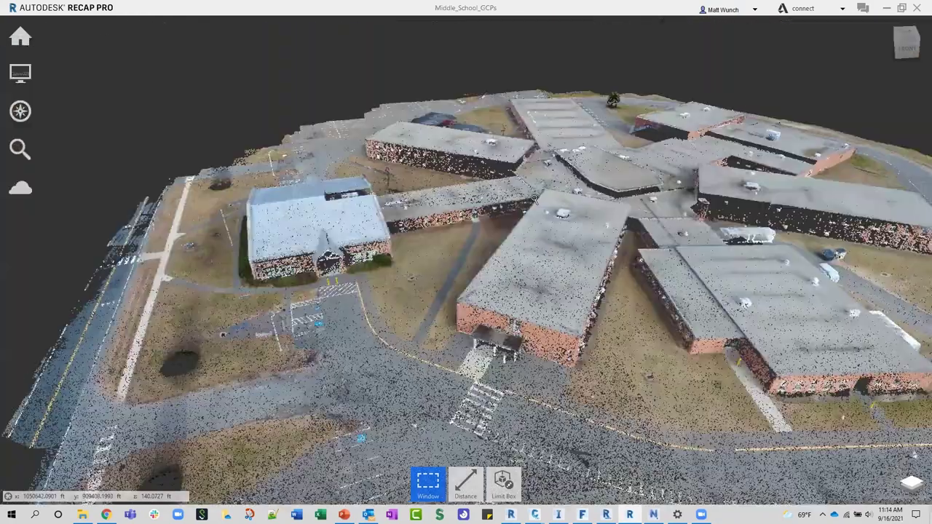
{"action": "scroll", "coordinate": [510, 203], "scroll_direction": "down", "scroll_amount": 2}
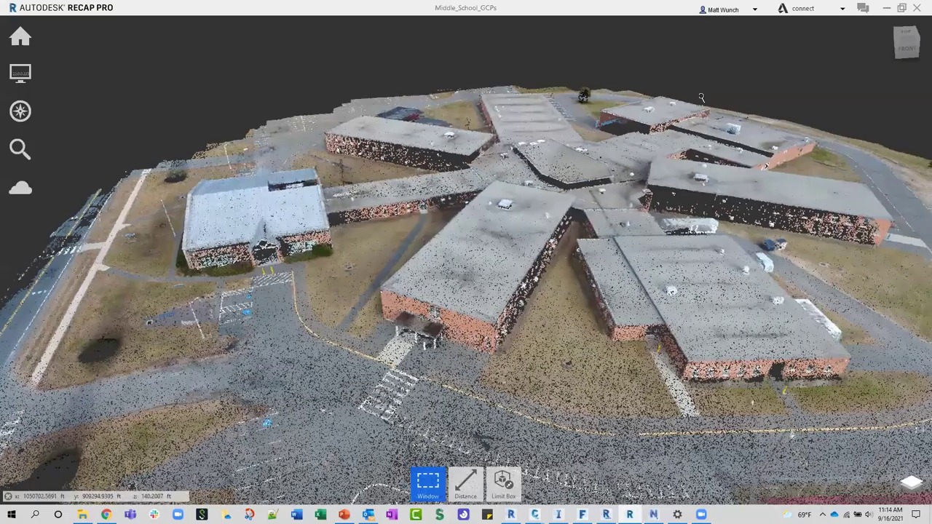
{"action": "scroll", "coordinate": [701, 97], "scroll_direction": "down", "scroll_amount": 3}
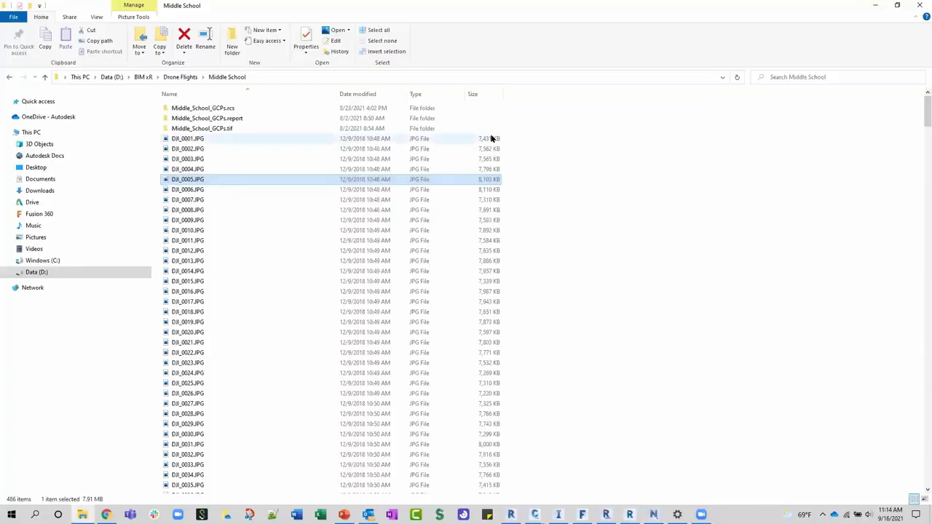
Clear the file selection, dismiss the Outlook meeting reminder, and return to the ConnectedBIM_2022 InfraWorks model.
{"action": "left_click", "coordinate": [770, 226]}
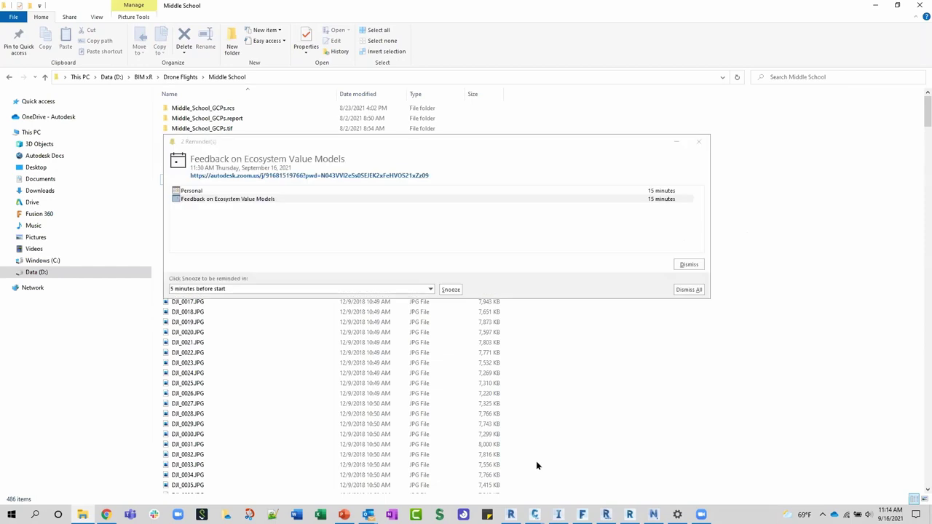
{"action": "left_click", "coordinate": [695, 142]}
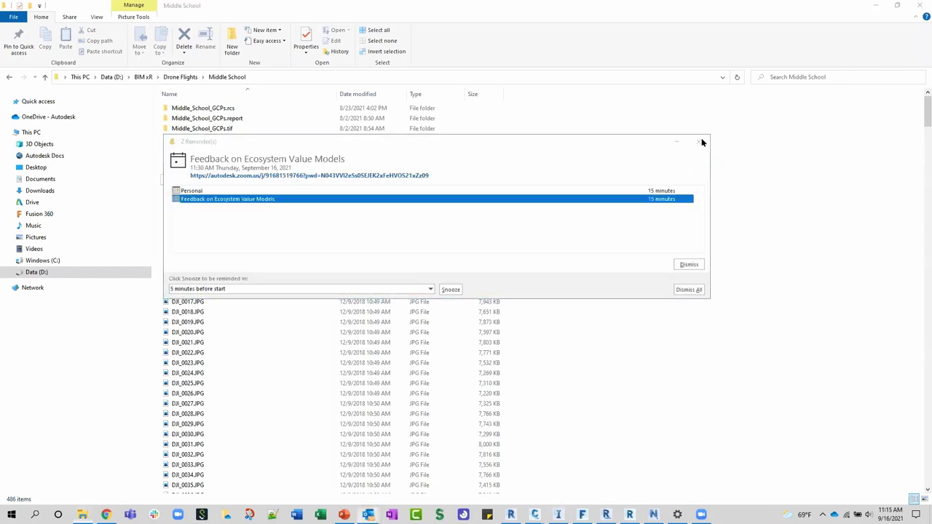
{"action": "key", "text": "alt+Tab"}
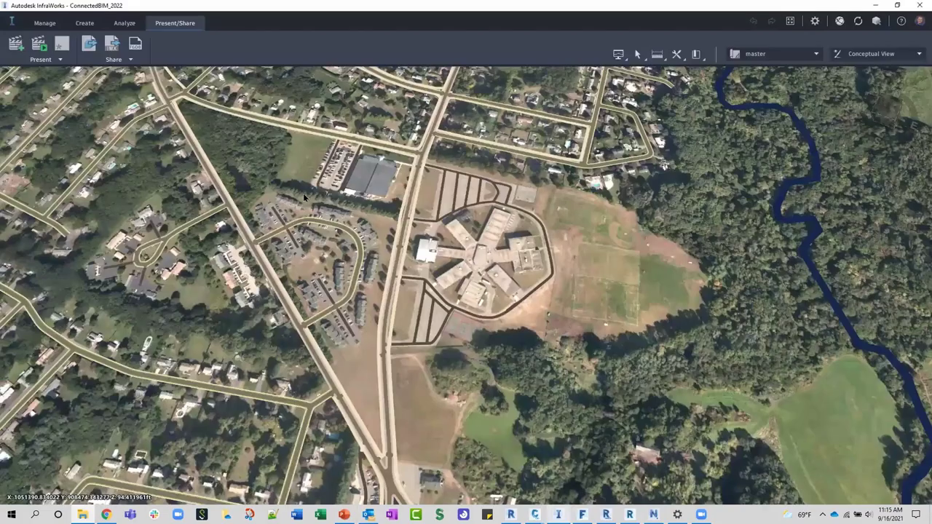
Start Model Builder from the Home page and browse the road map around Wendell Depot.
{"action": "left_click", "coordinate": [12, 27]}
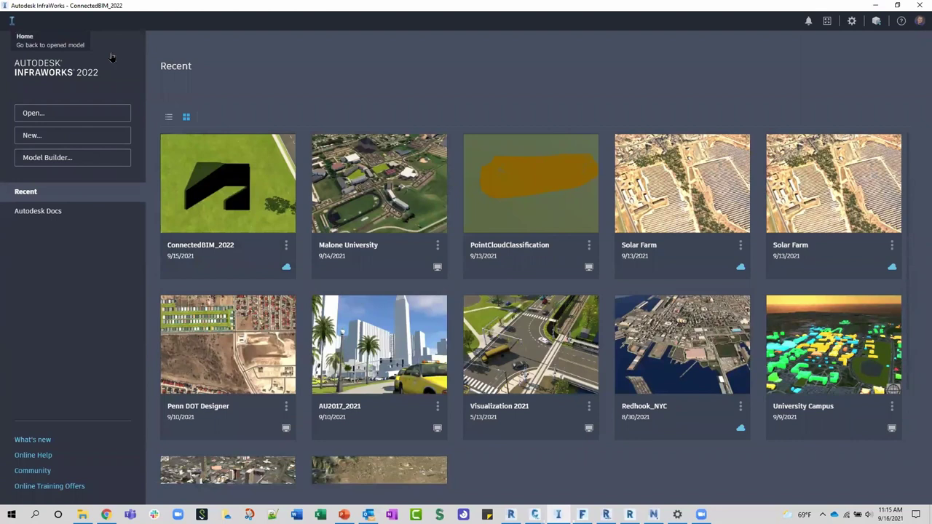
{"action": "left_click", "coordinate": [77, 158]}
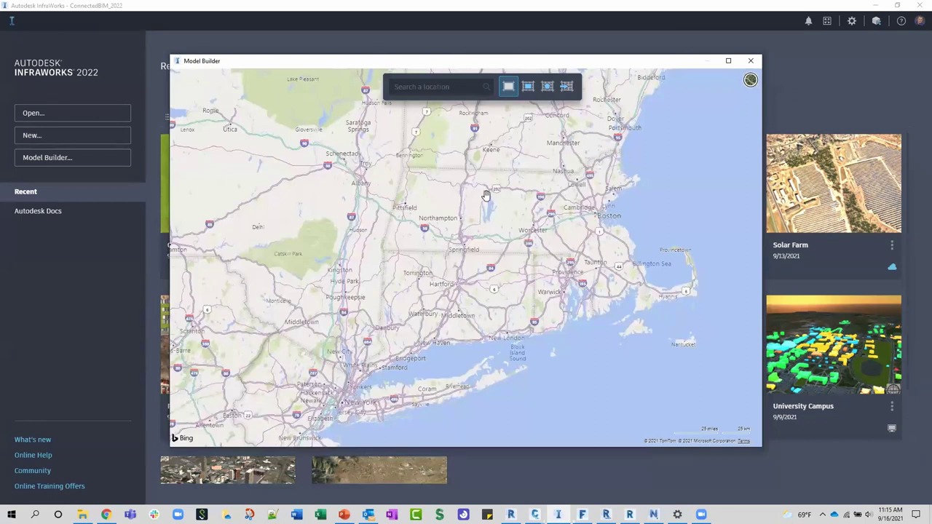
{"action": "scroll", "coordinate": [486, 196], "scroll_direction": "up", "scroll_amount": 4}
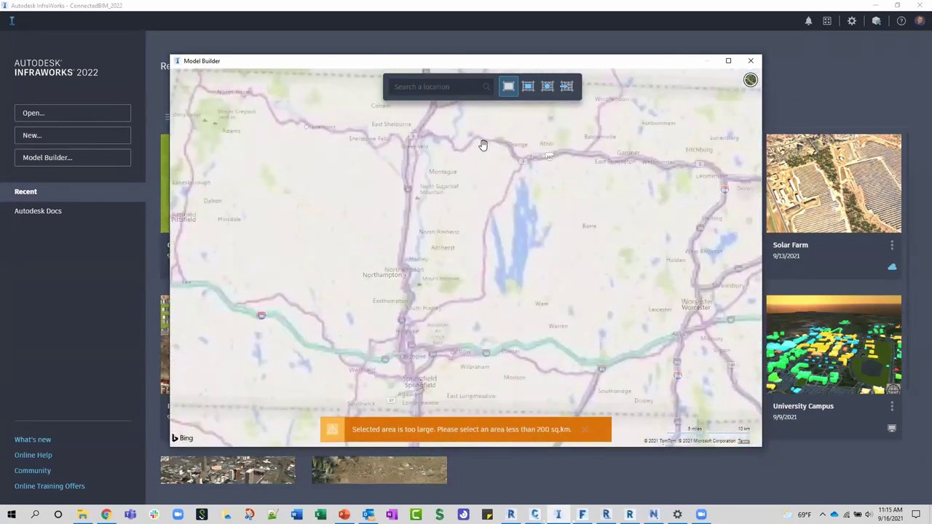
{"action": "left_click", "coordinate": [750, 79]}
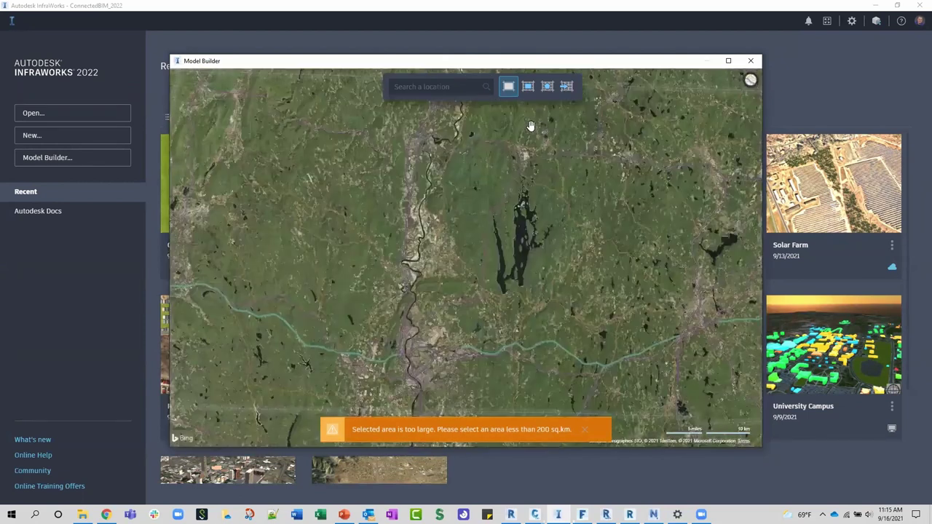
{"action": "scroll", "coordinate": [487, 183], "scroll_direction": "up", "scroll_amount": 3}
{"action": "scroll", "coordinate": [488, 183], "scroll_direction": "up", "scroll_amount": 5}
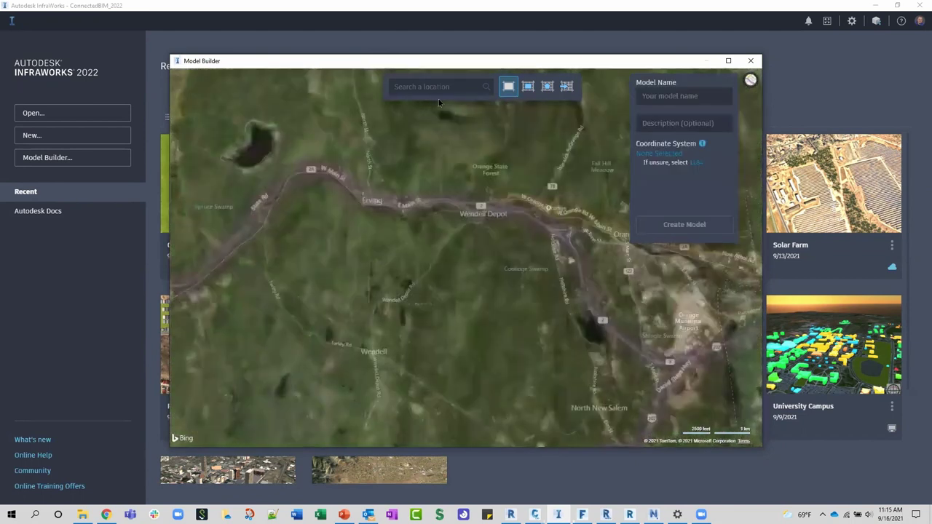
{"action": "left_click", "coordinate": [750, 80]}
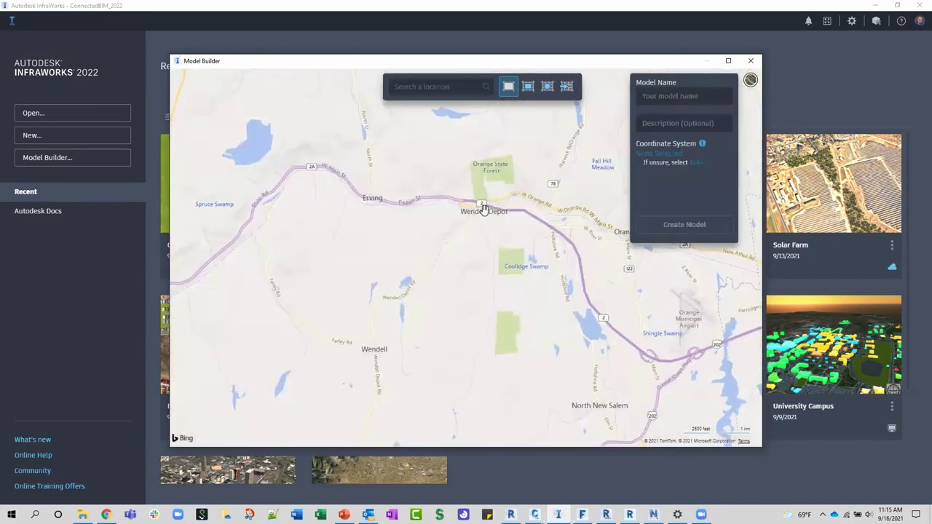
{"action": "left_click_drag", "start_coordinate": [432, 250], "coordinate": [505, 191]}
{"action": "scroll", "coordinate": [466, 214], "scroll_direction": "down", "scroll_amount": 4}
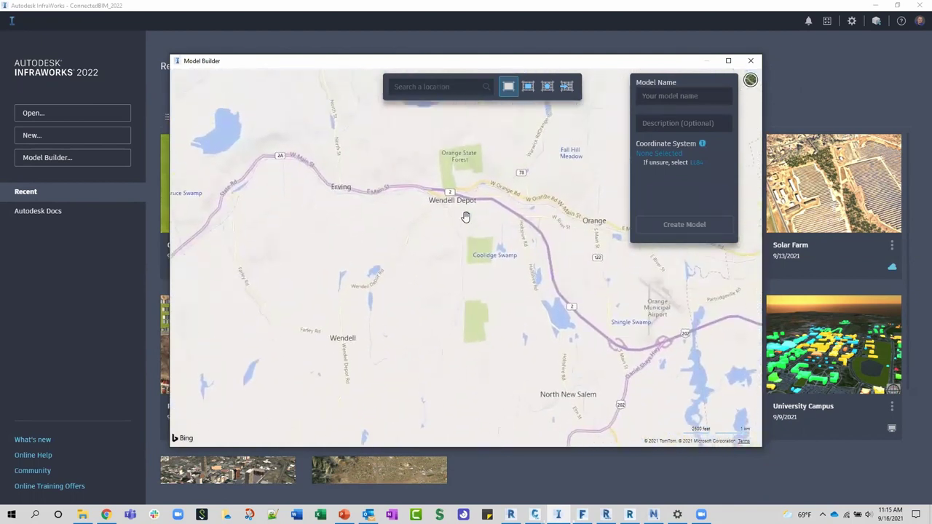
{"action": "scroll", "coordinate": [422, 241], "scroll_direction": "up", "scroll_amount": 3}
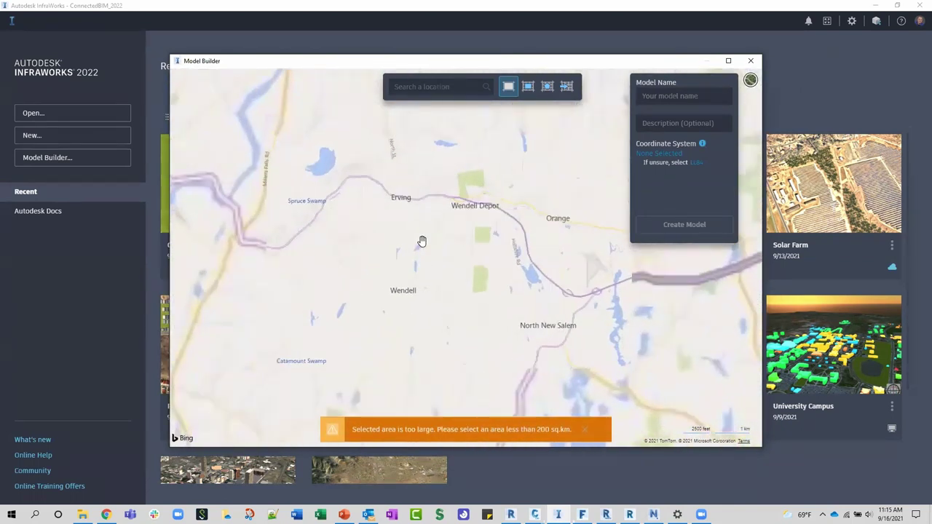
Locate 155 Raffia Rd, Enfield, show aerial imagery centred on the middle school, and maximize the window.
{"action": "left_click", "coordinate": [436, 88]}
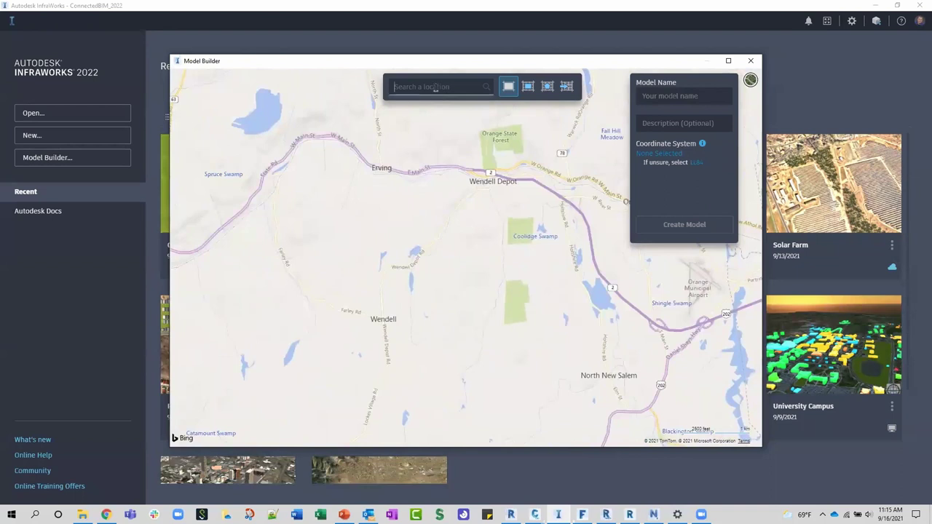
{"action": "type", "text": "155"}
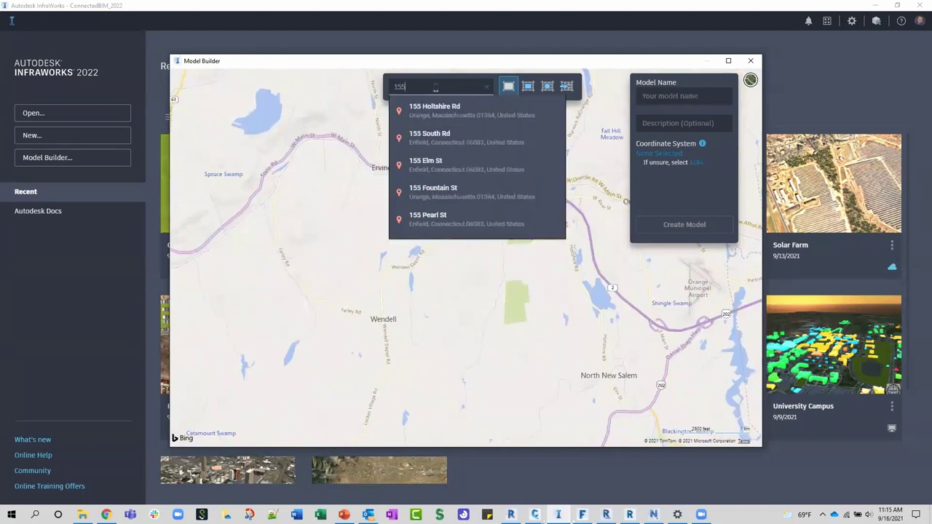
{"action": "type", "text": " raf"}
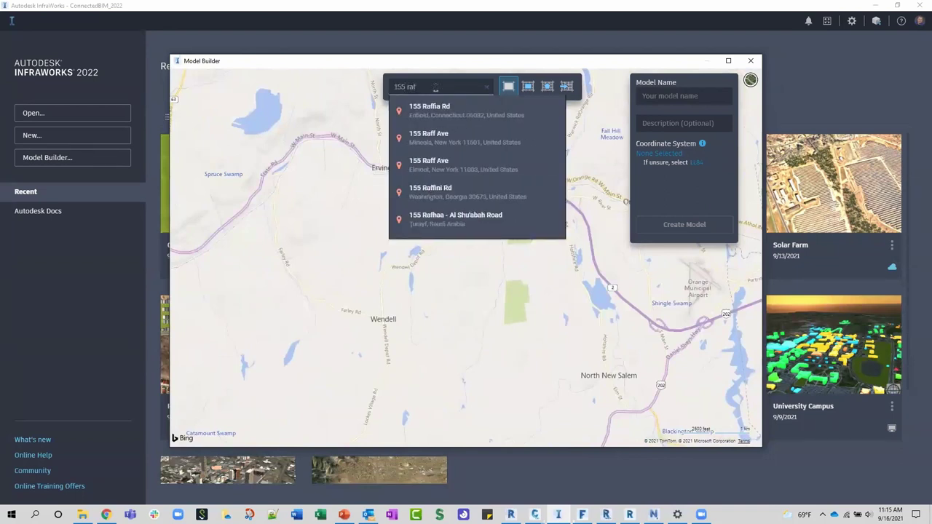
{"action": "left_click", "coordinate": [449, 122]}
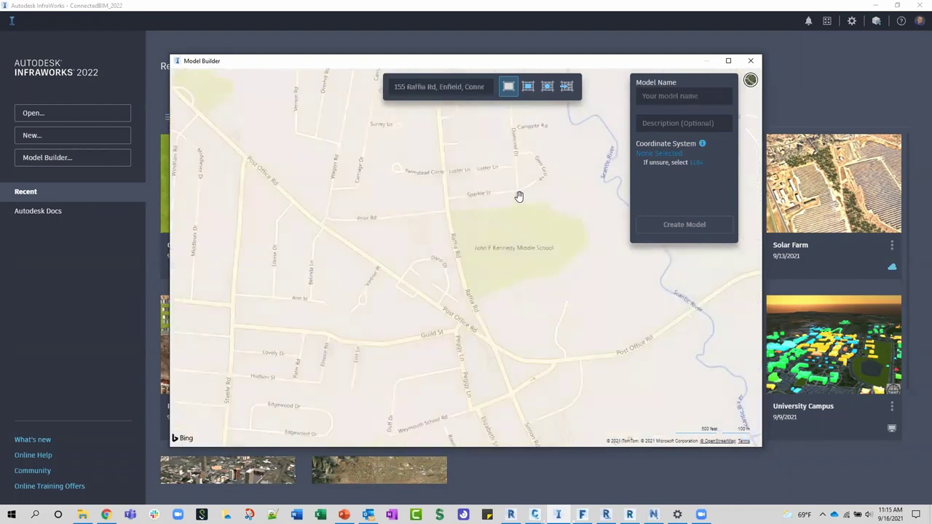
{"action": "left_click", "coordinate": [750, 80]}
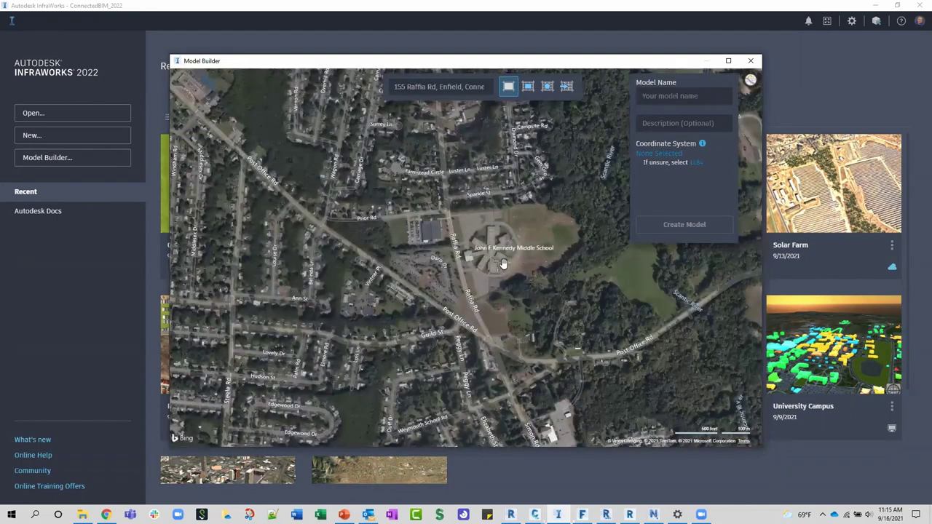
{"action": "left_click_drag", "start_coordinate": [502, 265], "coordinate": [477, 259]}
{"action": "scroll", "coordinate": [478, 258], "scroll_direction": "up", "scroll_amount": 3}
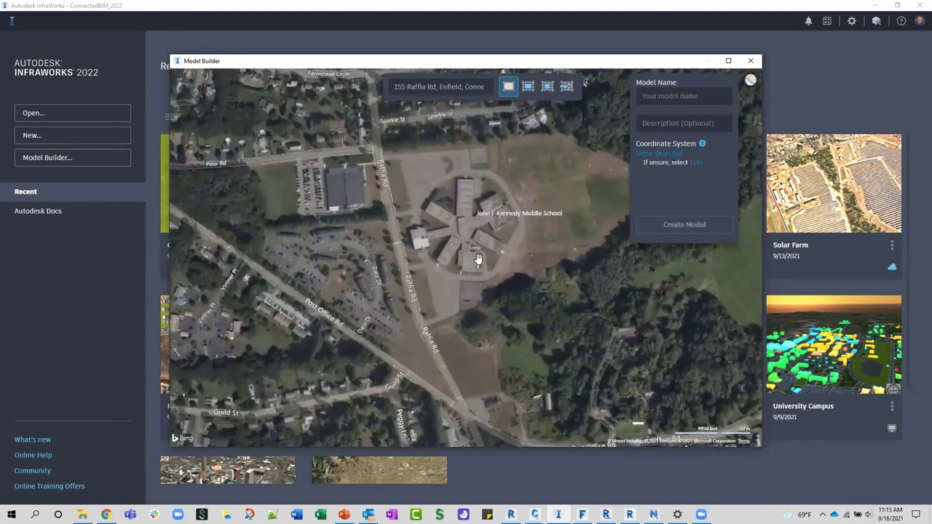
{"action": "left_click", "coordinate": [728, 60]}
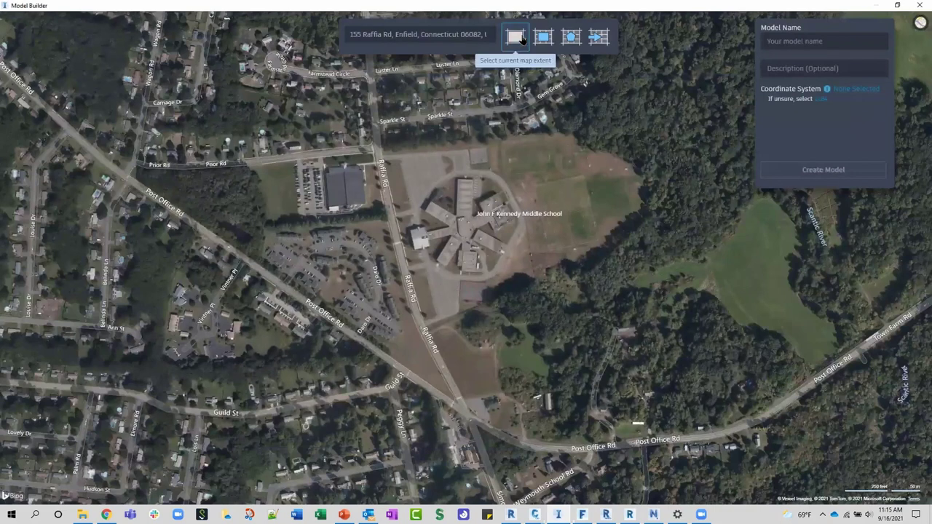
Try a rectangular model area stretched from Sparkle St over the school site.
{"action": "left_click", "coordinate": [522, 39]}
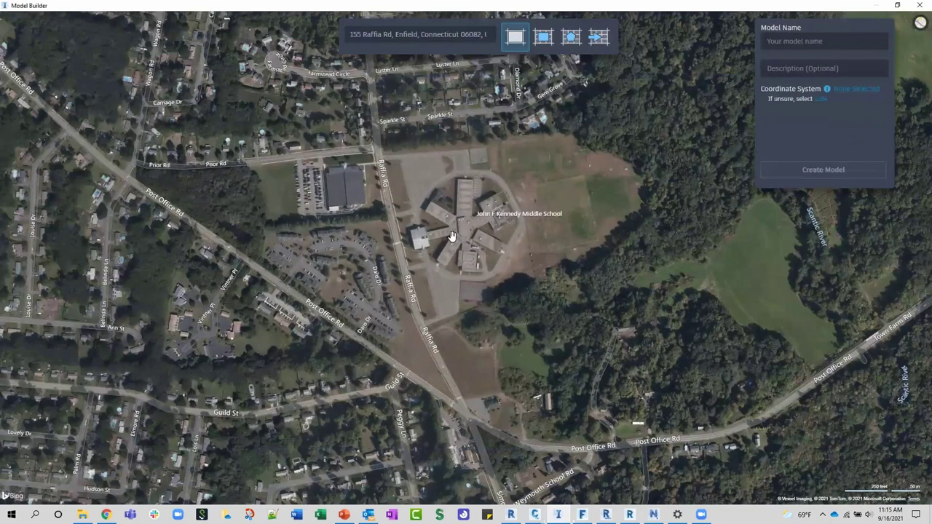
{"action": "left_click", "coordinate": [552, 41]}
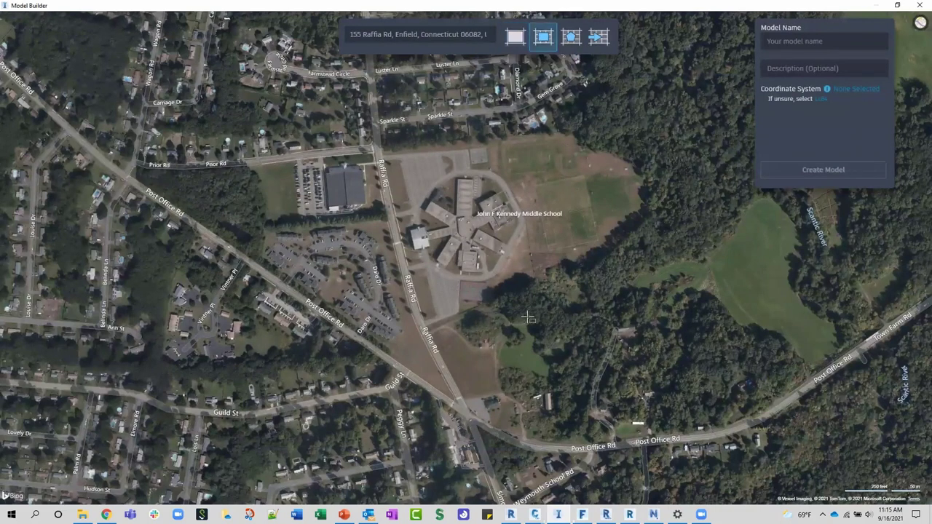
{"action": "left_click_drag", "start_coordinate": [364, 128], "coordinate": [394, 114]}
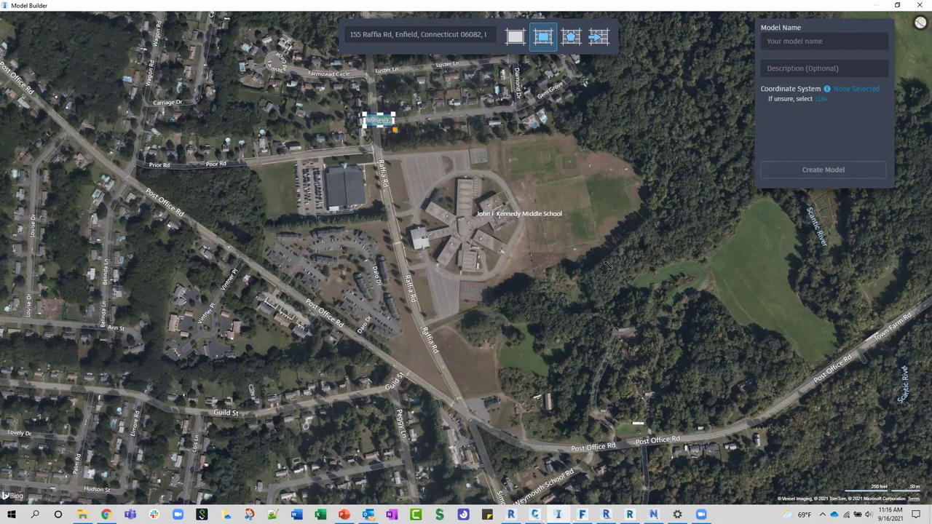
{"action": "left_click_drag", "start_coordinate": [394, 127], "coordinate": [608, 266]}
{"action": "left_click", "coordinate": [592, 378]}
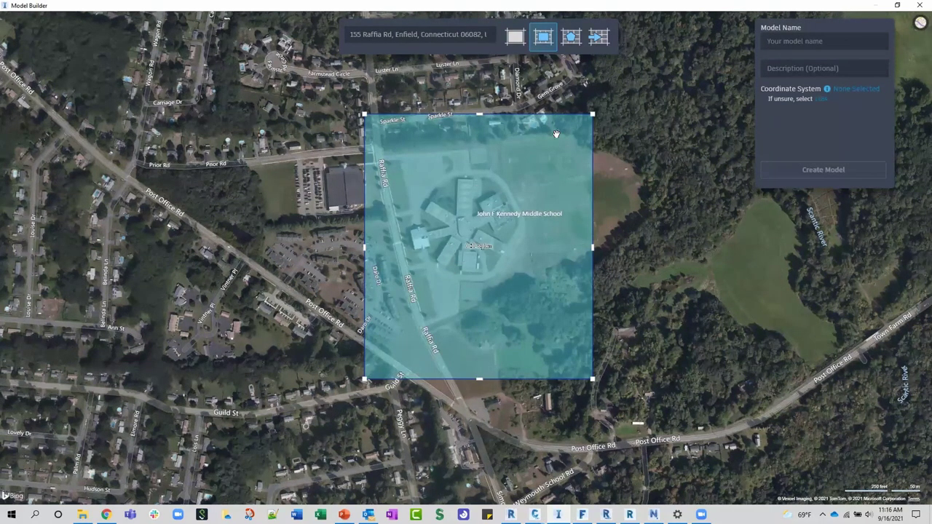
Draw a six-point polygon around the school, parking and fields, then zoom out.
{"action": "left_click", "coordinate": [571, 37]}
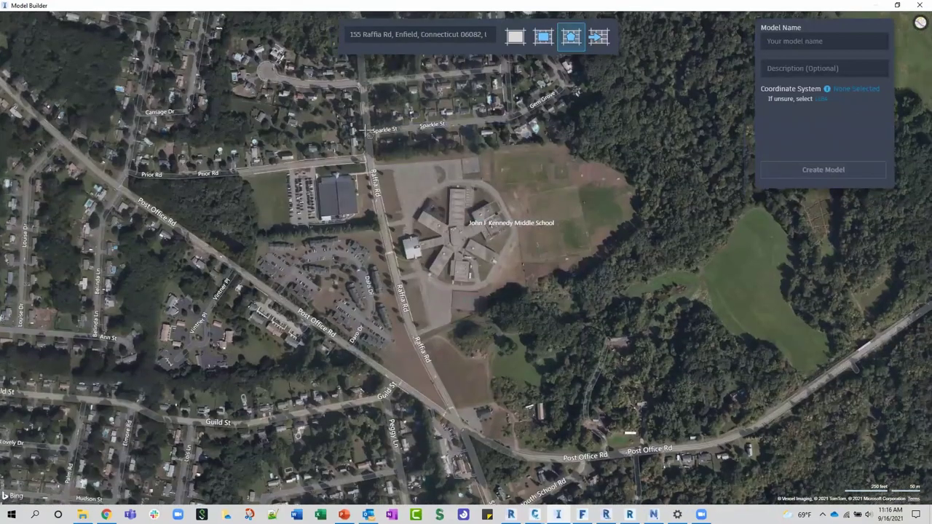
{"action": "left_click", "coordinate": [390, 115]}
{"action": "left_click", "coordinate": [586, 131]}
{"action": "left_click", "coordinate": [672, 240]}
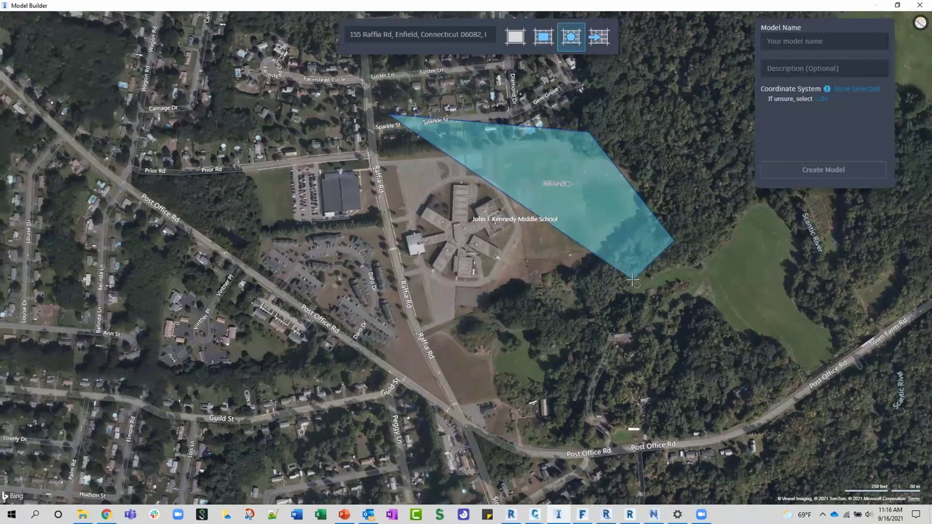
{"action": "left_click", "coordinate": [526, 354]}
{"action": "left_click", "coordinate": [397, 364]}
{"action": "double_click", "coordinate": [297, 246]}
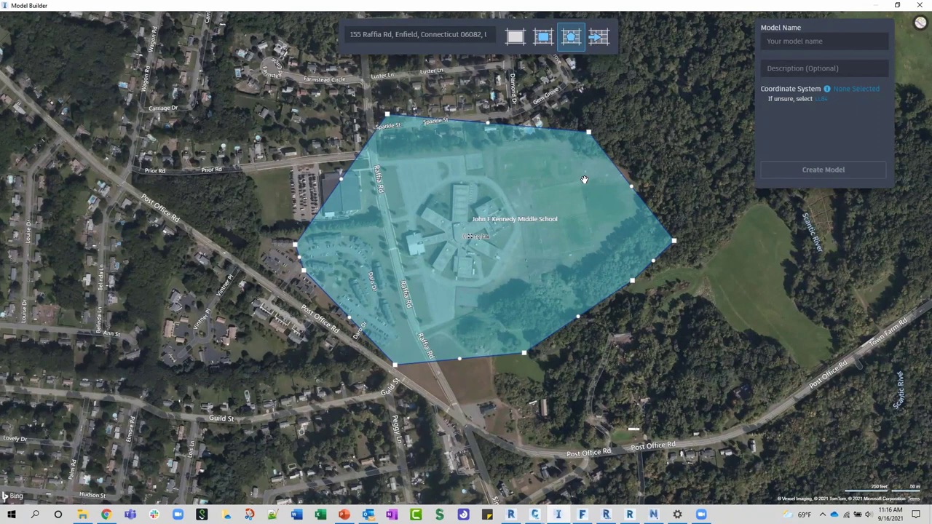
{"action": "scroll", "coordinate": [583, 182], "scroll_direction": "down", "scroll_amount": 3}
{"action": "scroll", "coordinate": [476, 371], "scroll_direction": "down", "scroll_amount": 5}
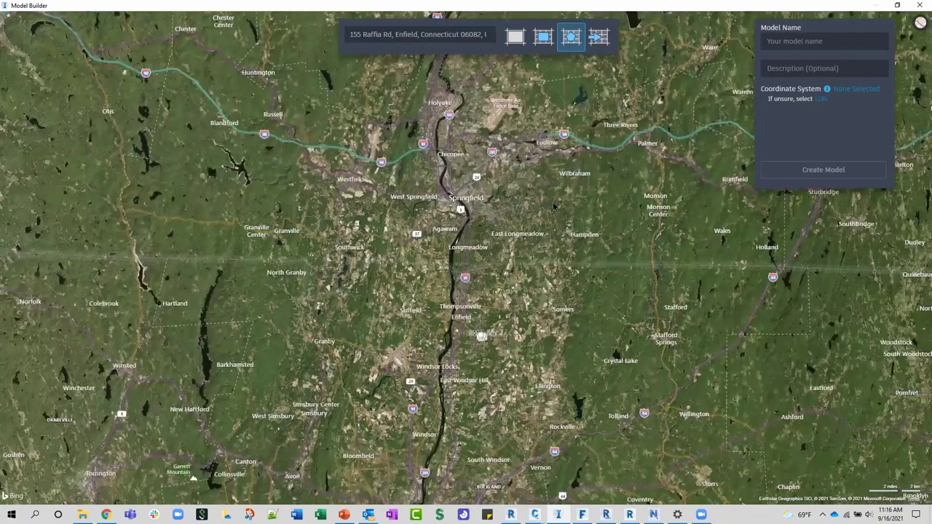
Try the current map extent as the model area, then close Model Builder without creating a model.
{"action": "left_click", "coordinate": [508, 42]}
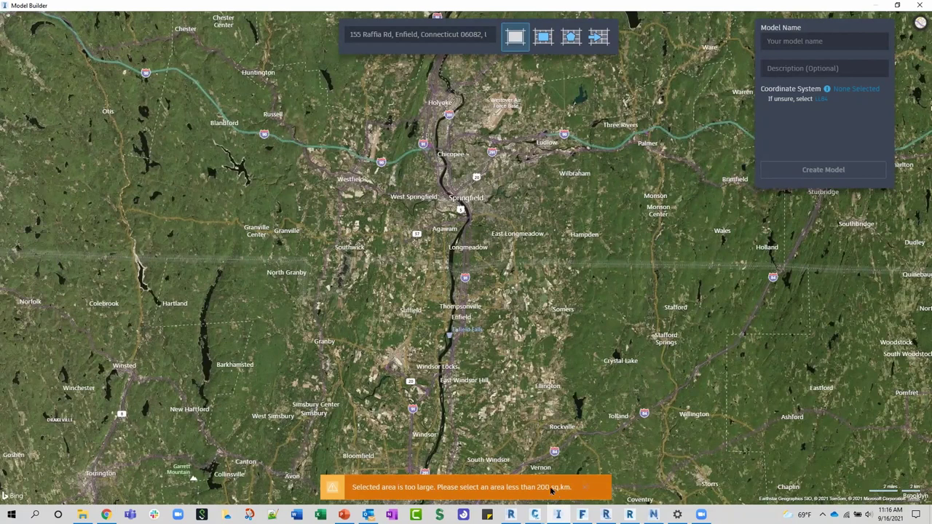
{"action": "scroll", "coordinate": [379, 198], "scroll_direction": "up", "scroll_amount": 5}
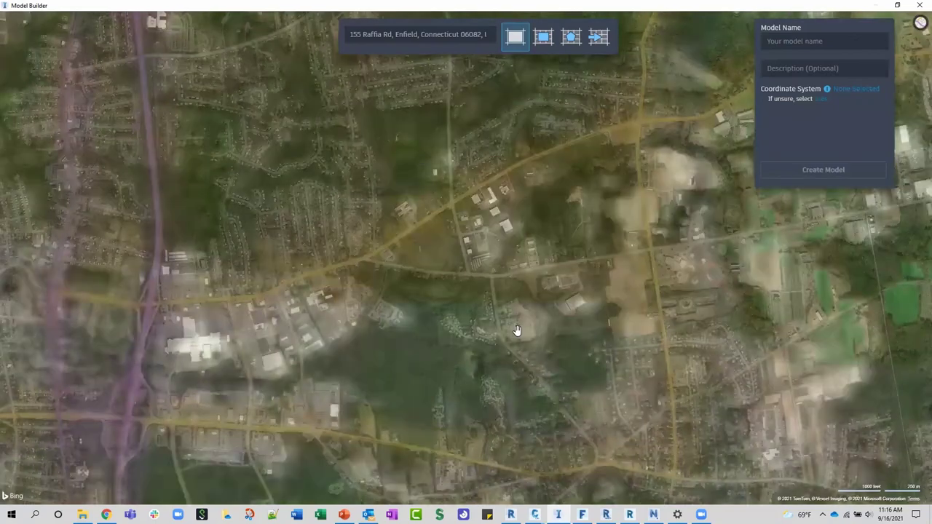
{"action": "scroll", "coordinate": [458, 184], "scroll_direction": "up", "scroll_amount": 2}
{"action": "scroll", "coordinate": [480, 288], "scroll_direction": "down", "scroll_amount": 1}
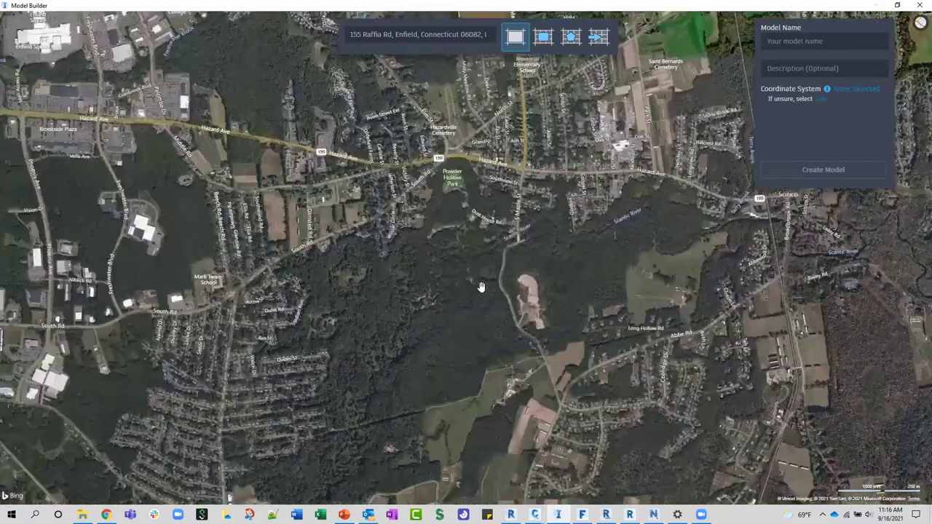
{"action": "scroll", "coordinate": [511, 291], "scroll_direction": "down", "scroll_amount": 1}
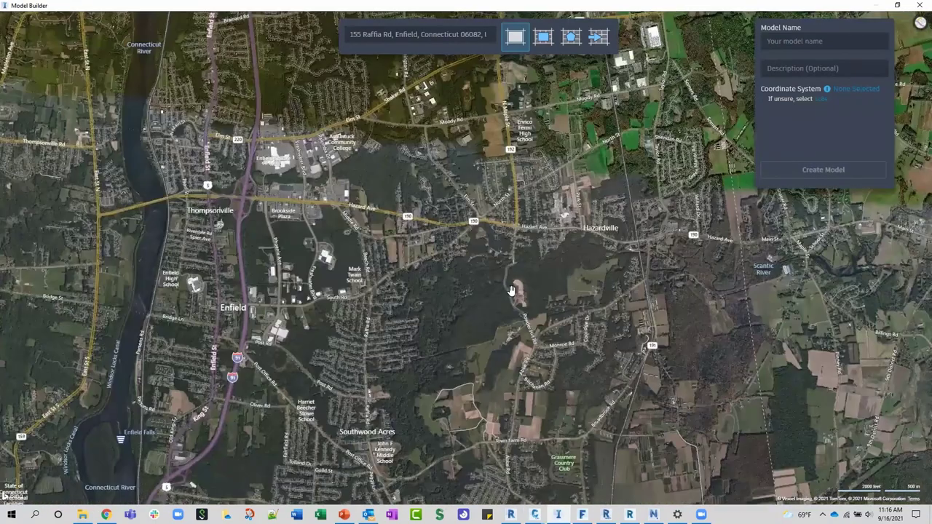
{"action": "left_click", "coordinate": [919, 6]}
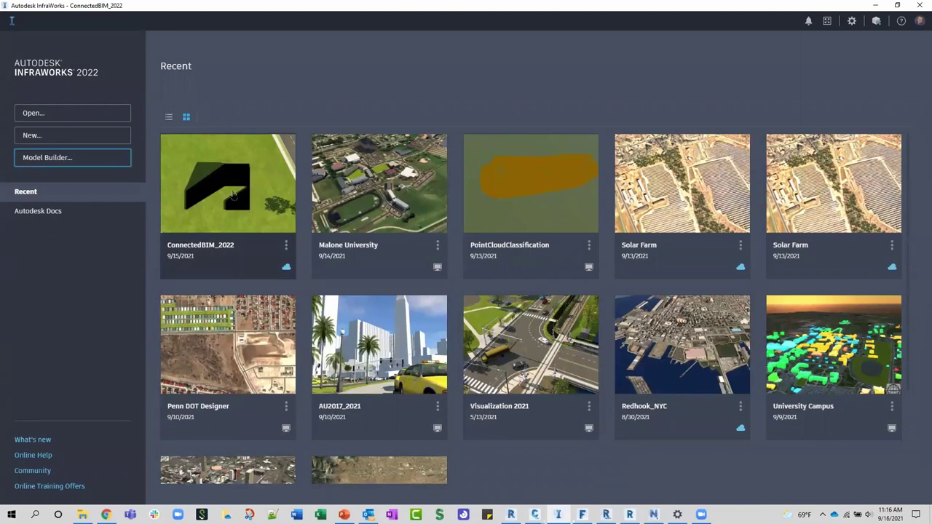
Open the ConnectedBIM_2022 model from the Recent projects list.
{"action": "left_click", "coordinate": [233, 194]}
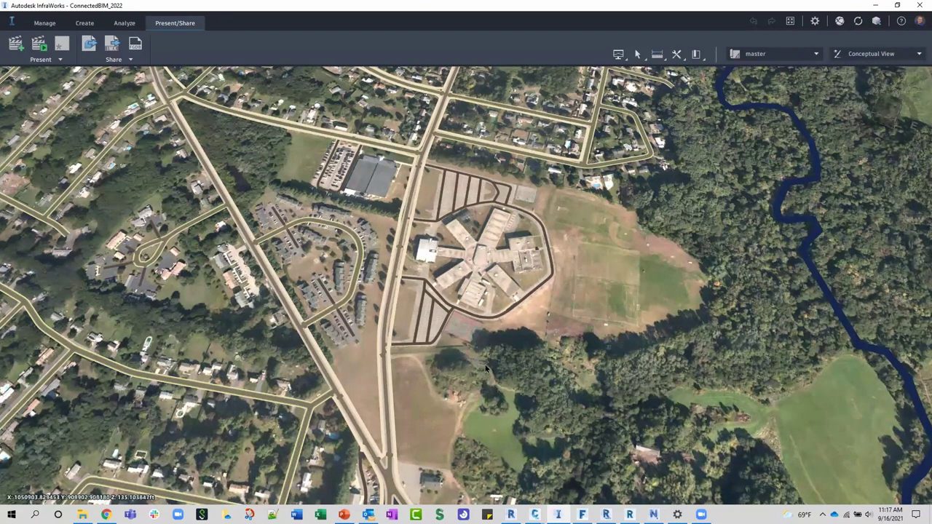
{"action": "scroll", "coordinate": [426, 357], "scroll_direction": "up", "scroll_amount": 2}
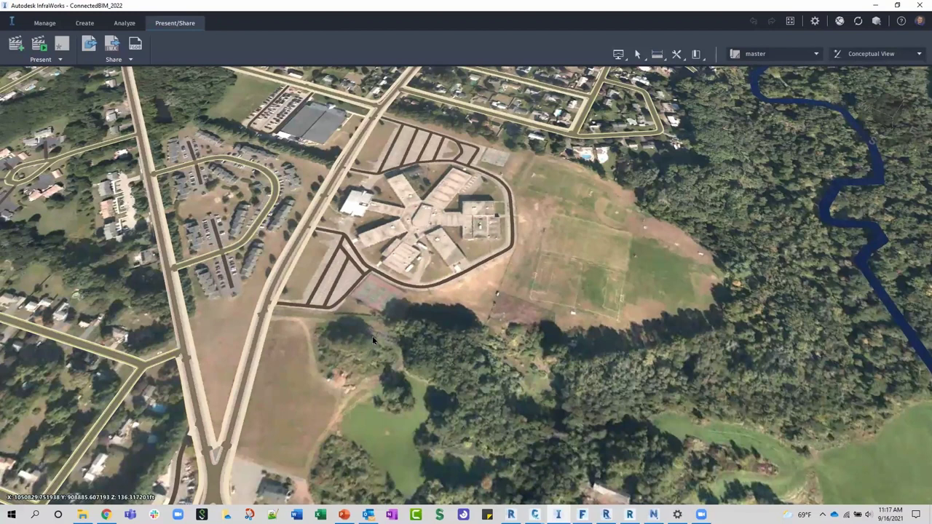
{"action": "left_click_drag", "start_coordinate": [372, 336], "coordinate": [424, 353]}
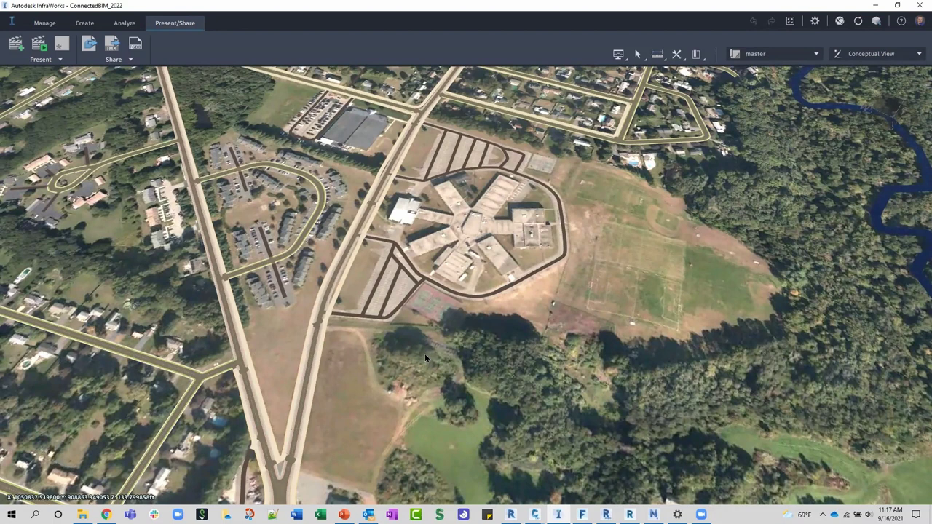
{"action": "scroll", "coordinate": [550, 319], "scroll_direction": "up", "scroll_amount": 2}
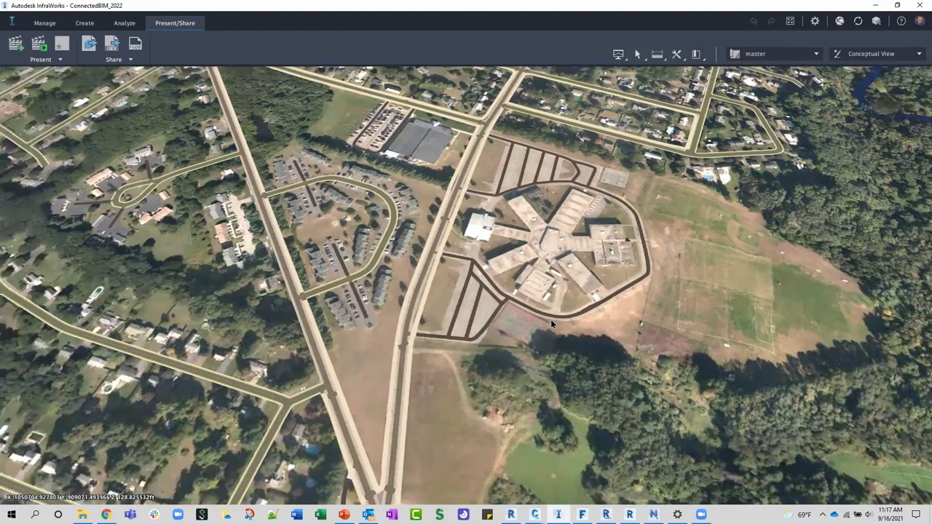
{"action": "scroll", "coordinate": [551, 319], "scroll_direction": "up", "scroll_amount": 2}
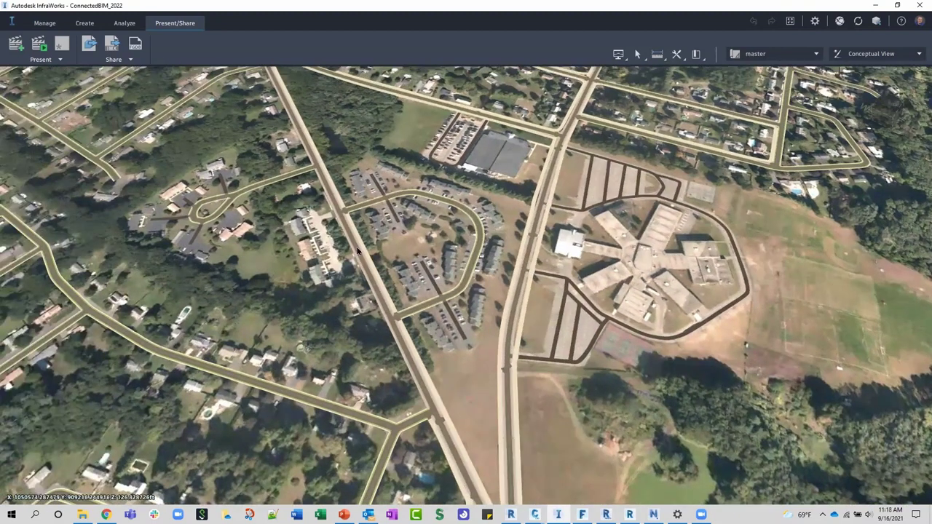
{"action": "scroll", "coordinate": [356, 252], "scroll_direction": "down", "scroll_amount": 3}
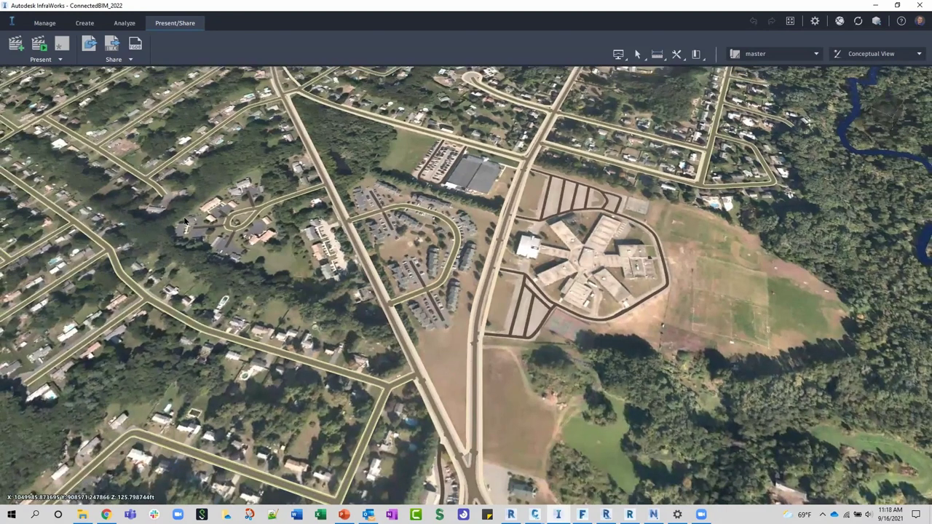
{"action": "scroll", "coordinate": [292, 248], "scroll_direction": "down", "scroll_amount": 2}
{"action": "scroll", "coordinate": [311, 320], "scroll_direction": "down", "scroll_amount": 2}
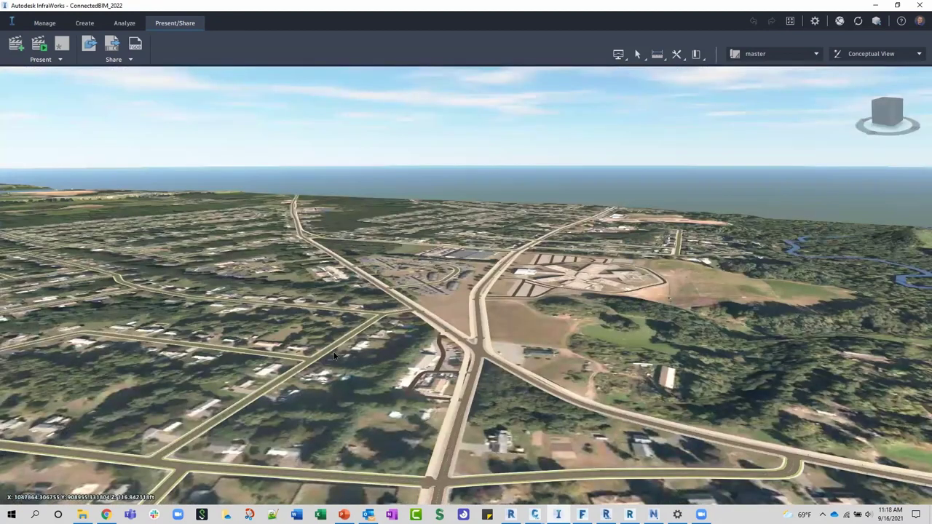
{"action": "scroll", "coordinate": [357, 258], "scroll_direction": "up", "scroll_amount": 3}
{"action": "scroll", "coordinate": [593, 289], "scroll_direction": "up", "scroll_amount": 1}
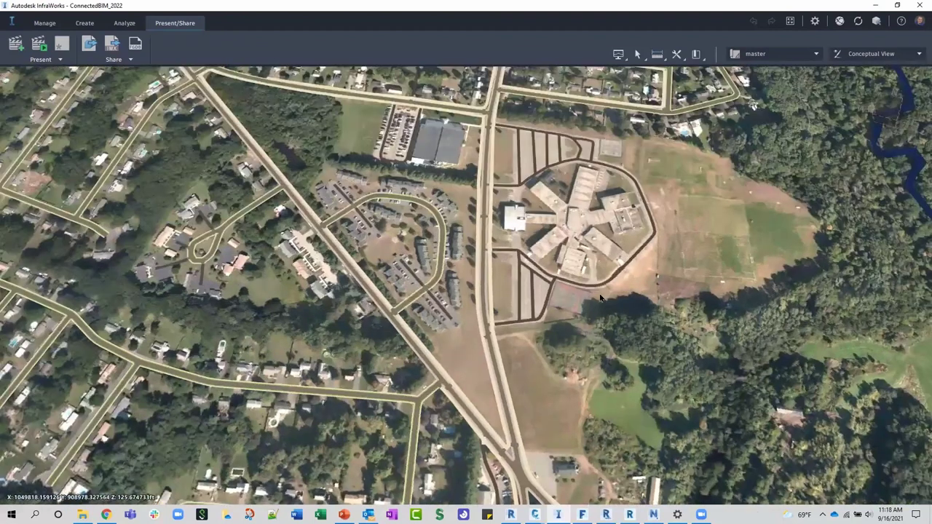
{"action": "scroll", "coordinate": [591, 299], "scroll_direction": "up", "scroll_amount": 1}
{"action": "scroll", "coordinate": [592, 299], "scroll_direction": "up", "scroll_amount": 1}
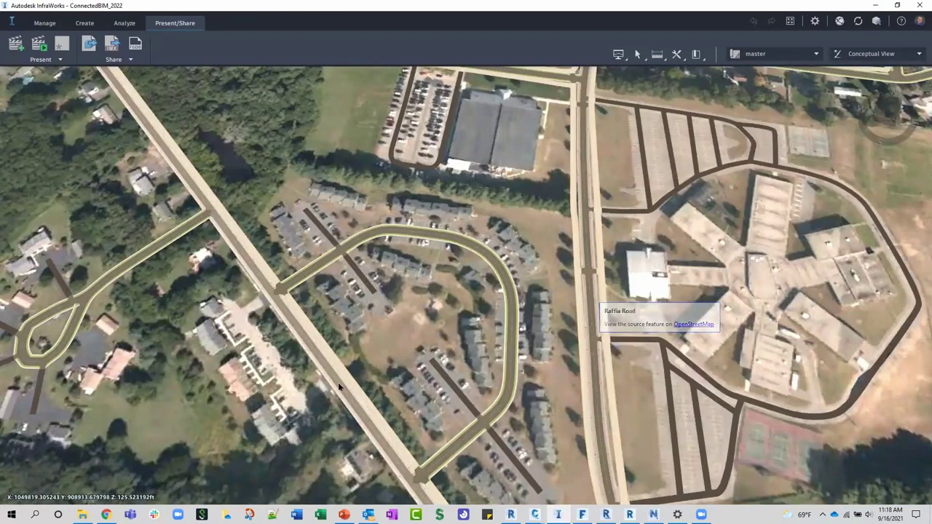
{"action": "mouse_move", "coordinate": [338, 382]}
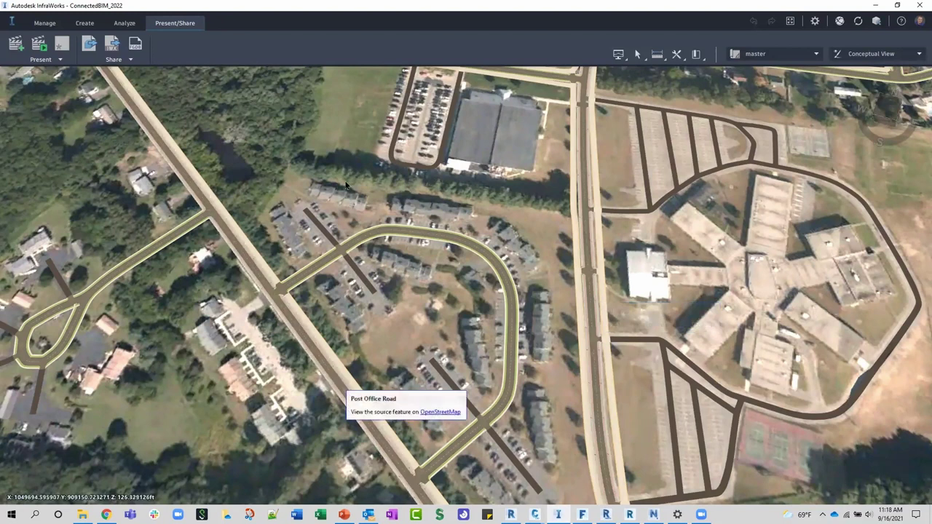
{"action": "scroll", "coordinate": [309, 142], "scroll_direction": "down", "scroll_amount": 3}
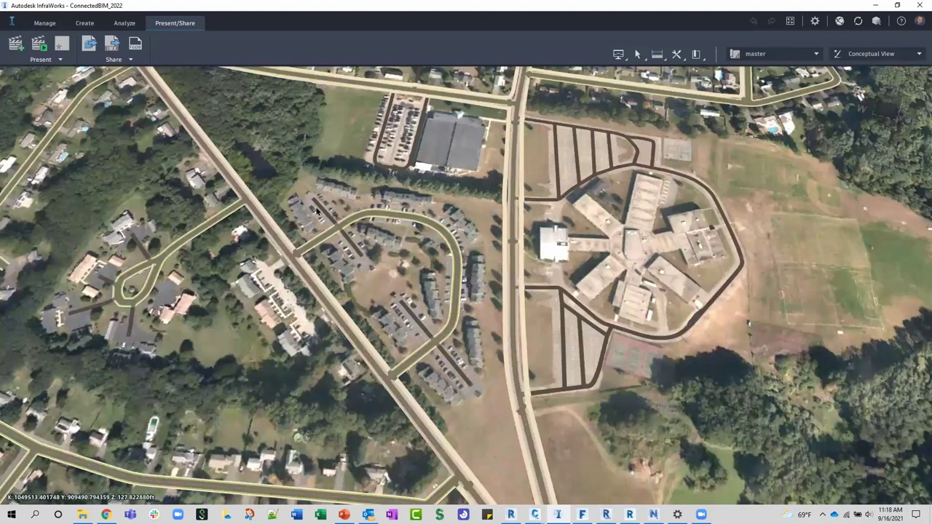
{"action": "scroll", "coordinate": [279, 202], "scroll_direction": "down", "scroll_amount": 2}
{"action": "scroll", "coordinate": [338, 244], "scroll_direction": "down", "scroll_amount": 1}
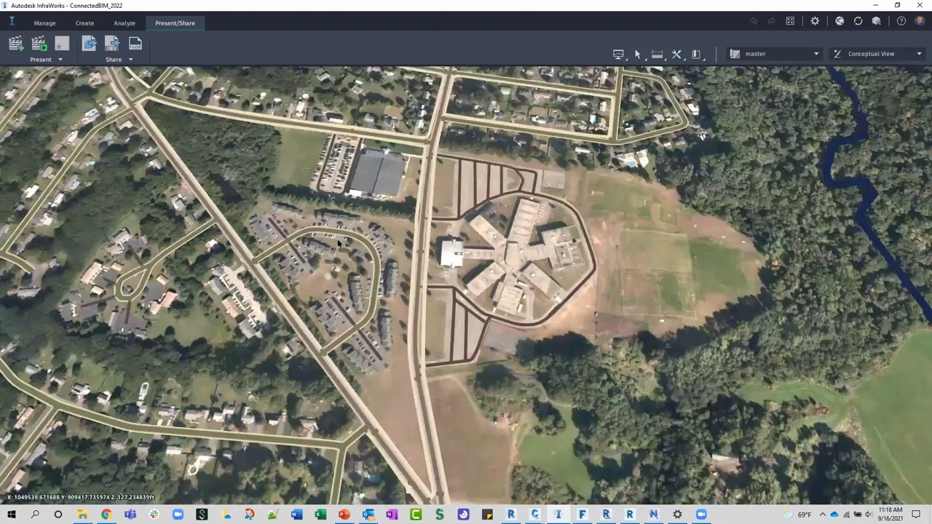
{"action": "scroll", "coordinate": [776, 122], "scroll_direction": "down", "scroll_amount": 1}
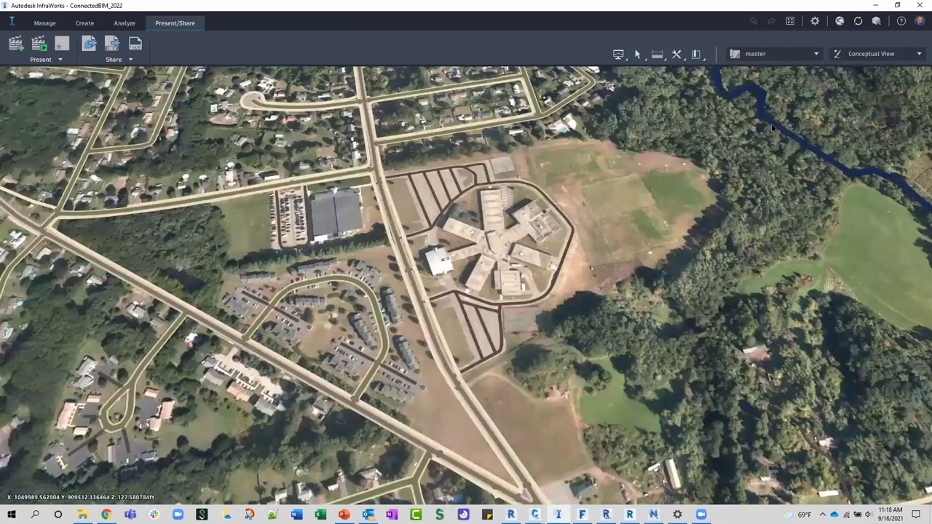
{"action": "mouse_move", "coordinate": [773, 128]}
{"action": "left_click", "coordinate": [560, 271]}
{"action": "right_click", "coordinate": [562, 269]}
{"action": "key", "text": "Escape"}
{"action": "key", "text": "Escape"}
{"action": "left_click", "coordinate": [566, 258]}
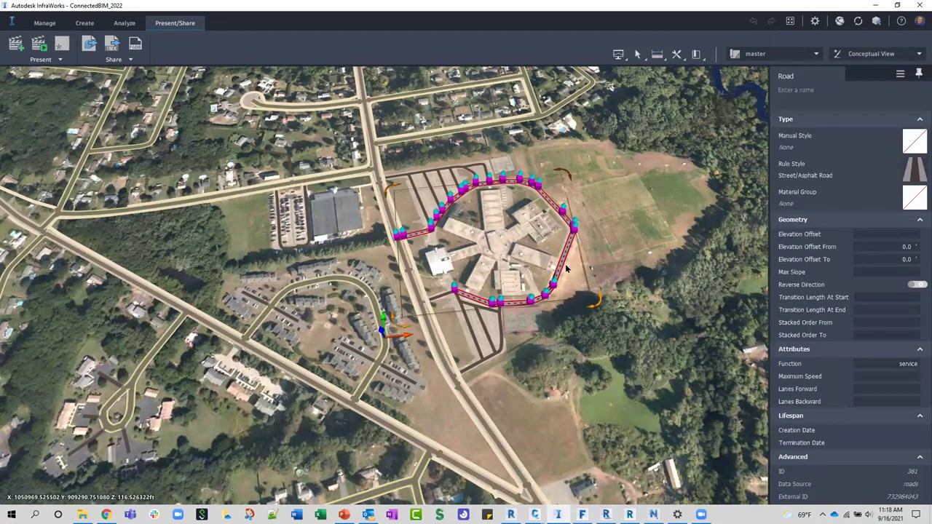
{"action": "key", "text": "Escape"}
{"action": "mouse_move", "coordinate": [562, 272]}
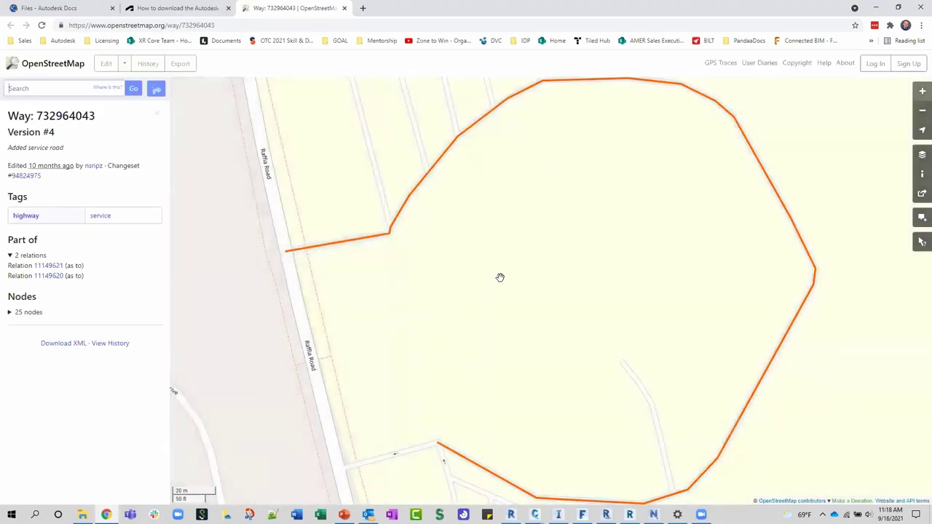
Zoom out around the OpenStreetMap service-road loop, then return to InfraWorks.
{"action": "scroll", "coordinate": [502, 273], "scroll_direction": "down", "scroll_amount": 3}
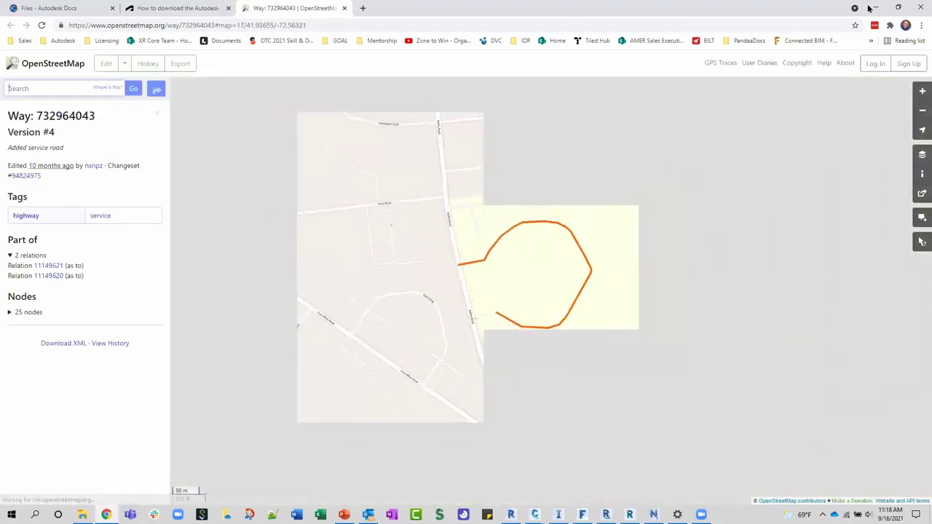
{"action": "key", "text": "alt+Tab"}
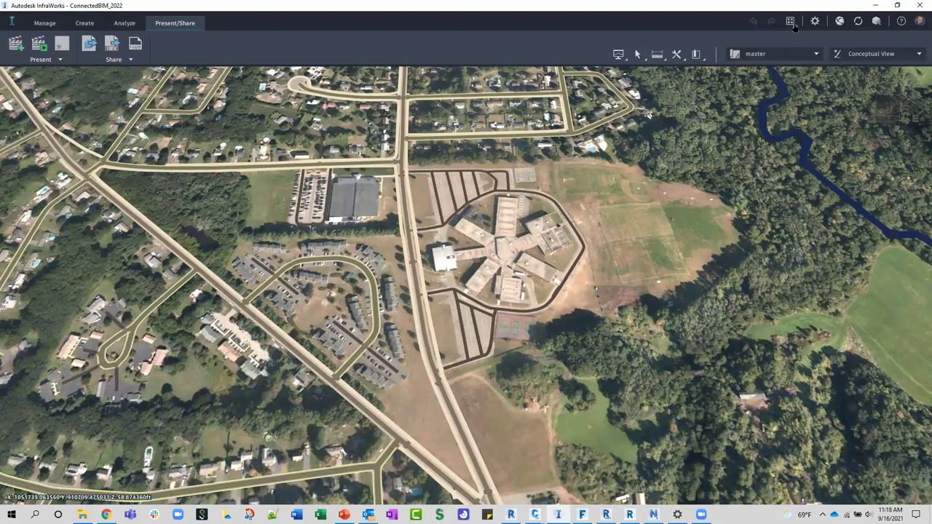
Switch to the Community_Demo proposal and open the model's Data Sources list.
{"action": "left_click", "coordinate": [786, 57]}
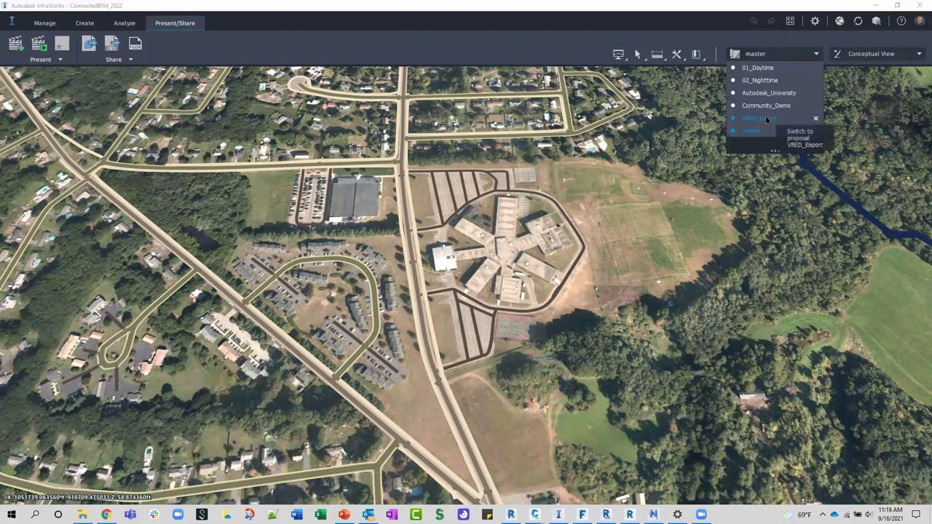
{"action": "left_click", "coordinate": [760, 118]}
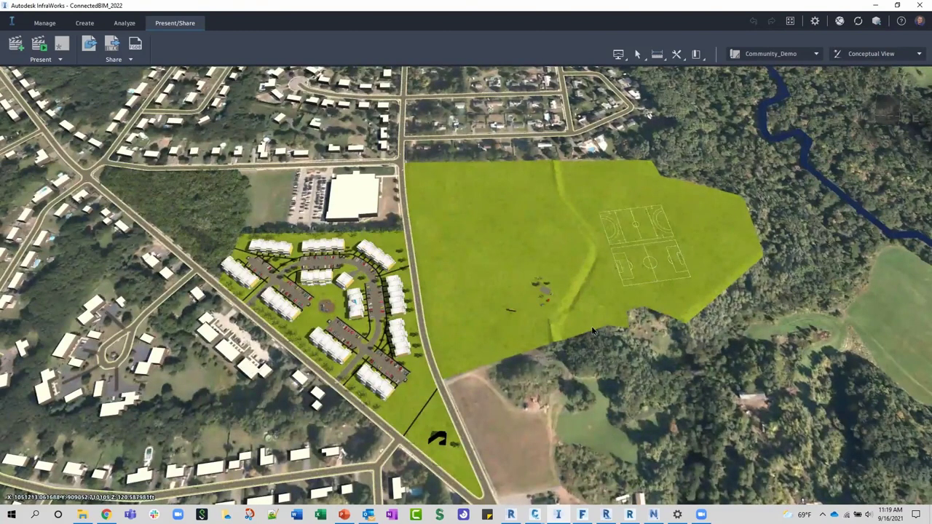
{"action": "scroll", "coordinate": [564, 303], "scroll_direction": "up", "scroll_amount": 1}
{"action": "scroll", "coordinate": [478, 289], "scroll_direction": "up", "scroll_amount": 1}
{"action": "scroll", "coordinate": [490, 248], "scroll_direction": "up", "scroll_amount": 1}
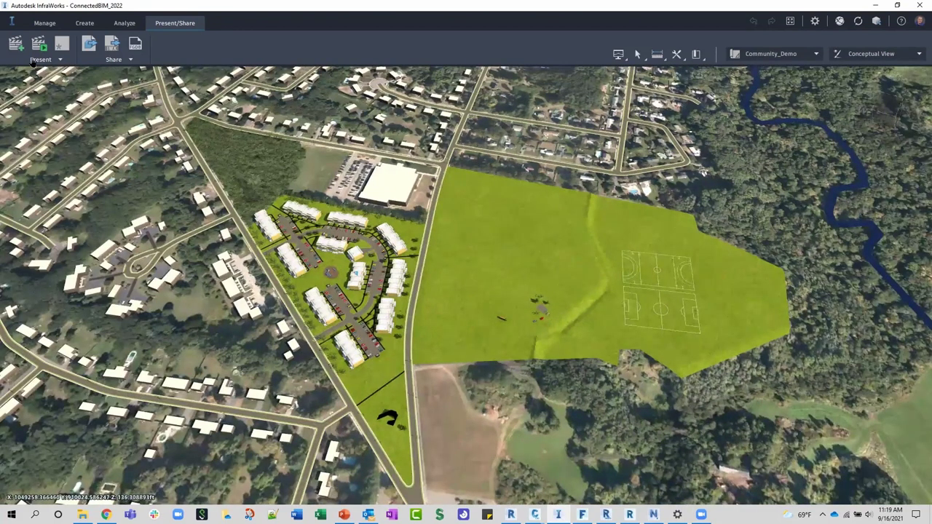
{"action": "left_click", "coordinate": [45, 23]}
{"action": "left_click", "coordinate": [90, 45]}
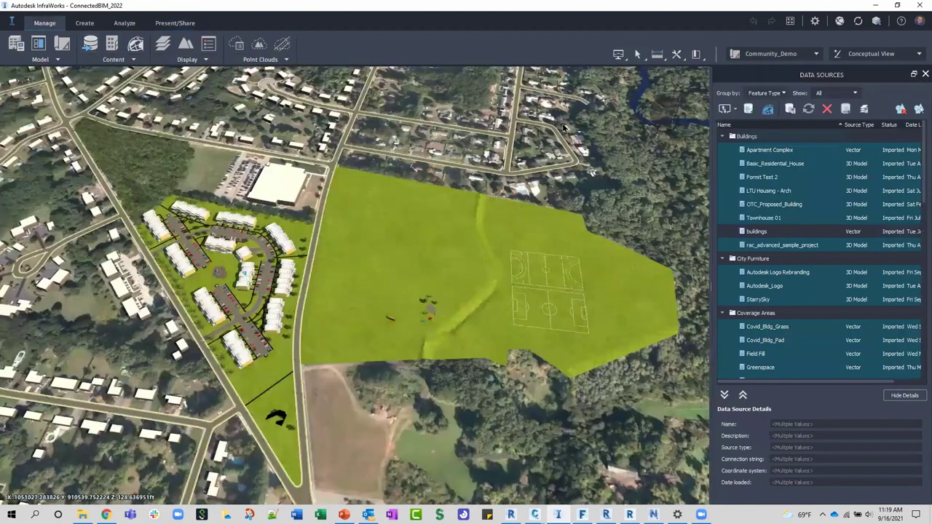
Add OrthoImage_0–3 from Middle_School_GCPs.tif as a raster data source.
{"action": "left_click", "coordinate": [790, 205]}
{"action": "left_click", "coordinate": [735, 109]}
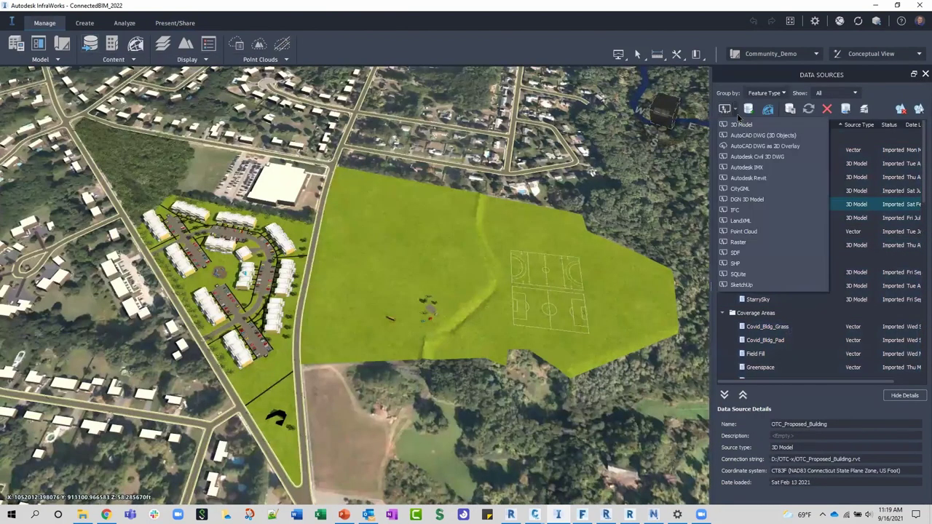
{"action": "left_click", "coordinate": [743, 244]}
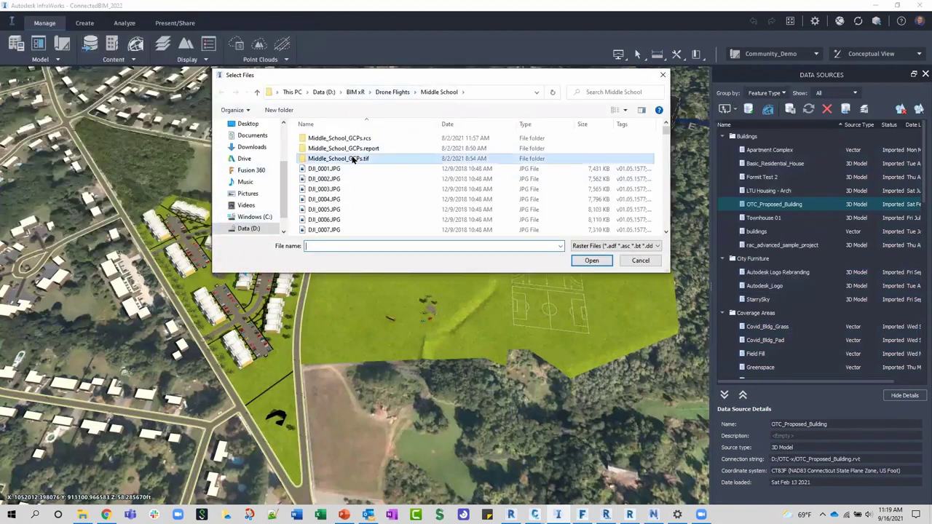
{"action": "double_click", "coordinate": [354, 159]}
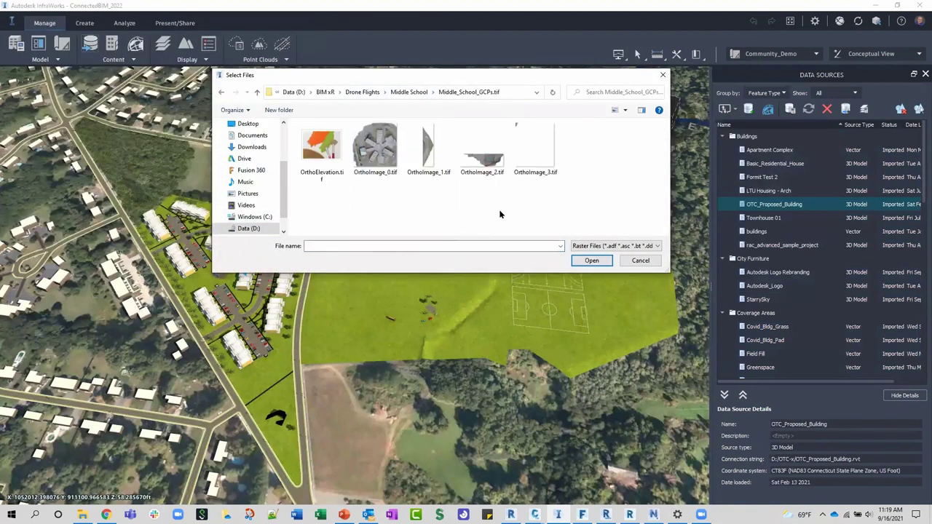
{"action": "left_click_drag", "start_coordinate": [552, 209], "coordinate": [333, 121]}
{"action": "left_click", "coordinate": [592, 260]}
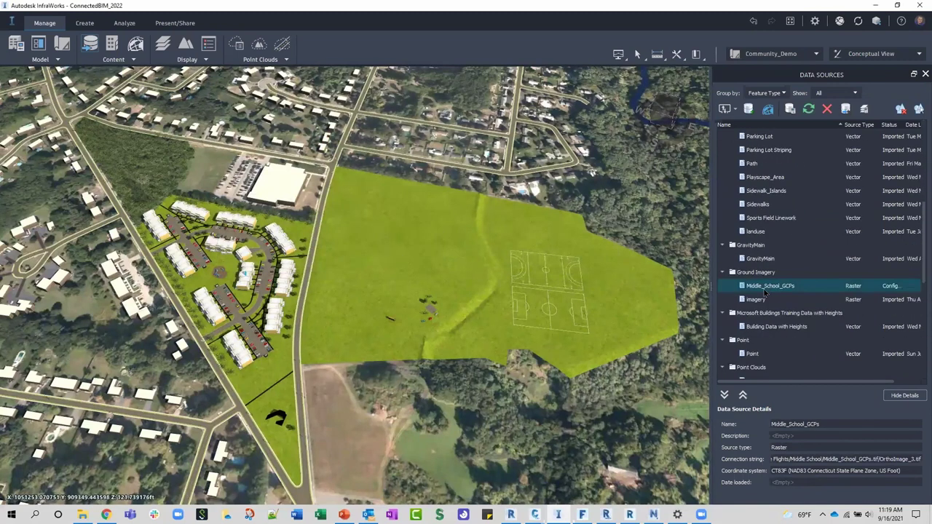
Configure the Middle_School_GCPs source as CT83F ground imagery and refresh it.
{"action": "right_click", "coordinate": [776, 288]}
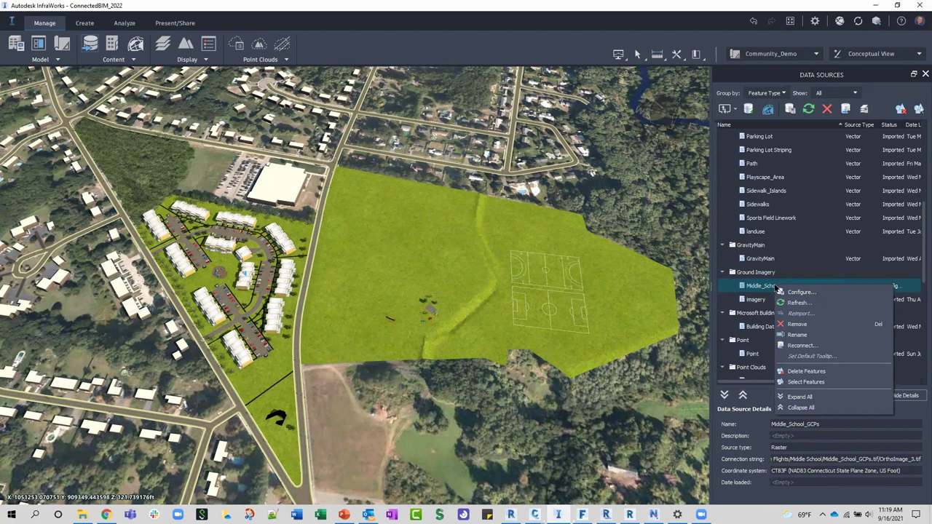
{"action": "left_click", "coordinate": [818, 295]}
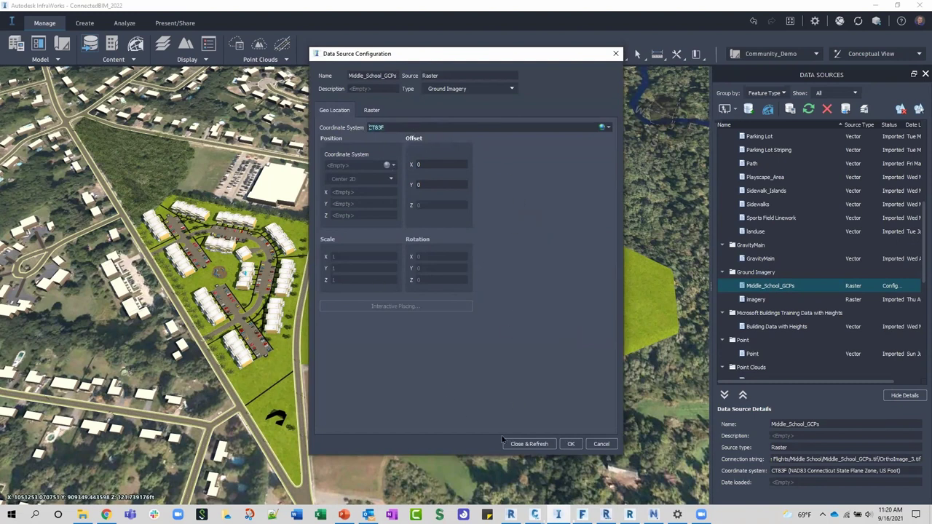
{"action": "left_click", "coordinate": [537, 445]}
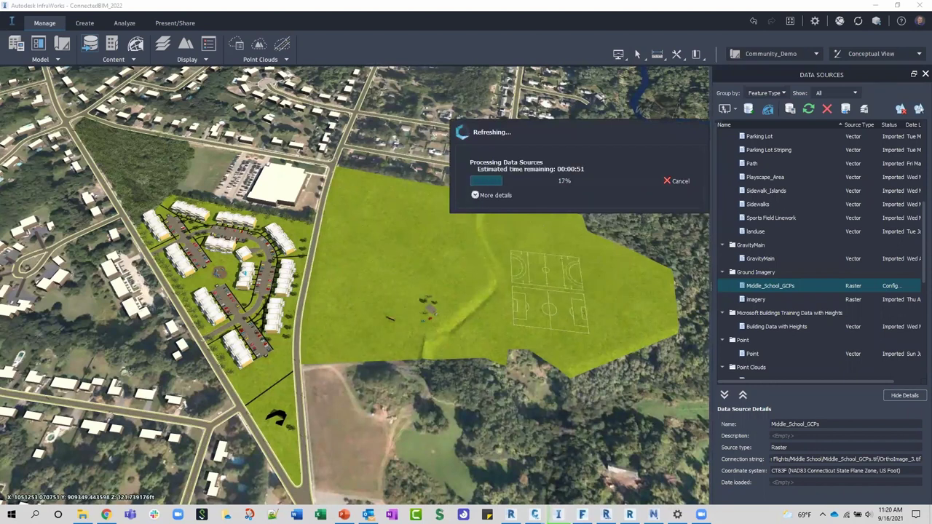
{"action": "left_click", "coordinate": [82, 515]}
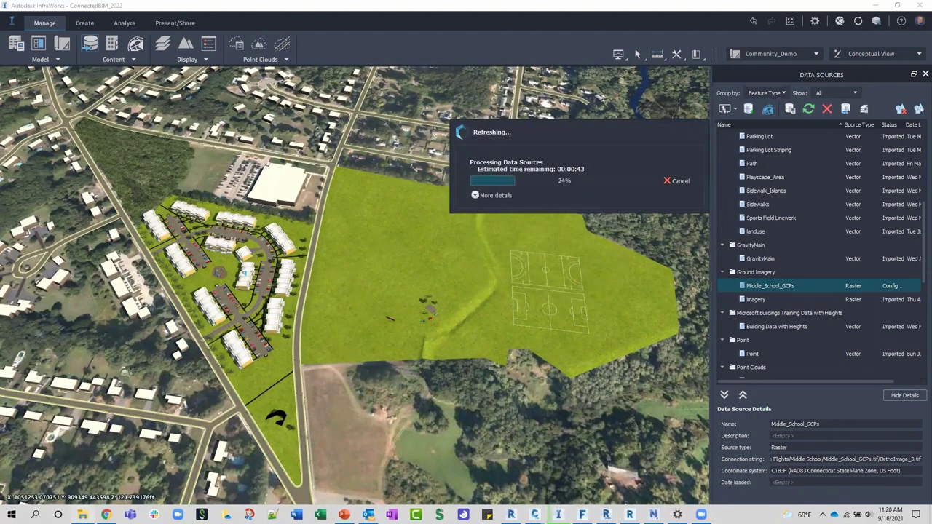
Review the five ortho files in the Middle_School_GCPs.tif folder, then minimize File Explorer.
{"action": "double_click", "coordinate": [223, 129]}
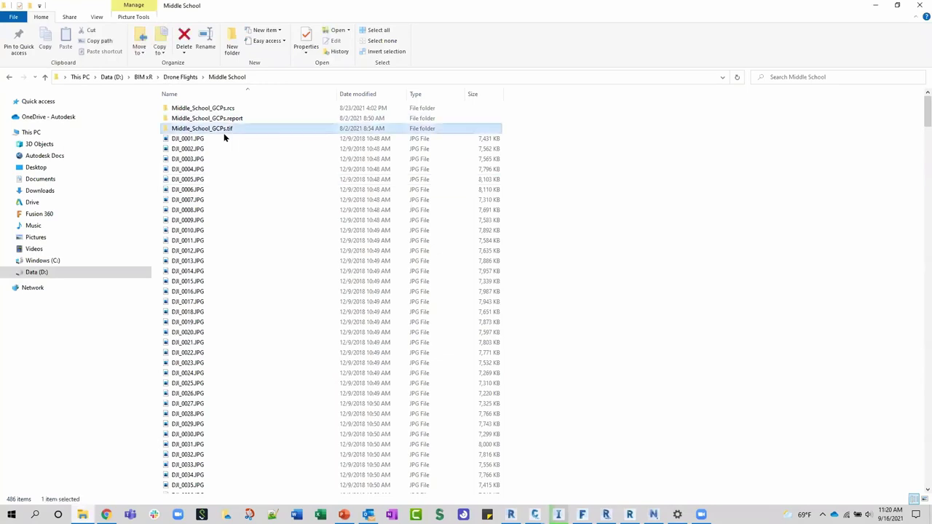
{"action": "left_click_drag", "start_coordinate": [430, 181], "coordinate": [213, 91]}
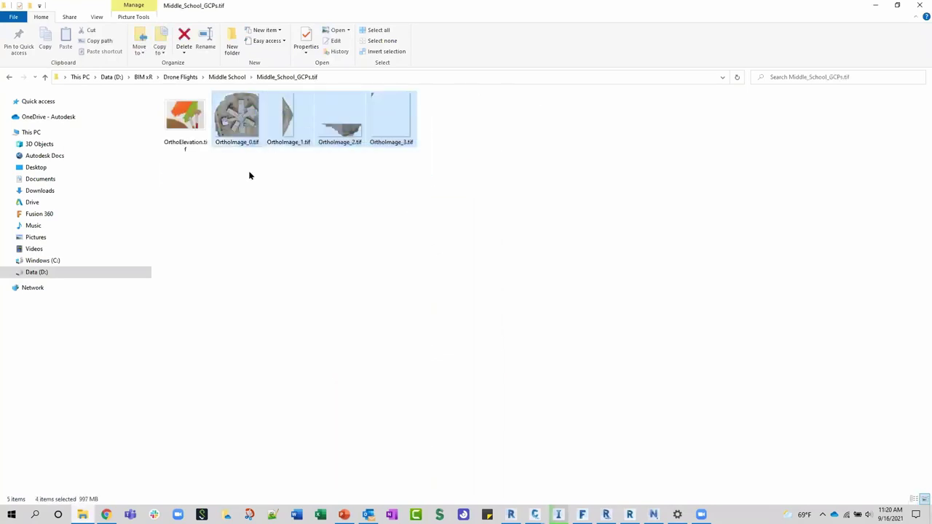
{"action": "left_click", "coordinate": [89, 501]}
{"action": "left_click", "coordinate": [327, 198]}
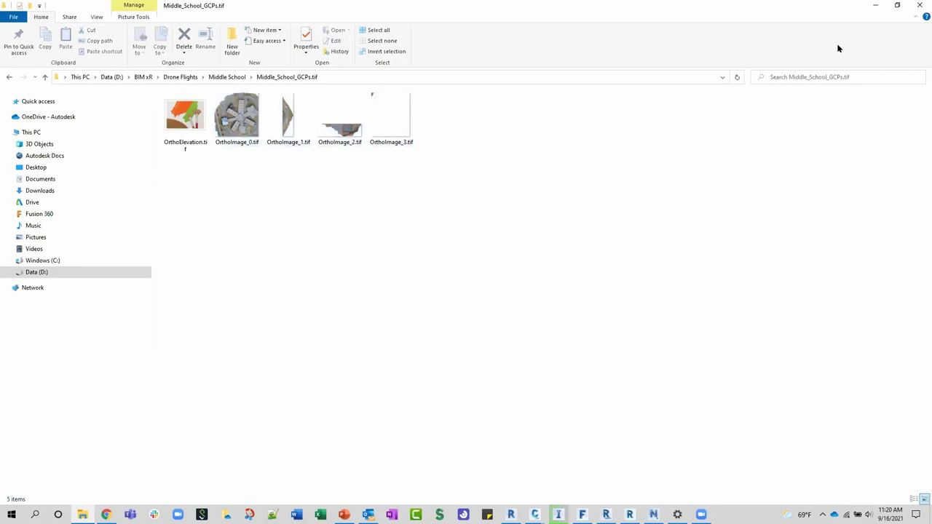
{"action": "left_click", "coordinate": [875, 5]}
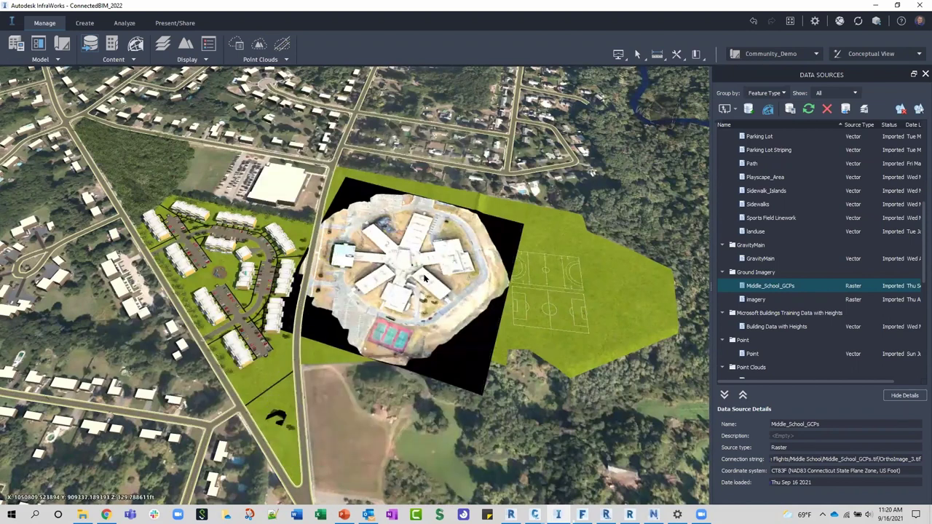
Zoom and orbit to inspect the drone orthophoto draped over the school site.
{"action": "scroll", "coordinate": [429, 281], "scroll_direction": "up", "scroll_amount": 4}
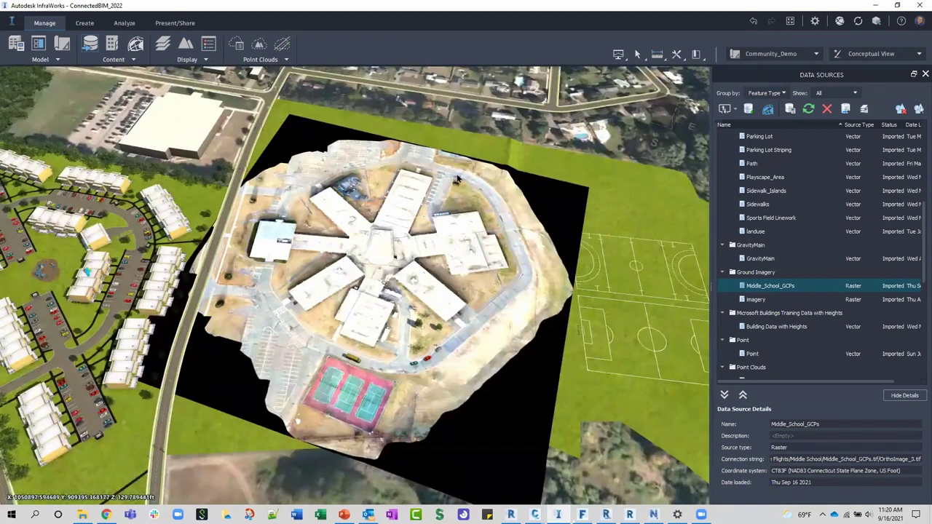
{"action": "scroll", "coordinate": [412, 274], "scroll_direction": "up", "scroll_amount": 5}
{"action": "scroll", "coordinate": [370, 273], "scroll_direction": "down", "scroll_amount": 3}
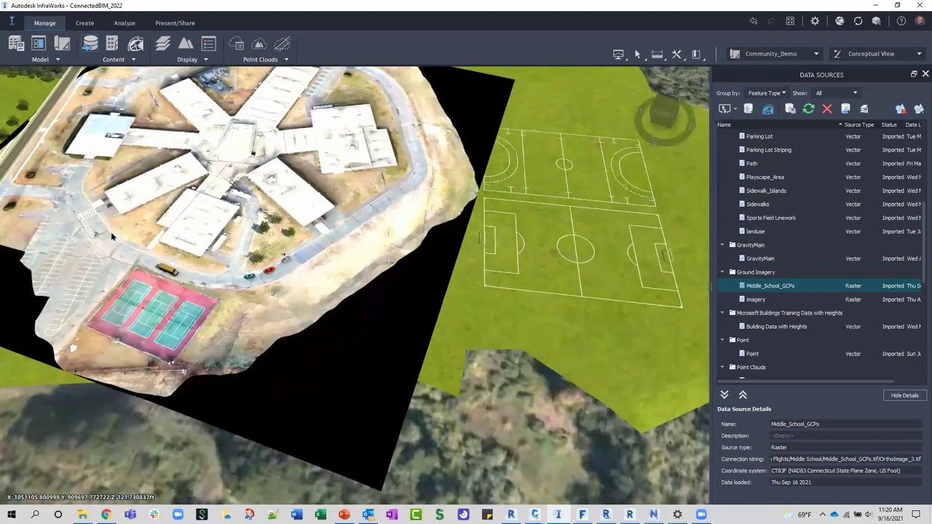
{"action": "scroll", "coordinate": [311, 229], "scroll_direction": "up", "scroll_amount": 2}
{"action": "scroll", "coordinate": [312, 228], "scroll_direction": "down", "scroll_amount": 2}
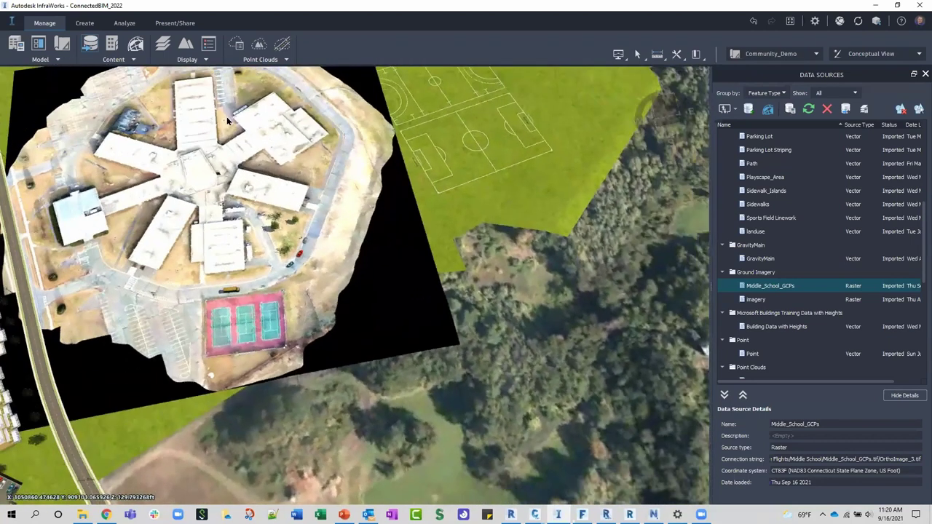
{"action": "scroll", "coordinate": [402, 260], "scroll_direction": "down", "scroll_amount": 2}
{"action": "middle_click_drag", "start_coordinate": [403, 260], "coordinate": [551, 205]}
{"action": "middle_click_drag", "start_coordinate": [588, 264], "coordinate": [430, 415]}
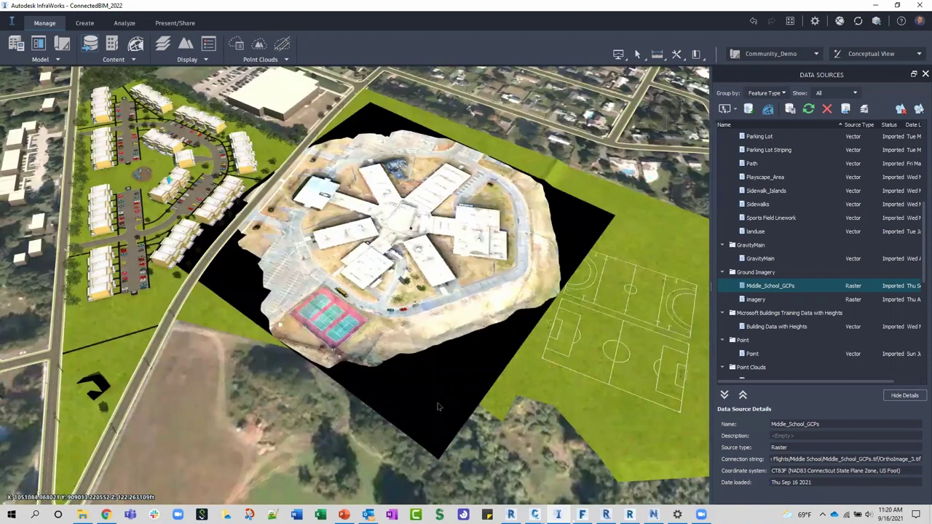
Give the Middle_School_GCPs raster a black #000000 colour mask and refresh it.
{"action": "right_click", "coordinate": [782, 286]}
{"action": "left_click", "coordinate": [806, 293]}
{"action": "left_click", "coordinate": [372, 110]}
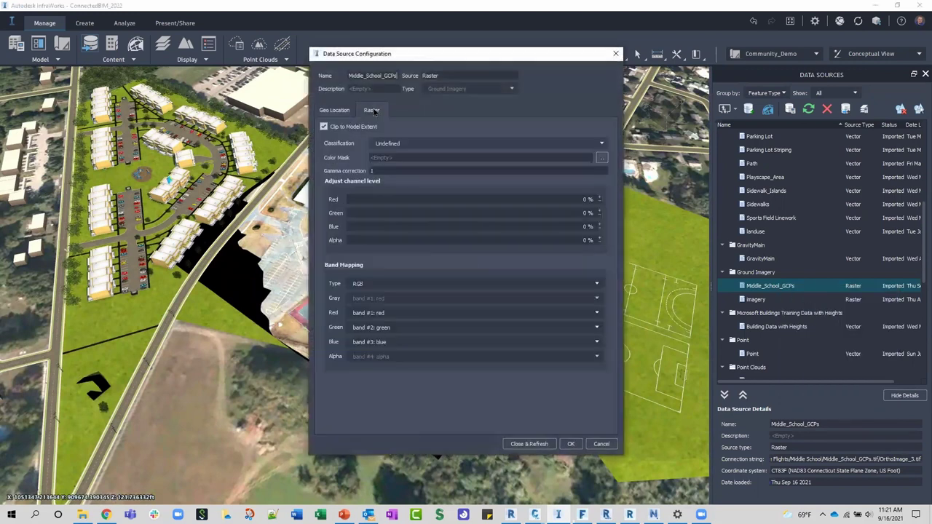
{"action": "left_click", "coordinate": [602, 159]}
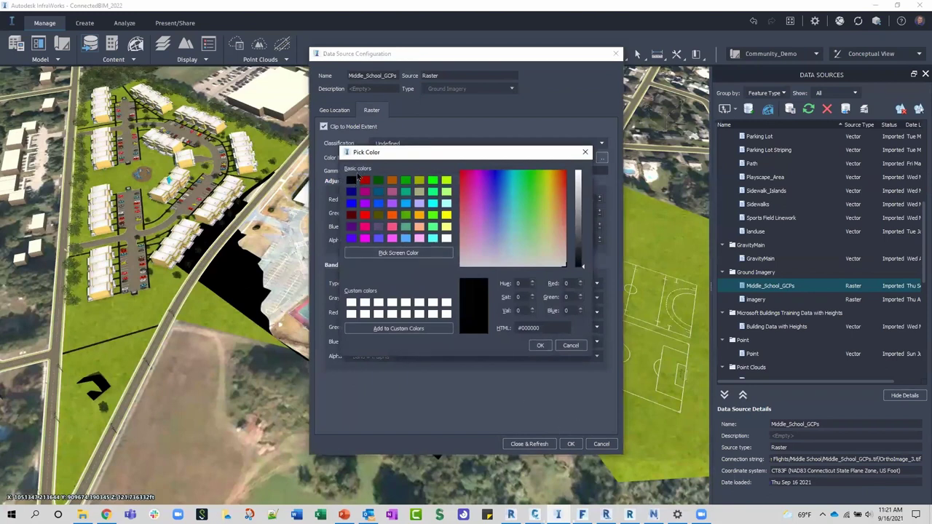
{"action": "left_click", "coordinate": [540, 346]}
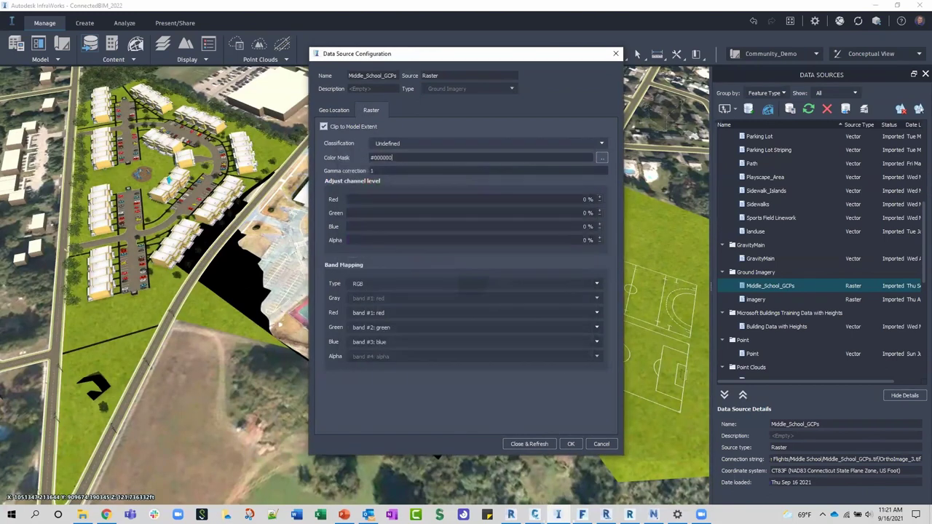
{"action": "left_click", "coordinate": [529, 443]}
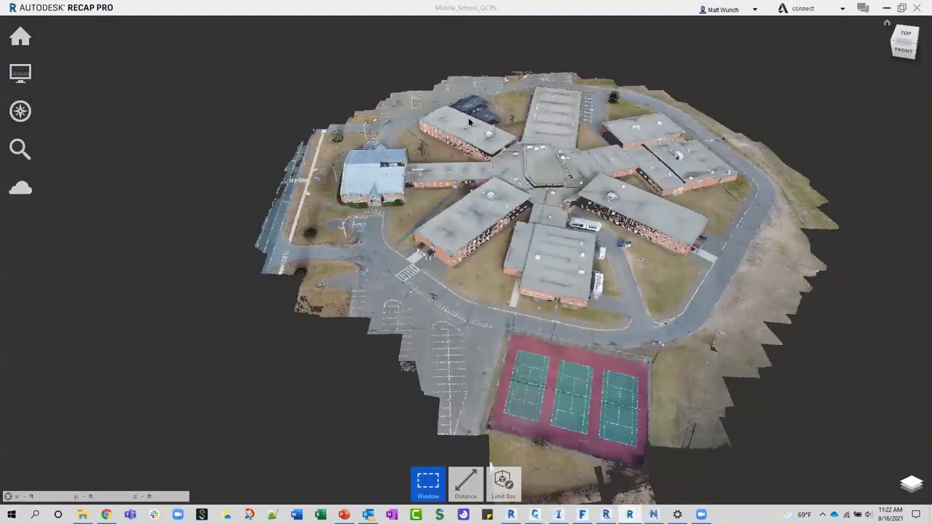
Switch from ReCap Pro to the ReCap Photo window showing middle_school_edits.rcm.
{"action": "left_click", "coordinate": [558, 515]}
{"action": "mouse_move", "coordinate": [606, 515]}
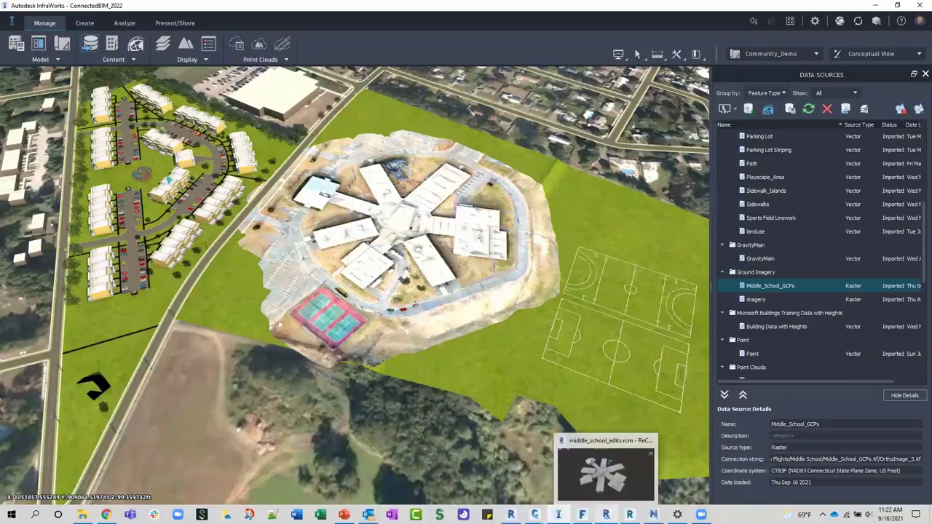
{"action": "left_click", "coordinate": [606, 472]}
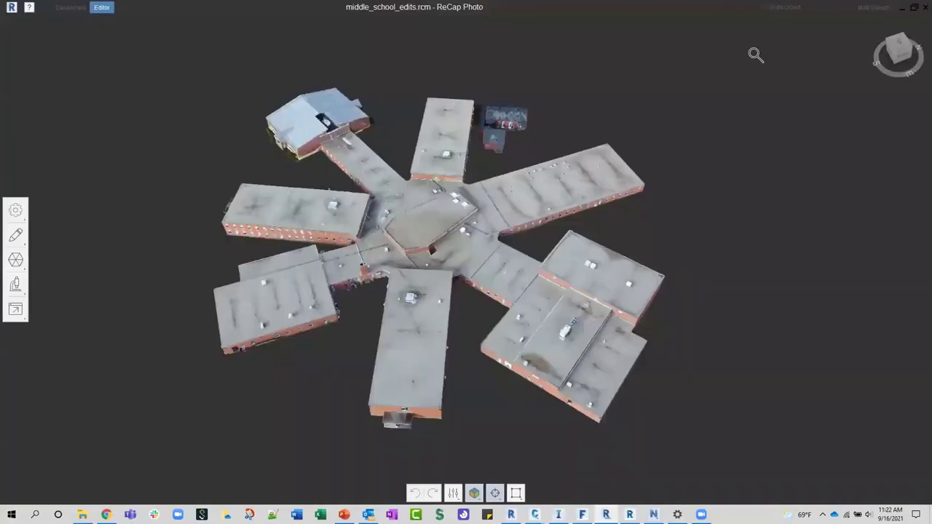
Minimize the ReCap Photo school mesh window to bring InfraWorks back.
{"action": "left_click", "coordinate": [903, 12]}
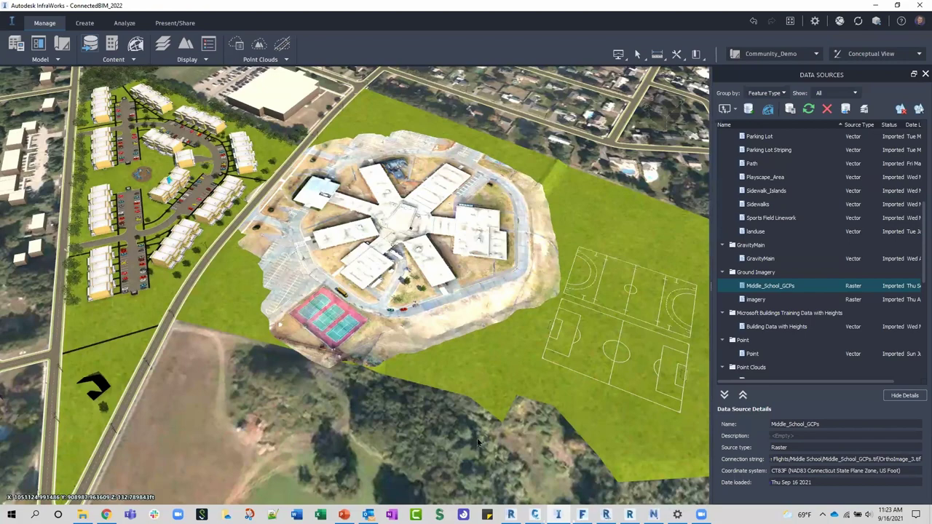
{"action": "left_click", "coordinate": [510, 514]}
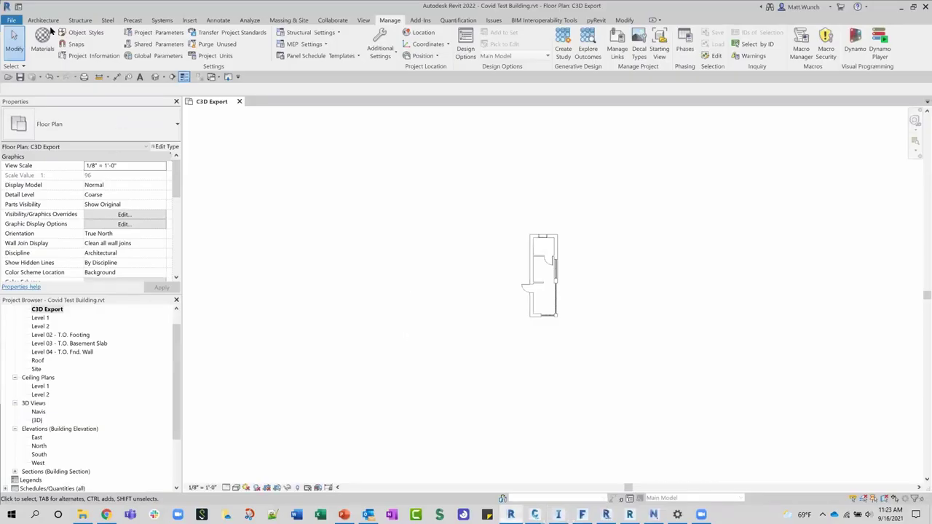
{"action": "left_click", "coordinate": [6, 8]}
{"action": "left_click", "coordinate": [263, 191]}
{"action": "left_click", "coordinate": [11, 20]}
{"action": "left_click", "coordinate": [185, 295]}
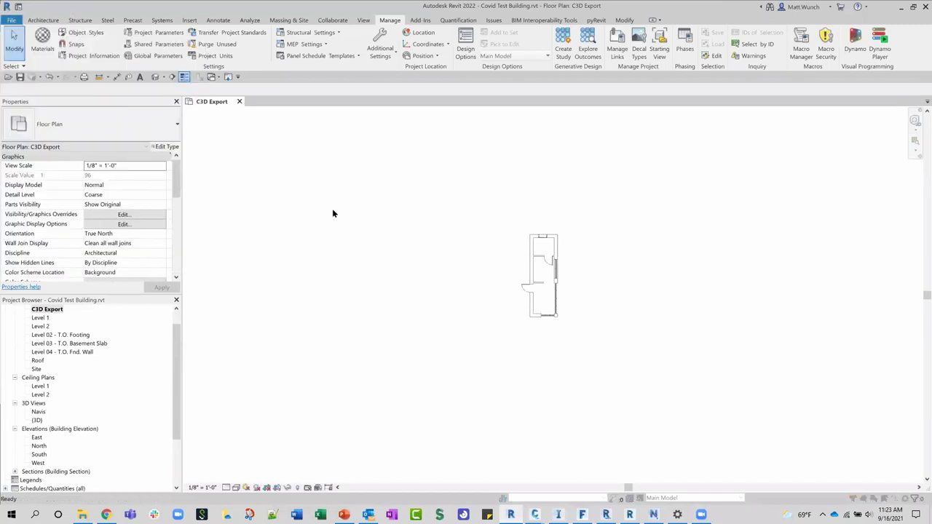
{"action": "left_click", "coordinate": [347, 71]}
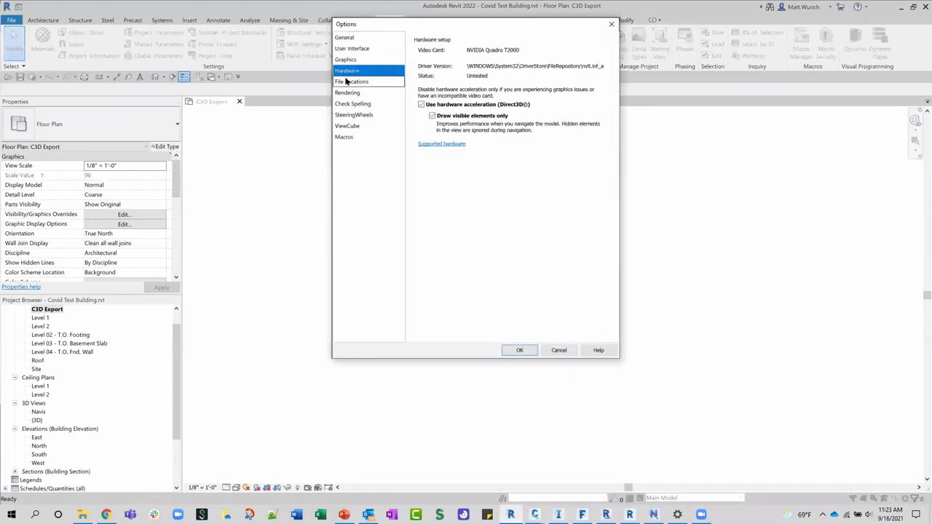
{"action": "left_click", "coordinate": [349, 80]}
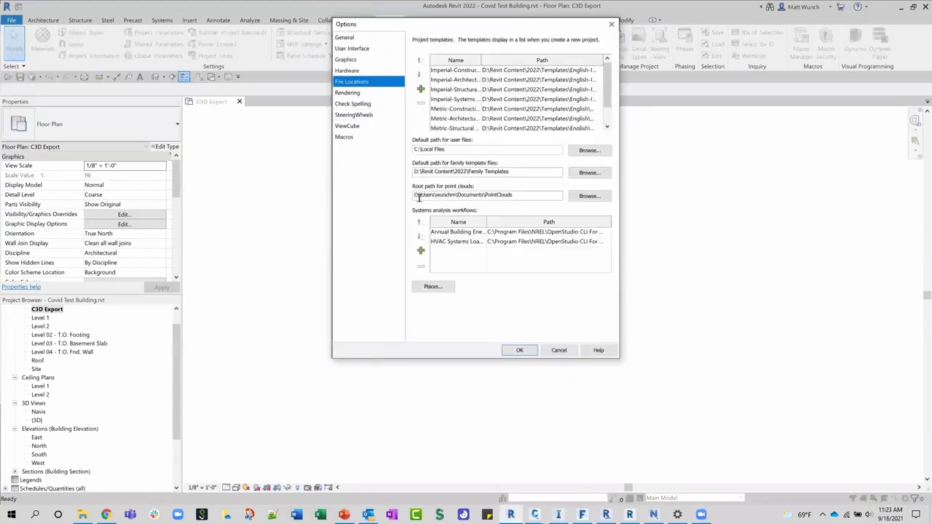
{"action": "left_click_drag", "start_coordinate": [530, 198], "coordinate": [406, 195]}
{"action": "left_click", "coordinate": [524, 194]}
{"action": "left_click", "coordinate": [565, 350]}
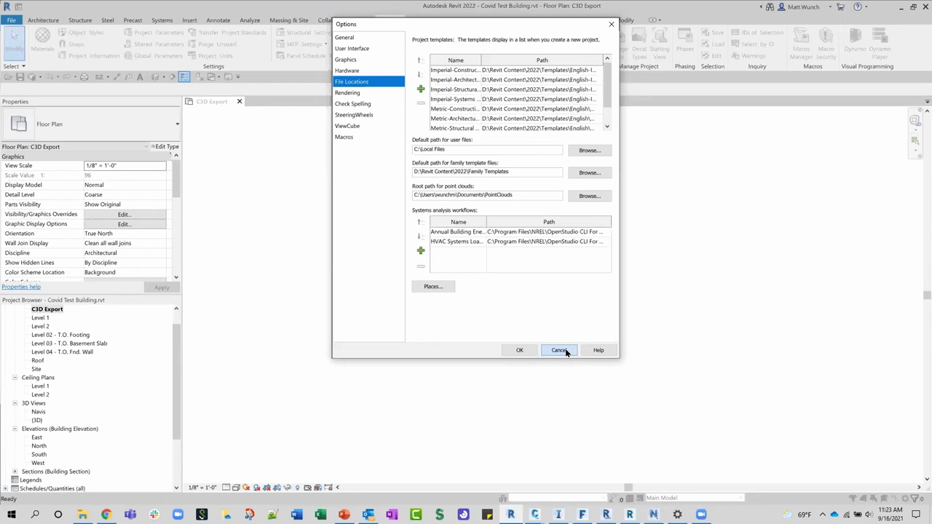
{"action": "left_click", "coordinate": [559, 350]}
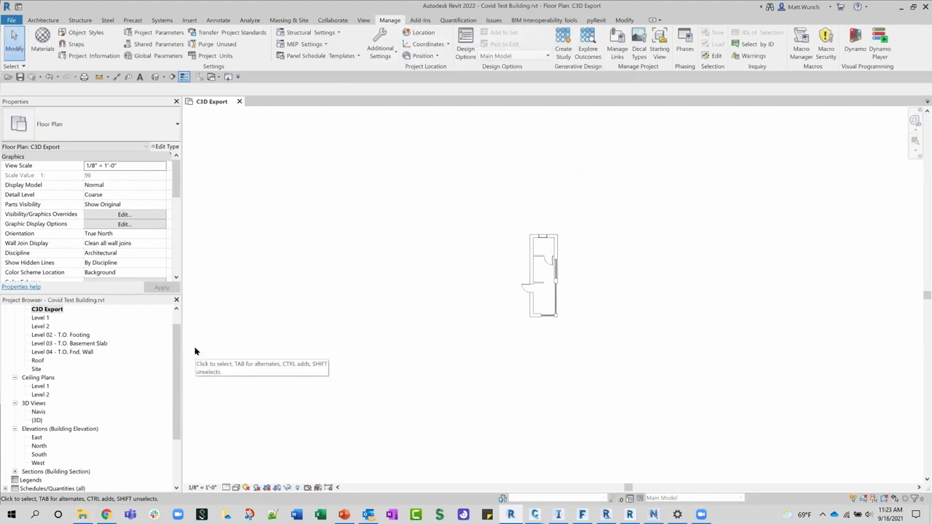
{"action": "left_click", "coordinate": [82, 515]}
Browse to the %temp% Temp folder in File Explorer, then close Explorer.
{"action": "left_click", "coordinate": [350, 74]}
{"action": "type", "text": "%temp"}
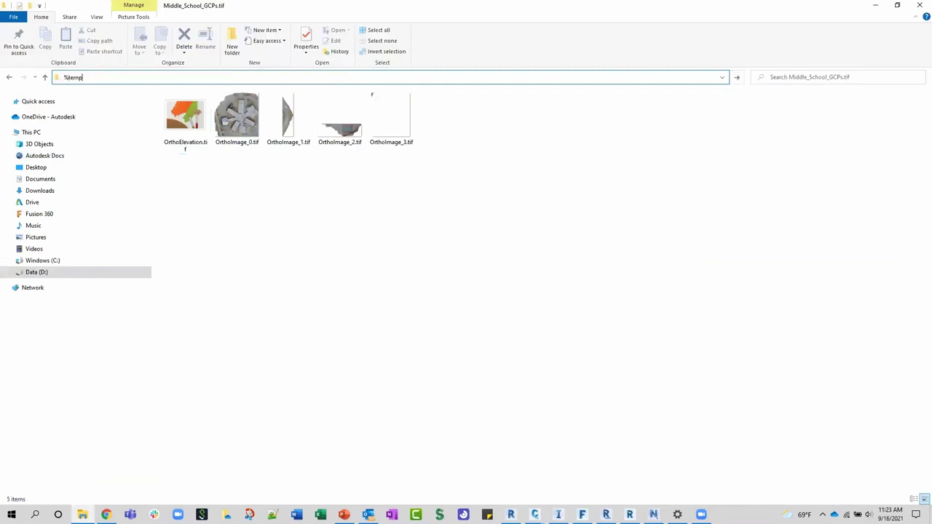
{"action": "type", "text": "%"}
{"action": "key", "text": "Return"}
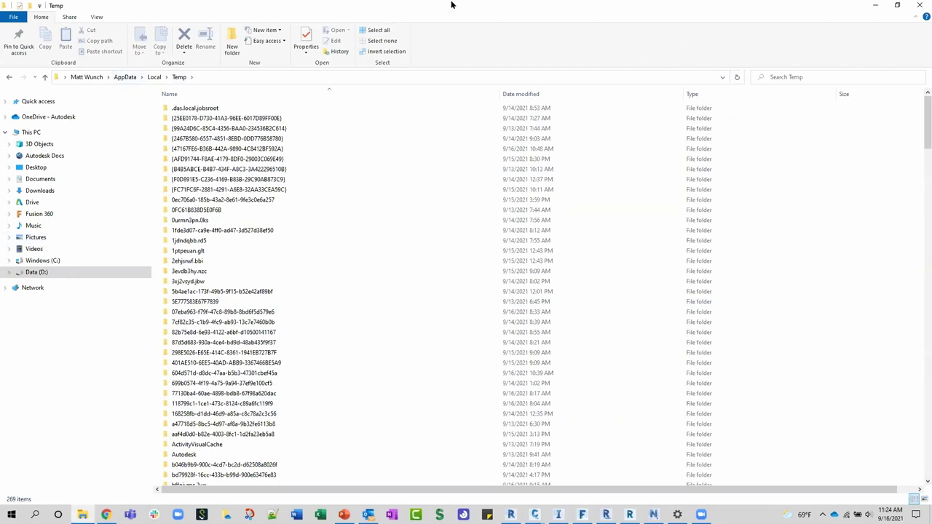
{"action": "left_click", "coordinate": [919, 5]}
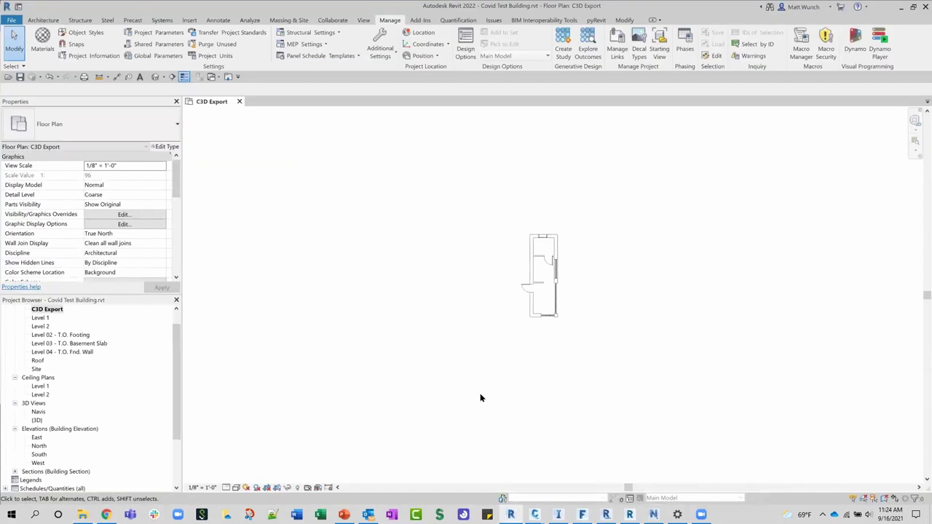
Reopen Explorer on Autodesk Docs, minimize it, and return to the InfraWorks model.
{"action": "left_click", "coordinate": [83, 514]}
{"action": "left_click", "coordinate": [44, 157]}
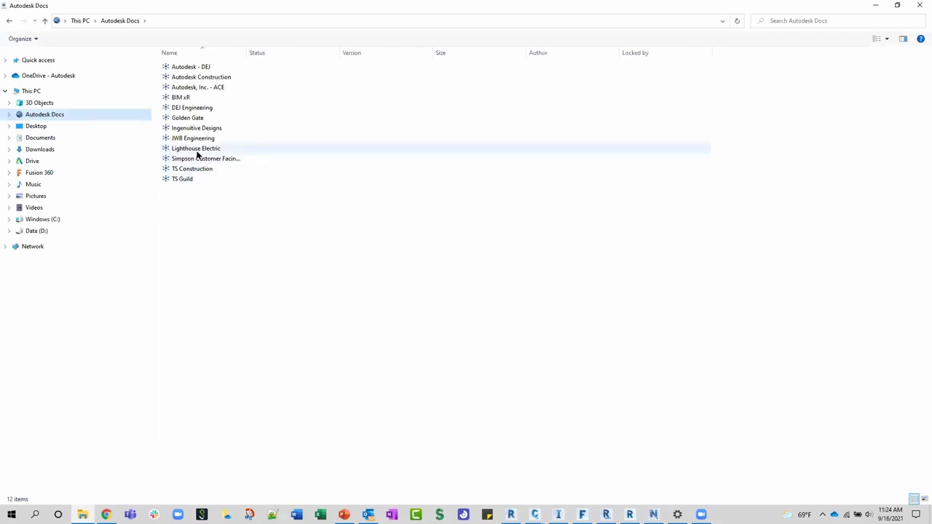
{"action": "left_click", "coordinate": [875, 5]}
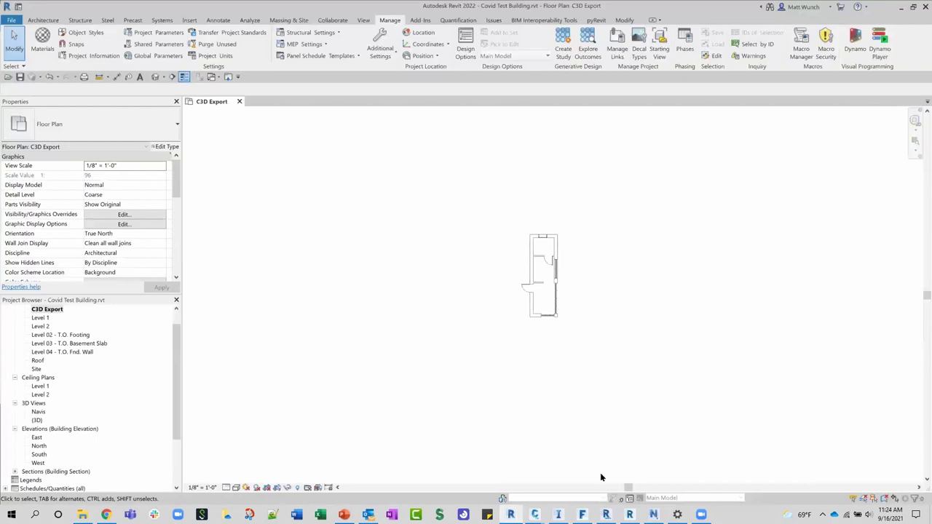
{"action": "key", "text": "alt+Tab"}
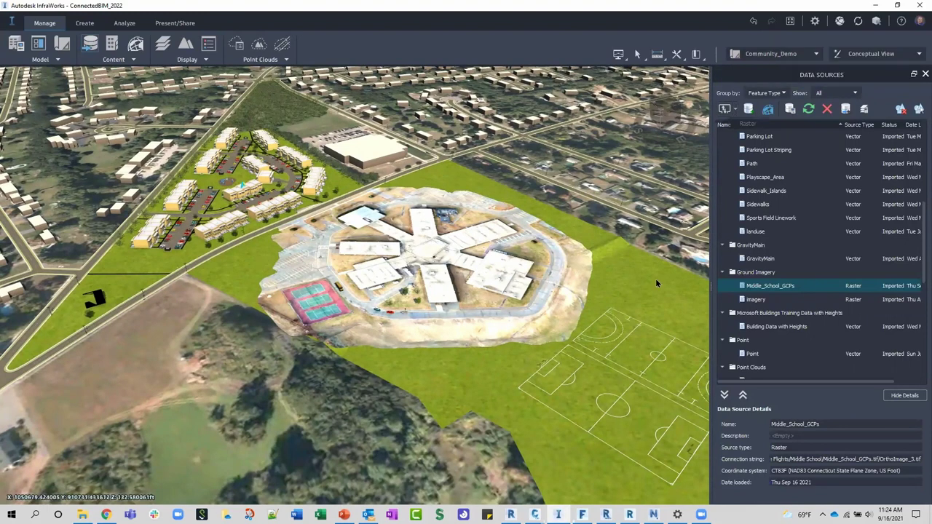
Look over the school site, then start adding a 3D Model file data source.
{"action": "left_click", "coordinate": [737, 111]}
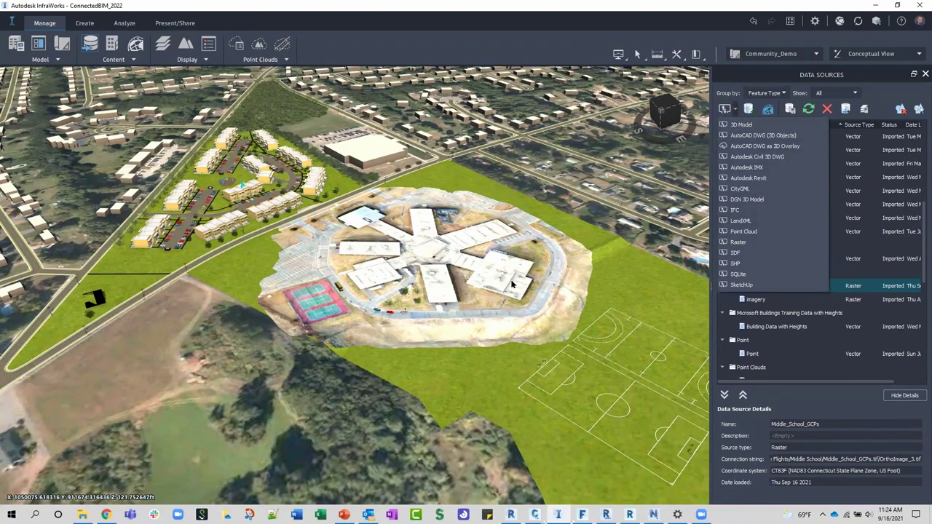
{"action": "scroll", "coordinate": [466, 291], "scroll_direction": "up", "scroll_amount": 5}
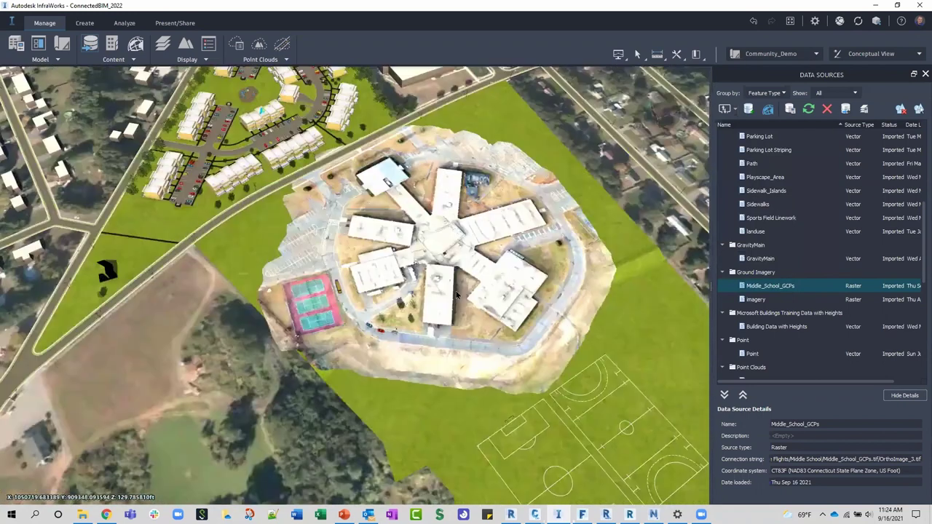
{"action": "scroll", "coordinate": [457, 295], "scroll_direction": "up", "scroll_amount": 5}
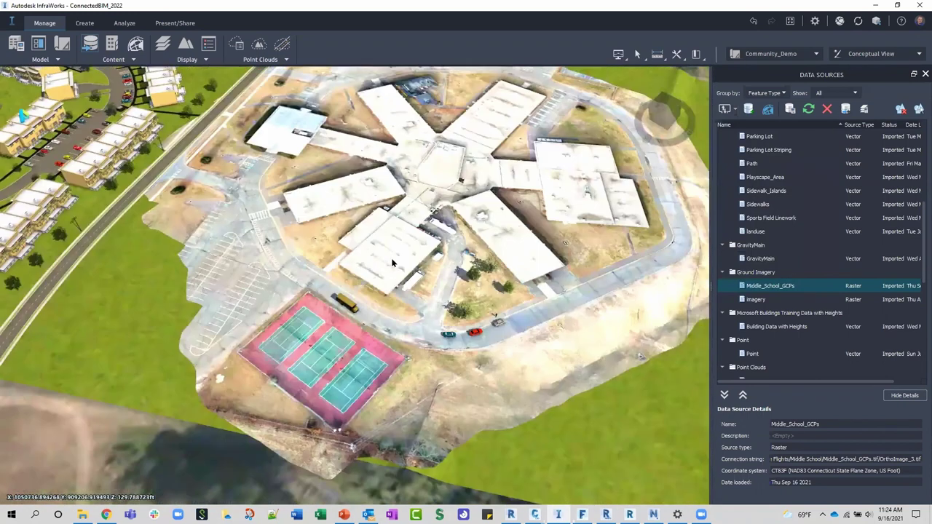
{"action": "middle_click_drag", "start_coordinate": [334, 217], "coordinate": [339, 211]}
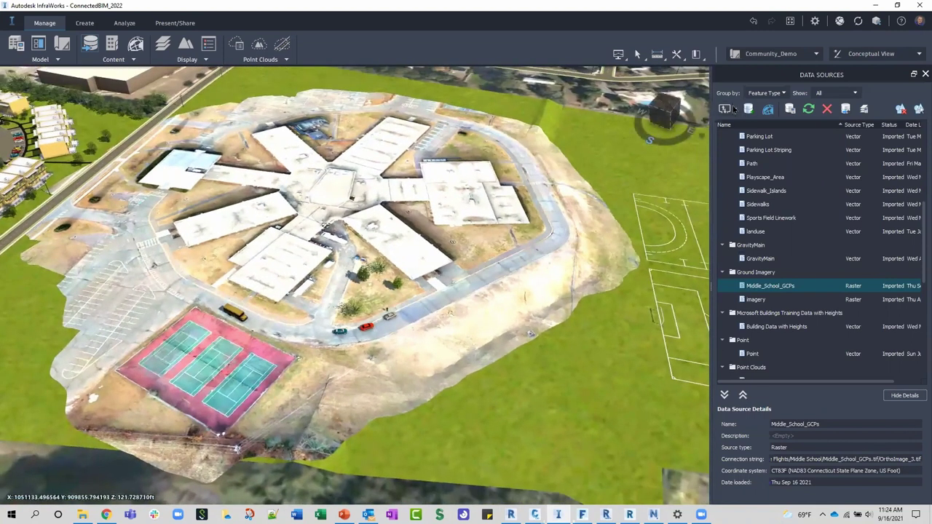
{"action": "scroll", "coordinate": [327, 205], "scroll_direction": "down", "scroll_amount": 3}
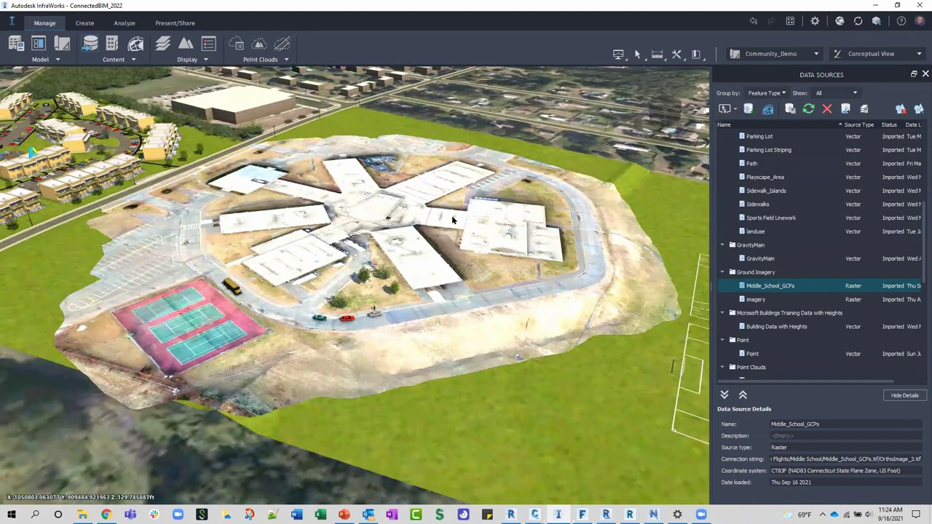
{"action": "left_click", "coordinate": [726, 109]}
{"action": "left_click", "coordinate": [742, 125]}
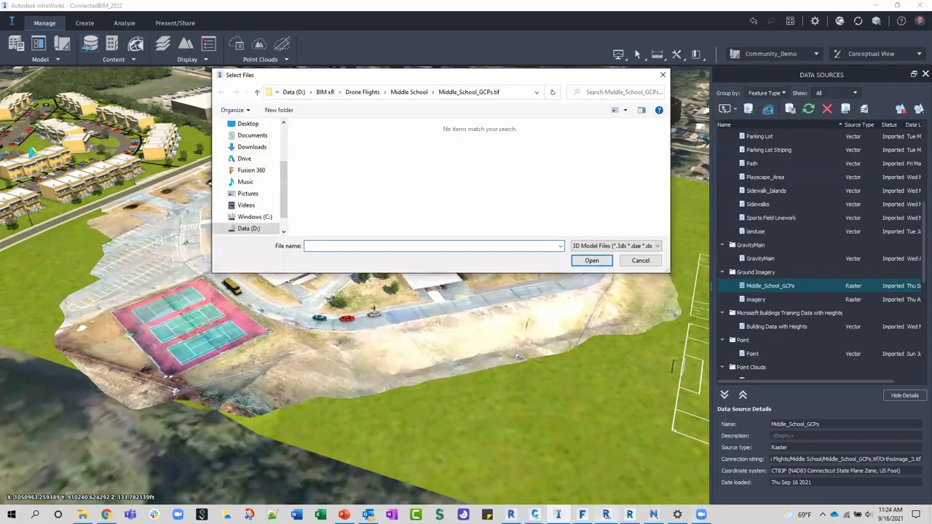
Review ReCap Photo's FBX export at 70% decimation (438,569 faces), then return to OpenStreetMap.
{"action": "left_click", "coordinate": [606, 515]}
{"action": "left_click", "coordinate": [15, 309]}
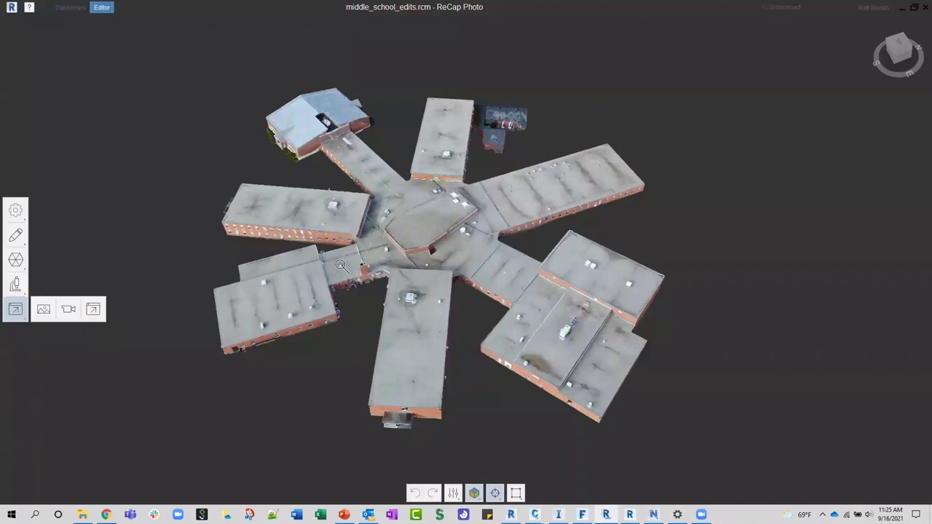
{"action": "left_click", "coordinate": [93, 310]}
{"action": "left_click", "coordinate": [100, 311]}
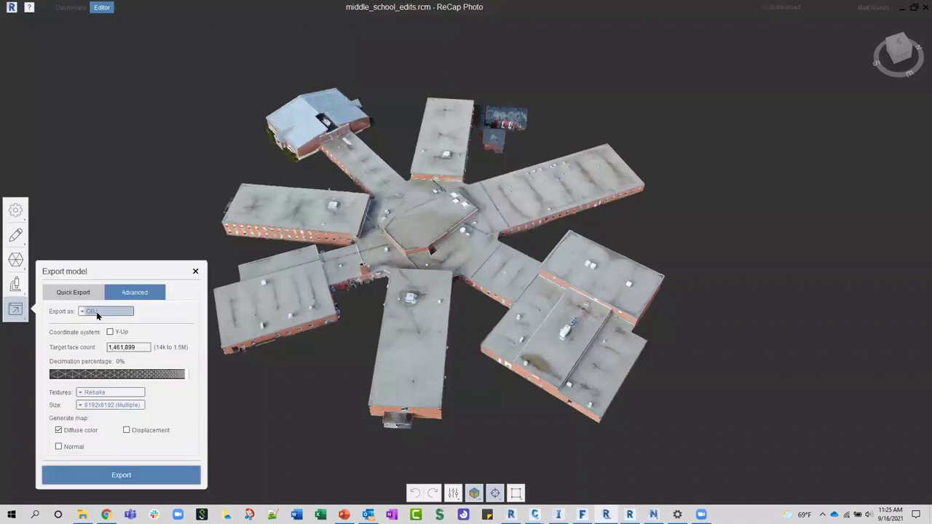
{"action": "left_click", "coordinate": [86, 334]}
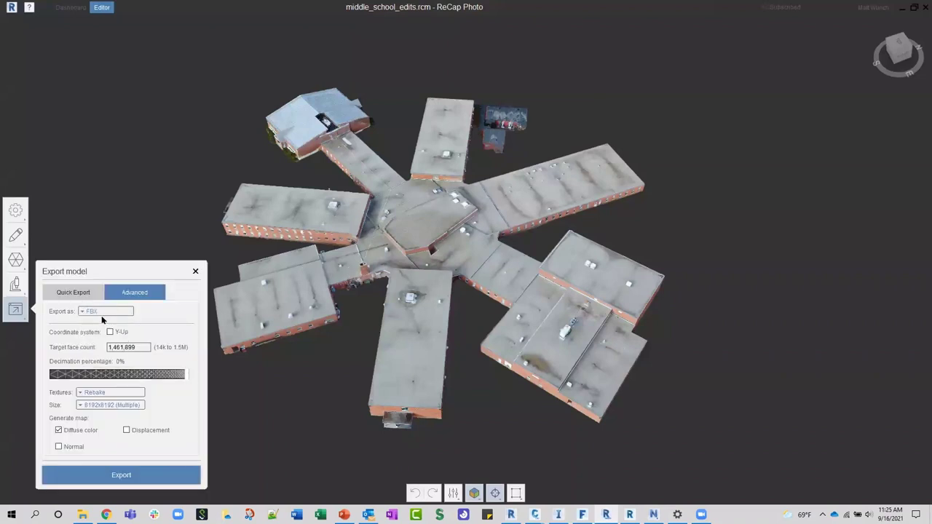
{"action": "left_click_drag", "start_coordinate": [129, 374], "coordinate": [98, 376]}
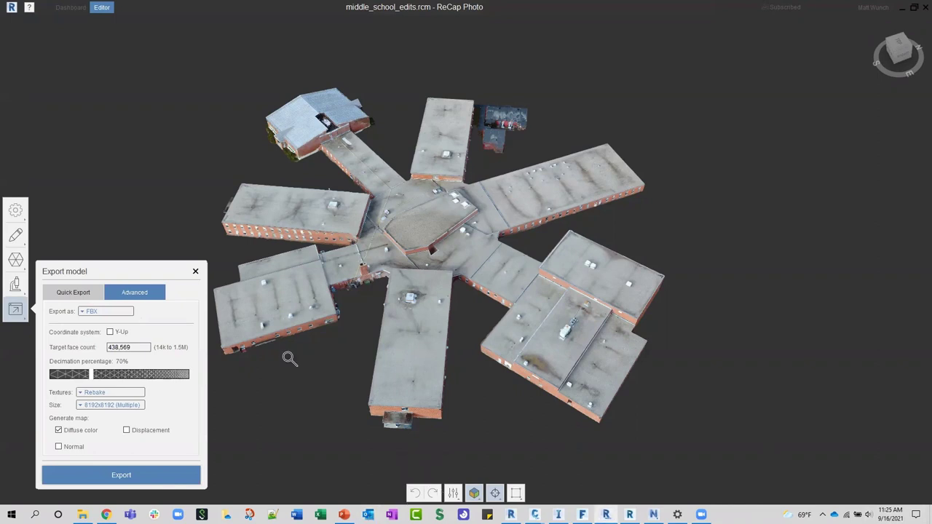
{"action": "left_click", "coordinate": [196, 271]}
{"action": "scroll", "coordinate": [337, 327], "scroll_direction": "down", "scroll_amount": 5}
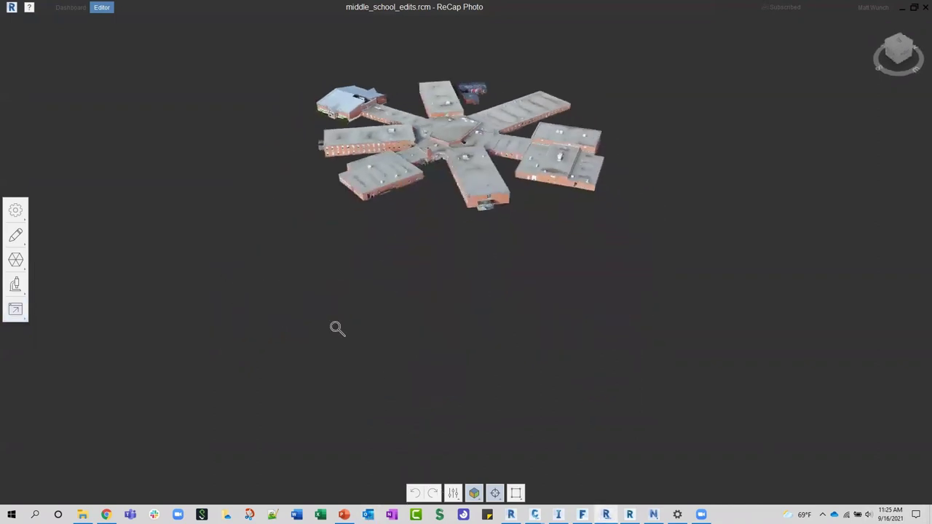
{"action": "left_click", "coordinate": [106, 515]}
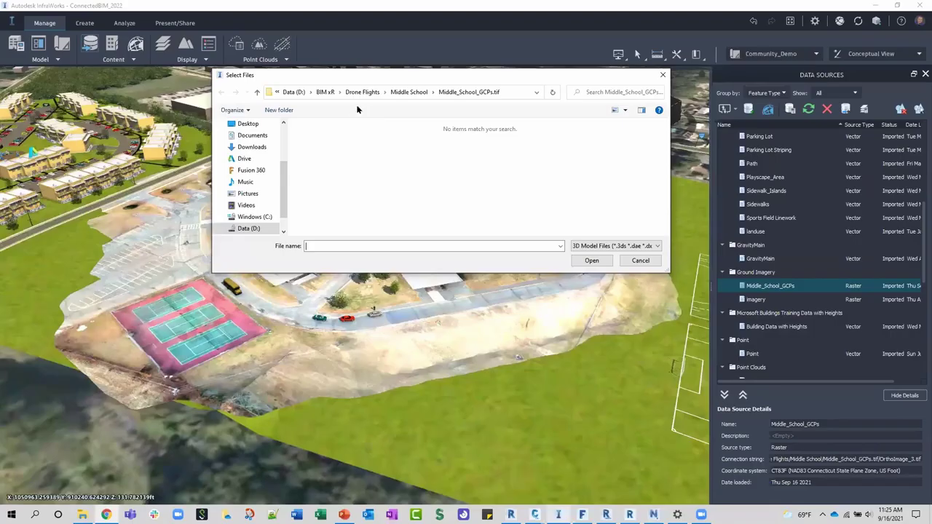
Add Middle_School_Edits.fbx from Drone Flights > Middle School as a data source.
{"action": "left_click", "coordinate": [361, 93]}
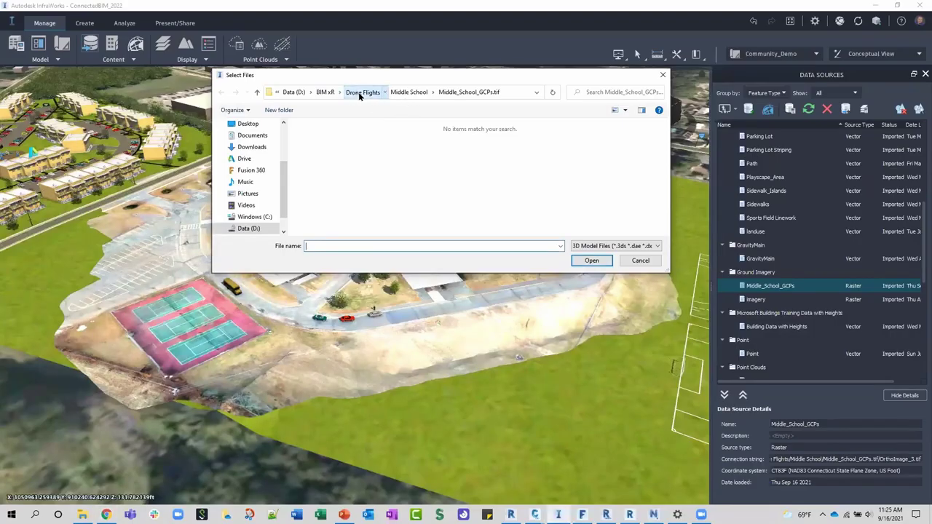
{"action": "double_click", "coordinate": [318, 141]}
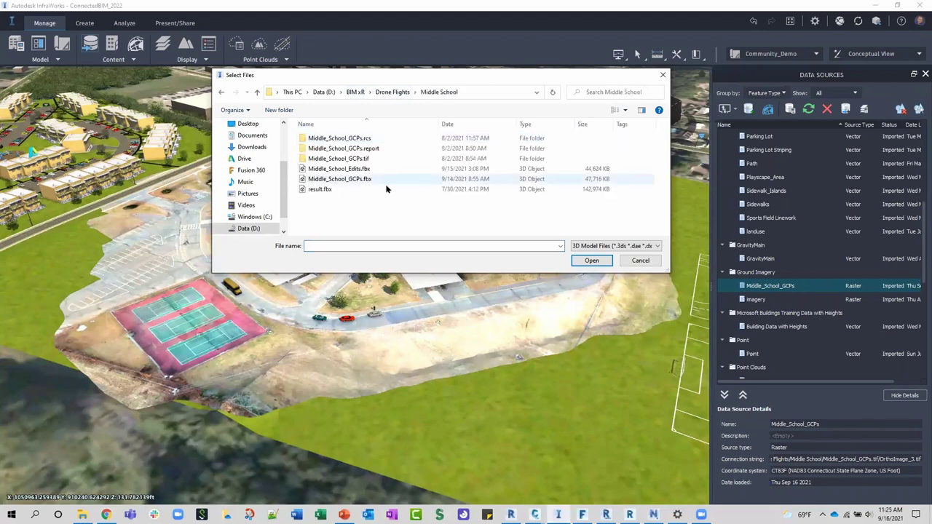
{"action": "left_click", "coordinate": [339, 168]}
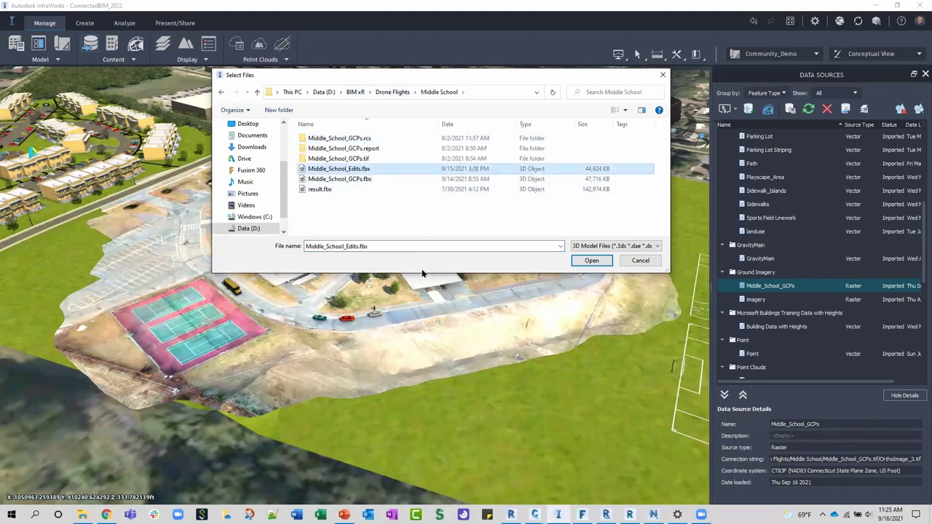
{"action": "left_click", "coordinate": [592, 261]}
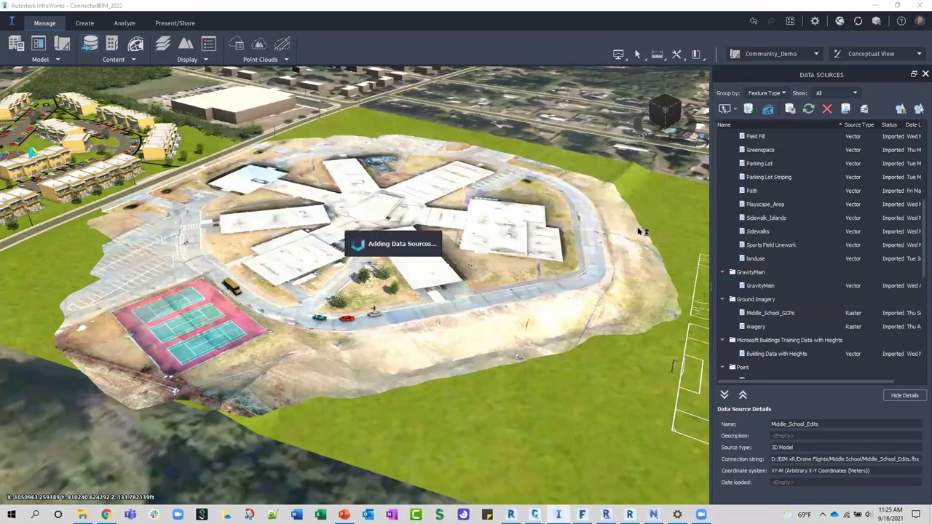
Open the Middle_School_Edits source's configuration and its feature Type list.
{"action": "right_click", "coordinate": [780, 153]}
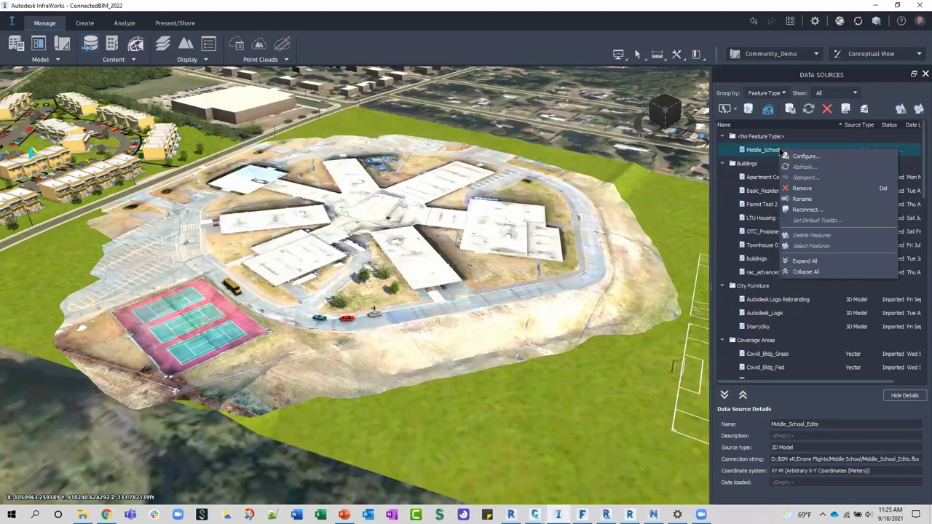
{"action": "left_click", "coordinate": [425, 162]}
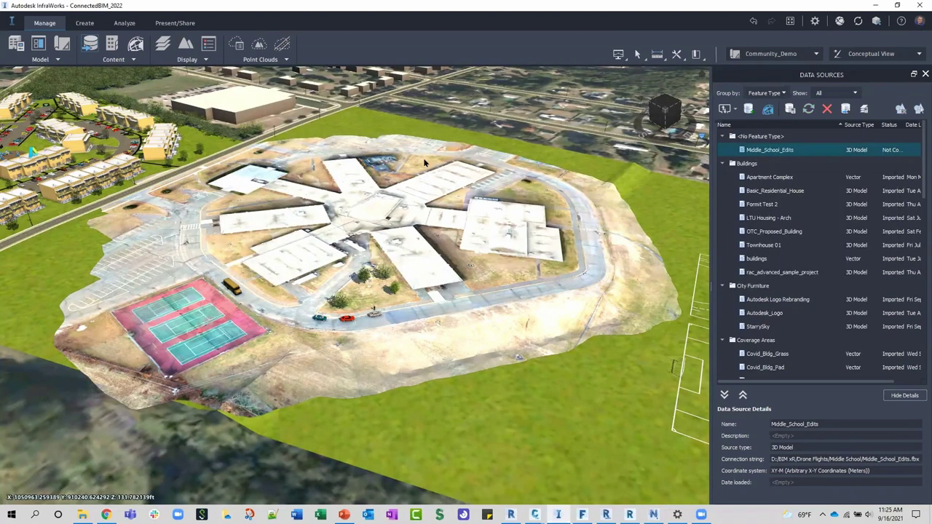
{"action": "left_click", "coordinate": [536, 89]}
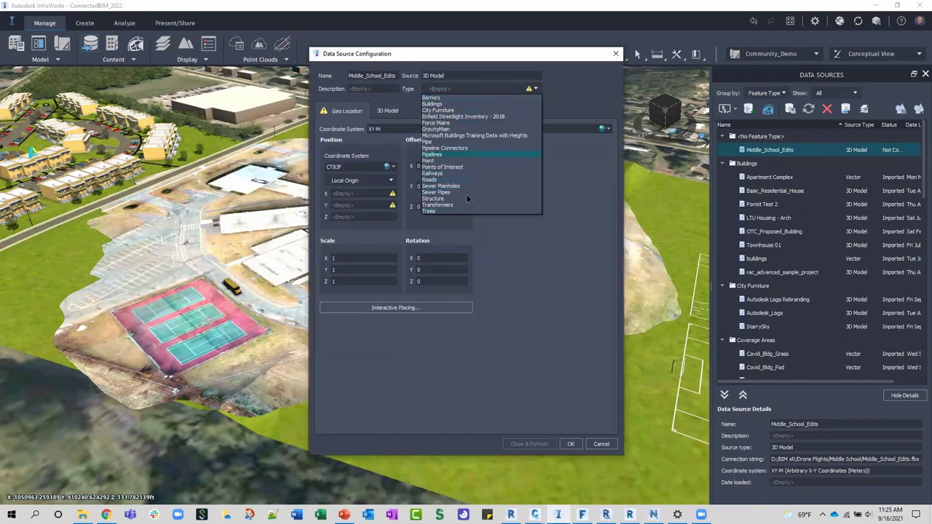
Configure Middle_School_Edits as Buildings in the CT83F coordinate system and refresh it.
{"action": "left_click", "coordinate": [435, 104]}
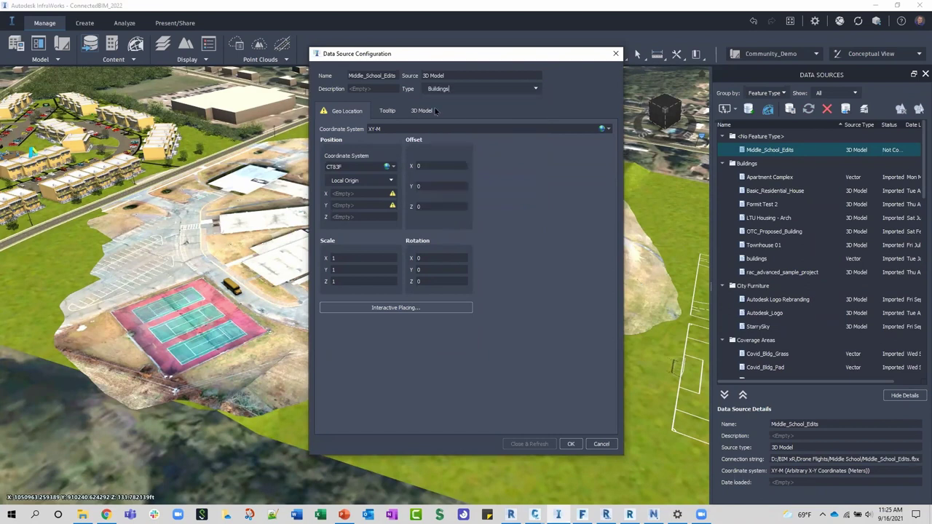
{"action": "left_click", "coordinate": [613, 132]}
{"action": "left_click", "coordinate": [626, 146]}
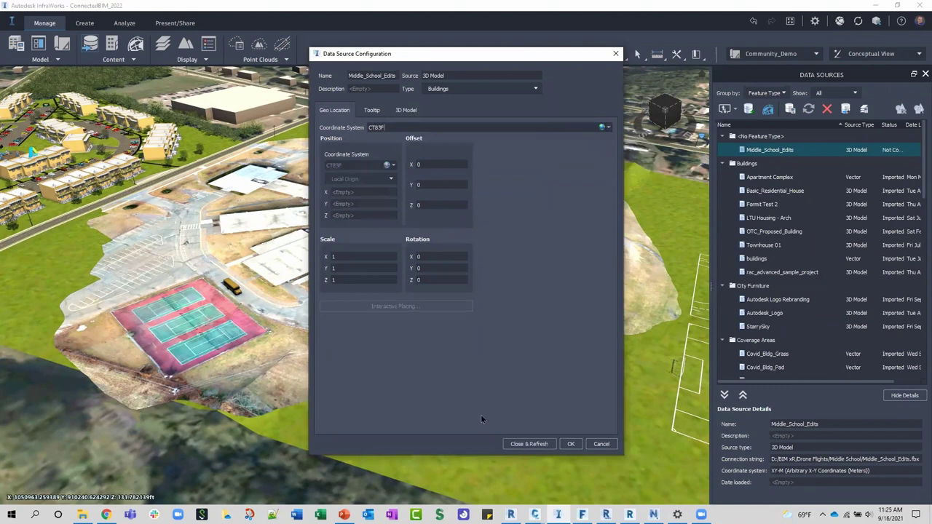
{"action": "left_click", "coordinate": [529, 443]}
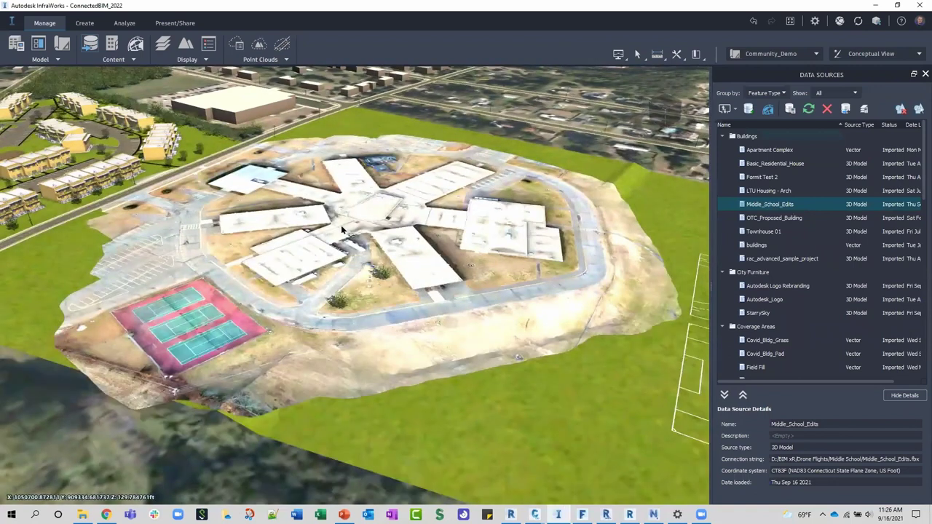
{"action": "left_click_drag", "start_coordinate": [340, 225], "coordinate": [282, 139]}
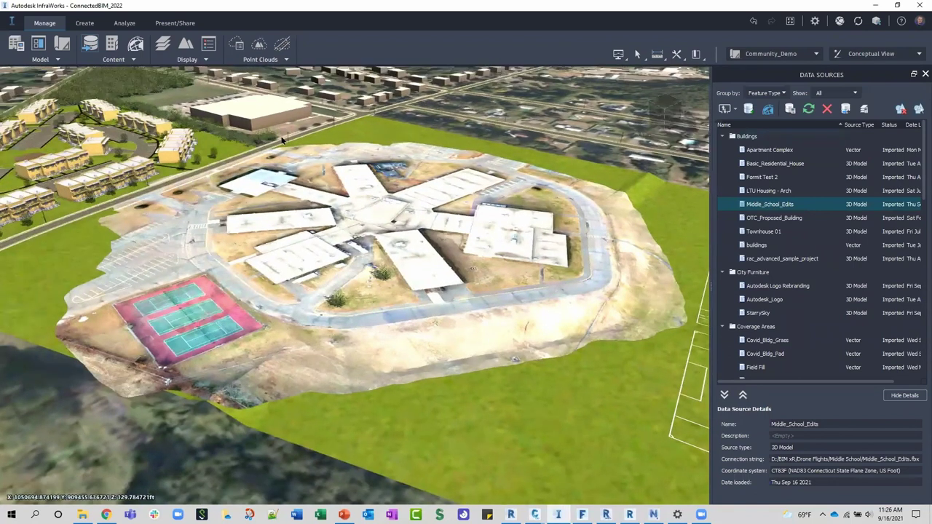
{"action": "double_click", "coordinate": [485, 192]}
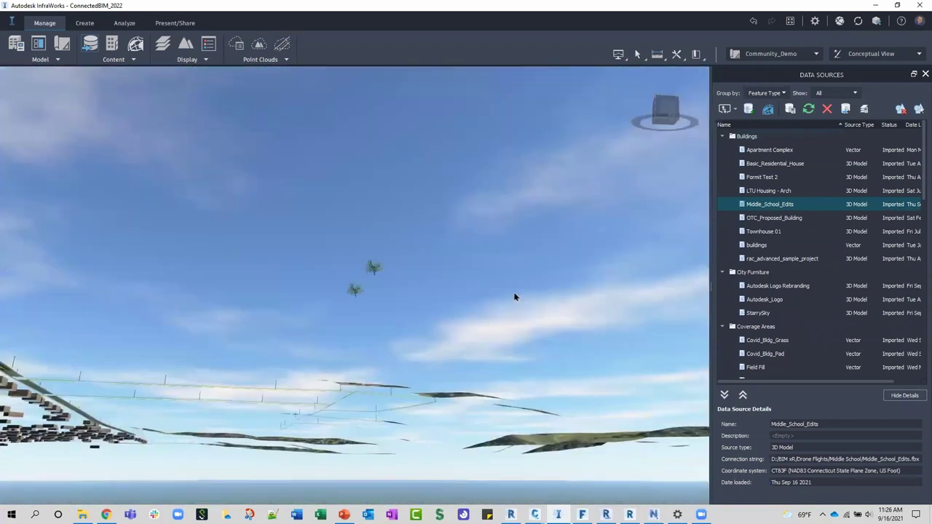
{"action": "scroll", "coordinate": [328, 259], "scroll_direction": "down", "scroll_amount": 5}
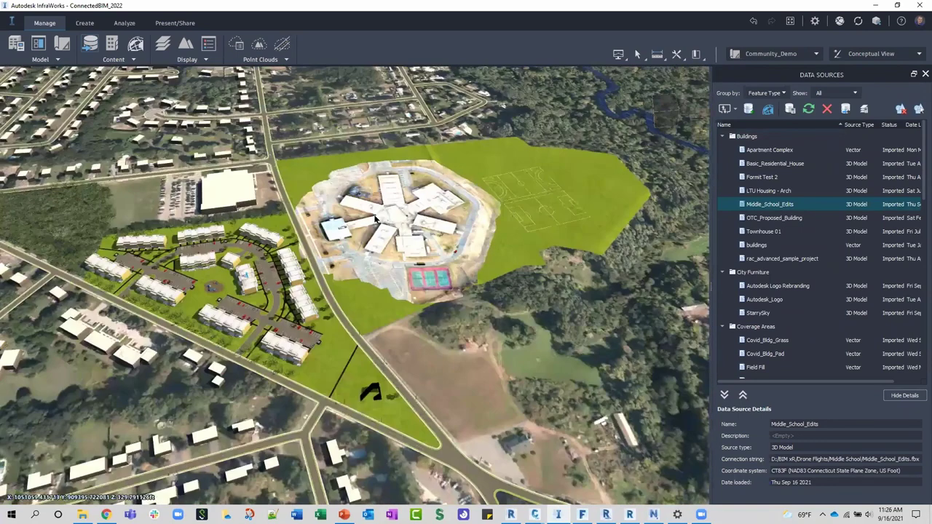
{"action": "left_click_drag", "start_coordinate": [364, 386], "coordinate": [274, 287]}
{"action": "double_click", "coordinate": [433, 256]}
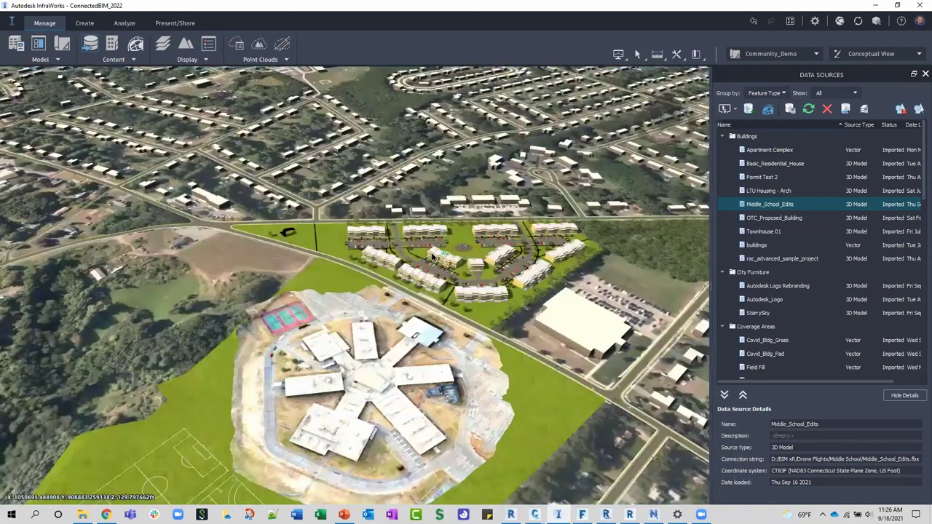
{"action": "left_click_drag", "start_coordinate": [426, 228], "coordinate": [458, 222]}
{"action": "scroll", "coordinate": [508, 268], "scroll_direction": "down", "scroll_amount": 5}
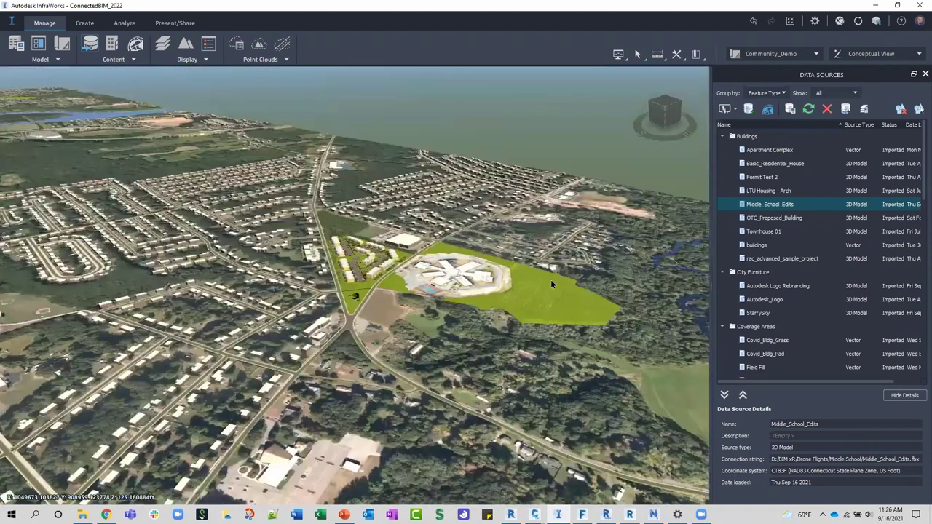
{"action": "left_click_drag", "start_coordinate": [550, 280], "coordinate": [399, 307]}
{"action": "scroll", "coordinate": [240, 463], "scroll_direction": "up", "scroll_amount": 5}
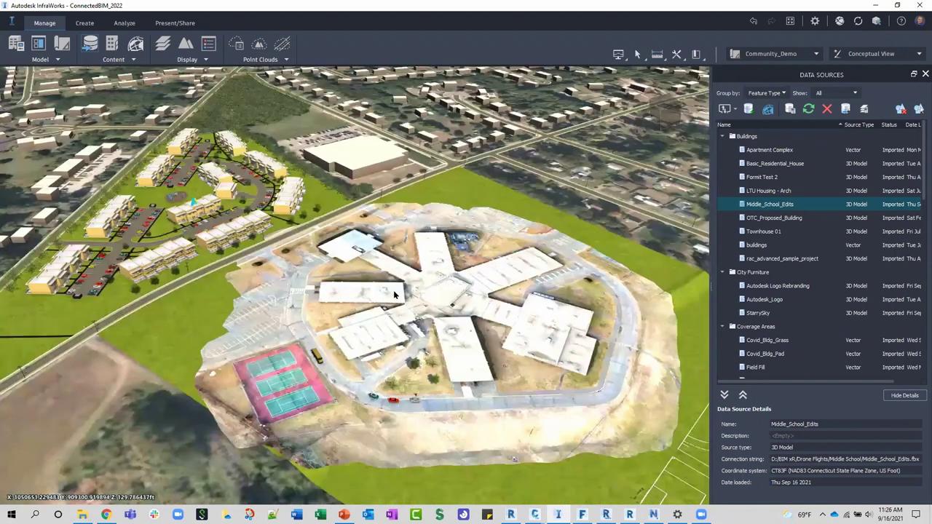
{"action": "scroll", "coordinate": [244, 404], "scroll_direction": "up", "scroll_amount": 3}
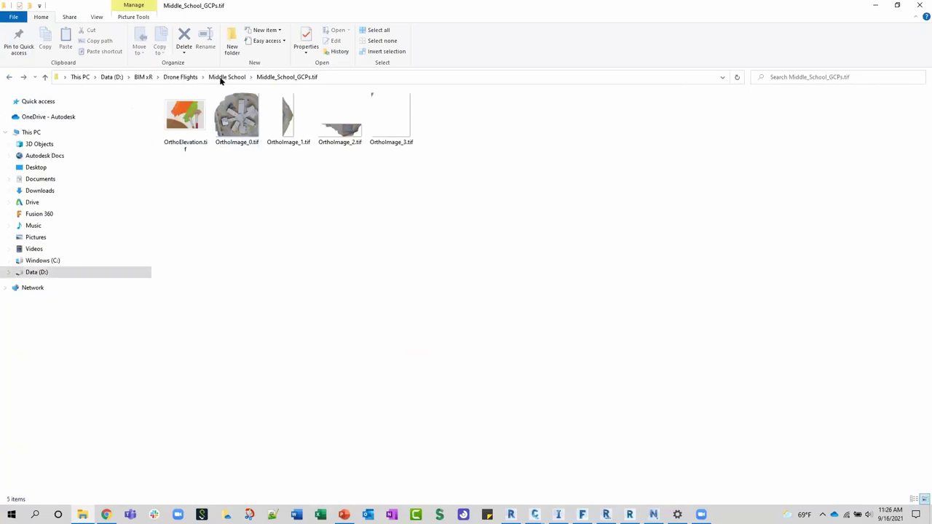
Open result.pos from the Middle School drone folder with Notepad++.
{"action": "left_click", "coordinate": [226, 77]}
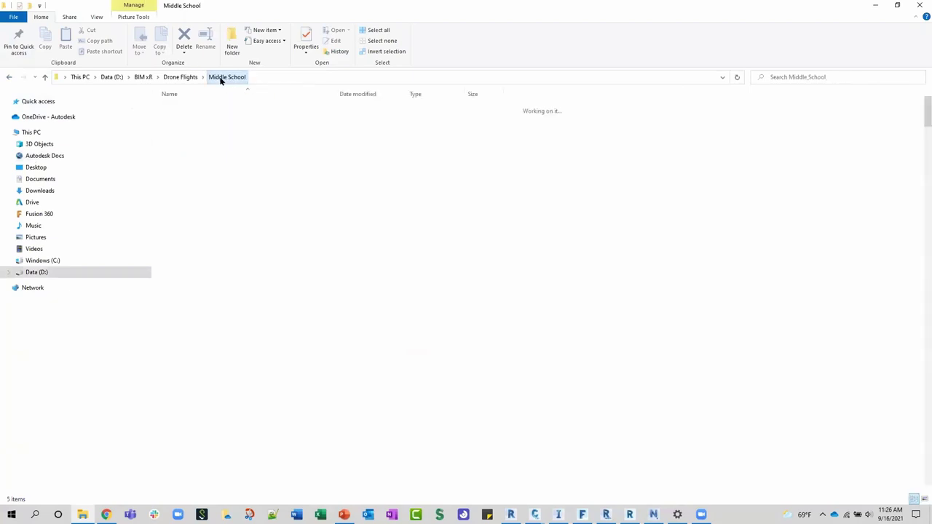
{"action": "scroll", "coordinate": [276, 217], "scroll_direction": "down", "scroll_amount": 10}
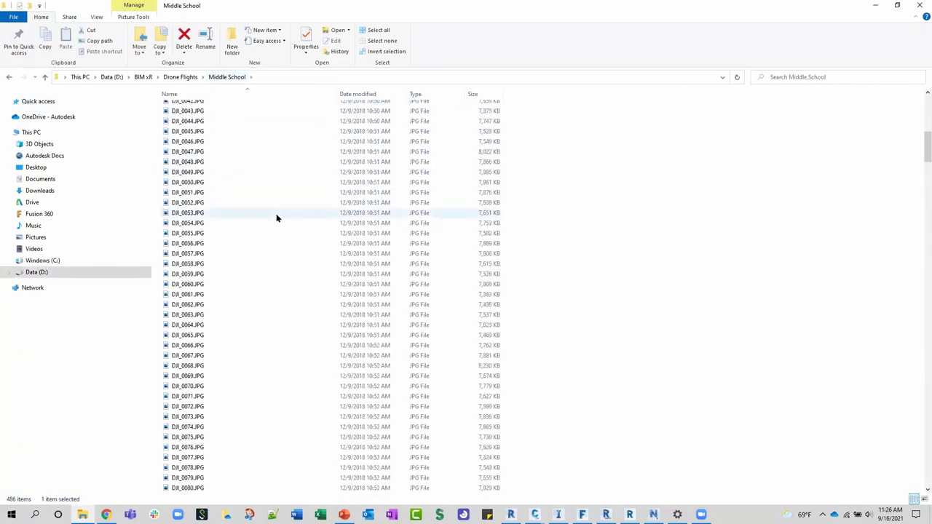
{"action": "left_click_drag", "start_coordinate": [922, 183], "coordinate": [925, 480]}
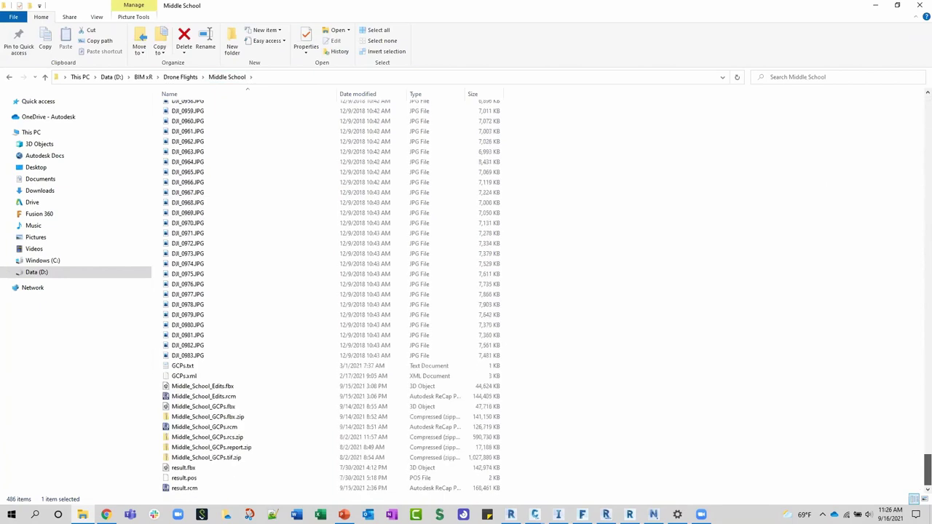
{"action": "left_click", "coordinate": [228, 419]}
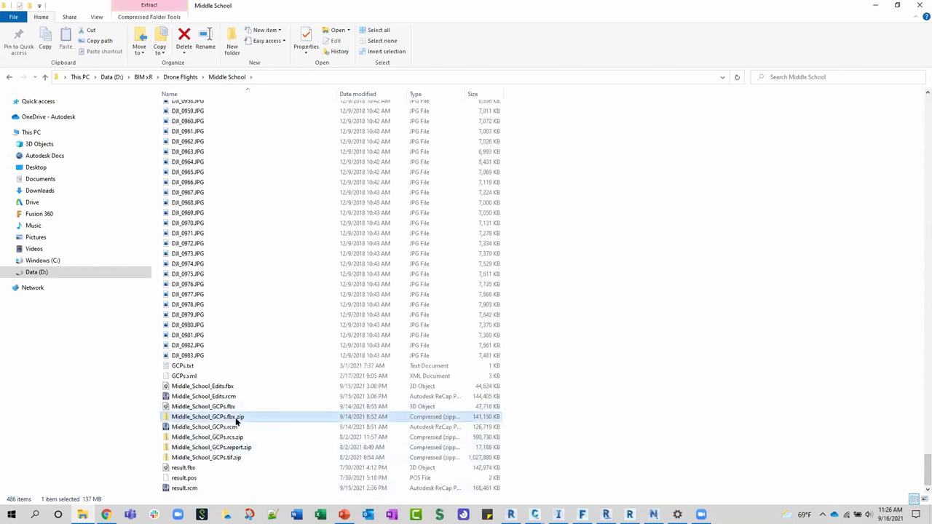
{"action": "left_click", "coordinate": [184, 468]}
{"action": "left_click", "coordinate": [185, 478], "text": "shift"}
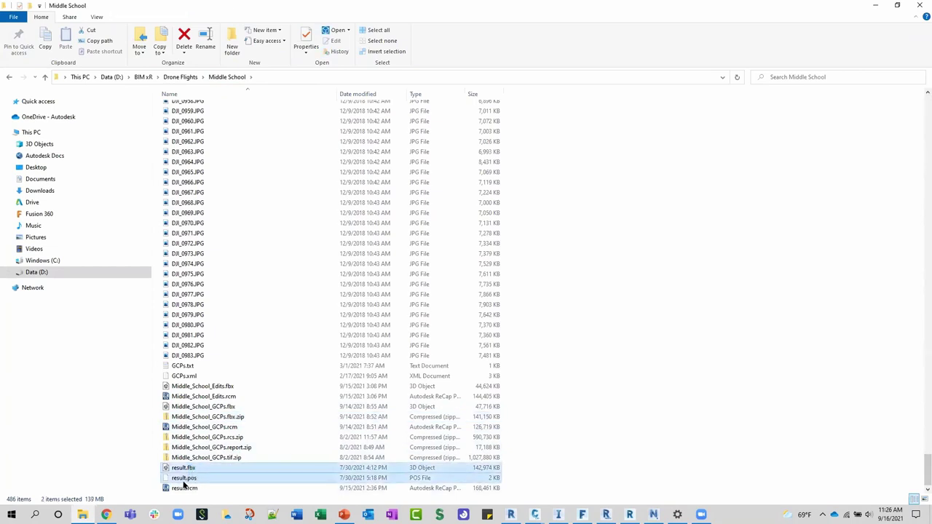
{"action": "left_click", "coordinate": [232, 481]}
{"action": "right_click", "coordinate": [225, 481]}
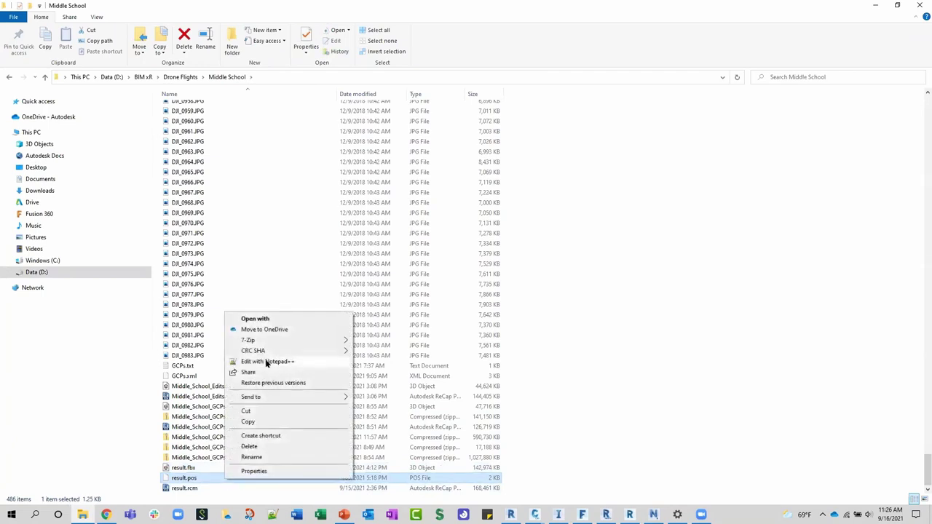
{"action": "left_click", "coordinate": [266, 362]}
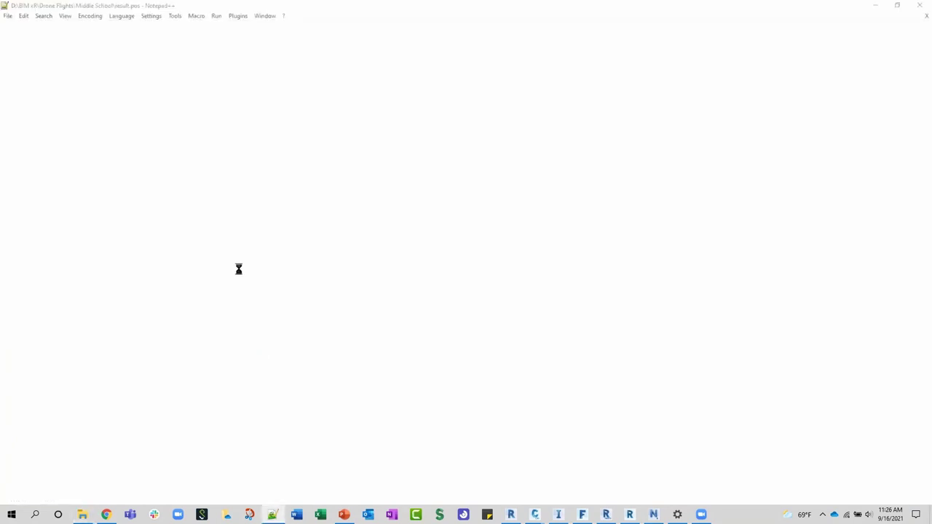
Check the point coordinates in result.pos, then minimize Notepad++.
{"action": "left_click_drag", "start_coordinate": [72, 180], "coordinate": [198, 195]}
{"action": "left_click", "coordinate": [120, 189]}
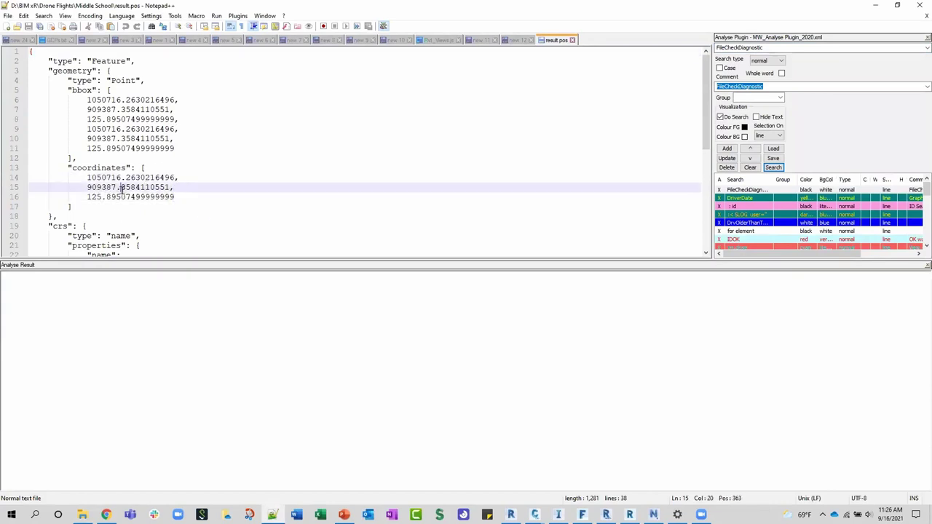
{"action": "left_click", "coordinate": [875, 5]}
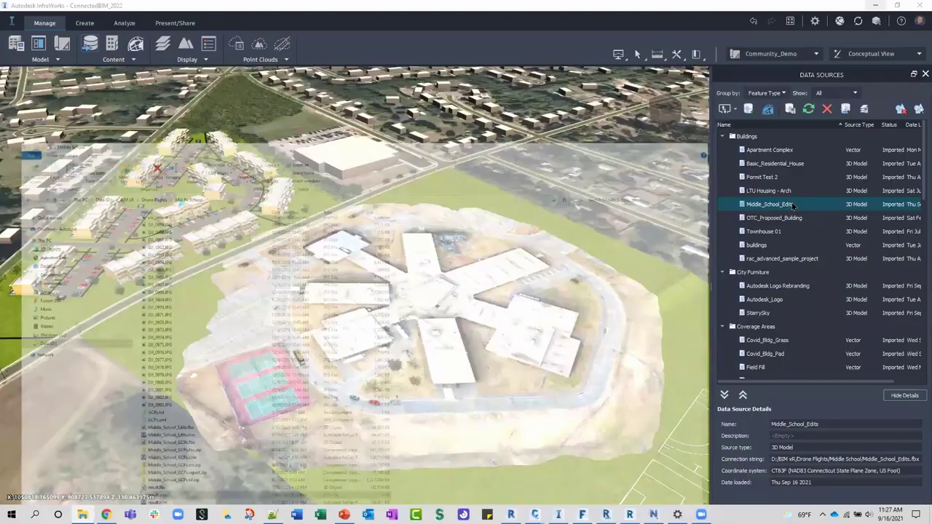
Paste the result.pos X, Y and Z coordinates into Middle_School_Edits' Offset fields.
{"action": "right_click", "coordinate": [779, 210]}
{"action": "key", "text": "Escape"}
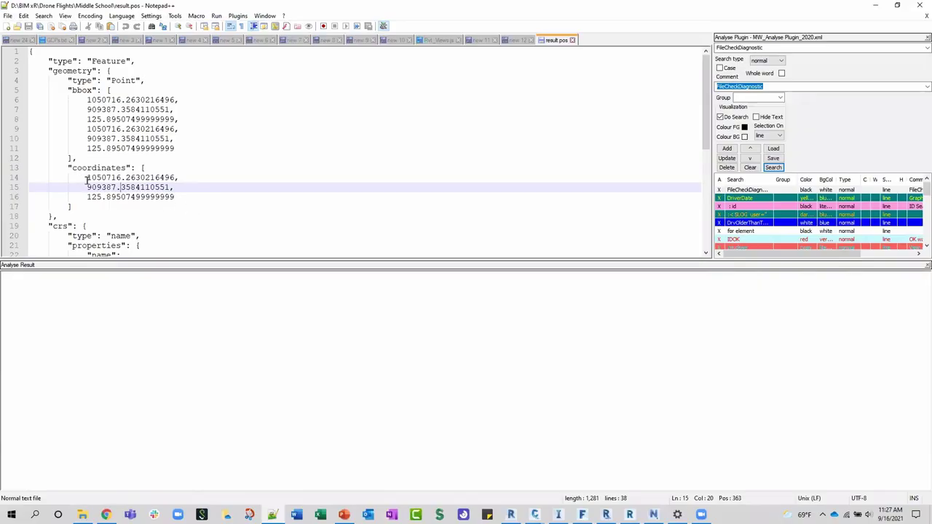
{"action": "left_click_drag", "start_coordinate": [86, 177], "coordinate": [177, 181]}
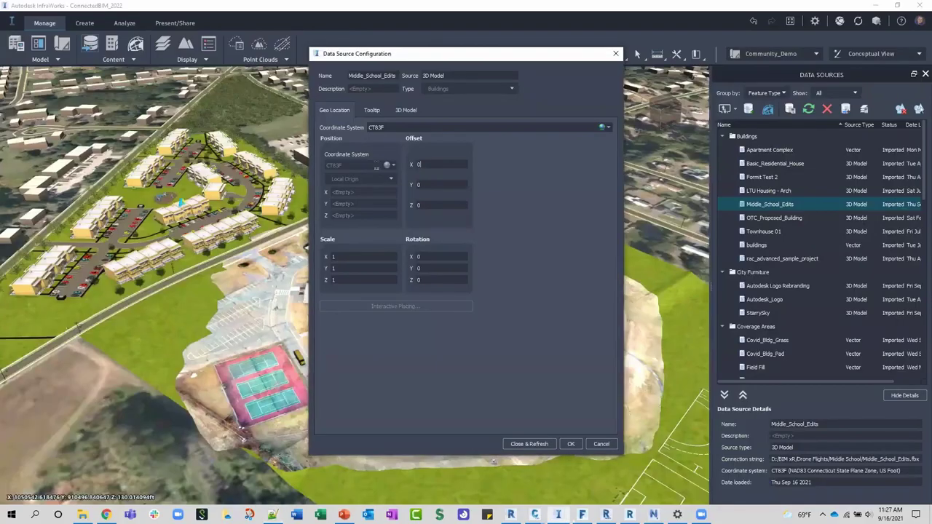
{"action": "type", "text": "1050716.2630216496"}
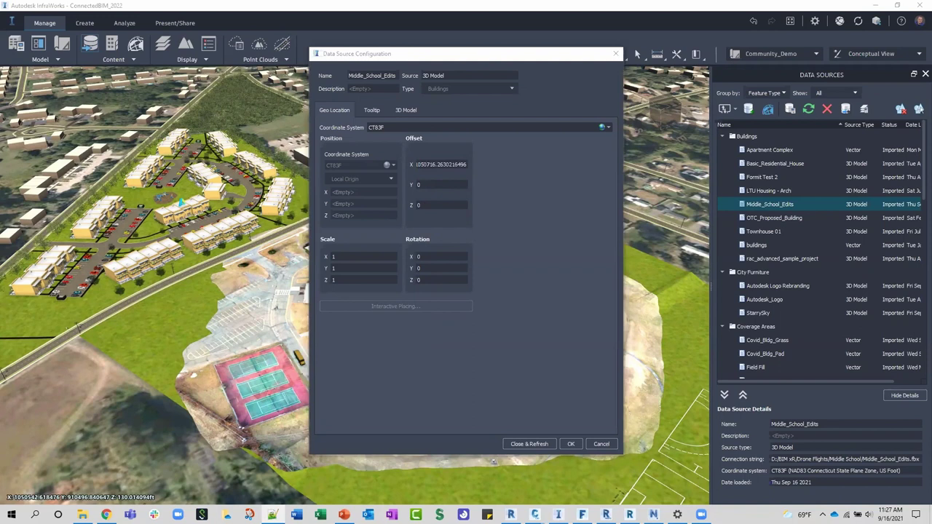
{"action": "type", "text": "909387.3584110551"}
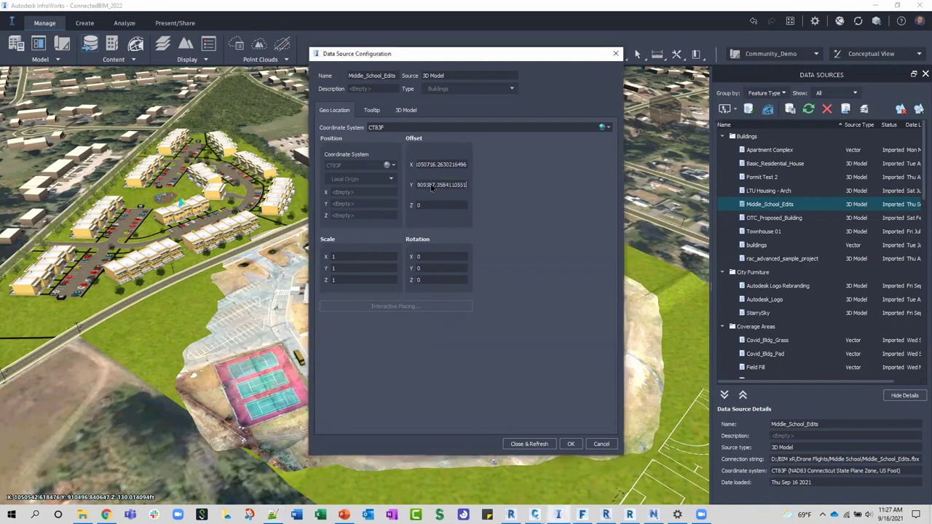
{"action": "key", "text": "alt+Tab"}
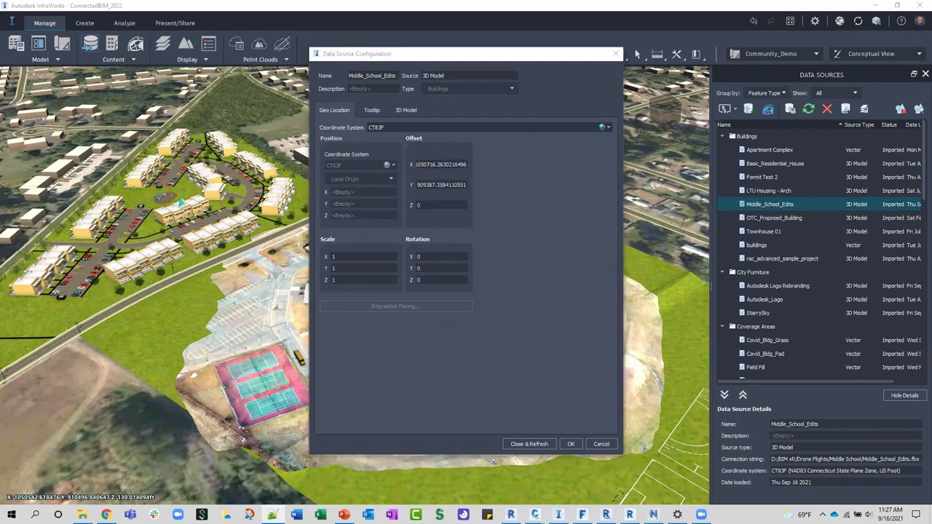
{"action": "key", "text": "alt+Tab"}
{"action": "type", "text": "125.89507499999999"}
Apply the offsets with Close & Refresh and orbit to check the school mesh alignment.
{"action": "left_click", "coordinate": [529, 443]}
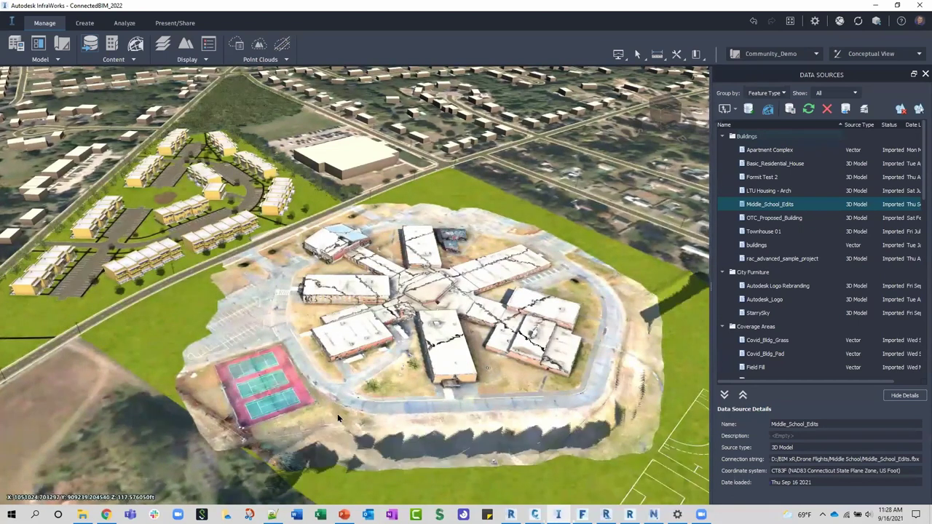
{"action": "middle_click_drag", "start_coordinate": [257, 348], "coordinate": [369, 244]}
{"action": "scroll", "coordinate": [369, 244], "scroll_direction": "up", "scroll_amount": 6}
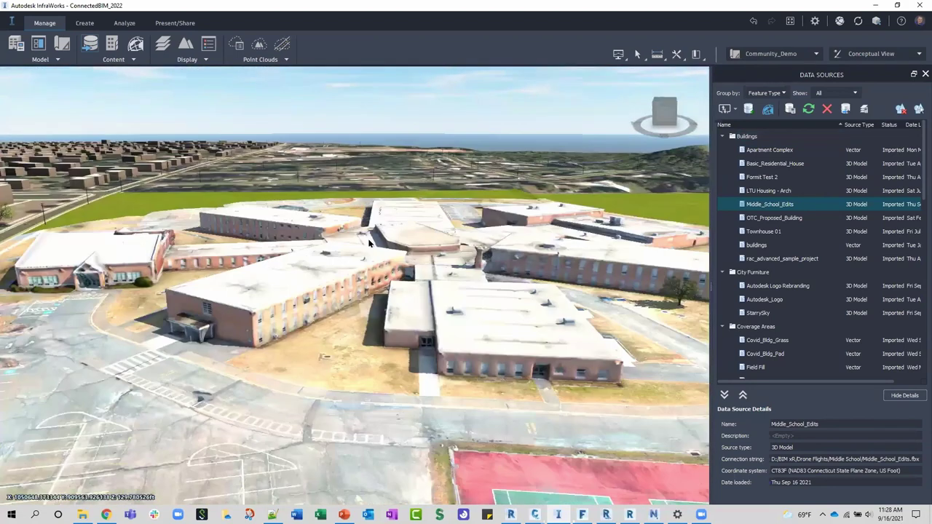
{"action": "scroll", "coordinate": [514, 133], "scroll_direction": "down", "scroll_amount": 5}
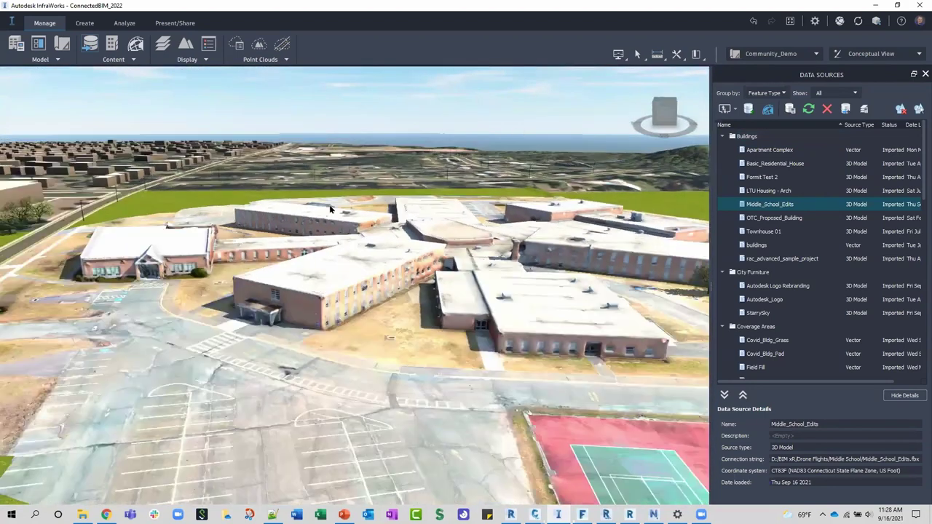
{"action": "scroll", "coordinate": [539, 366], "scroll_direction": "up", "scroll_amount": 3}
{"action": "middle_click_drag", "start_coordinate": [538, 365], "coordinate": [271, 234]}
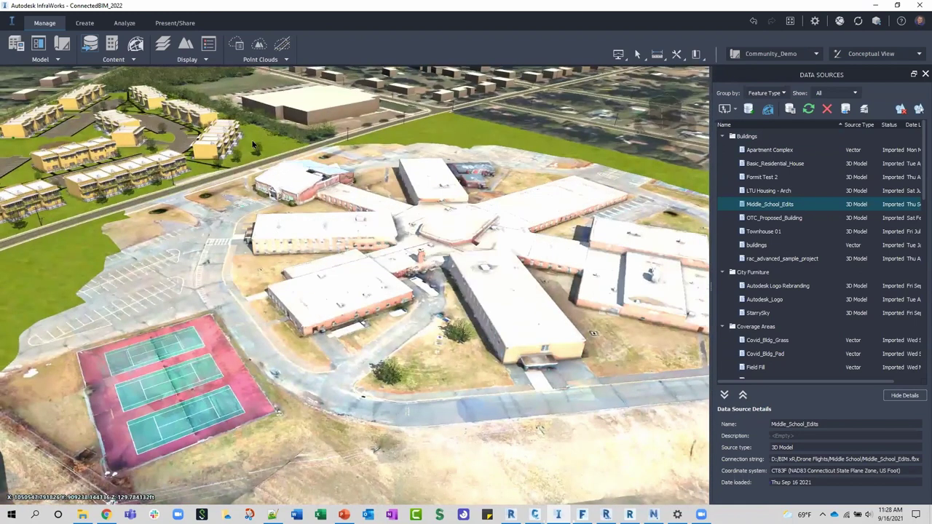
Move the Middle_School_GCPs surface layer lower in the layer order and accept the new order.
{"action": "left_click", "coordinate": [163, 43]}
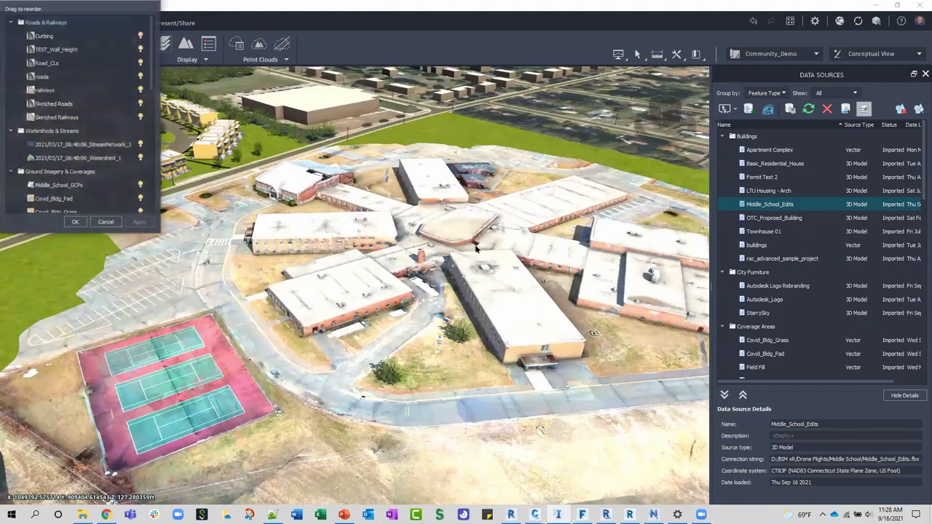
{"action": "scroll", "coordinate": [73, 145], "scroll_direction": "down", "scroll_amount": 4}
{"action": "scroll", "coordinate": [76, 186], "scroll_direction": "up", "scroll_amount": 3}
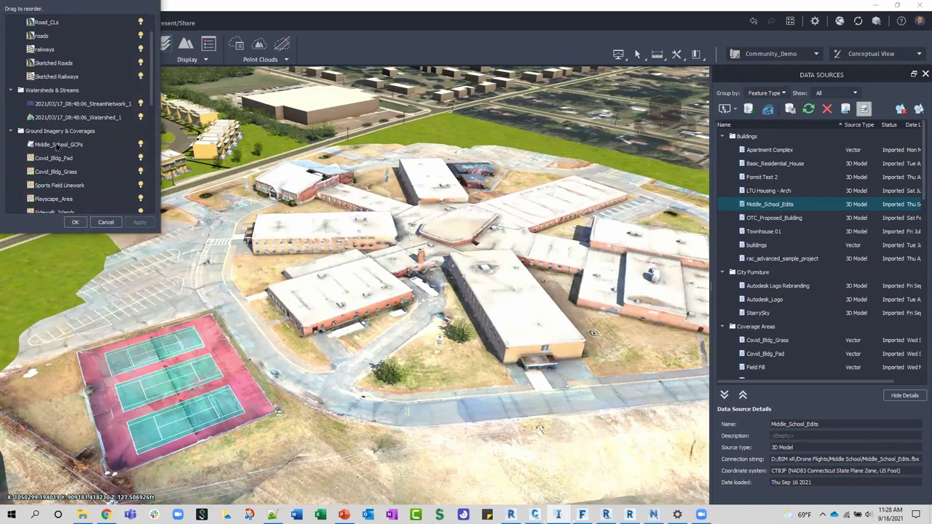
{"action": "left_click", "coordinate": [59, 145]}
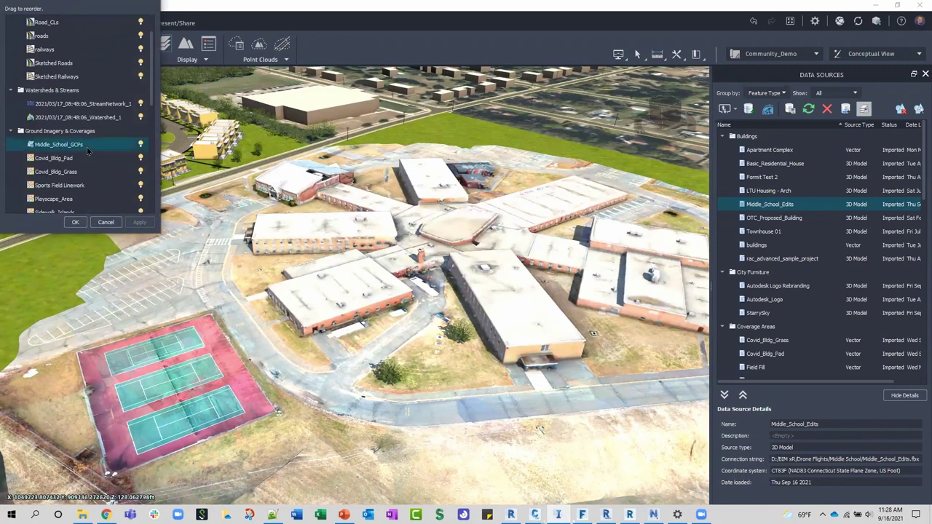
{"action": "left_click_drag", "start_coordinate": [60, 149], "coordinate": [54, 191]}
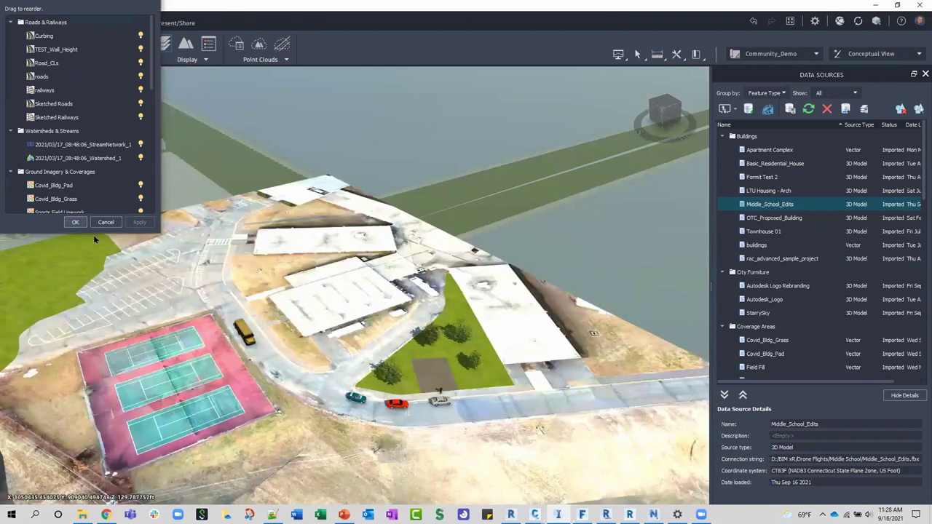
{"action": "left_click", "coordinate": [75, 222]}
Zoom in and back out on the Middle_School_Edits mesh to inspect it close up.
{"action": "scroll", "coordinate": [496, 342], "scroll_direction": "up", "scroll_amount": 3}
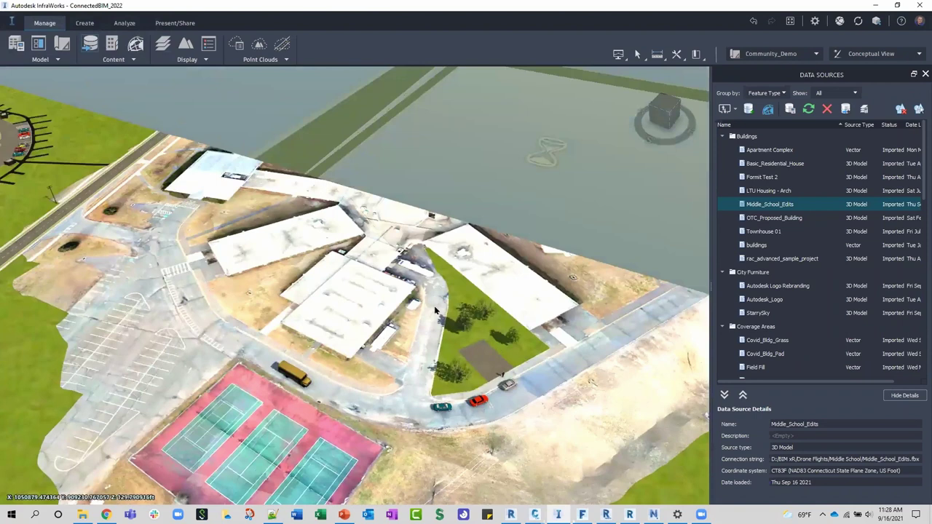
{"action": "scroll", "coordinate": [446, 366], "scroll_direction": "up", "scroll_amount": 1}
{"action": "scroll", "coordinate": [445, 361], "scroll_direction": "up", "scroll_amount": 2}
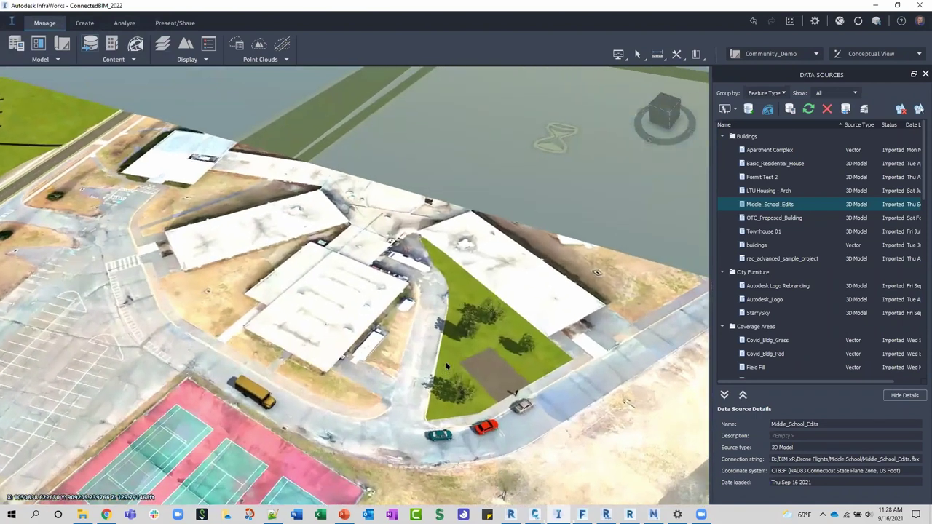
{"action": "scroll", "coordinate": [495, 374], "scroll_direction": "up", "scroll_amount": 2}
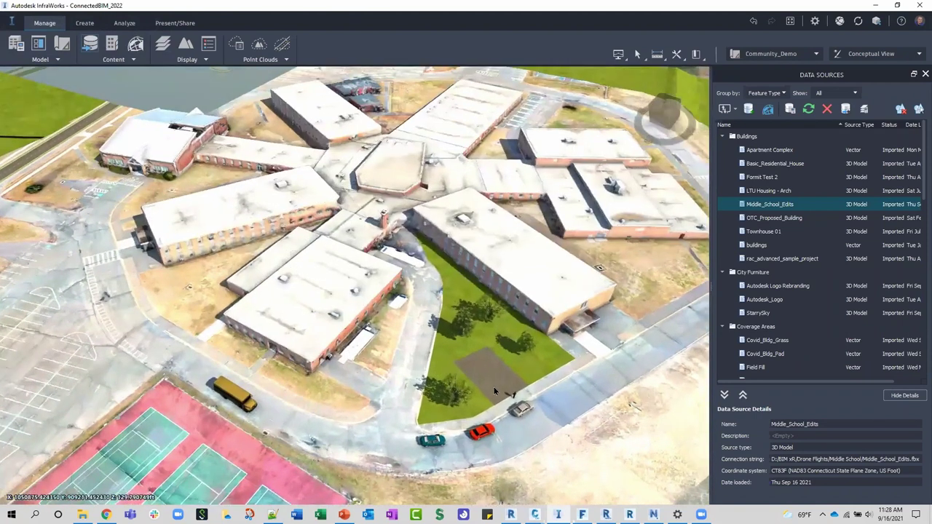
{"action": "scroll", "coordinate": [448, 367], "scroll_direction": "up", "scroll_amount": 3}
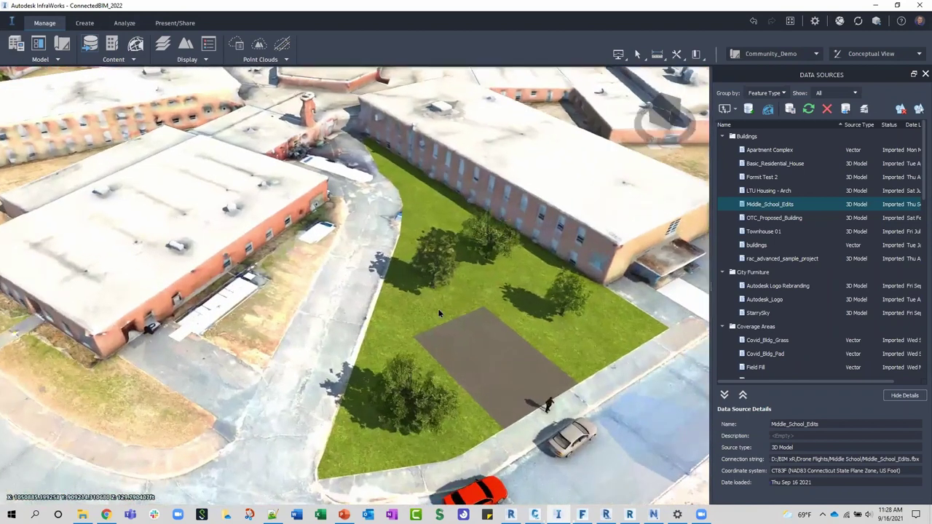
{"action": "scroll", "coordinate": [439, 313], "scroll_direction": "down", "scroll_amount": 2}
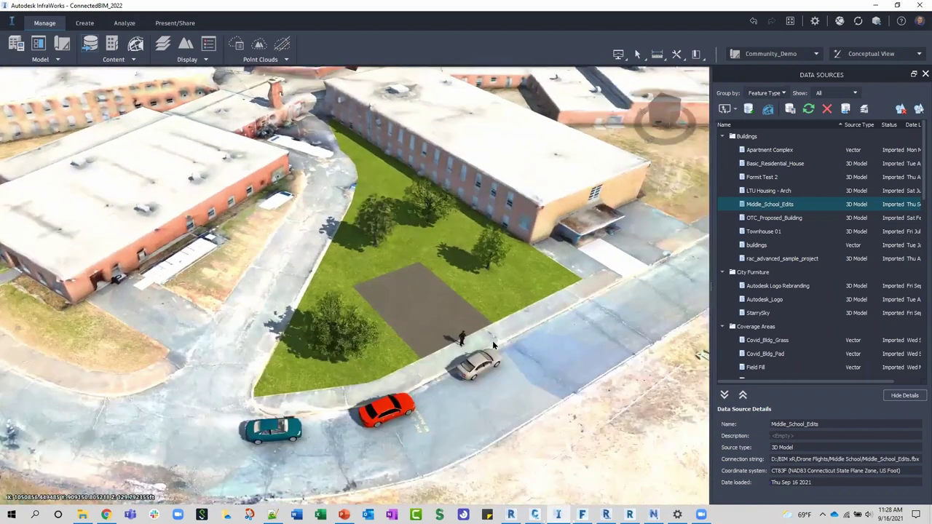
{"action": "scroll", "coordinate": [407, 298], "scroll_direction": "down", "scroll_amount": 4}
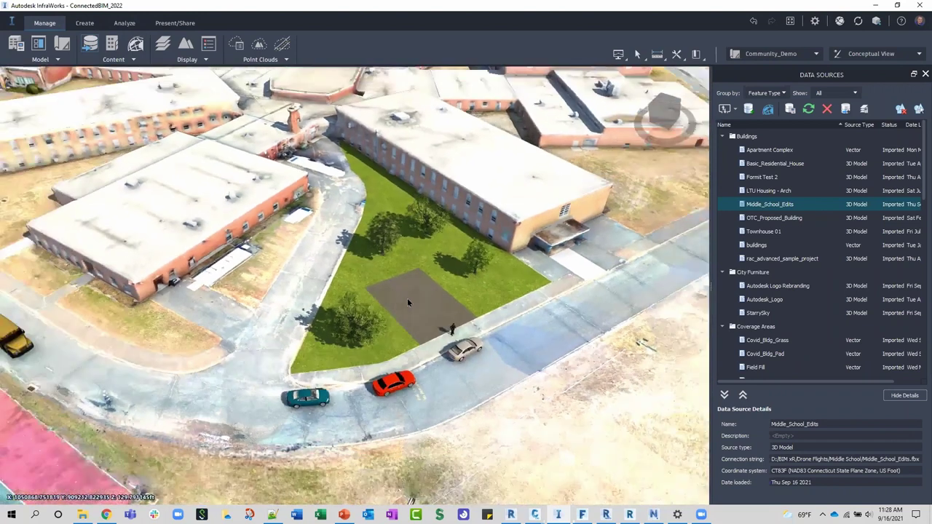
{"action": "scroll", "coordinate": [420, 300], "scroll_direction": "down", "scroll_amount": 3}
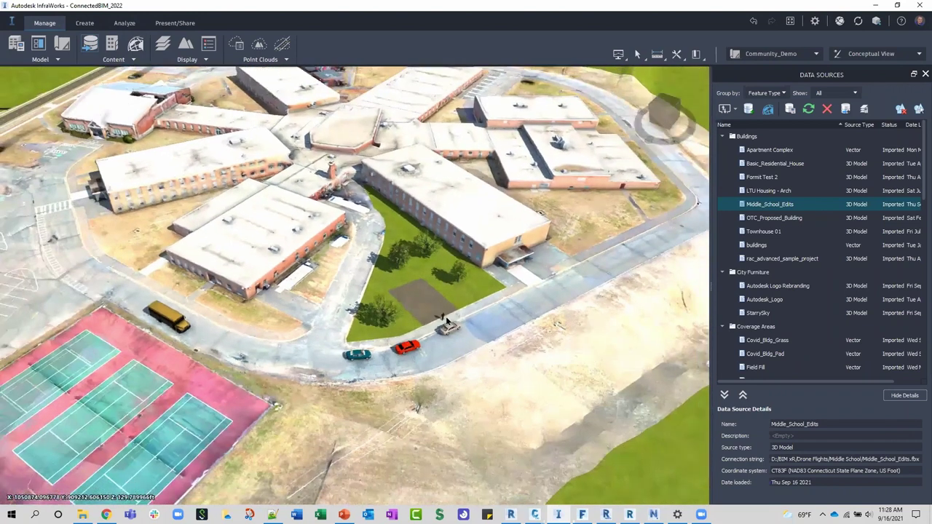
{"action": "scroll", "coordinate": [618, 395], "scroll_direction": "down", "scroll_amount": 2}
Orbit the campus toward a top-down view, then bring up Civil 3D's Drawing3 window.
{"action": "middle_click_drag", "start_coordinate": [619, 394], "coordinate": [568, 408]}
{"action": "scroll", "coordinate": [594, 451], "scroll_direction": "up", "scroll_amount": 3}
{"action": "scroll", "coordinate": [594, 450], "scroll_direction": "down", "scroll_amount": 2}
{"action": "scroll", "coordinate": [556, 394], "scroll_direction": "up", "scroll_amount": 2}
{"action": "left_click", "coordinate": [535, 515]}
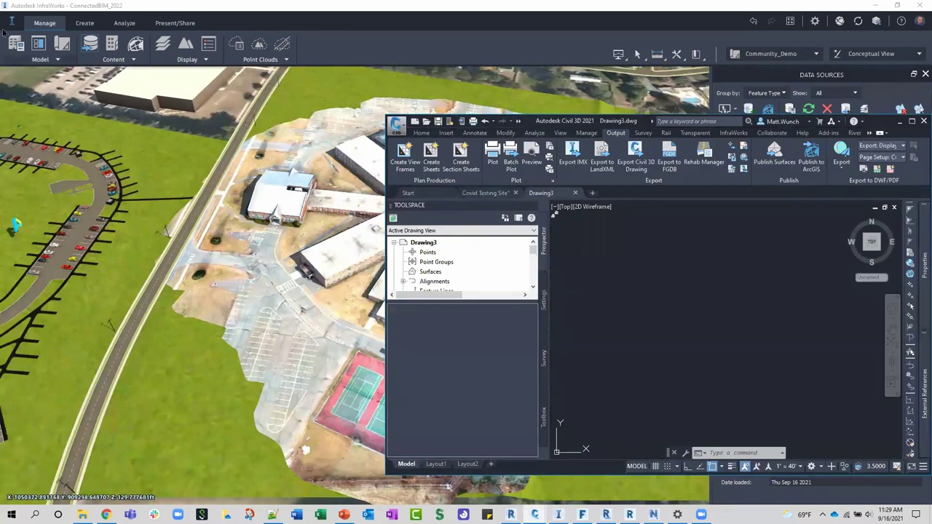
Close InfraWorks and maximize the Civil 3D Drawing3 window.
{"action": "left_click", "coordinate": [919, 6]}
{"action": "left_click", "coordinate": [919, 6]}
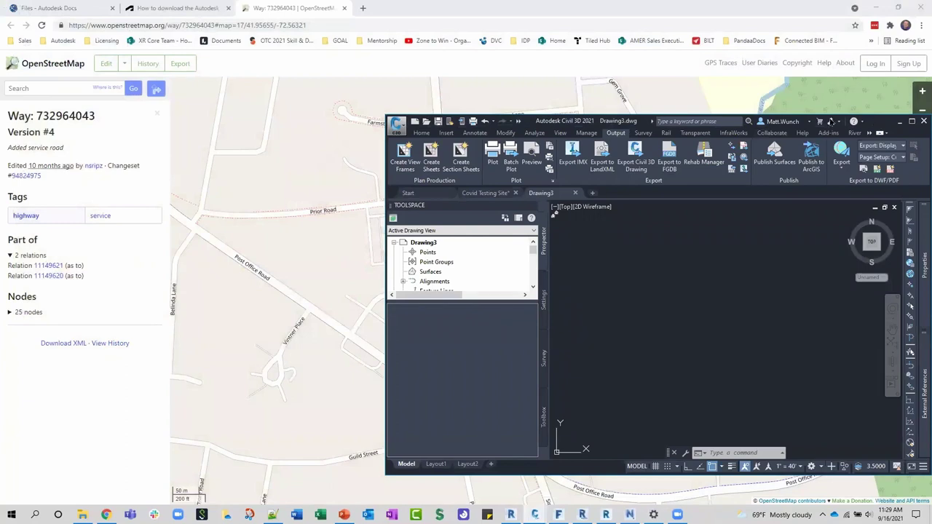
{"action": "left_click", "coordinate": [911, 122]}
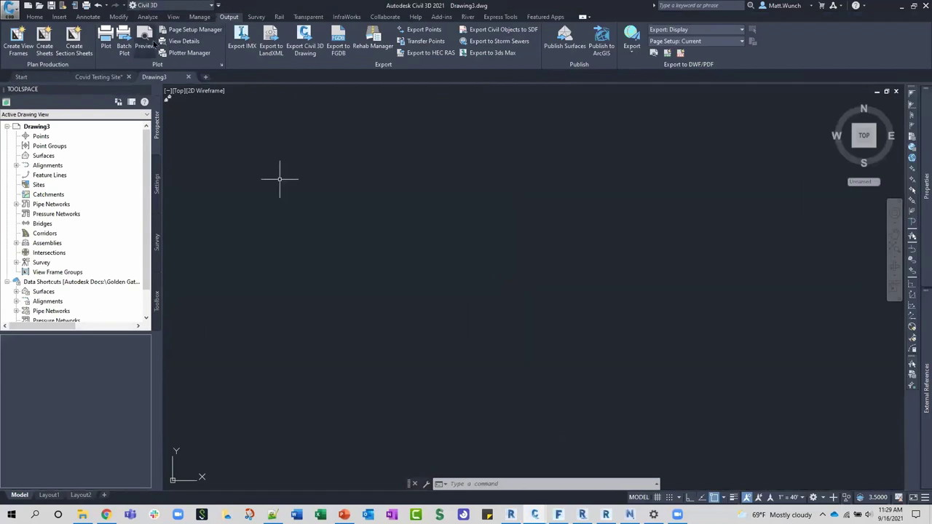
On the Insert tab, glance at ReCap Photo and Revit, then start Open InfraWorks Model.
{"action": "left_click", "coordinate": [58, 17]}
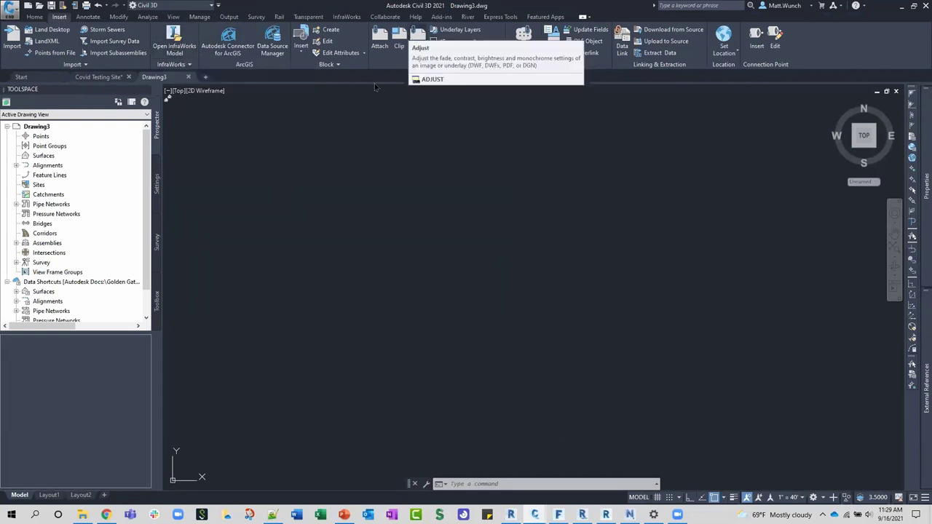
{"action": "left_click", "coordinate": [582, 514]}
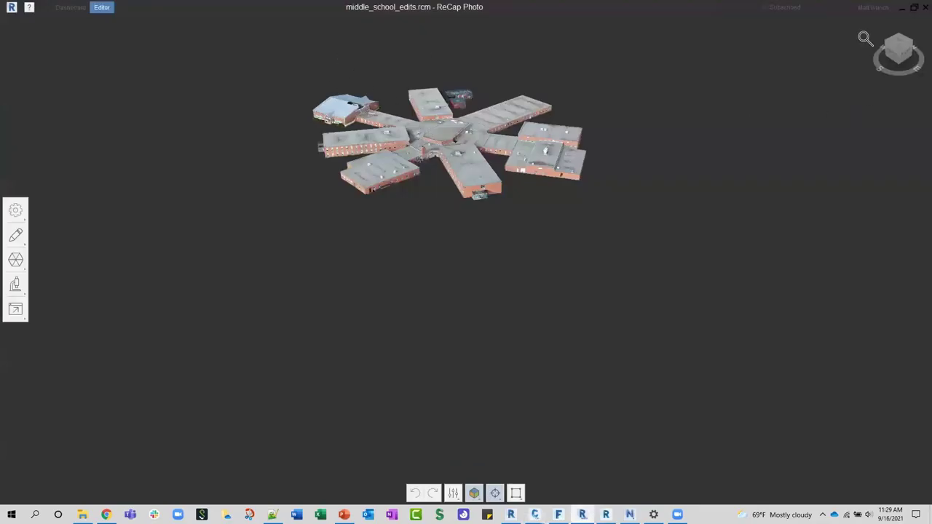
{"action": "left_click", "coordinate": [902, 7]}
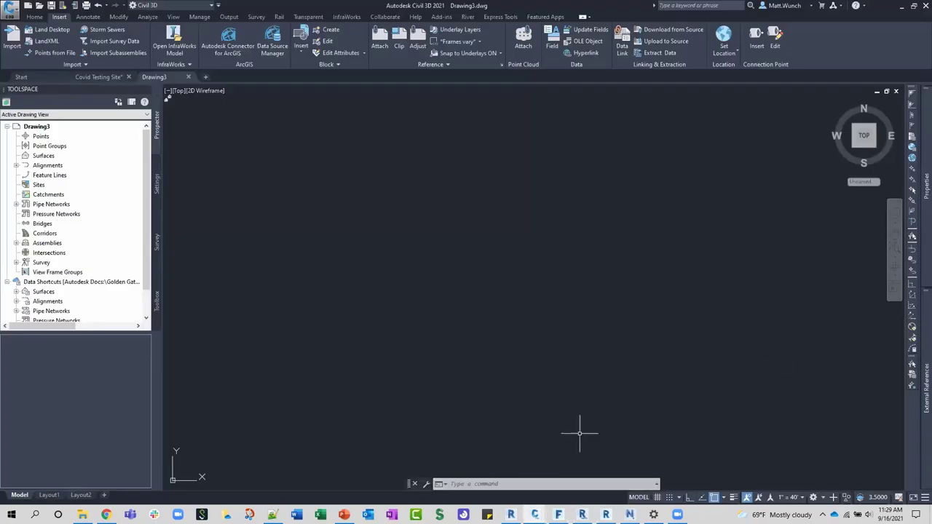
{"action": "left_click", "coordinate": [511, 514]}
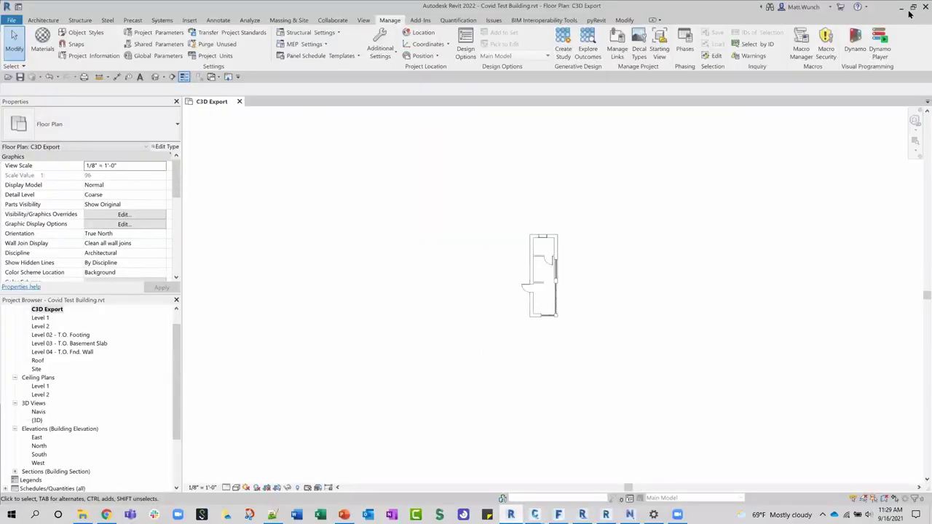
{"action": "left_click", "coordinate": [902, 6]}
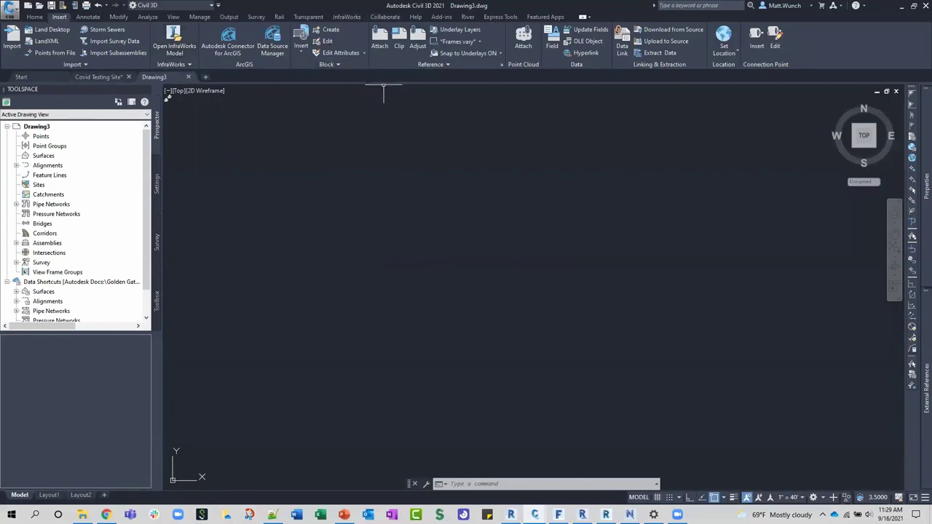
{"action": "left_click", "coordinate": [175, 45]}
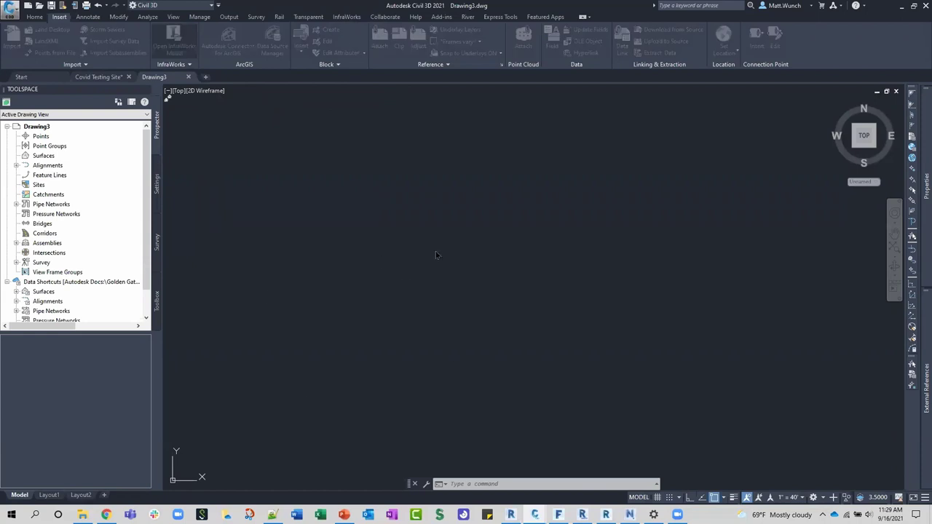
Choose ConnectedBIM_2022.sqlite as the InfraWorks model to open.
{"action": "left_click", "coordinate": [340, 58]}
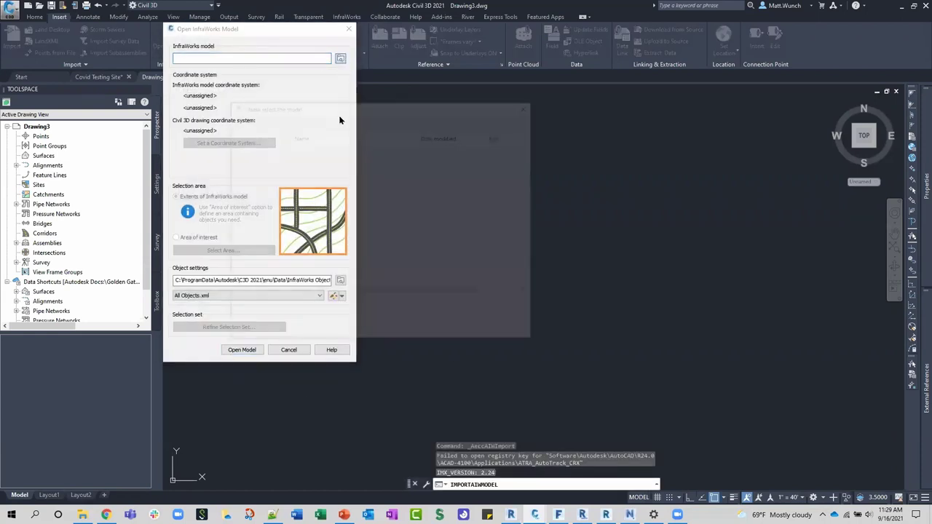
{"action": "left_click", "coordinate": [360, 156]}
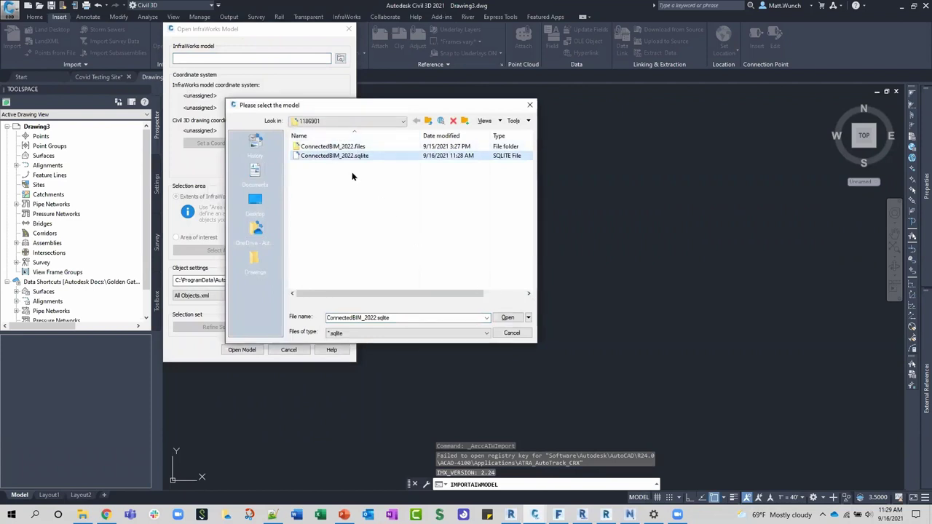
{"action": "left_click", "coordinate": [507, 318]}
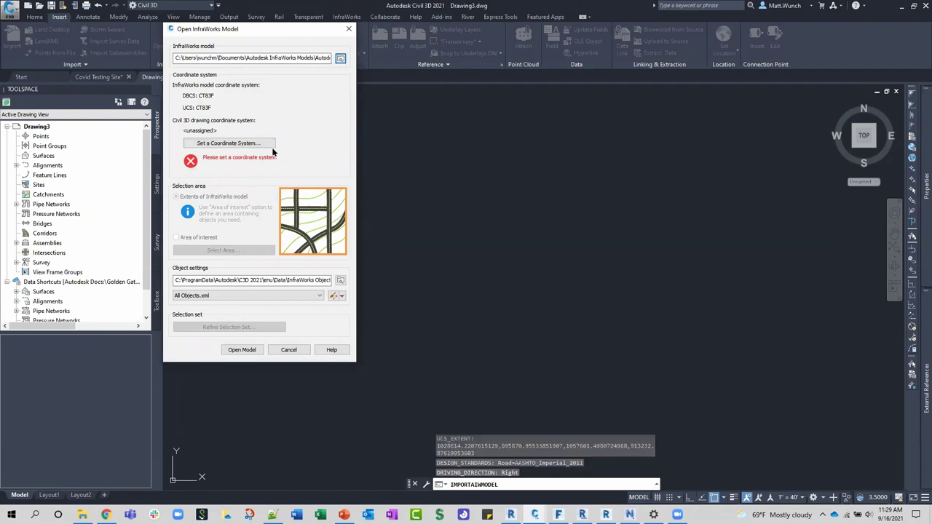
Set the drawing to the model's CT83F coordinate system and import by area of interest.
{"action": "left_click", "coordinate": [246, 144]}
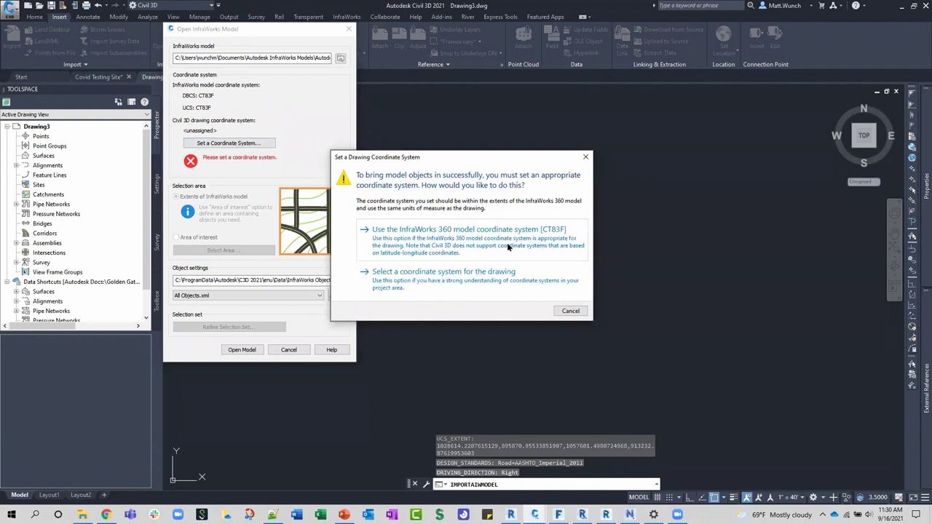
{"action": "left_click", "coordinate": [531, 244]}
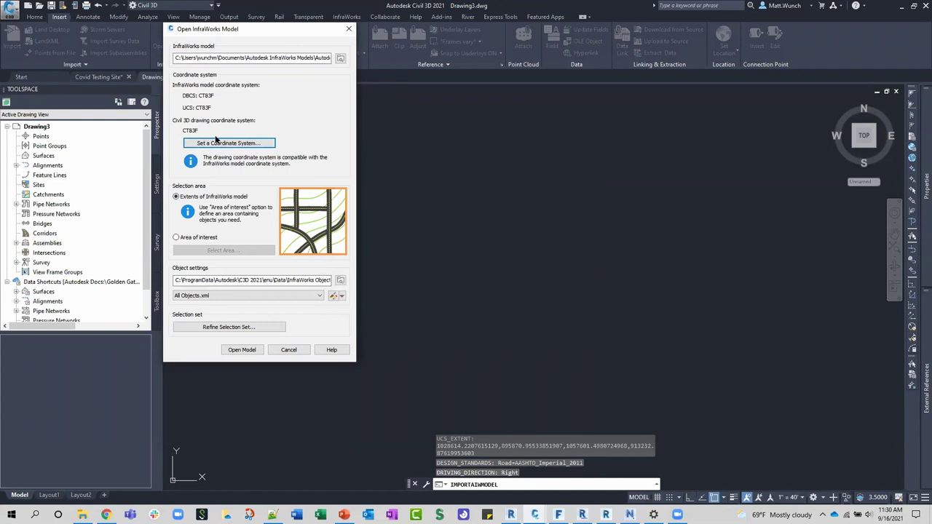
{"action": "left_click", "coordinate": [200, 240]}
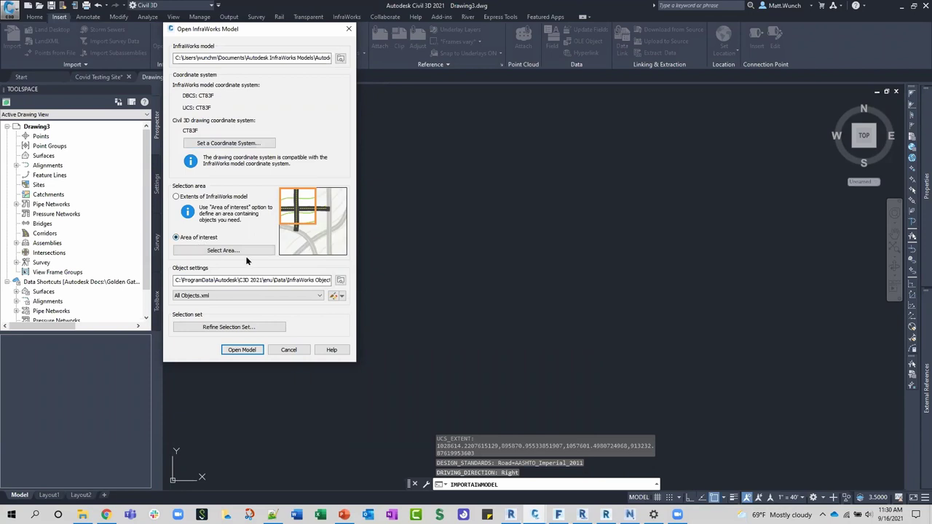
{"action": "left_click", "coordinate": [223, 251]}
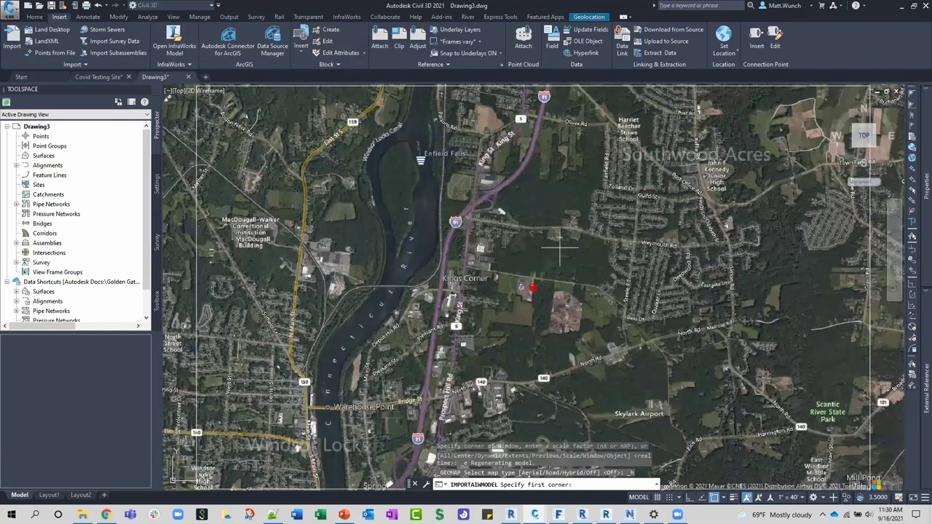
Zoom to John F Kennedy Junior High School and window a rectangular import area around it.
{"action": "middle_click_drag", "start_coordinate": [604, 291], "coordinate": [541, 243]}
{"action": "scroll", "coordinate": [542, 242], "scroll_direction": "up", "scroll_amount": 3}
{"action": "scroll", "coordinate": [541, 242], "scroll_direction": "up", "scroll_amount": 3}
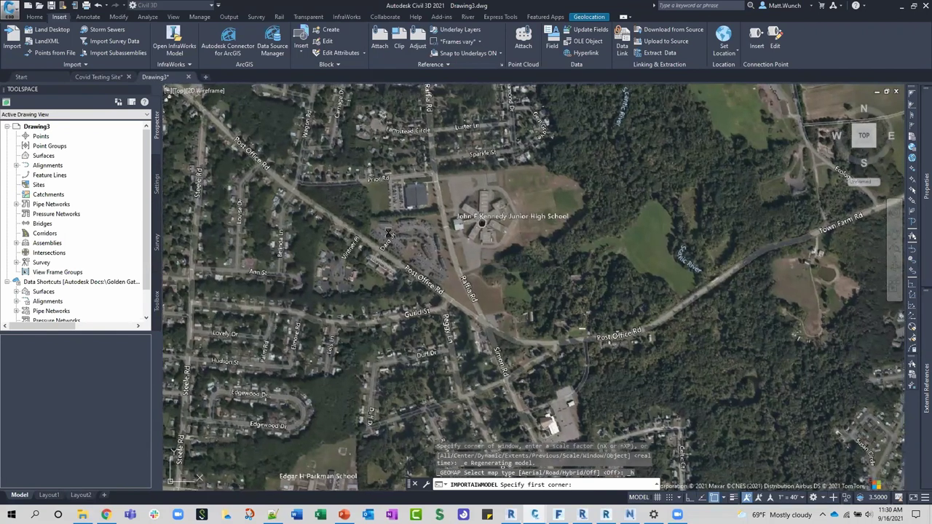
{"action": "scroll", "coordinate": [459, 237], "scroll_direction": "up", "scroll_amount": 5}
{"action": "scroll", "coordinate": [512, 279], "scroll_direction": "down", "scroll_amount": 4}
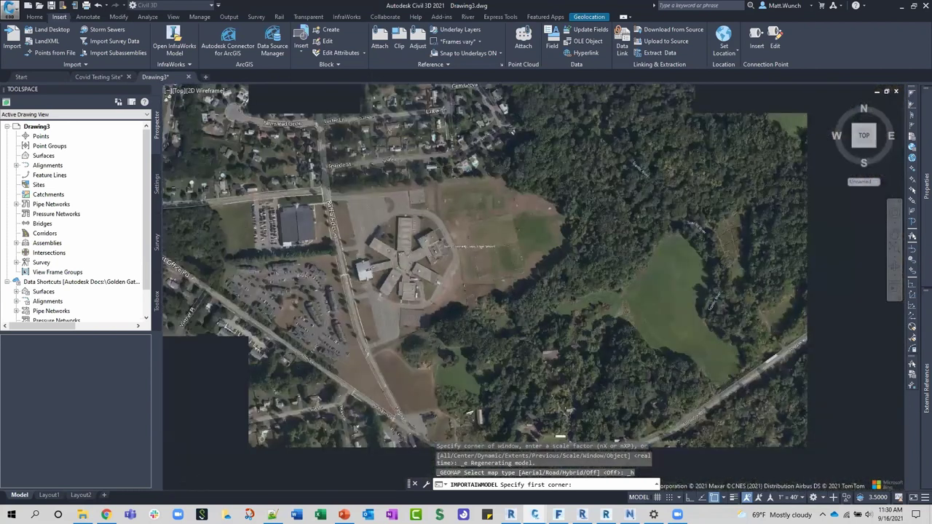
{"action": "left_click", "coordinate": [375, 205]}
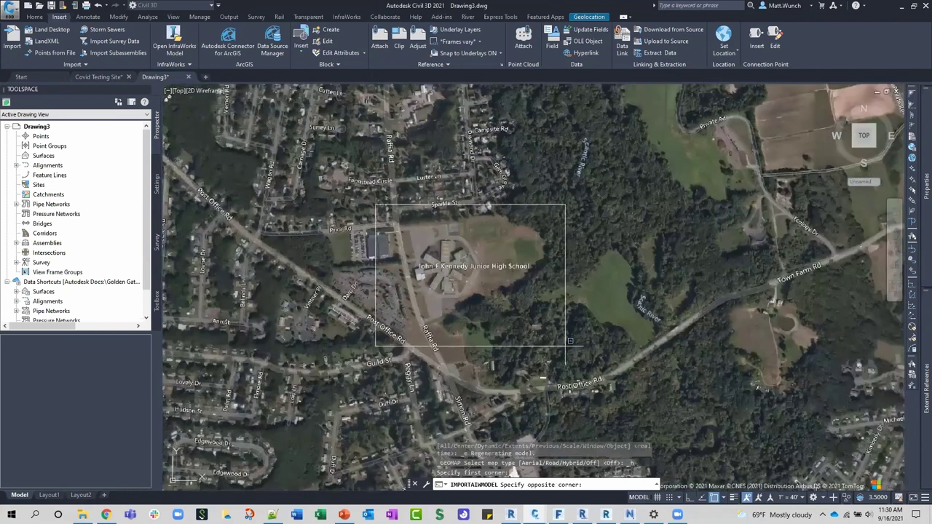
{"action": "left_click", "coordinate": [564, 346]}
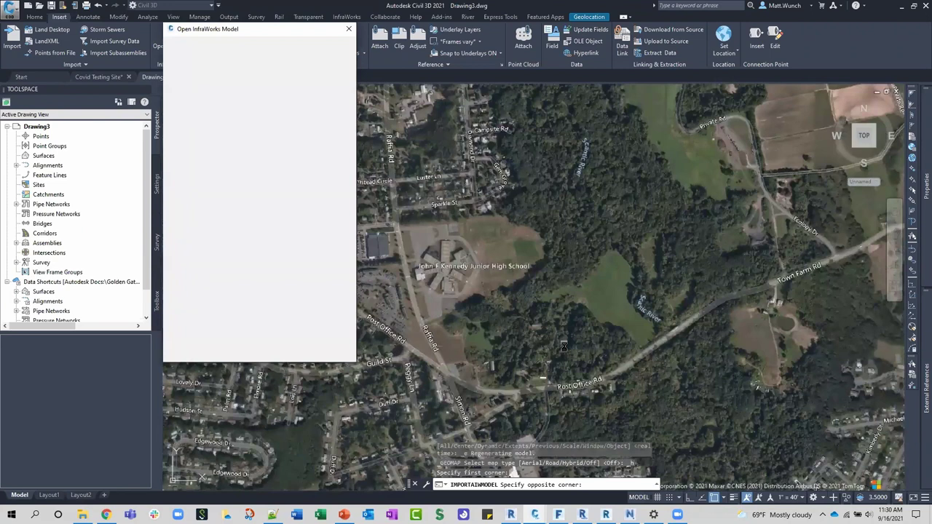
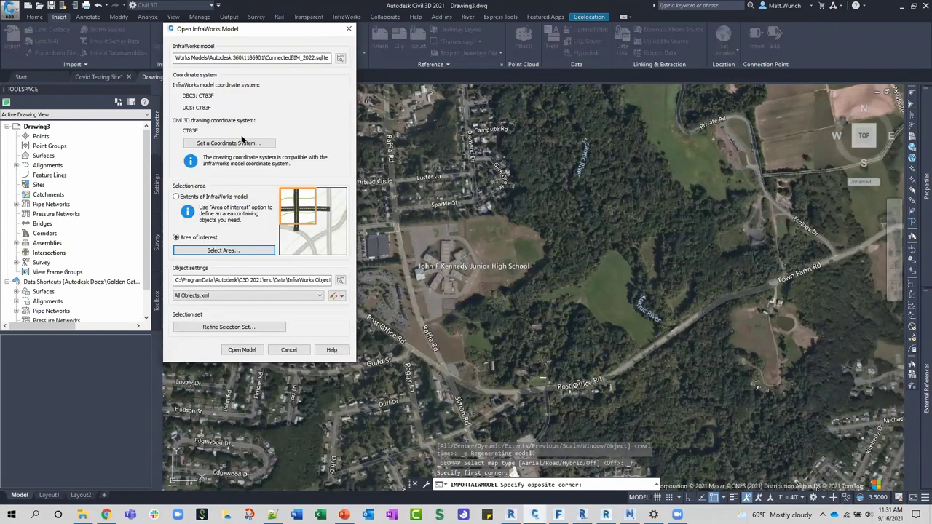
Review the All Objects.xml exchange settings, including terrain surfaces, without changing them.
{"action": "left_click", "coordinate": [302, 296]}
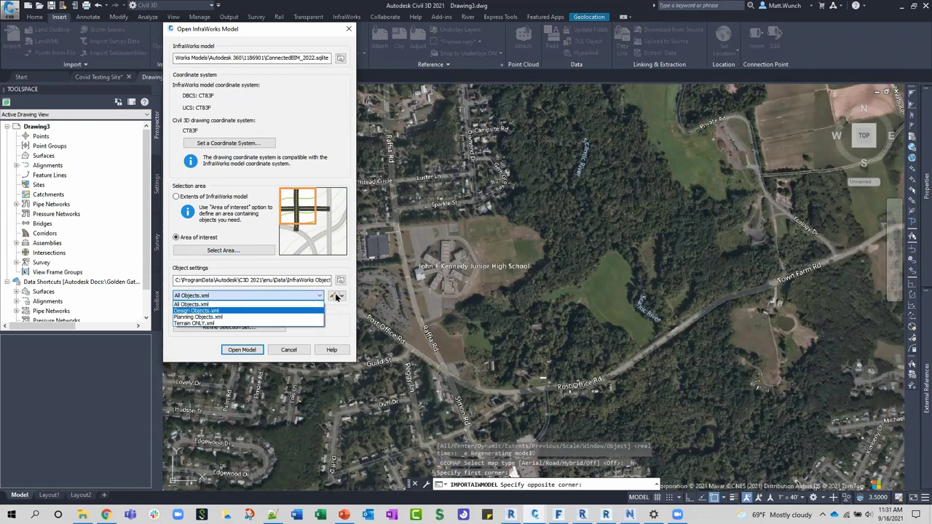
{"action": "left_click", "coordinate": [335, 297]}
{"action": "left_click", "coordinate": [335, 297]}
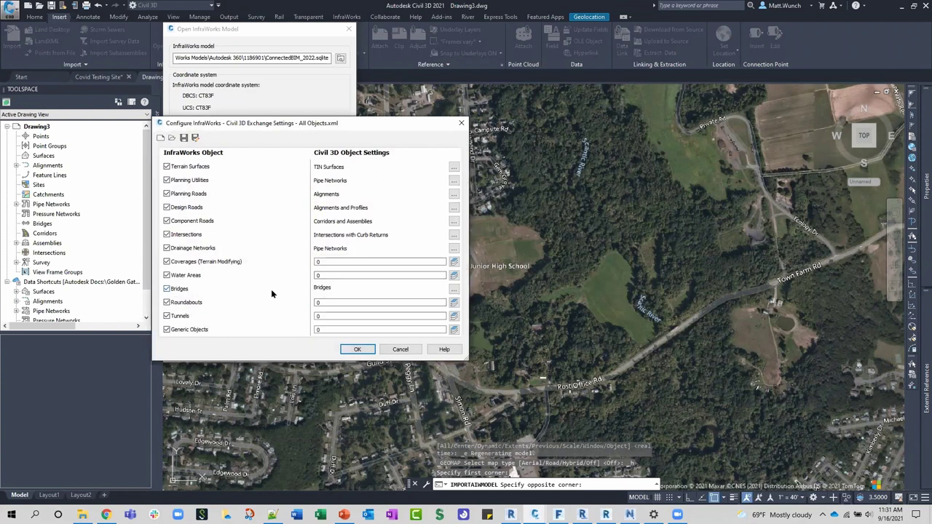
{"action": "left_click", "coordinate": [453, 167]}
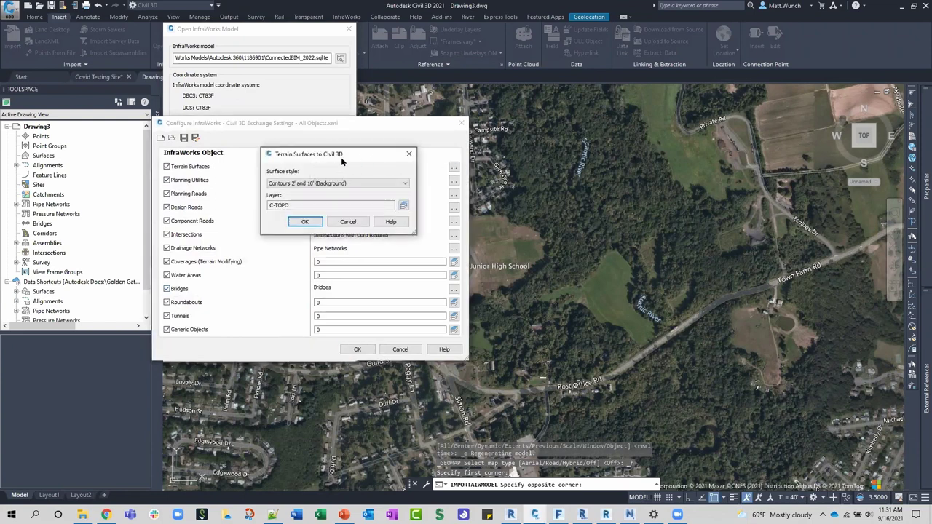
{"action": "left_click", "coordinate": [348, 222]}
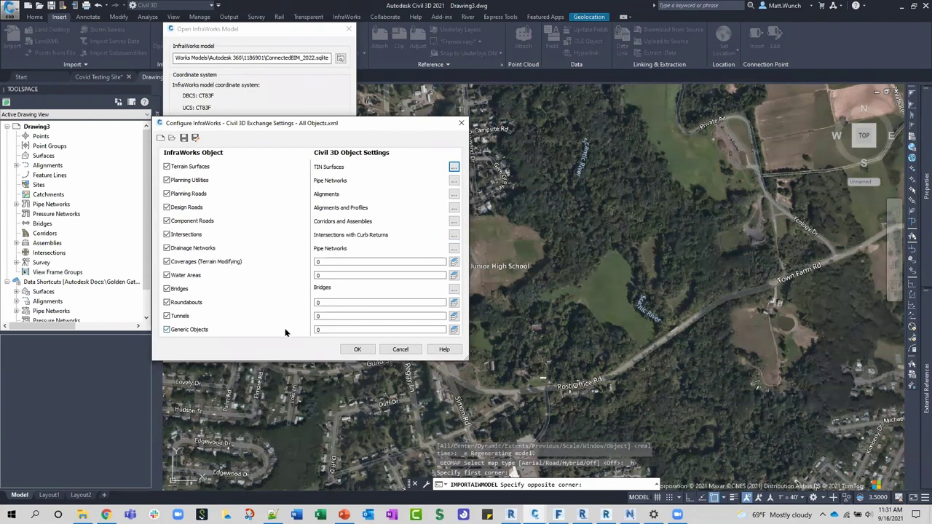
{"action": "left_click_drag", "start_coordinate": [292, 123], "coordinate": [348, 124]}
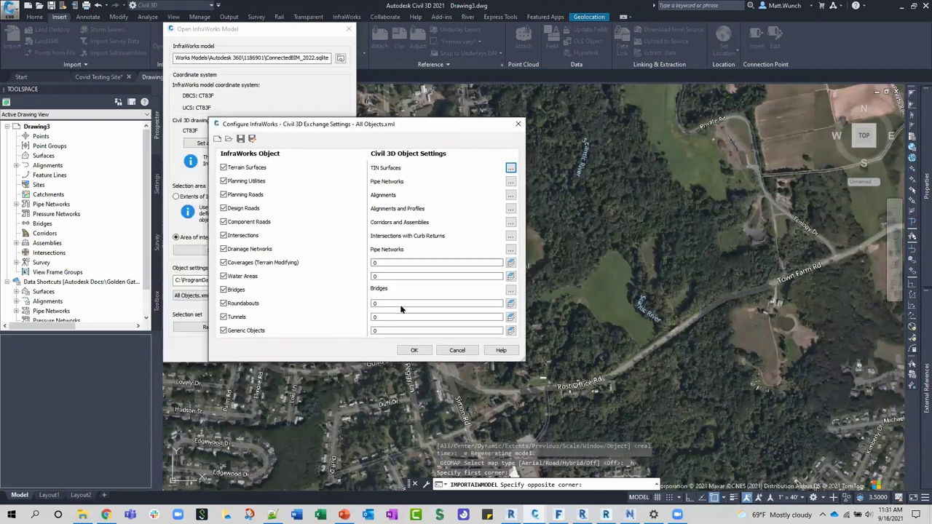
{"action": "key", "text": "Escape"}
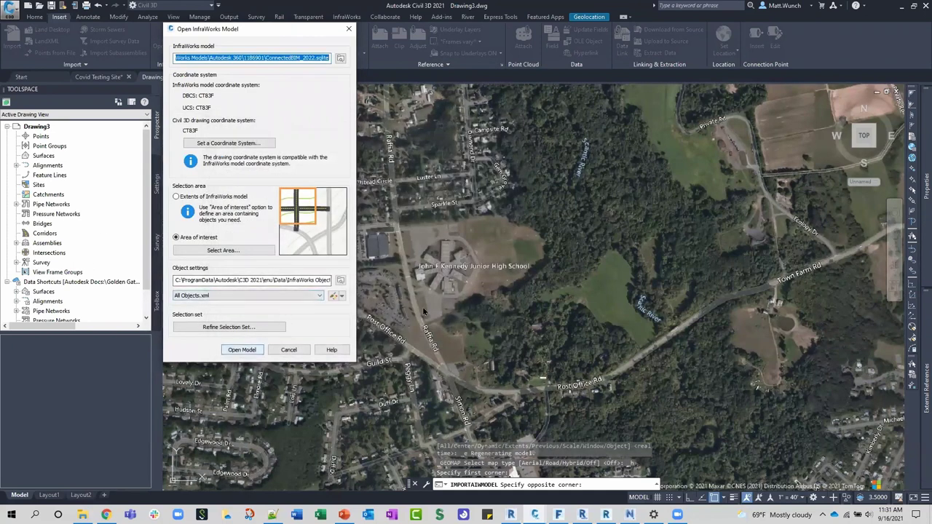
Import the InfraWorks model and set the online map to Map Off.
{"action": "left_click", "coordinate": [242, 350]}
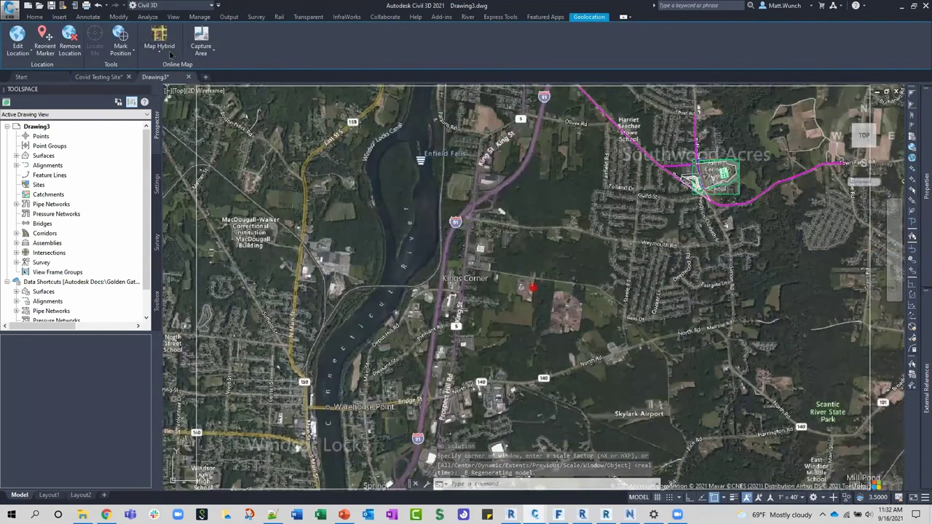
{"action": "left_click", "coordinate": [159, 51]}
{"action": "left_click", "coordinate": [168, 127]}
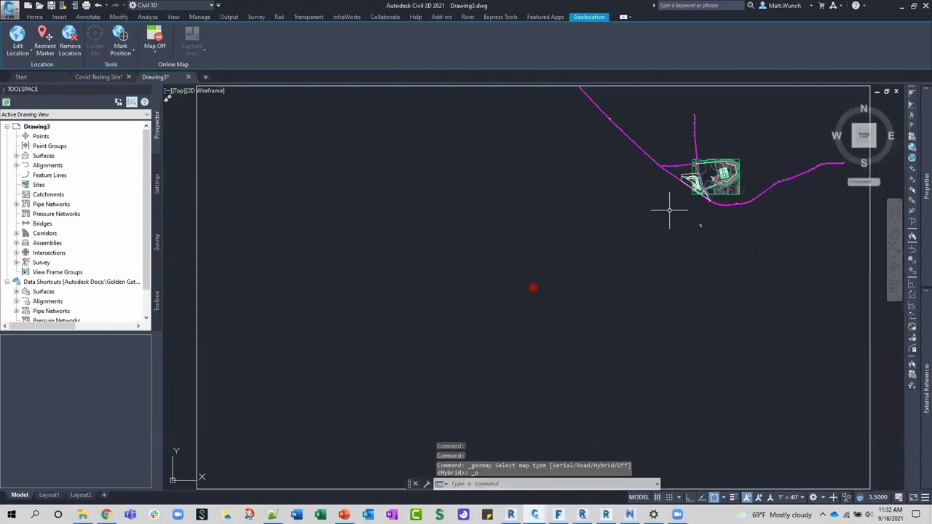
Pan and zoom around the imported road corridors, contours and site plan.
{"action": "middle_click_drag", "start_coordinate": [708, 257], "coordinate": [619, 163]}
{"action": "scroll", "coordinate": [604, 233], "scroll_direction": "up", "scroll_amount": 5}
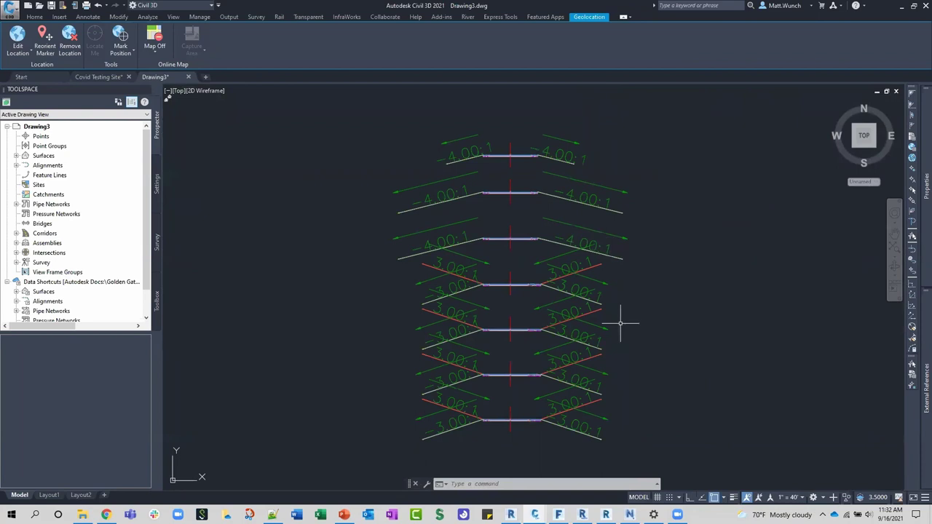
{"action": "scroll", "coordinate": [620, 320], "scroll_direction": "down", "scroll_amount": 8}
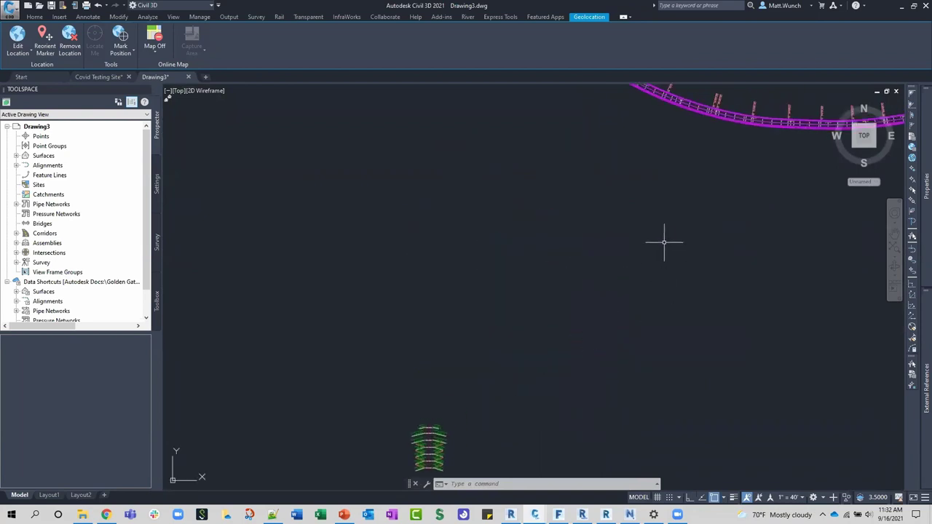
{"action": "middle_click_drag", "start_coordinate": [610, 302], "coordinate": [589, 323]}
{"action": "scroll", "coordinate": [564, 254], "scroll_direction": "up", "scroll_amount": 3}
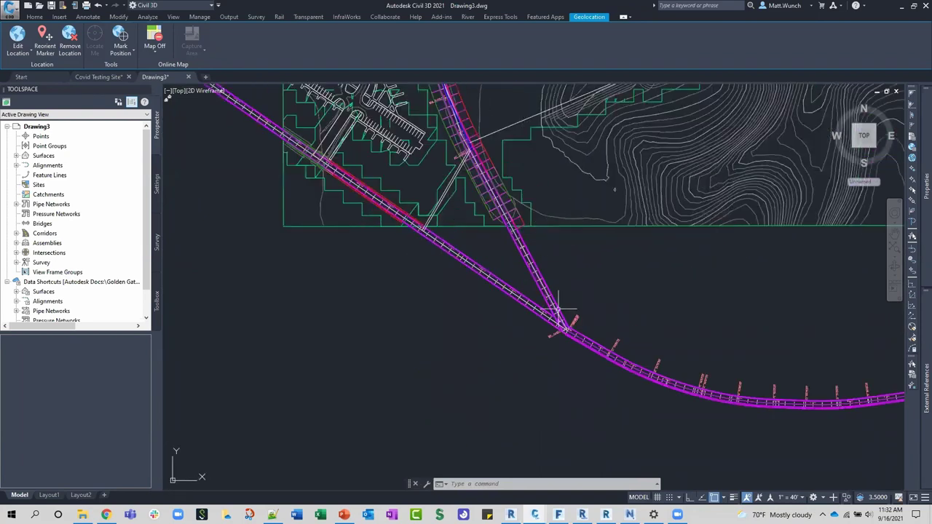
{"action": "middle_click_drag", "start_coordinate": [602, 279], "coordinate": [573, 325]}
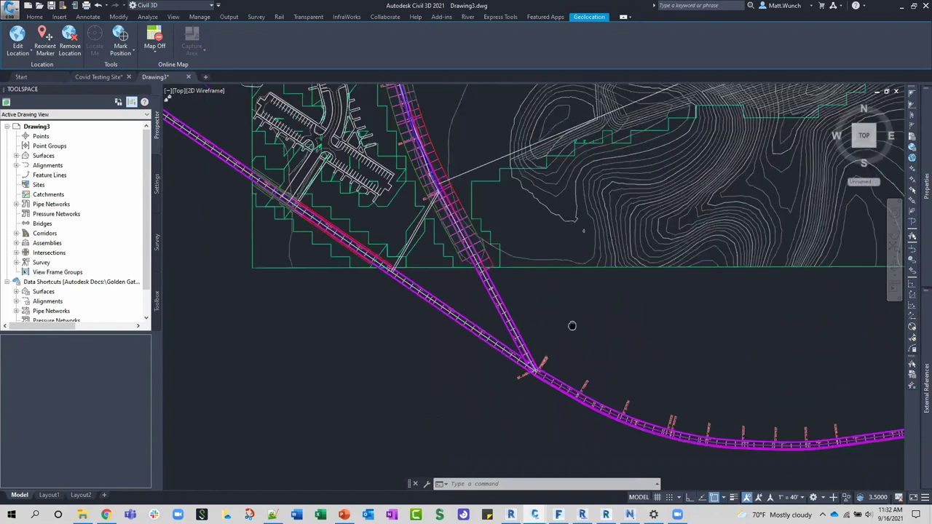
{"action": "scroll", "coordinate": [572, 325], "scroll_direction": "up", "scroll_amount": 2}
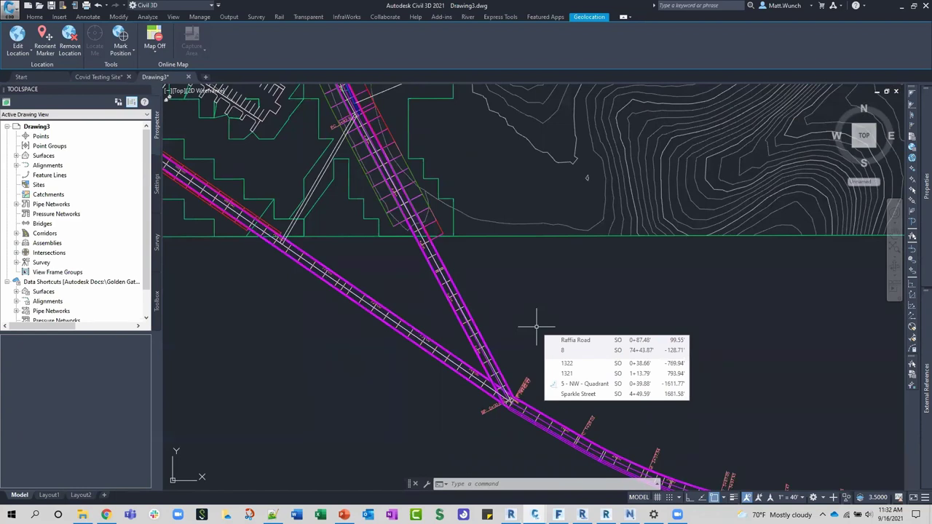
{"action": "scroll", "coordinate": [536, 327], "scroll_direction": "down", "scroll_amount": 5}
{"action": "middle_click_drag", "start_coordinate": [492, 265], "coordinate": [491, 339]}
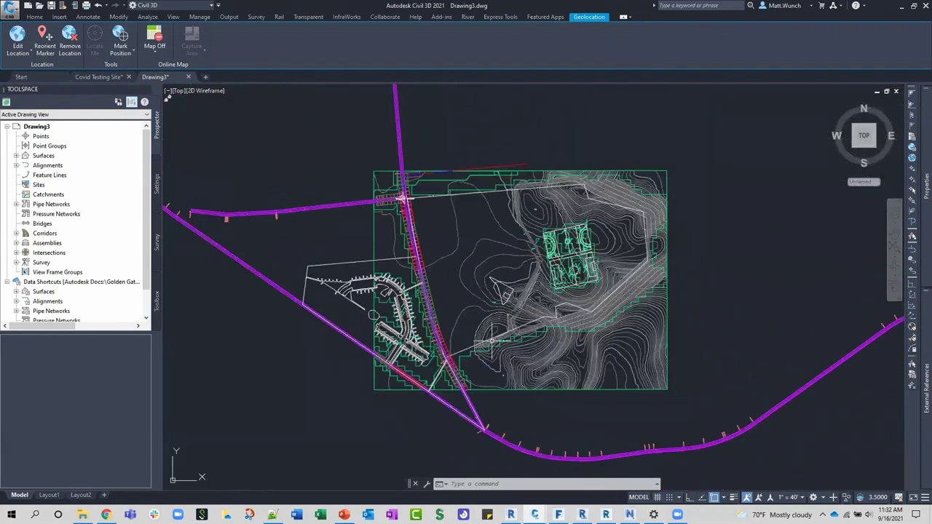
{"action": "scroll", "coordinate": [513, 327], "scroll_direction": "up", "scroll_amount": 6}
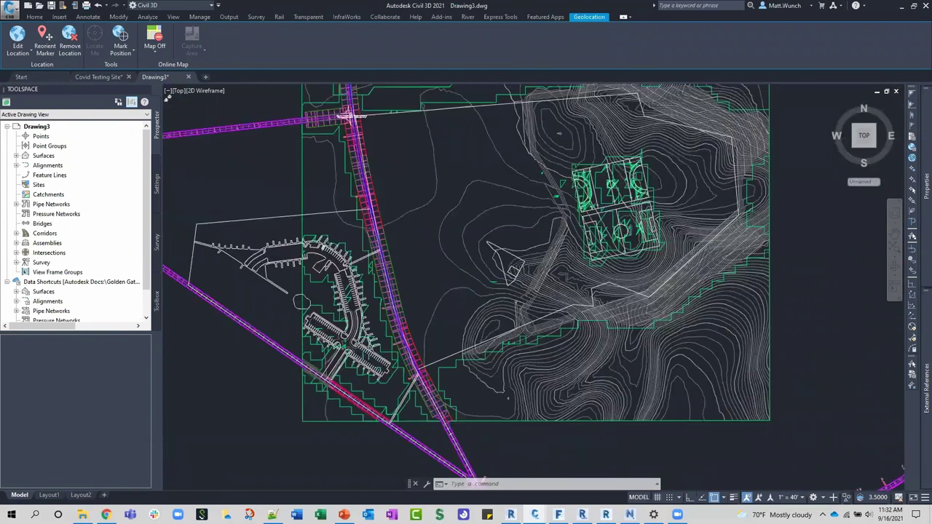
{"action": "middle_click_drag", "start_coordinate": [512, 327], "coordinate": [437, 386]}
{"action": "scroll", "coordinate": [453, 258], "scroll_direction": "up", "scroll_amount": 2}
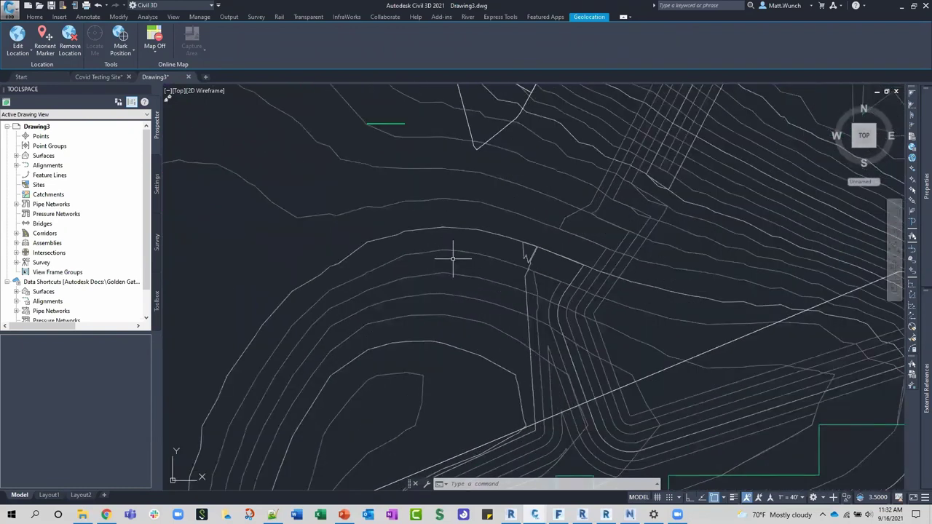
{"action": "scroll", "coordinate": [453, 258], "scroll_direction": "down", "scroll_amount": 4}
{"action": "scroll", "coordinate": [505, 173], "scroll_direction": "up", "scroll_amount": 1}
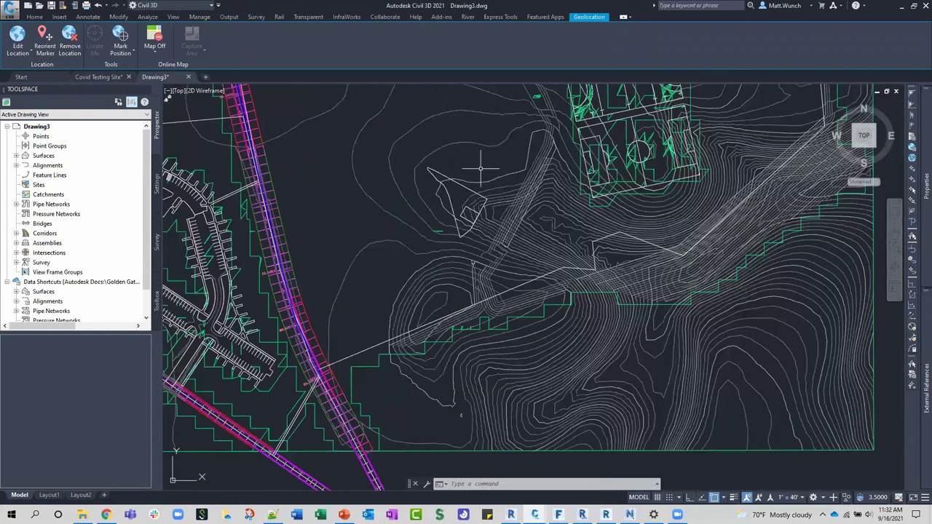
{"action": "left_click", "coordinate": [486, 173]}
{"action": "right_click", "coordinate": [488, 172]}
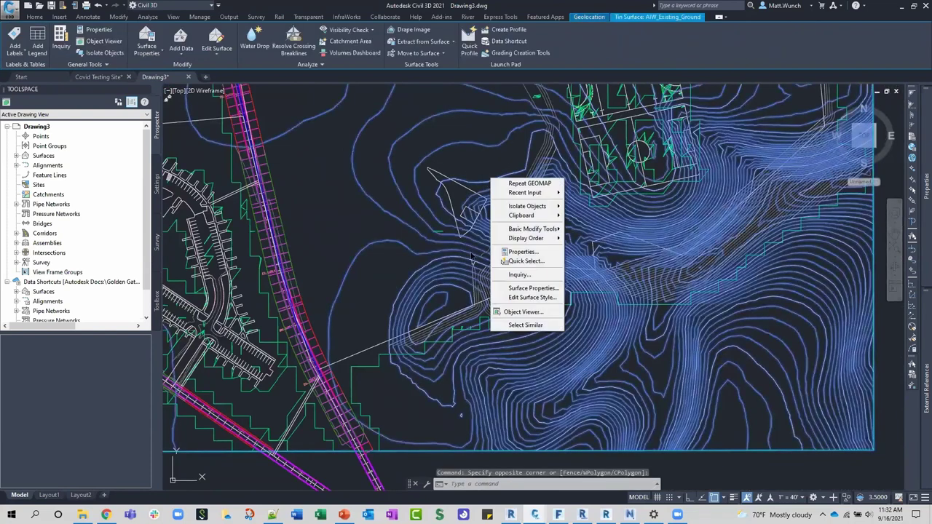
{"action": "key", "text": "Escape"}
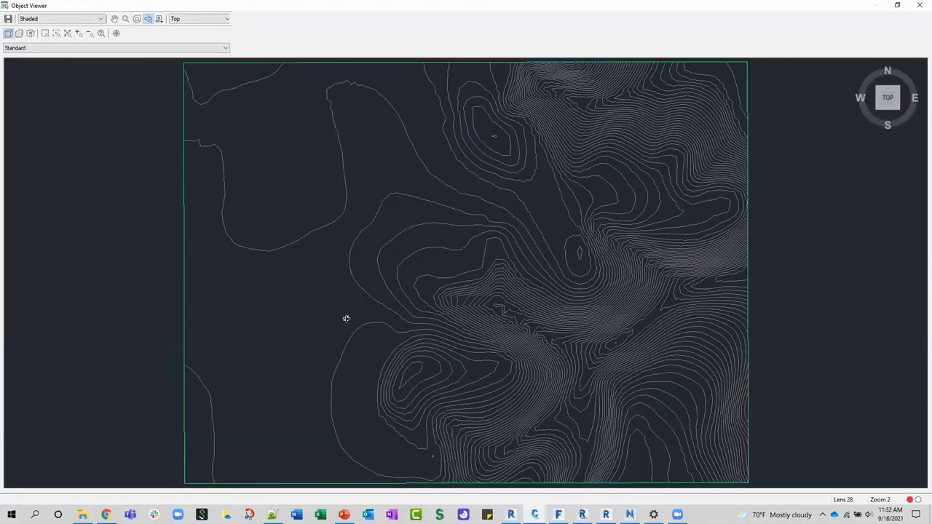
{"action": "mouse_move", "coordinate": [374, 227]}
{"action": "left_mouse_down"}
{"action": "mouse_move", "coordinate": [391, 258]}
{"action": "mouse_move", "coordinate": [364, 294]}
{"action": "mouse_move", "coordinate": [435, 307]}
{"action": "mouse_move", "coordinate": [439, 323]}
{"action": "mouse_move", "coordinate": [499, 332]}
{"action": "left_mouse_up"}
{"action": "left_click", "coordinate": [919, 6]}
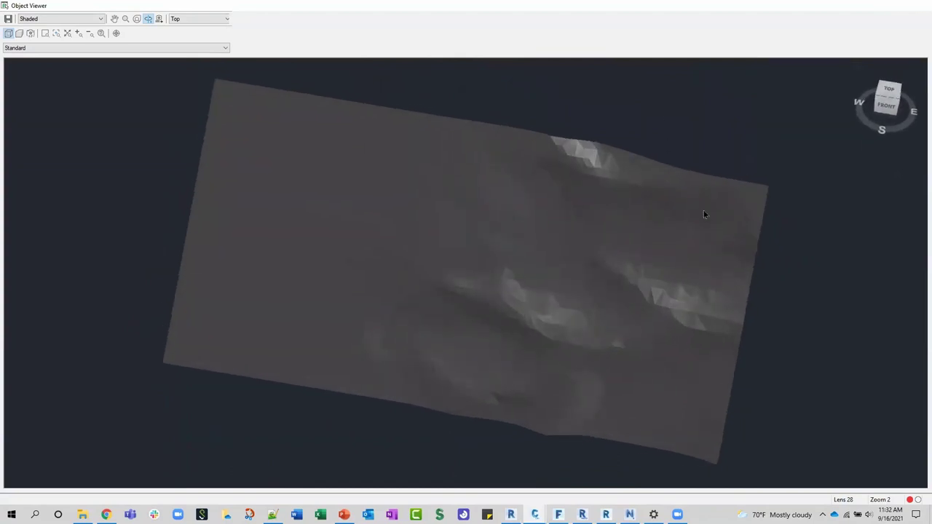
{"action": "key", "text": "Escape"}
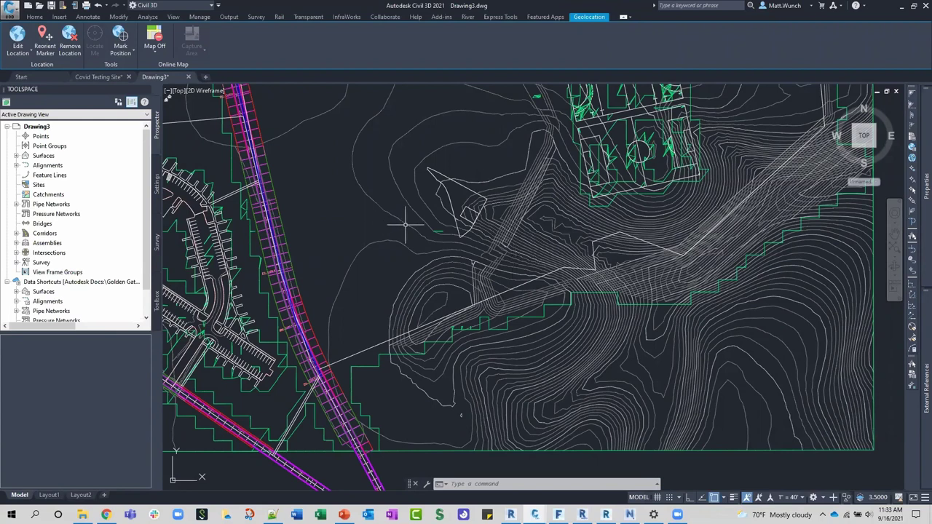
{"action": "left_click", "coordinate": [517, 215]}
{"action": "right_click", "coordinate": [519, 212]}
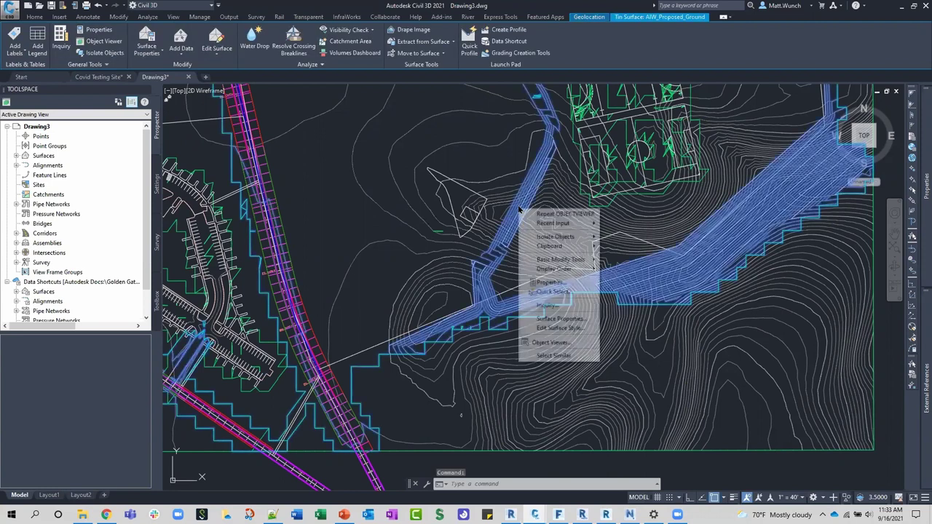
{"action": "left_click", "coordinate": [477, 273]}
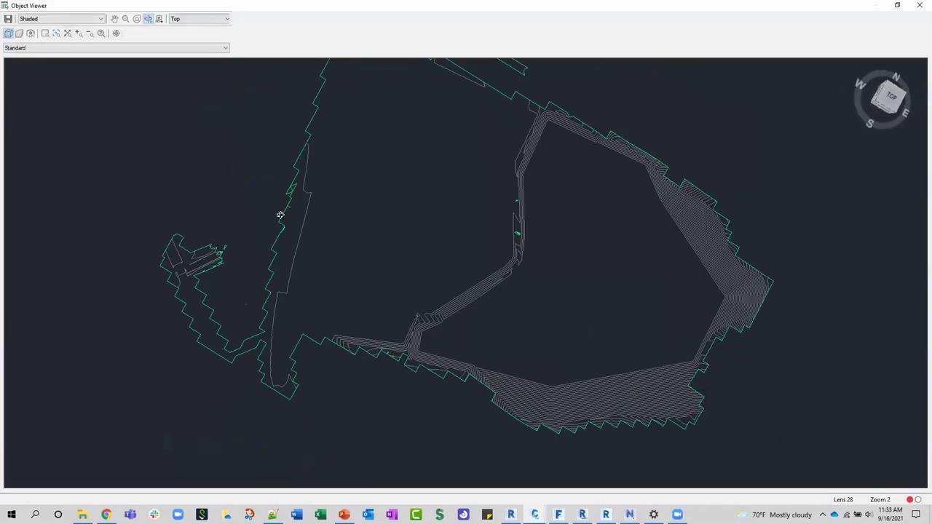
{"action": "mouse_move", "coordinate": [281, 214]}
{"action": "left_mouse_down"}
{"action": "mouse_move", "coordinate": [522, 208]}
{"action": "mouse_move", "coordinate": [534, 148]}
{"action": "mouse_move", "coordinate": [465, 283]}
{"action": "left_mouse_up"}
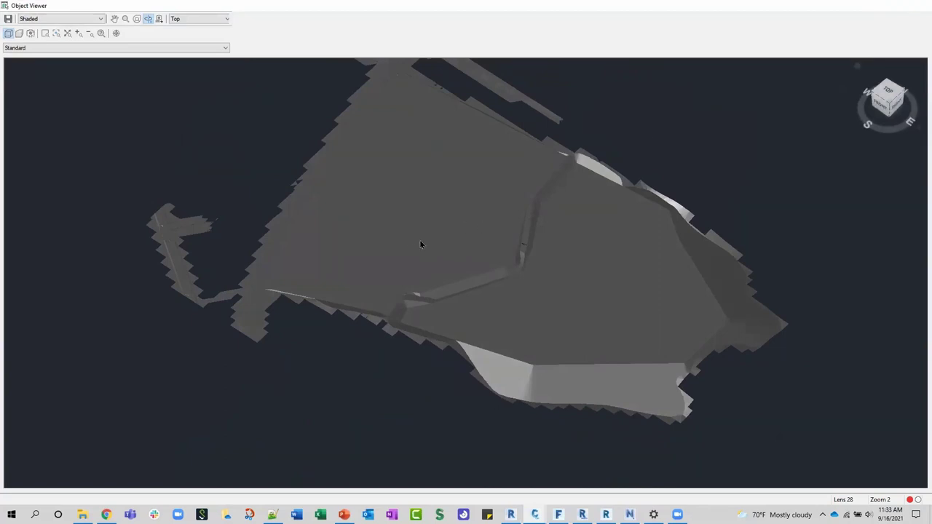
{"action": "key", "text": "Escape"}
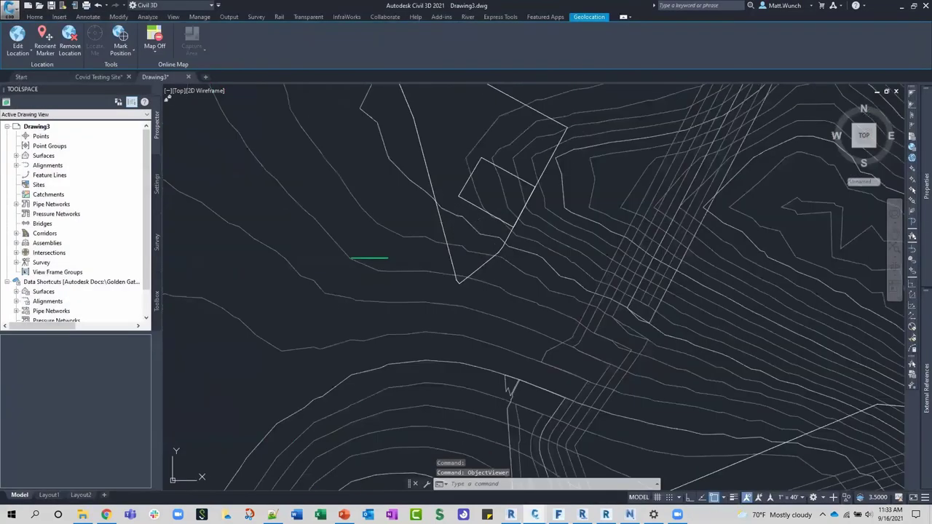
{"action": "scroll", "coordinate": [477, 242], "scroll_direction": "up", "scroll_amount": 2}
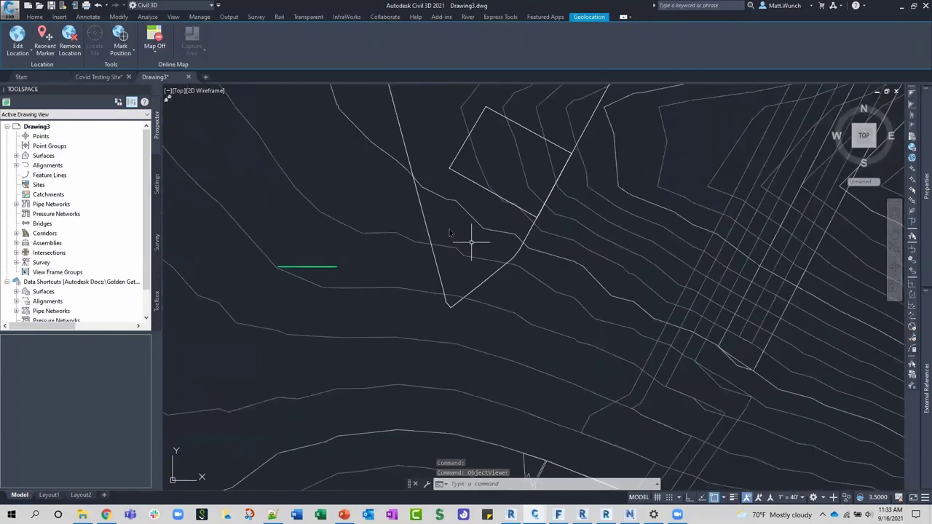
{"action": "key", "text": "Escape"}
{"action": "key", "text": "Escape"}
{"action": "key", "text": "Escape"}
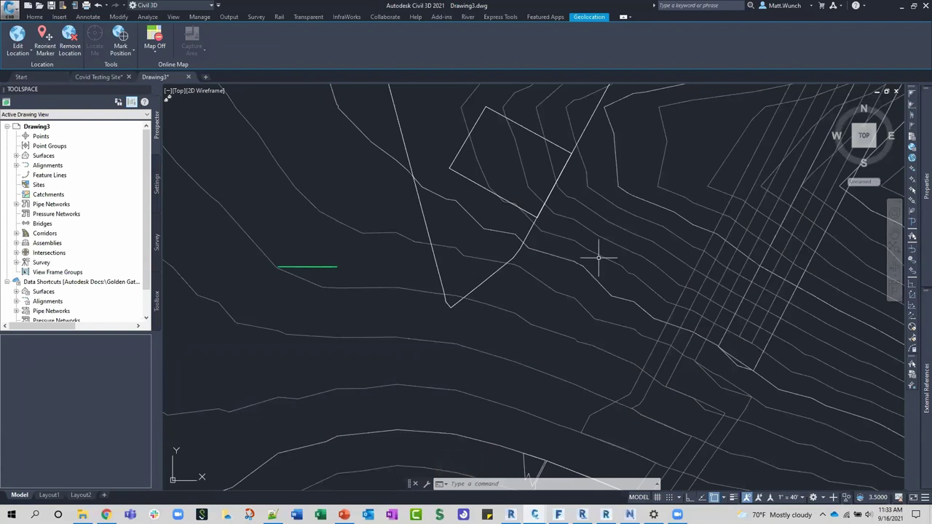
{"action": "key", "text": "super"}
{"action": "key", "text": "super"}
{"action": "scroll", "coordinate": [465, 256], "scroll_direction": "down", "scroll_amount": 4}
{"action": "scroll", "coordinate": [465, 257], "scroll_direction": "down", "scroll_amount": 2}
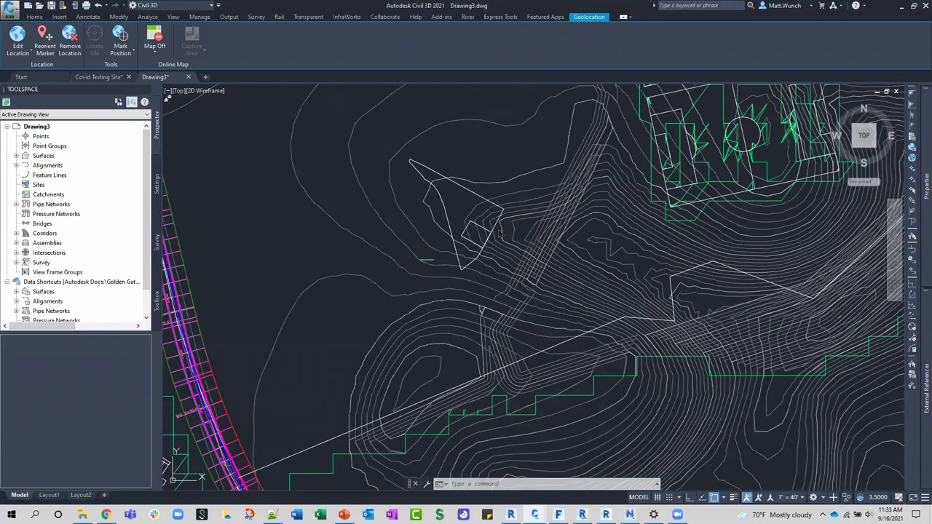
{"action": "mouse_move", "coordinate": [511, 378]}
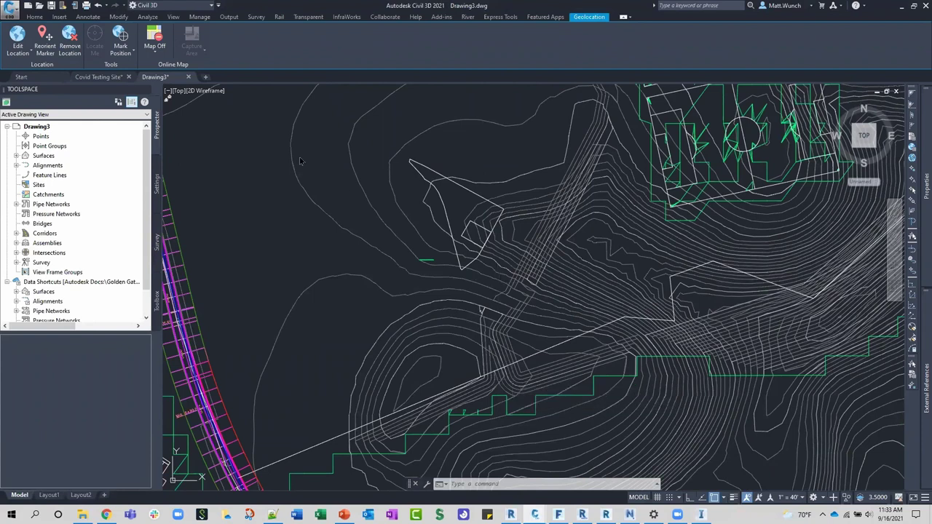
{"action": "left_click", "coordinate": [187, 48]}
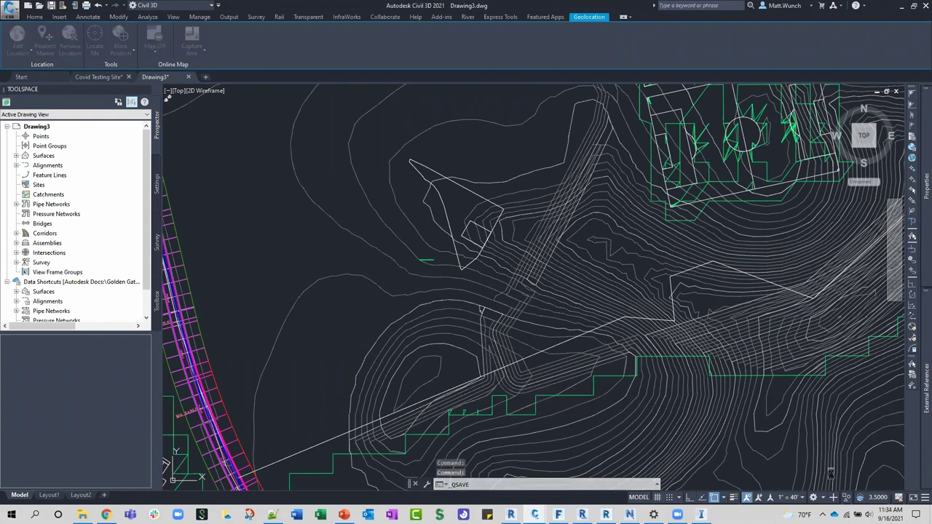
{"action": "key", "text": "ctrl+s"}
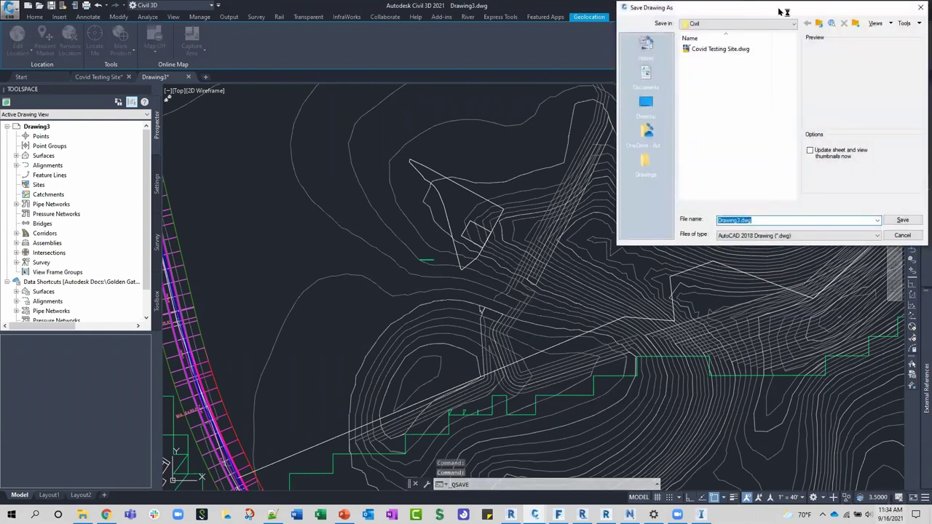
{"action": "left_click_drag", "start_coordinate": [778, 10], "coordinate": [615, 71]}
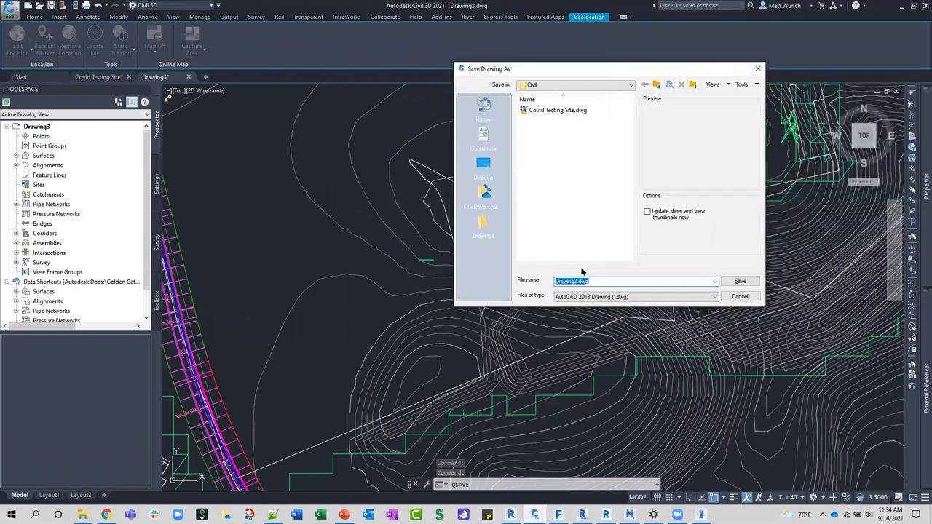
{"action": "type", "text": "Convo"}
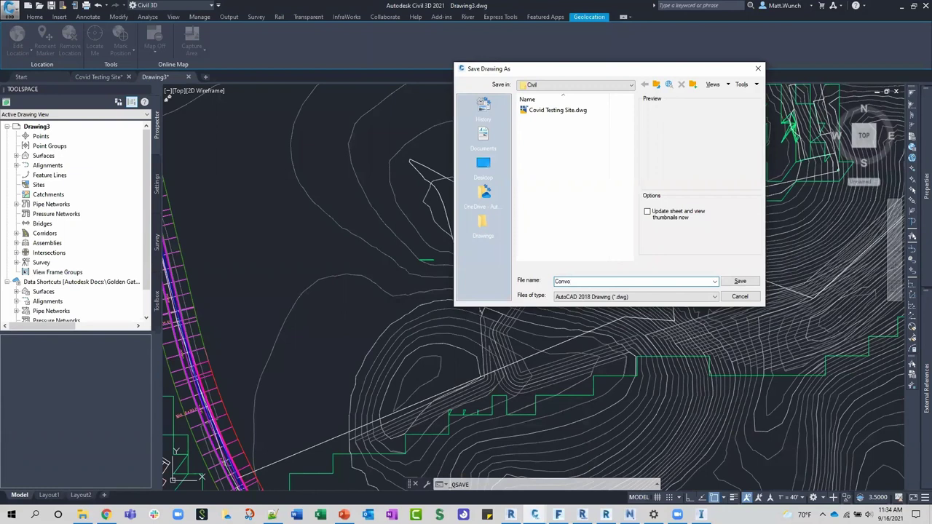
{"action": "left_click", "coordinate": [597, 85]}
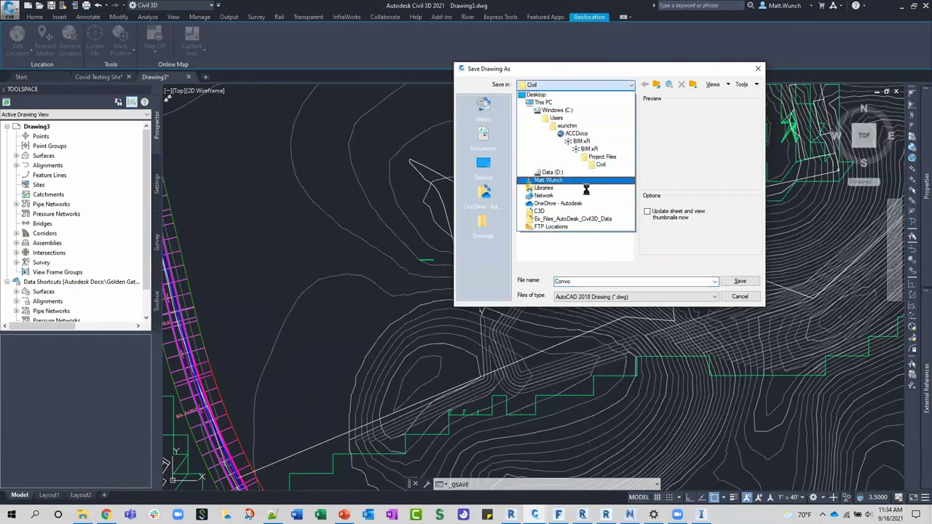
{"action": "left_click", "coordinate": [554, 173]}
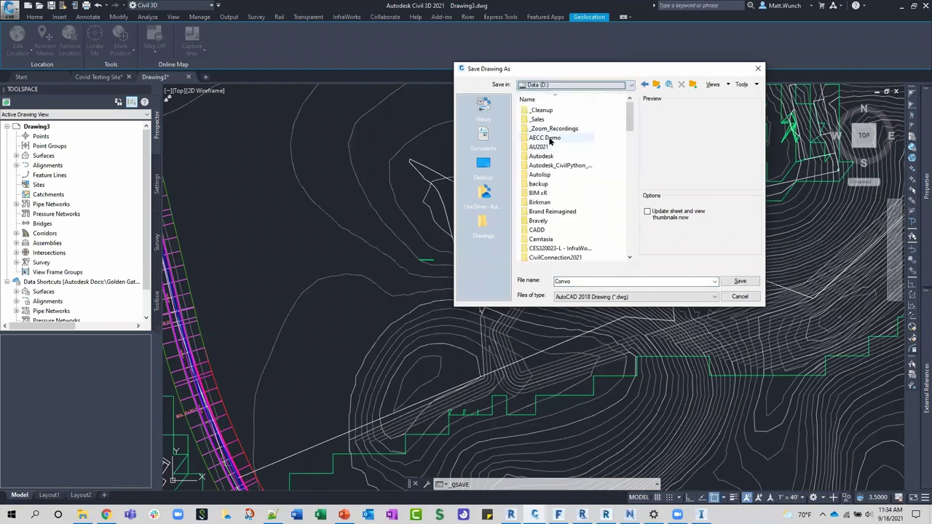
{"action": "double_click", "coordinate": [550, 142]}
{"action": "left_click", "coordinate": [756, 296]}
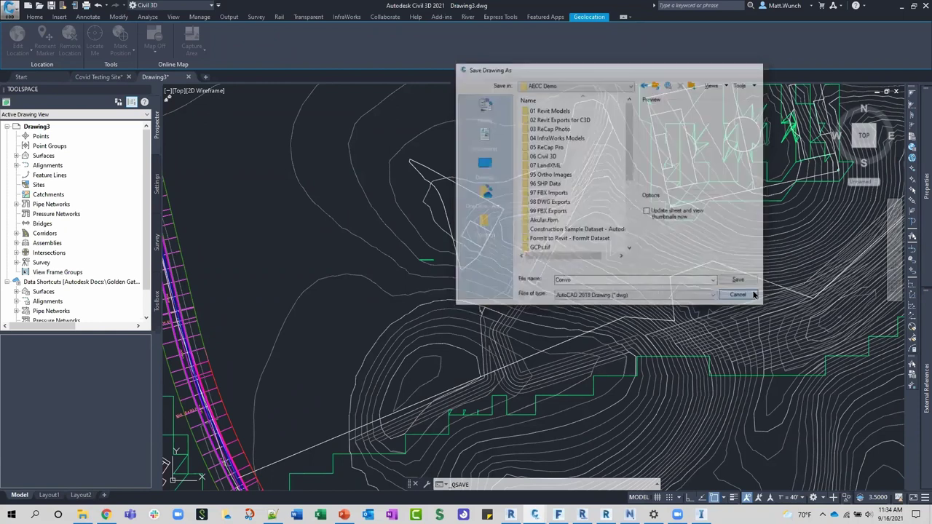
{"action": "scroll", "coordinate": [505, 157], "scroll_direction": "down", "scroll_amount": 2}
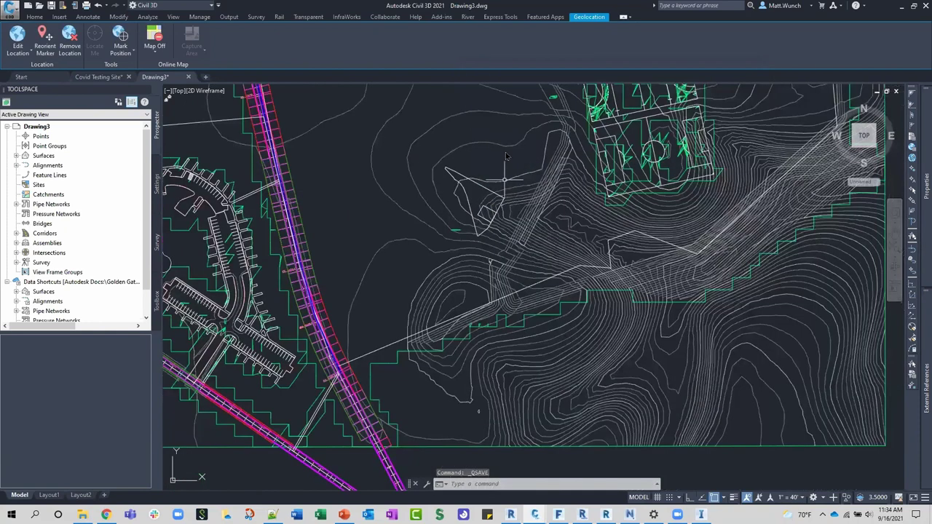
{"action": "key", "text": "Escape"}
{"action": "key", "text": "Escape"}
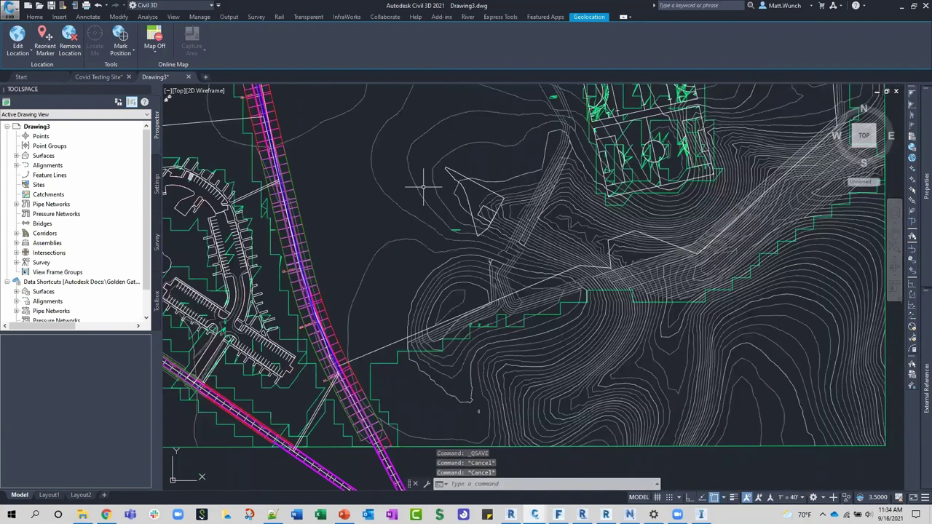
Start Publish Surfaces from the Output tab and save the drawing as Drawing3.dwg in Documents.
{"action": "left_click", "coordinate": [384, 19]}
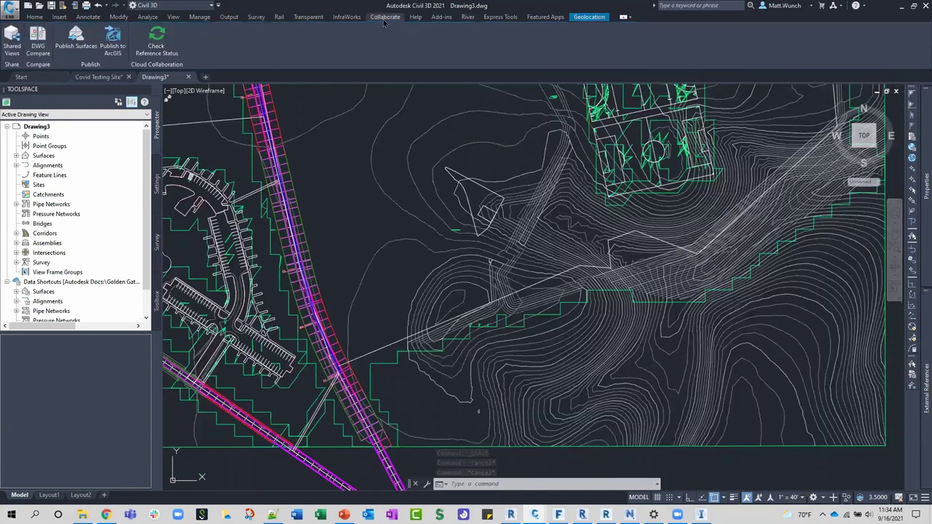
{"action": "left_click", "coordinate": [230, 17]}
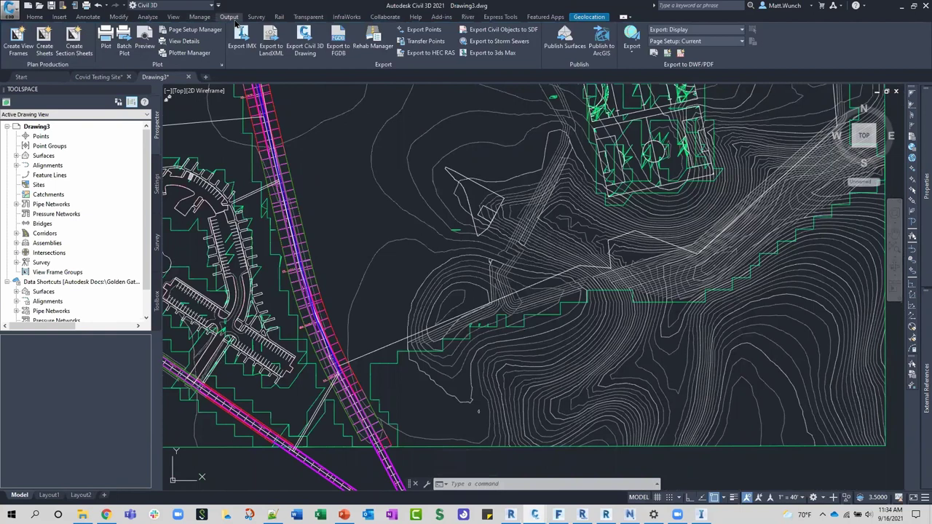
{"action": "left_click", "coordinate": [567, 46]}
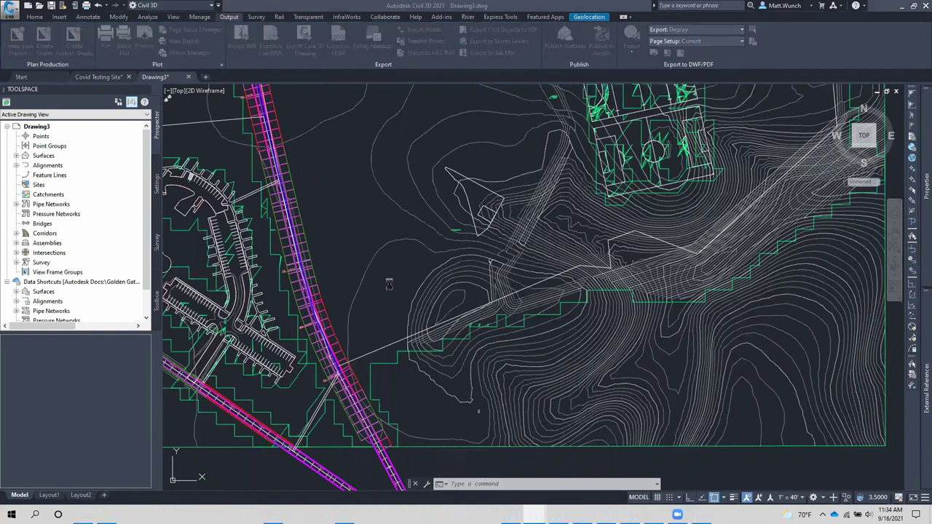
{"action": "left_click", "coordinate": [470, 250]}
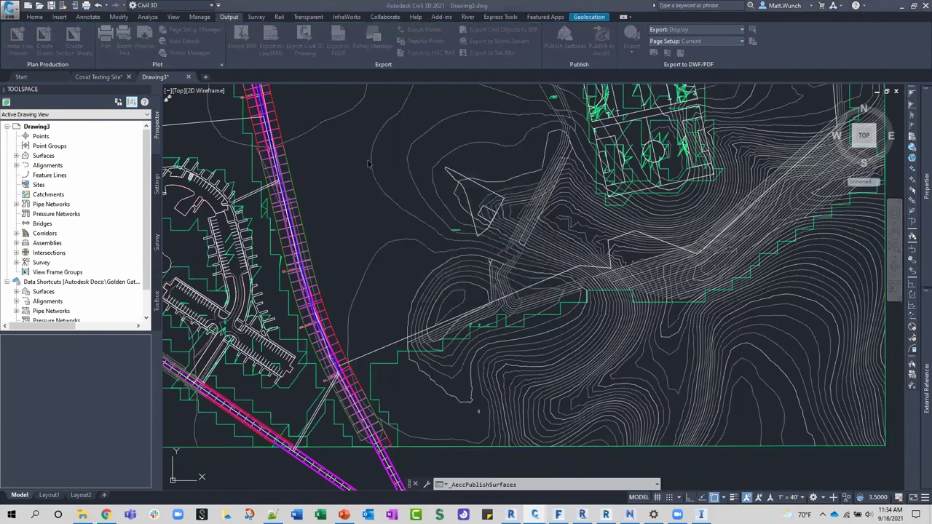
{"action": "left_click_drag", "start_coordinate": [715, 13], "coordinate": [624, 59]}
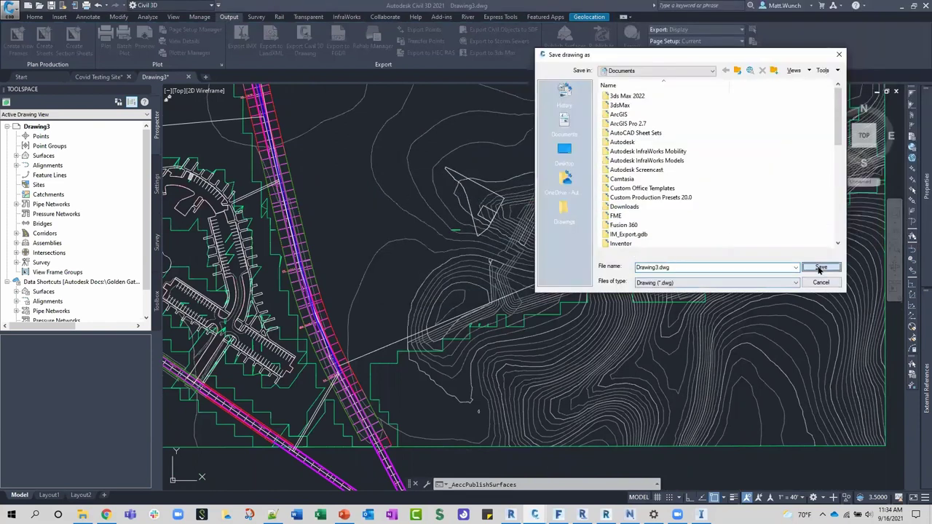
{"action": "left_click", "coordinate": [821, 268]}
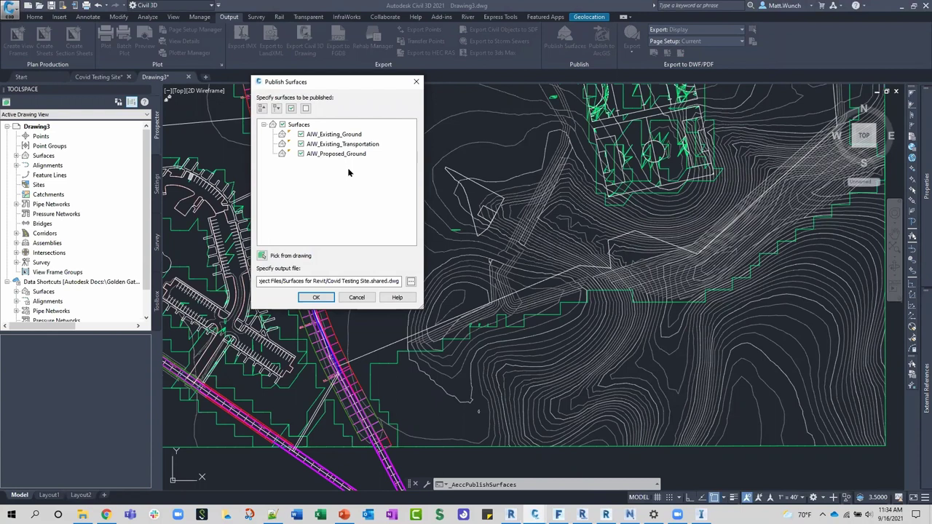
Select only the AIW_Proposed_Ground surface for publishing.
{"action": "left_click_drag", "start_coordinate": [327, 79], "coordinate": [356, 76]}
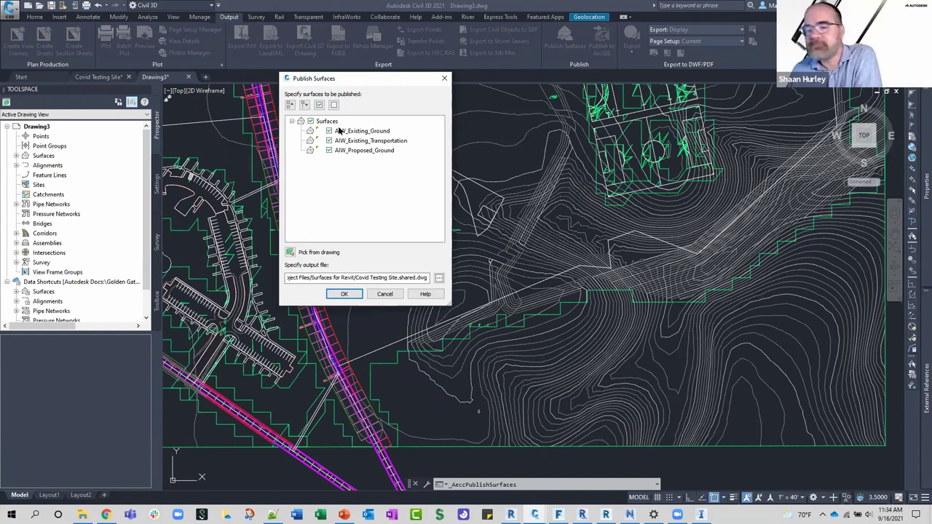
{"action": "left_click", "coordinate": [329, 130]}
{"action": "left_click", "coordinate": [329, 150]}
{"action": "left_click", "coordinate": [330, 141]}
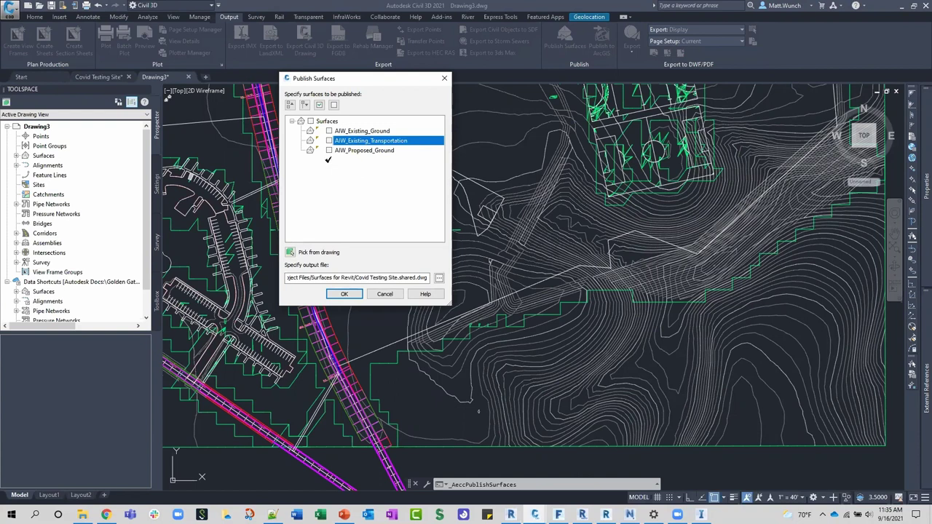
{"action": "left_click", "coordinate": [331, 150]}
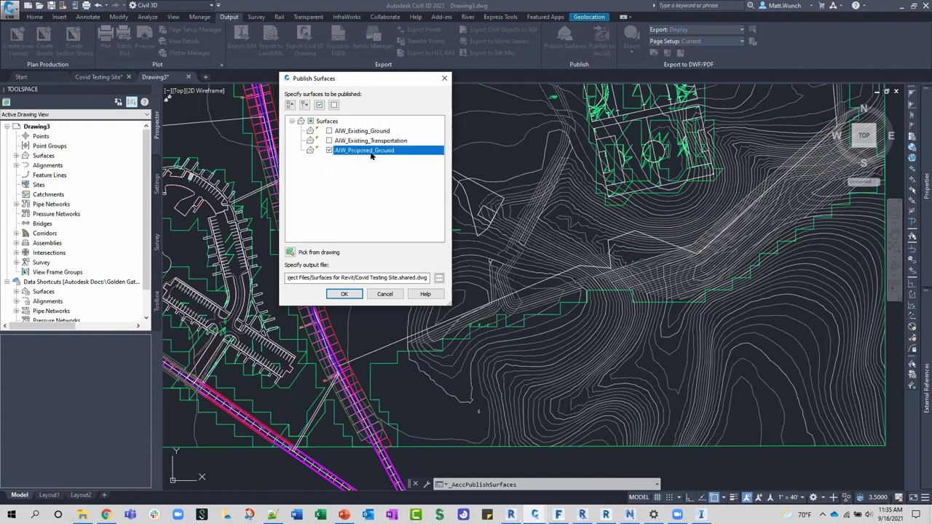
Browse the output path to the Golden Gate folder on Autodesk Docs, then cancel publishing.
{"action": "left_click", "coordinate": [440, 279]}
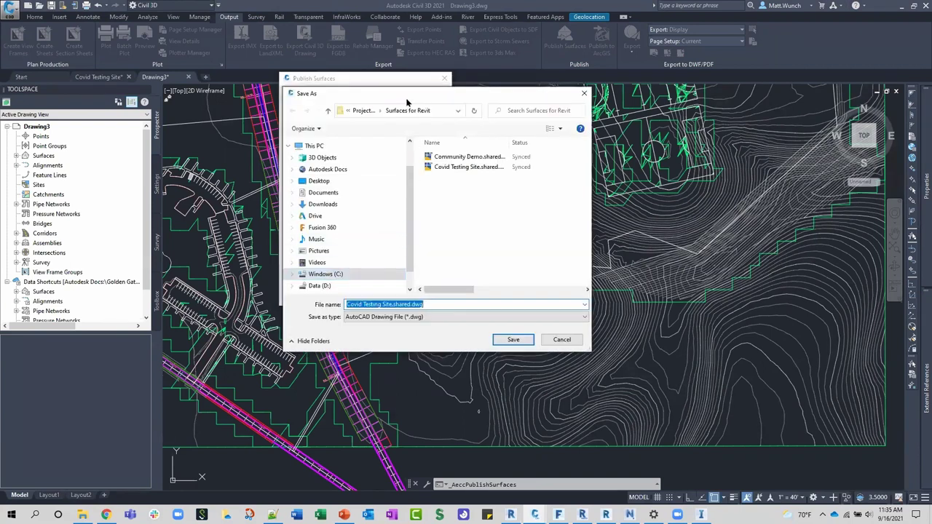
{"action": "left_click", "coordinate": [457, 111]}
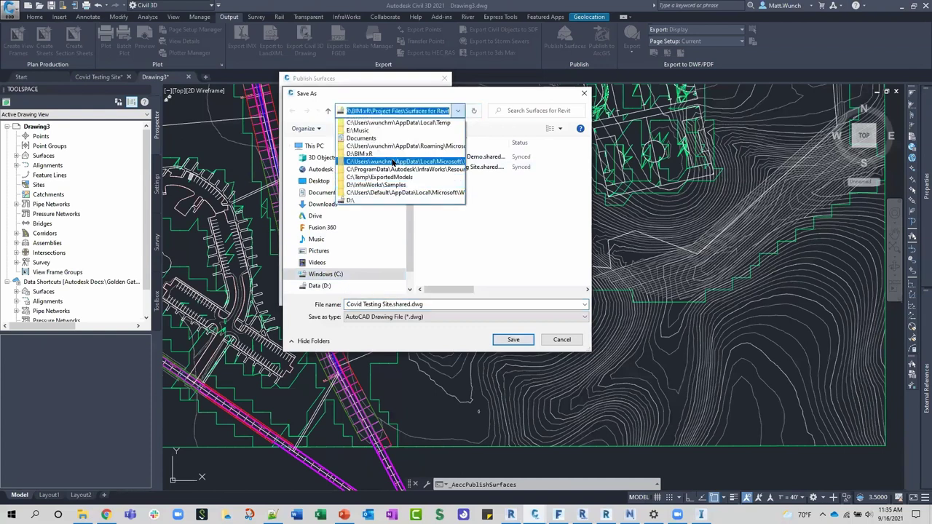
{"action": "left_click", "coordinate": [472, 259]}
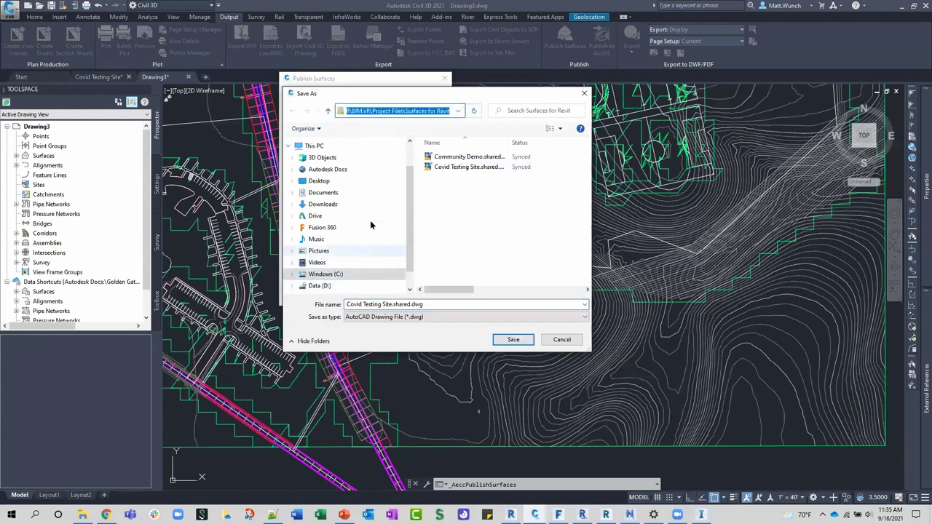
{"action": "left_click", "coordinate": [328, 170]}
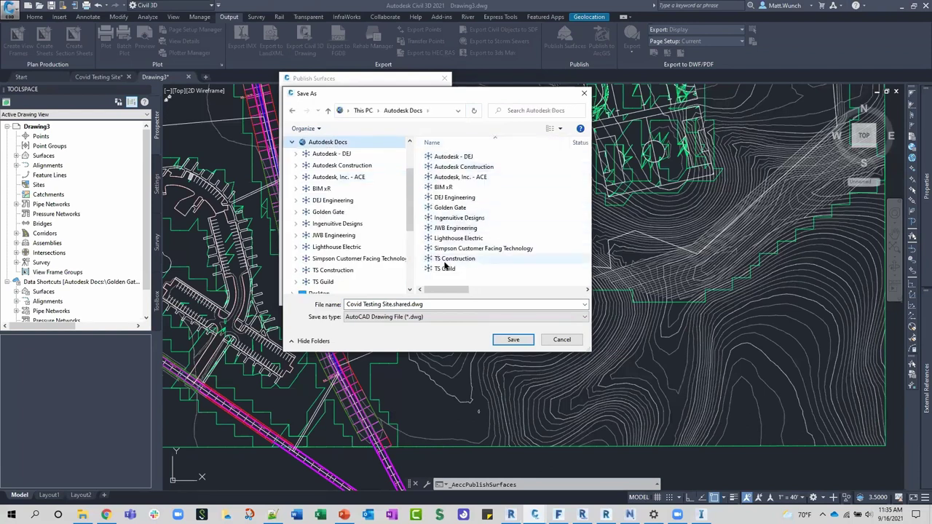
{"action": "double_click", "coordinate": [447, 206]}
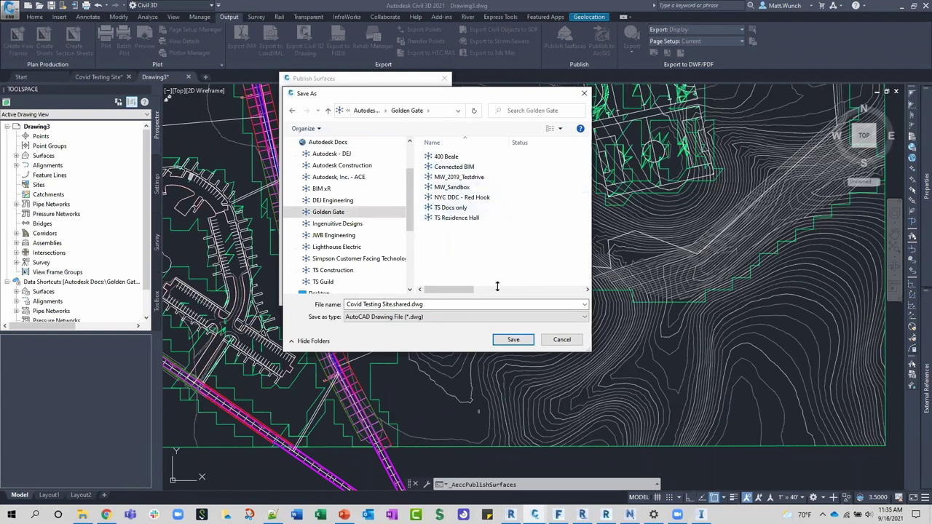
{"action": "left_click", "coordinate": [562, 340]}
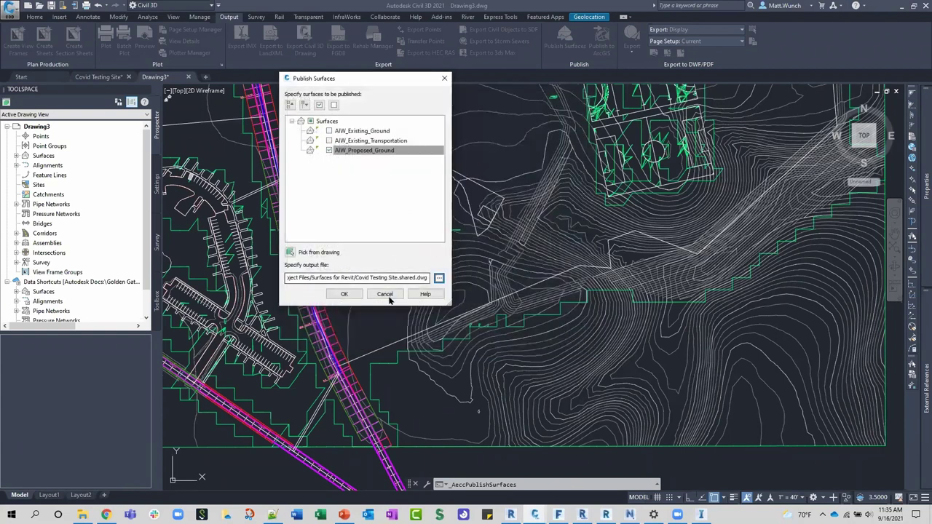
{"action": "left_click", "coordinate": [385, 294]}
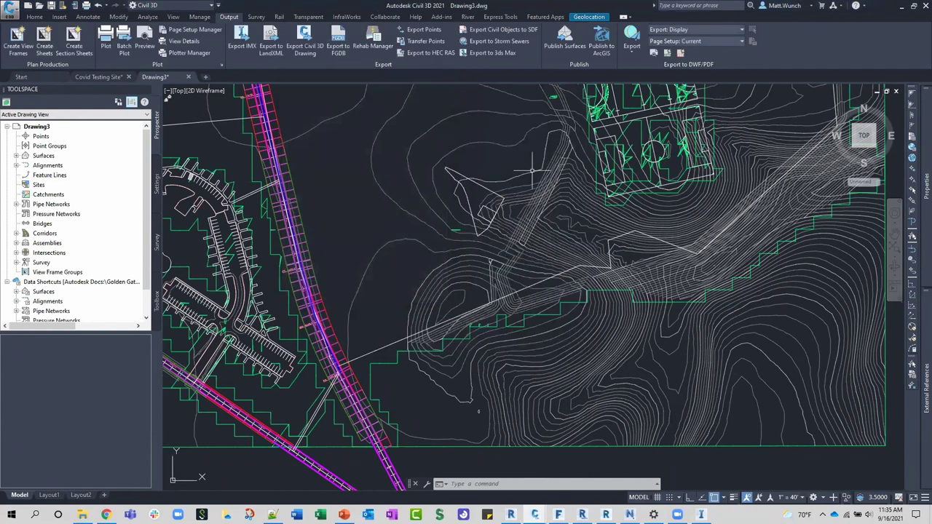
Switch to Revit 2022 and look through the recent documents list.
{"action": "left_click", "coordinate": [510, 515]}
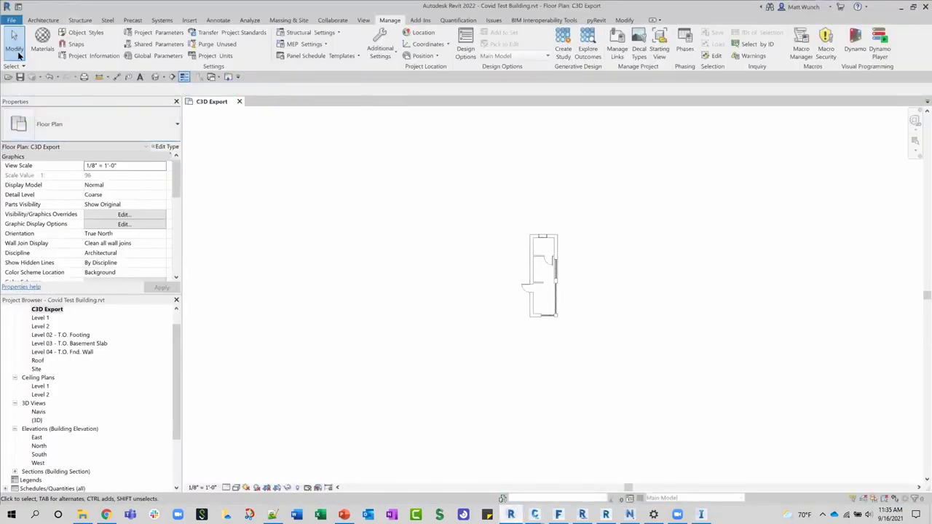
{"action": "left_click", "coordinate": [9, 21]}
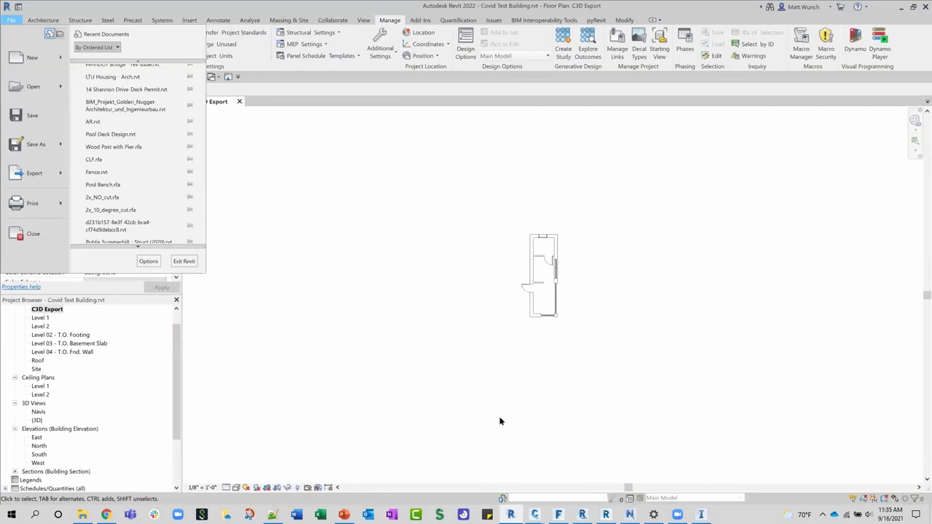
{"action": "left_click", "coordinate": [377, 354]}
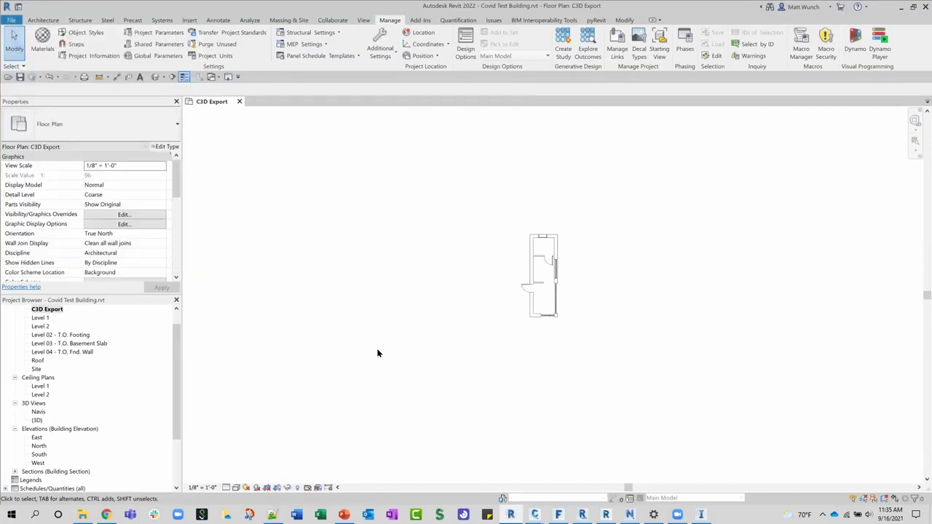
{"action": "left_click", "coordinate": [12, 21]}
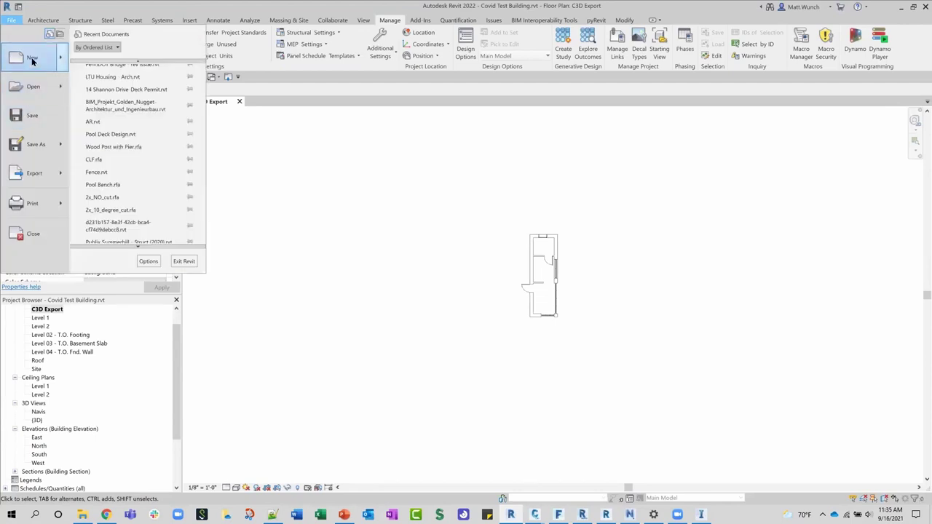
Create a new project, Project2, and open Link Topography from the Insert tab.
{"action": "left_click", "coordinate": [32, 61]}
{"action": "left_click", "coordinate": [533, 290]}
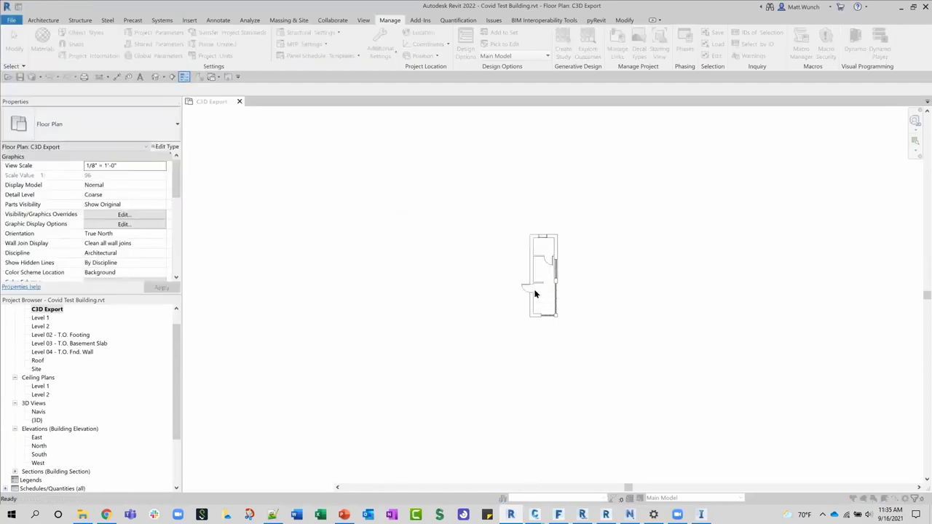
{"action": "left_click", "coordinate": [432, 290]}
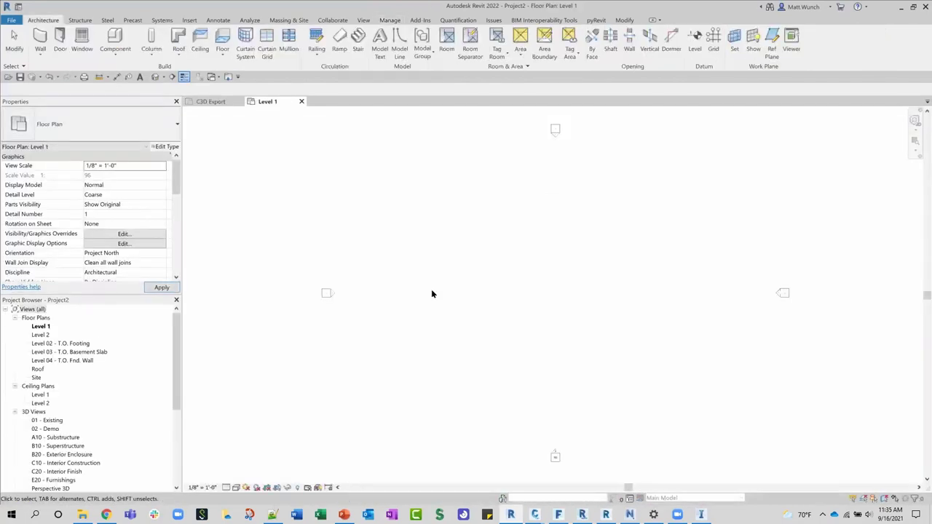
{"action": "left_click", "coordinate": [190, 20]}
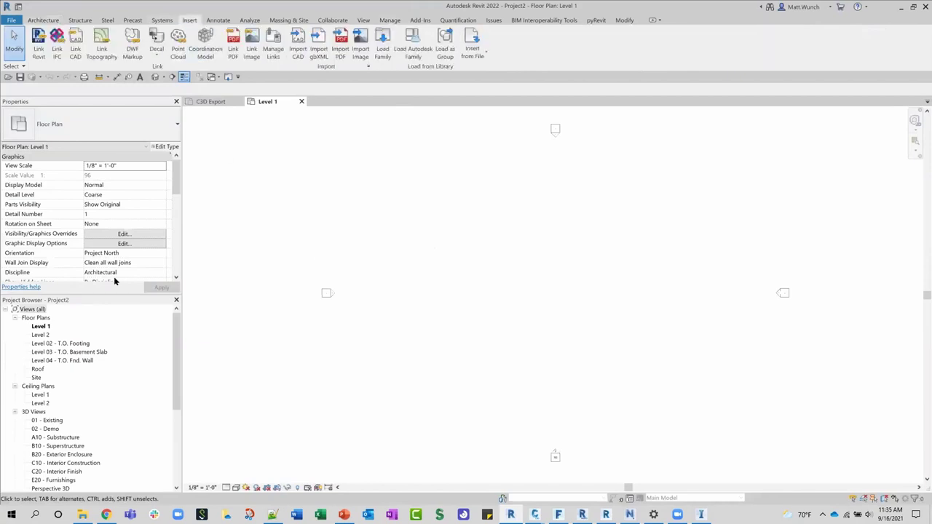
{"action": "left_click", "coordinate": [101, 43]}
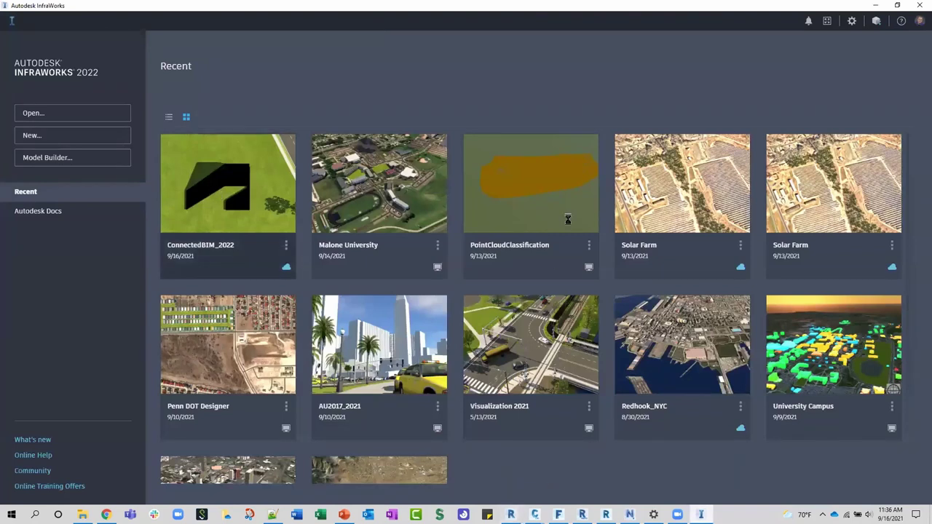
Check the InfraWorks model, then close the ReCap Photo school model.
{"action": "mouse_move", "coordinate": [511, 514]}
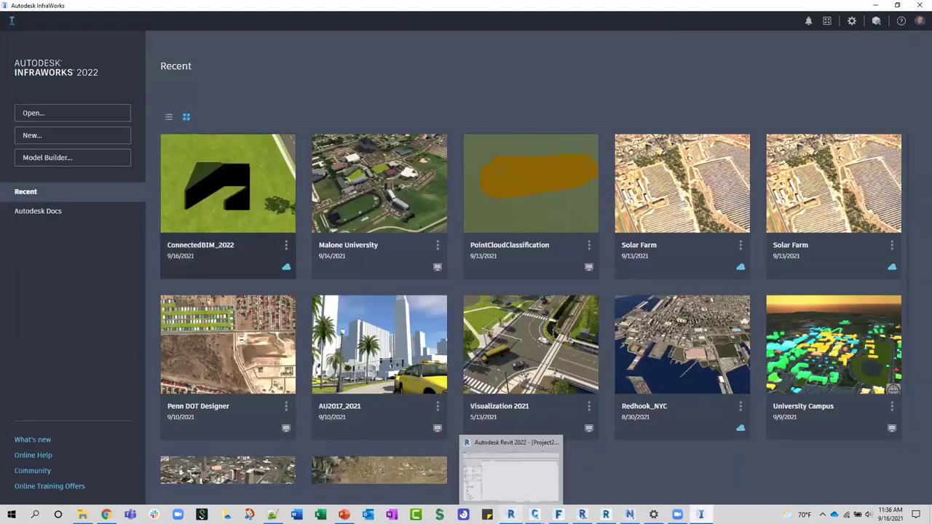
{"action": "left_click", "coordinate": [514, 457]}
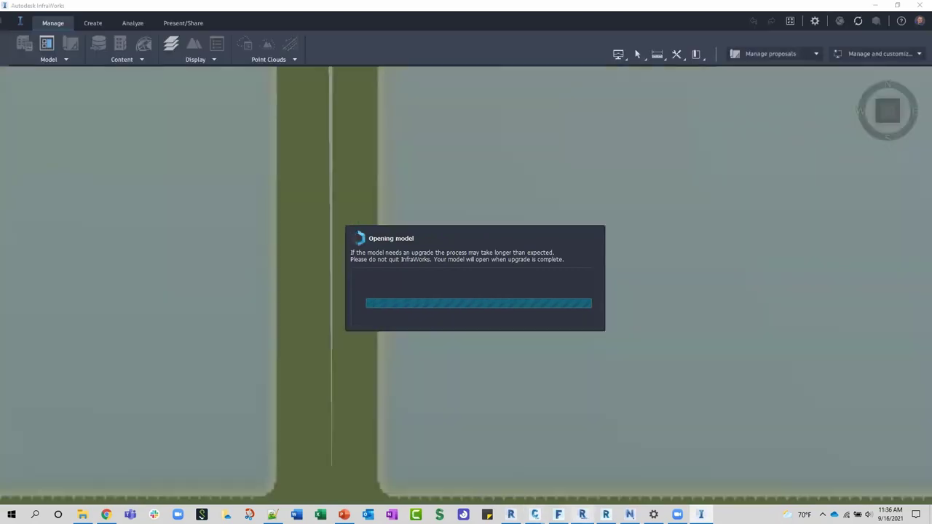
{"action": "mouse_move", "coordinate": [581, 514]}
{"action": "left_click", "coordinate": [582, 470]}
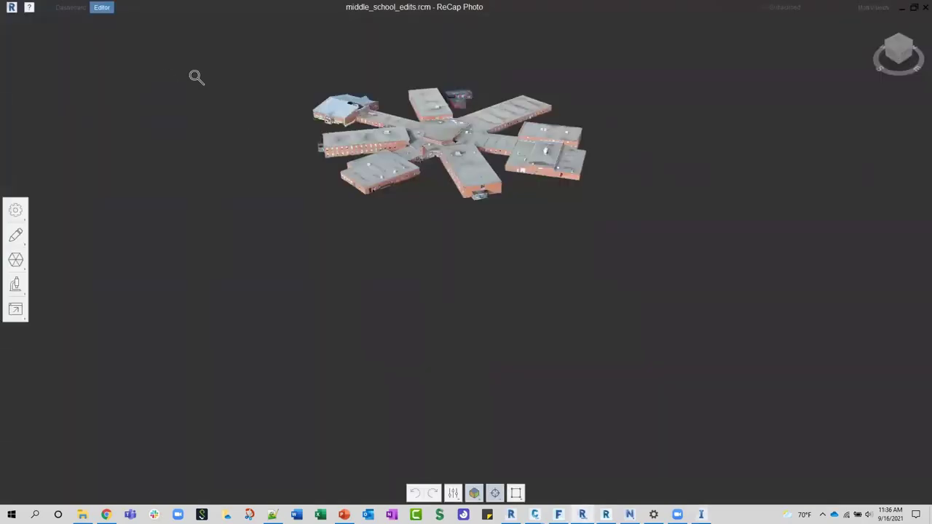
{"action": "left_click", "coordinate": [924, 7]}
Exit ReCap Pro's school point cloud without saving changes.
{"action": "mouse_move", "coordinate": [582, 514]}
{"action": "left_click", "coordinate": [582, 480]}
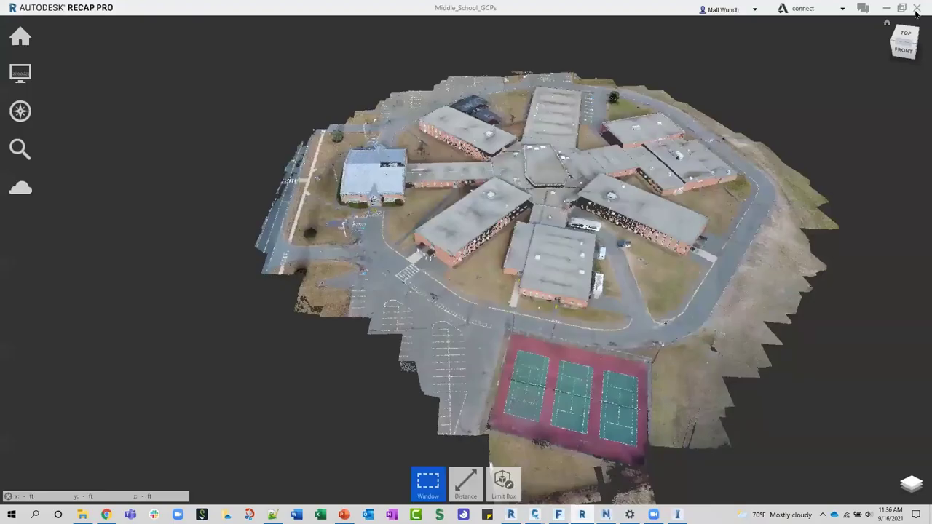
{"action": "left_click", "coordinate": [917, 7]}
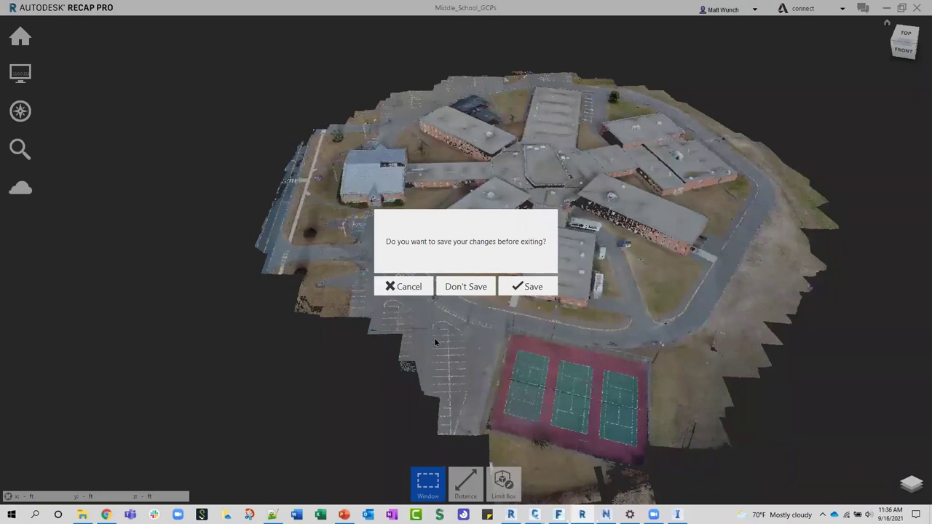
{"action": "left_click", "coordinate": [486, 291]}
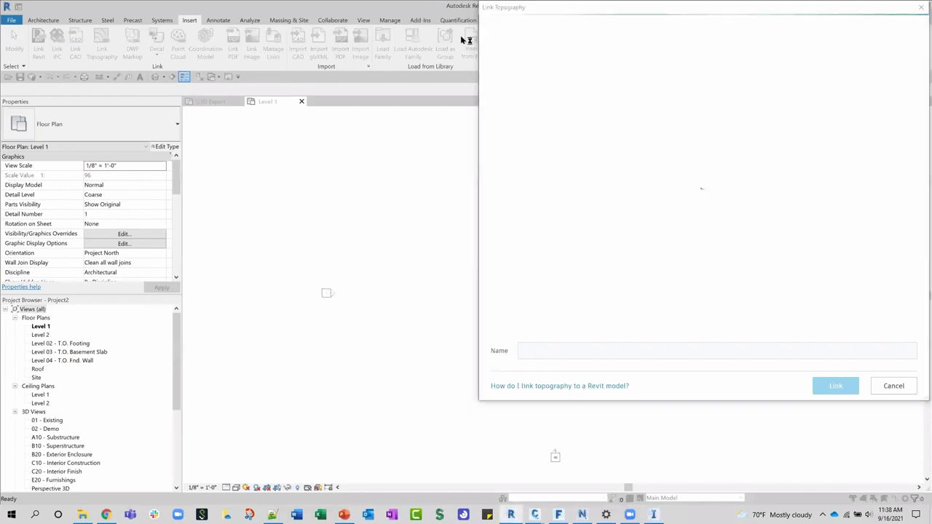
End the unresponsive Autodesk Revit task in Task Manager.
{"action": "key", "text": "ctrl+shift+Escape"}
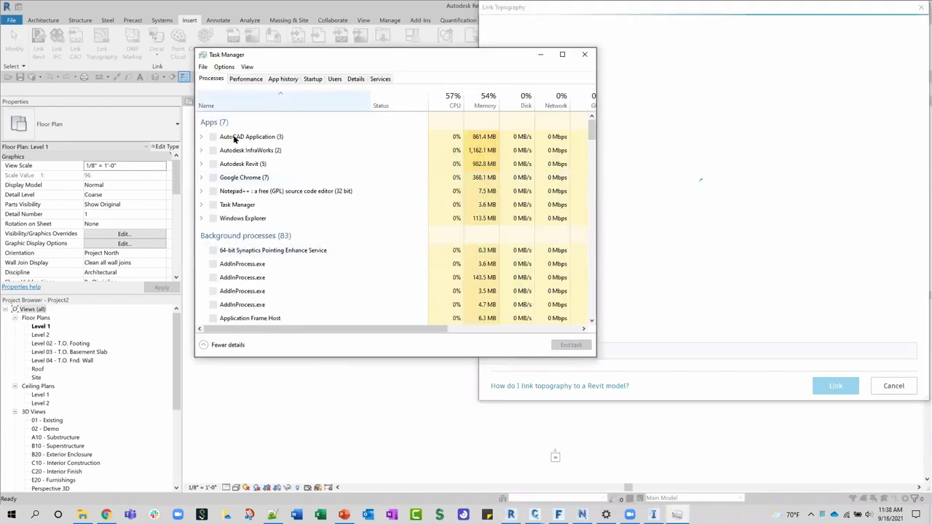
{"action": "right_click", "coordinate": [262, 164]}
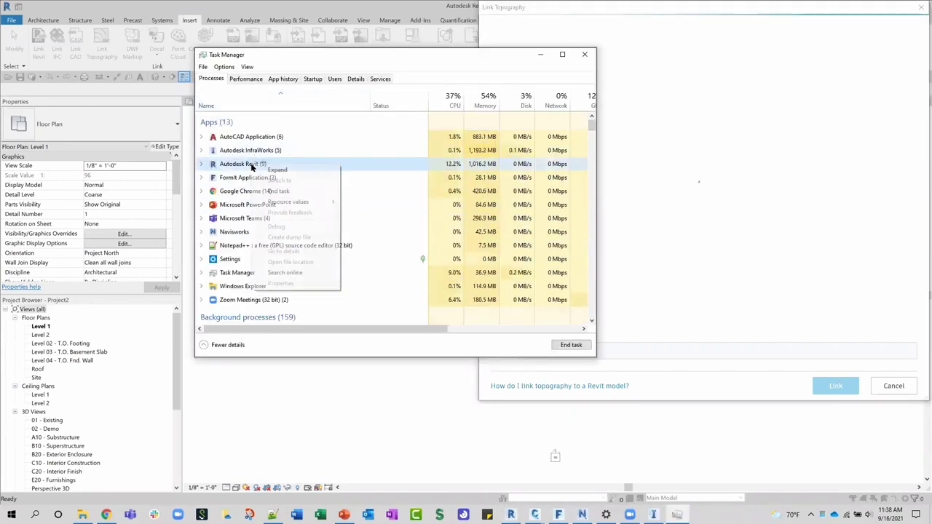
{"action": "left_click", "coordinate": [241, 166]}
{"action": "right_click", "coordinate": [240, 165]}
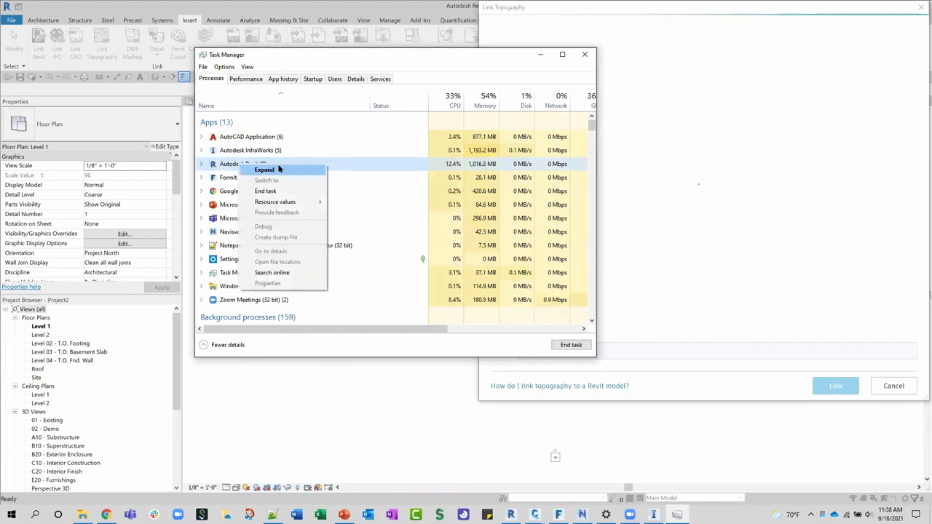
{"action": "left_click", "coordinate": [266, 191]}
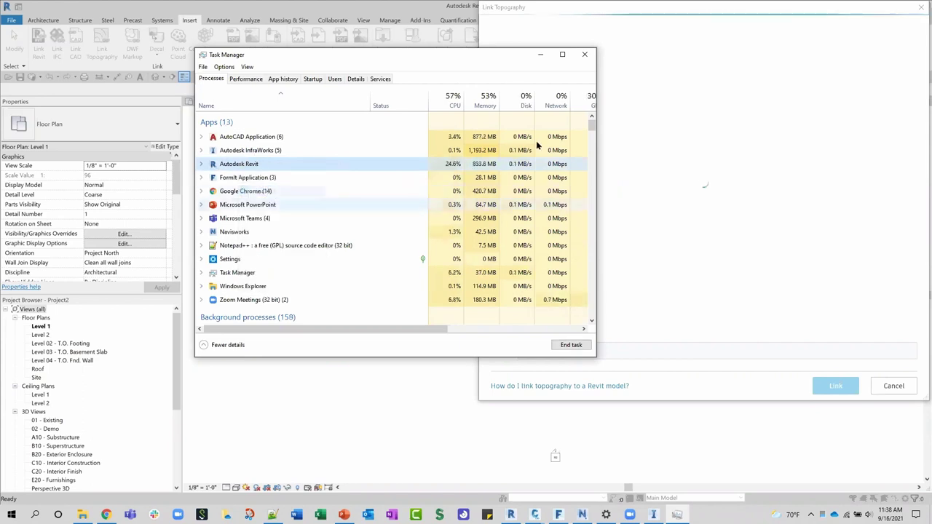
{"action": "left_click", "coordinate": [587, 57]}
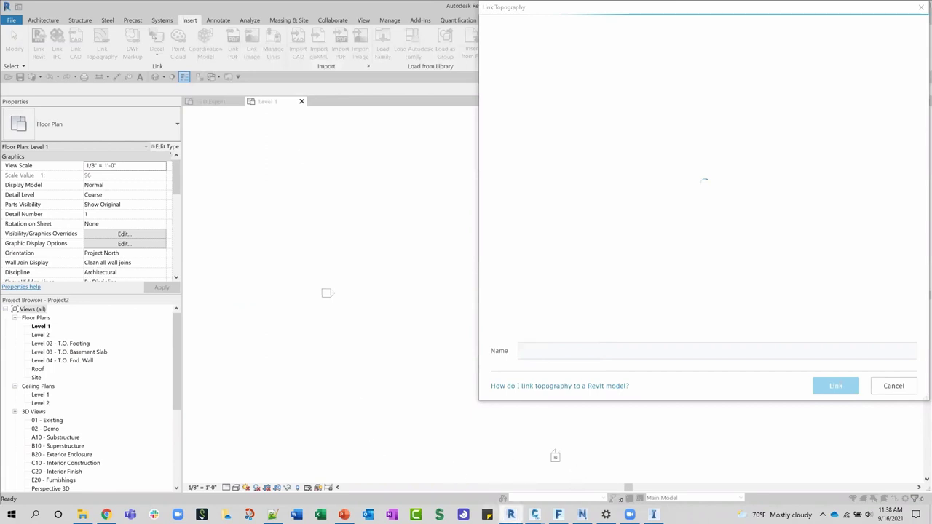
Launch a new Revit 2022 session and close the stalled Link Topography window.
{"action": "right_click", "coordinate": [510, 515]}
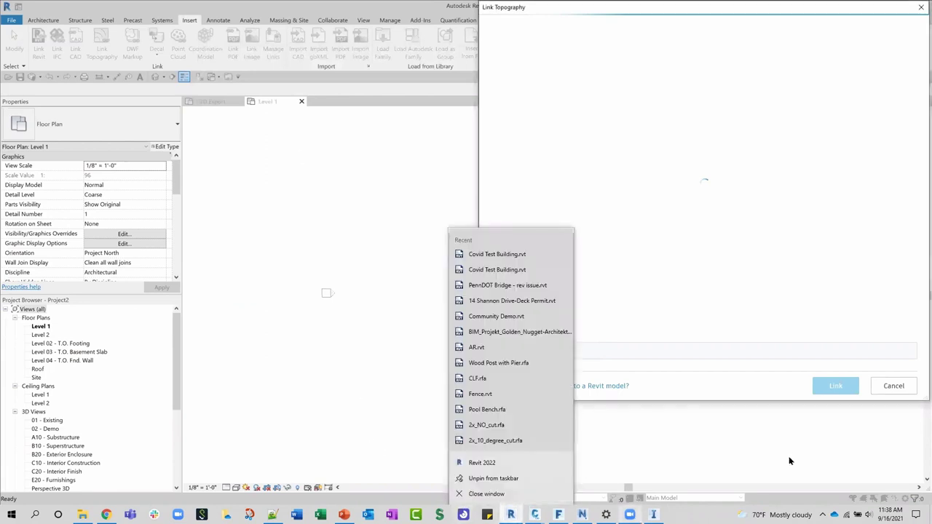
{"action": "left_click", "coordinate": [492, 465]}
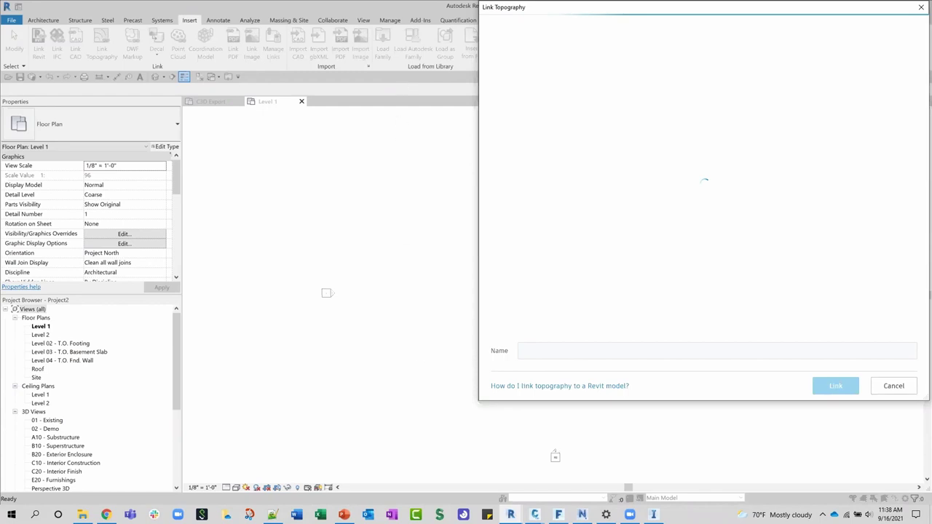
{"action": "mouse_move", "coordinate": [510, 514]}
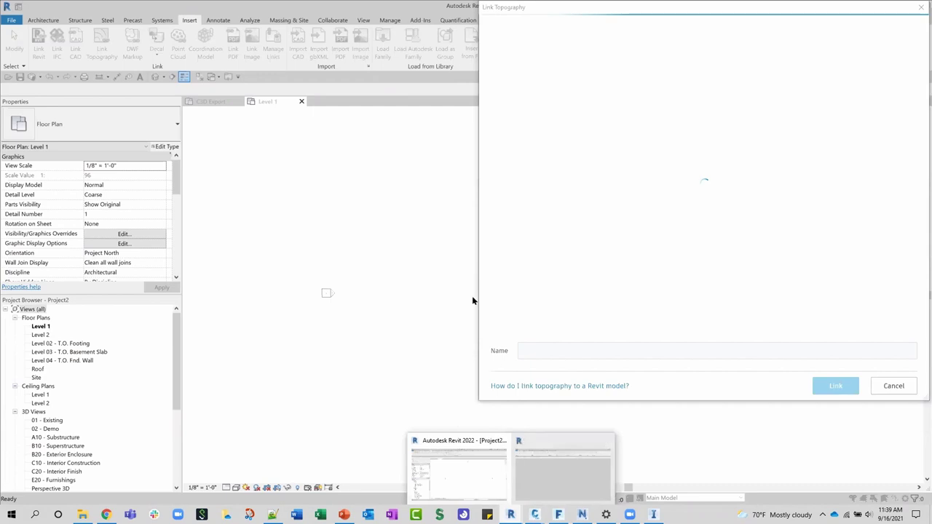
{"action": "left_click", "coordinate": [920, 7]}
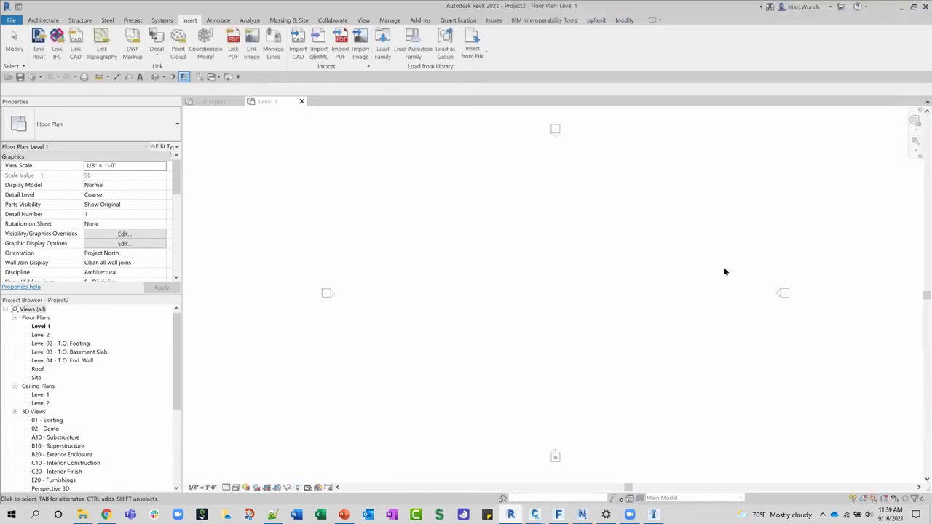
{"action": "left_click", "coordinate": [211, 101]}
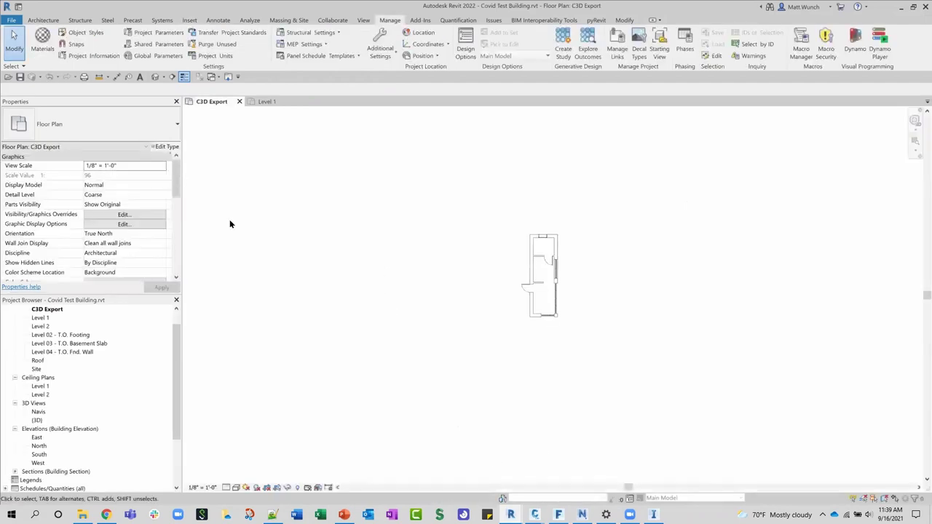
{"action": "left_click", "coordinate": [270, 101]}
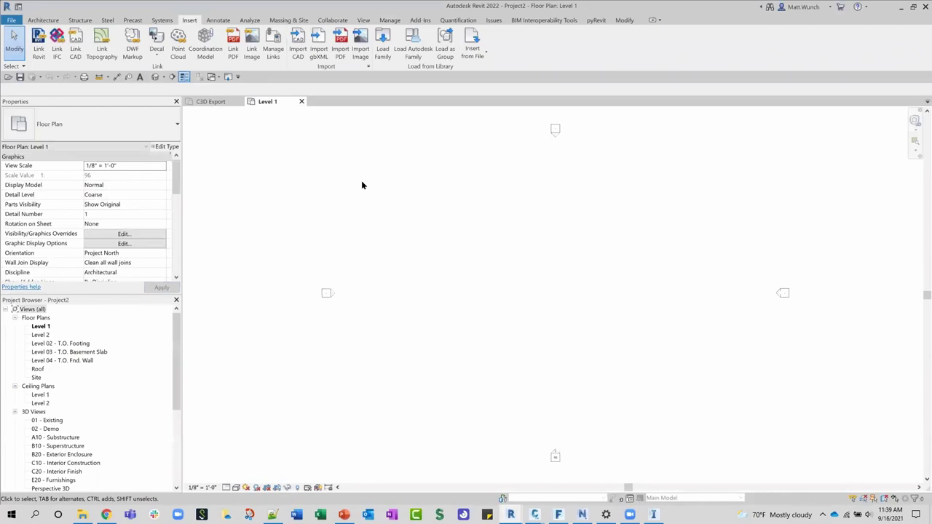
{"action": "left_click", "coordinate": [389, 20]}
{"action": "left_click", "coordinate": [420, 33]}
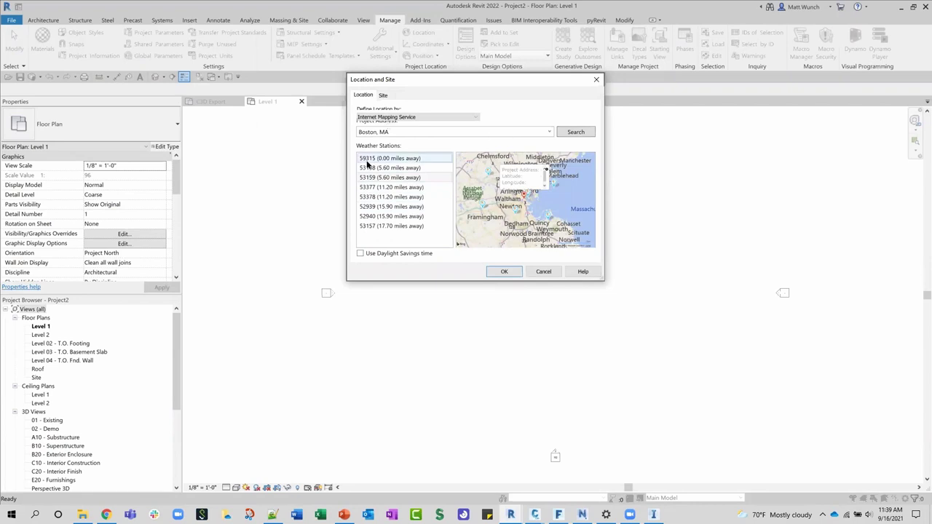
{"action": "left_click", "coordinate": [544, 272]}
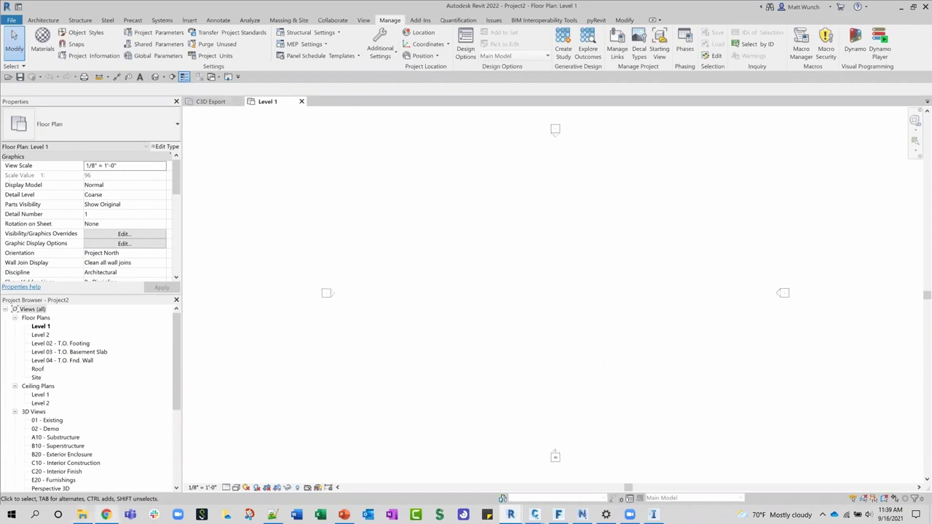
{"action": "left_click", "coordinate": [106, 515]}
{"action": "left_click", "coordinate": [175, 8]}
{"action": "scroll", "coordinate": [350, 264], "scroll_direction": "down", "scroll_amount": 3}
{"action": "scroll", "coordinate": [350, 264], "scroll_direction": "down", "scroll_amount": 2}
{"action": "left_click_drag", "start_coordinate": [159, 160], "coordinate": [246, 168]}
{"action": "left_click", "coordinate": [271, 173]}
{"action": "left_click_drag", "start_coordinate": [162, 183], "coordinate": [288, 184]}
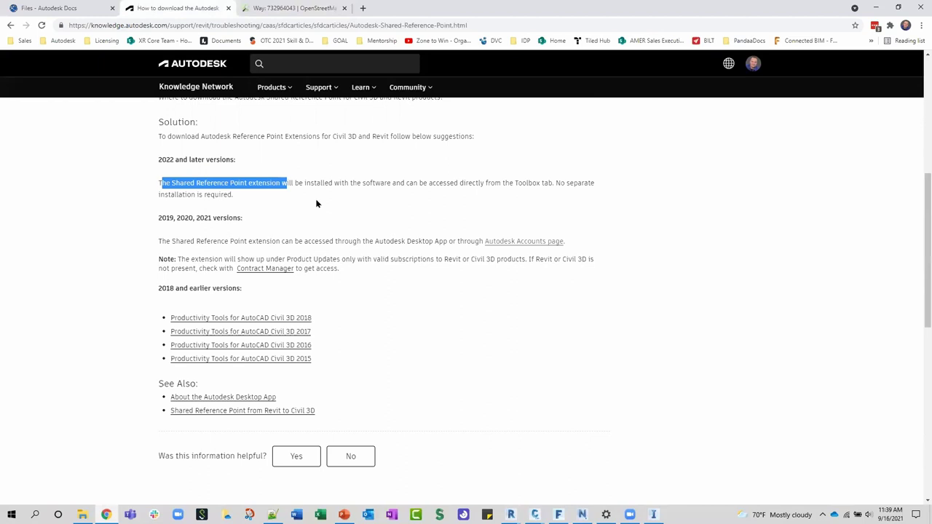
{"action": "left_click", "coordinate": [323, 236]}
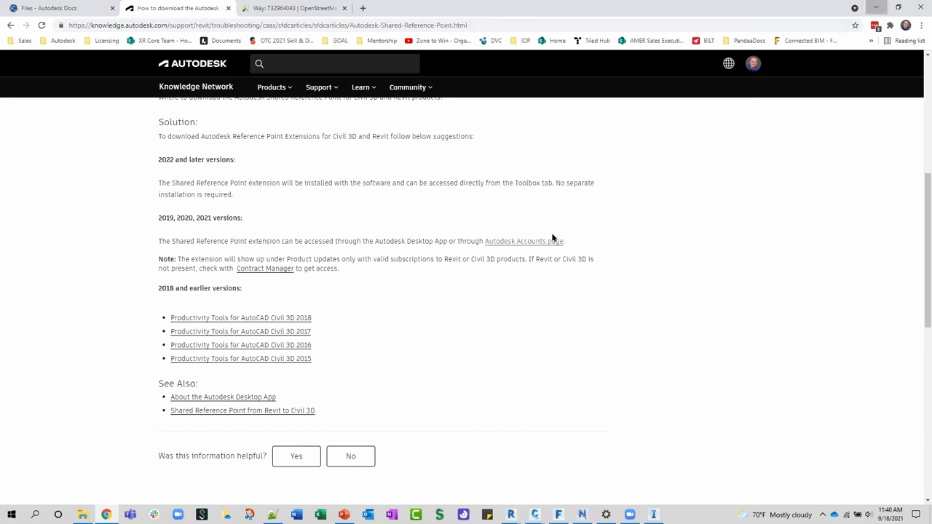
{"action": "key", "text": "alt+Tab"}
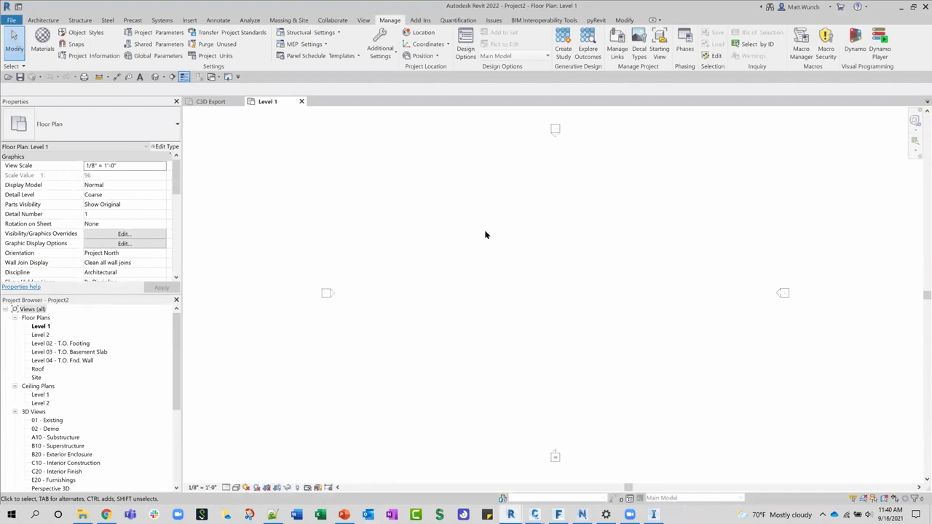
Show the C3D Export plan and confirm its location near Windsor (41.956, -72.563) unchanged.
{"action": "left_click", "coordinate": [211, 102]}
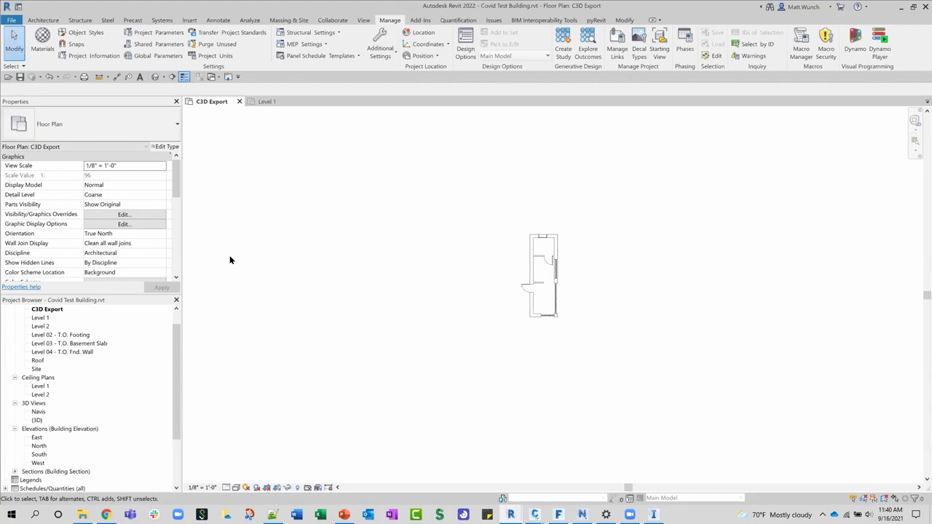
{"action": "left_click", "coordinate": [421, 32]}
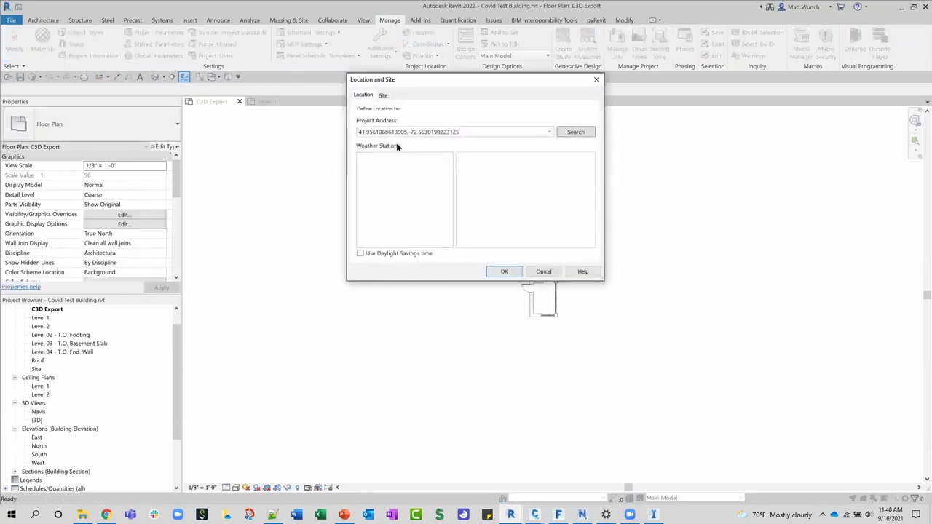
{"action": "left_click", "coordinate": [382, 95]}
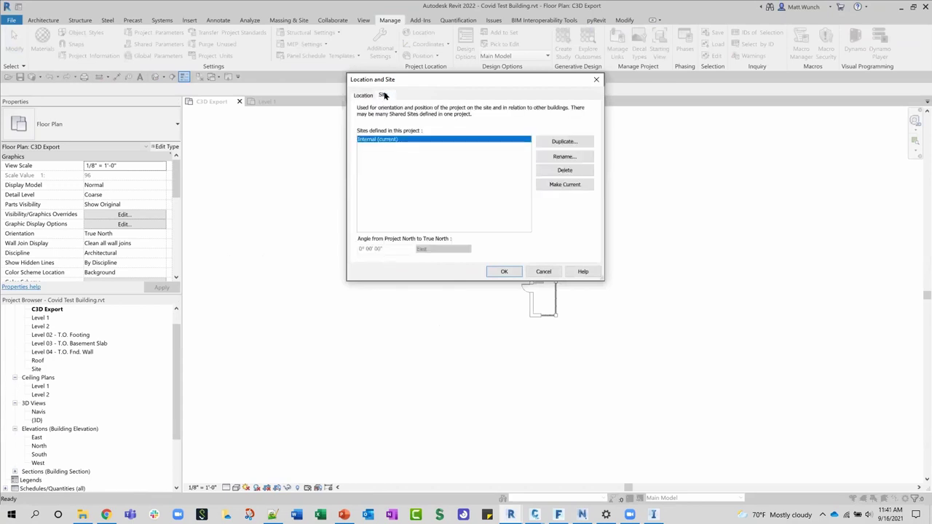
{"action": "left_click", "coordinate": [363, 95]}
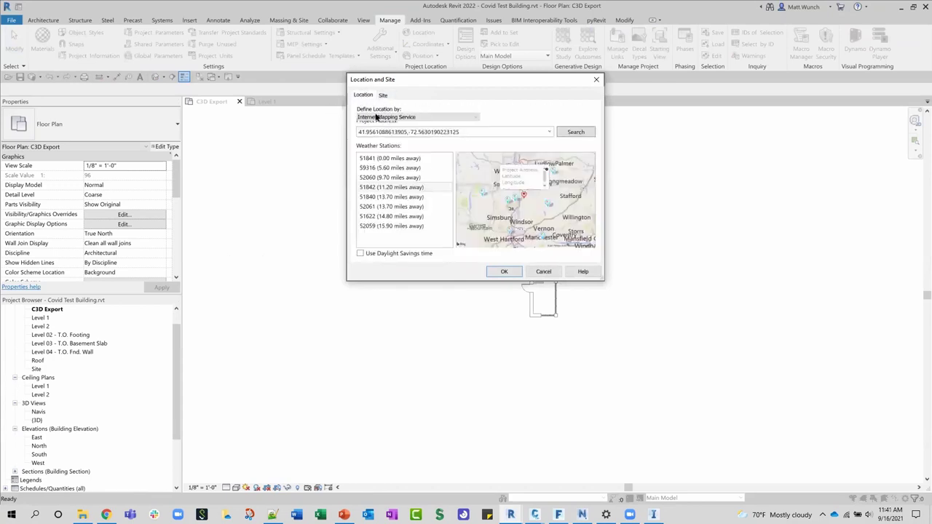
{"action": "left_click", "coordinate": [542, 272]}
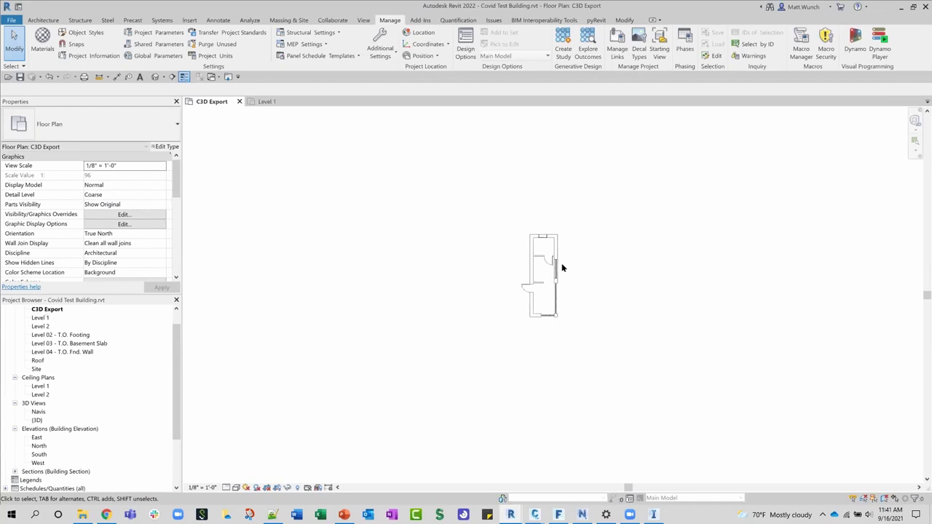
{"action": "scroll", "coordinate": [560, 267], "scroll_direction": "up", "scroll_amount": 2}
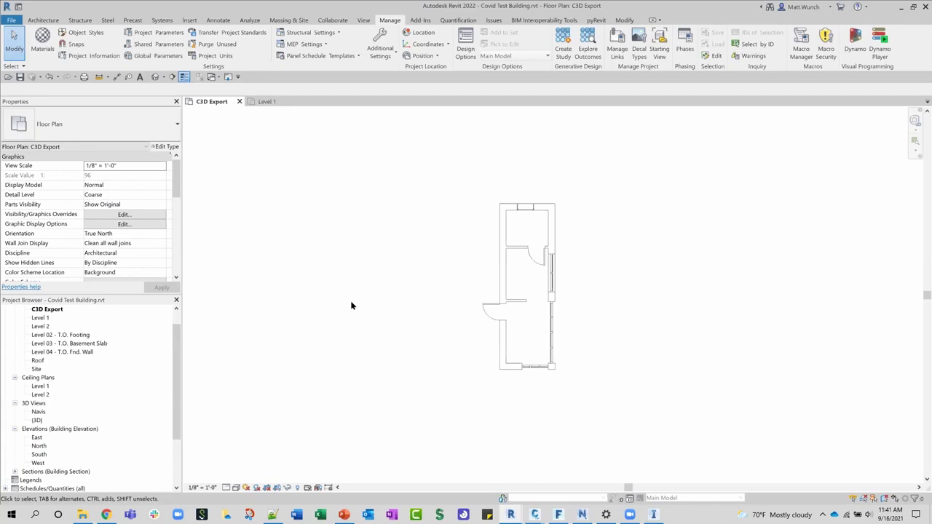
Start a DWG export and set the export units to Feet with Shared Coordinates.
{"action": "left_click", "coordinate": [12, 22]}
{"action": "mouse_move", "coordinate": [53, 180]}
{"action": "mouse_move", "coordinate": [123, 65]}
{"action": "left_click", "coordinate": [219, 56]}
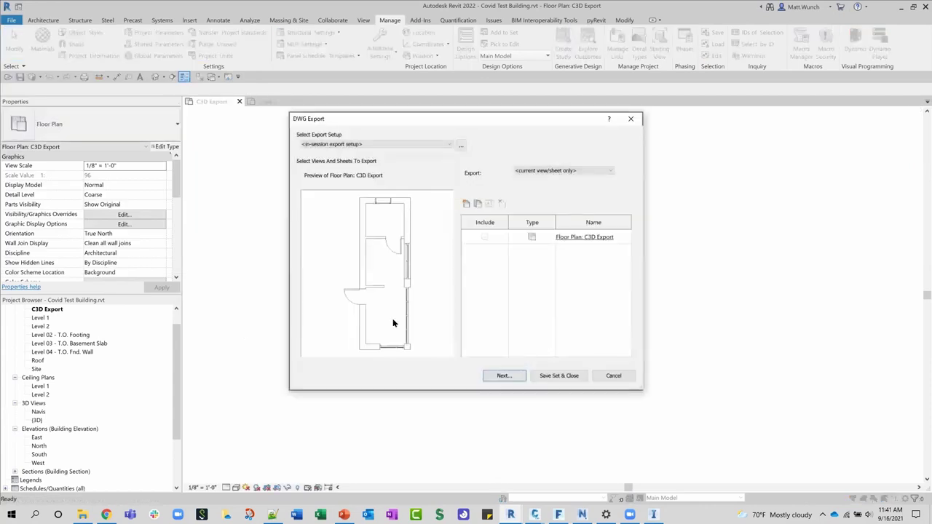
{"action": "left_click", "coordinate": [460, 145]}
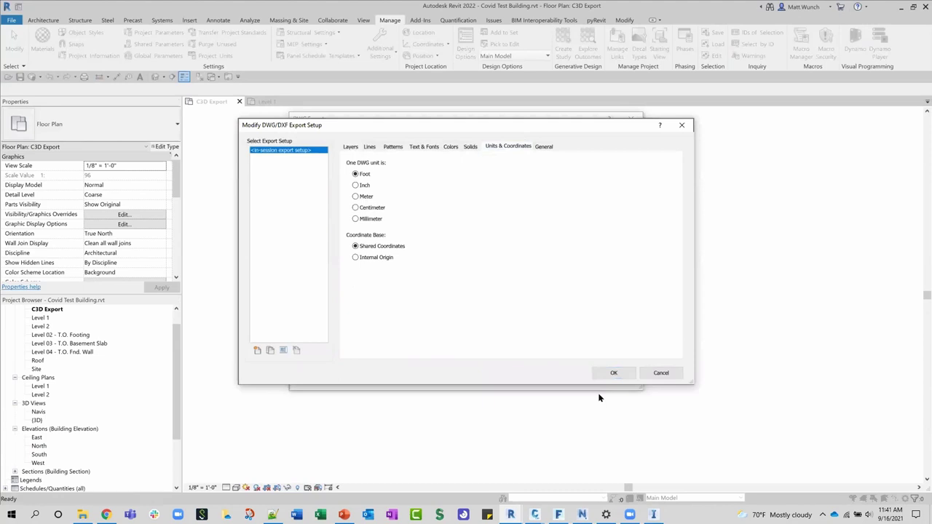
{"action": "left_click", "coordinate": [614, 373]}
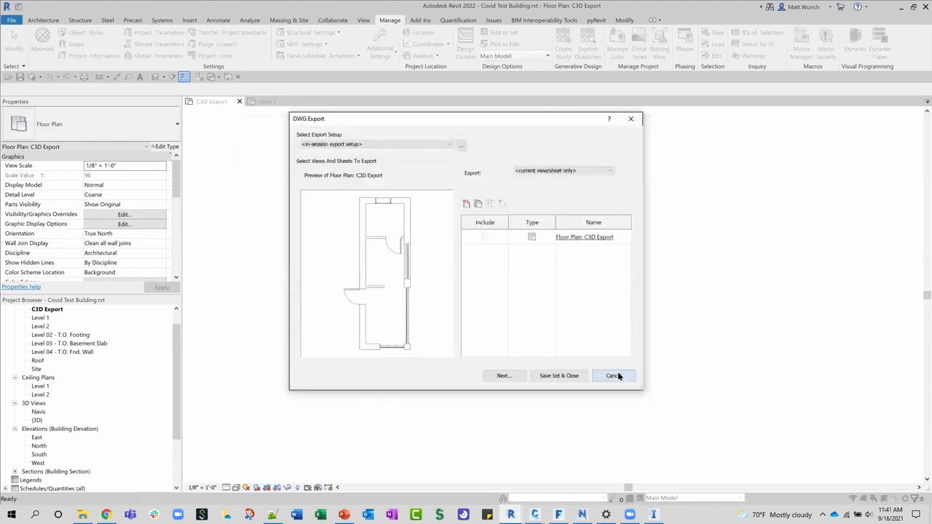
{"action": "left_click", "coordinate": [462, 147]}
{"action": "left_click", "coordinate": [491, 147]}
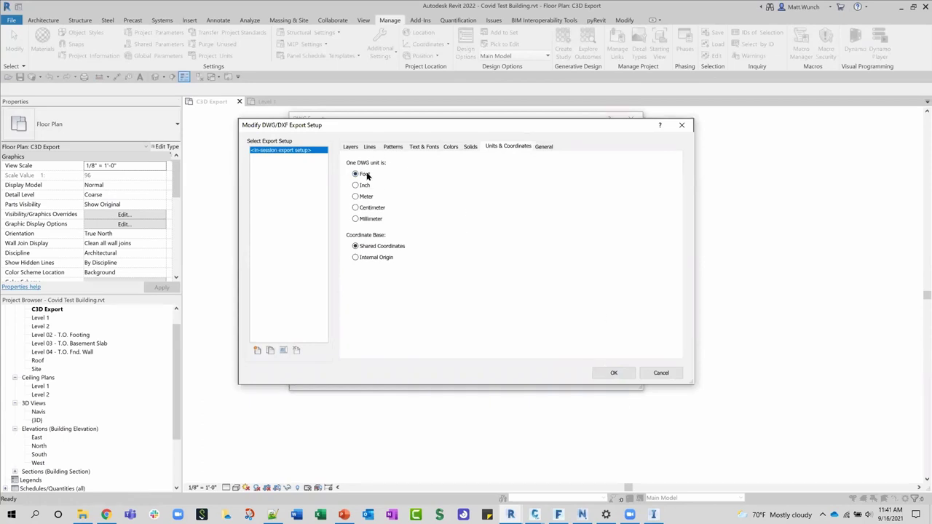
{"action": "left_click", "coordinate": [617, 373]}
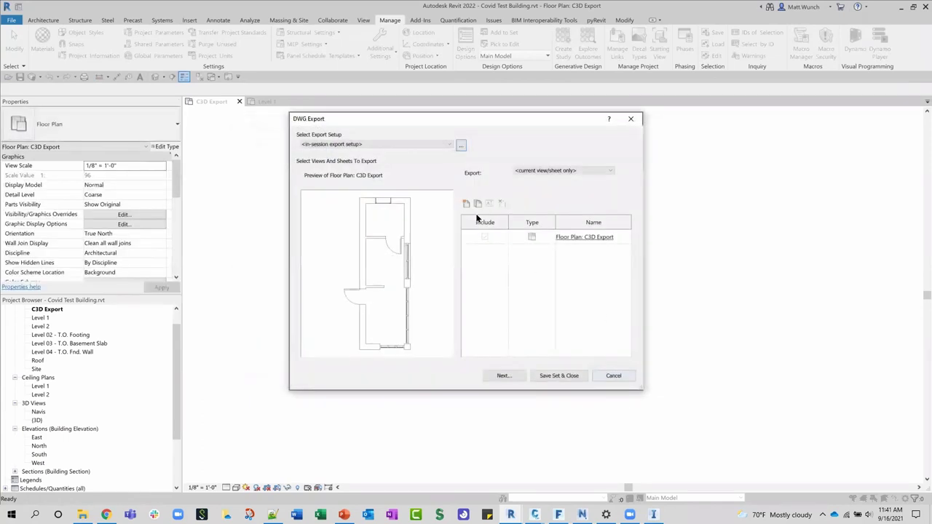
Save the export as C3D Export in the BIM xR project's DWGs for C3D folder.
{"action": "left_click", "coordinate": [504, 376]}
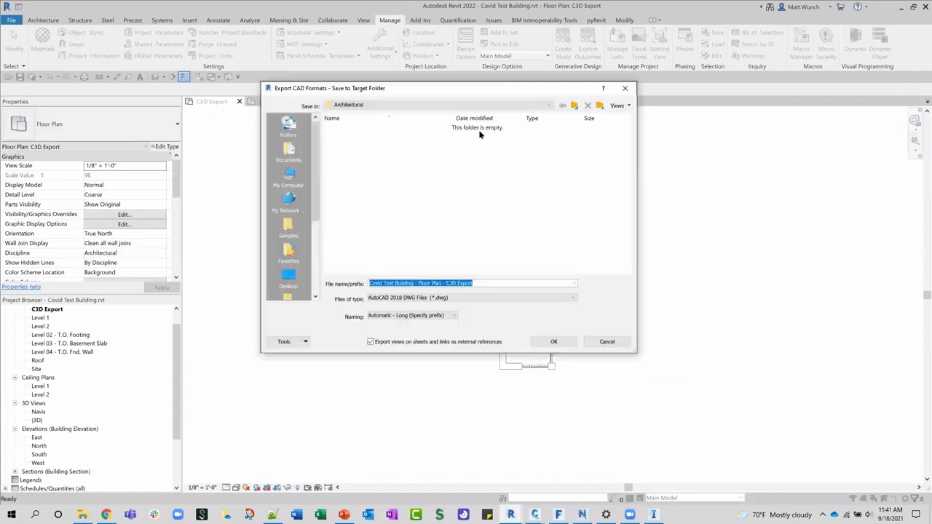
{"action": "left_click", "coordinate": [370, 105]}
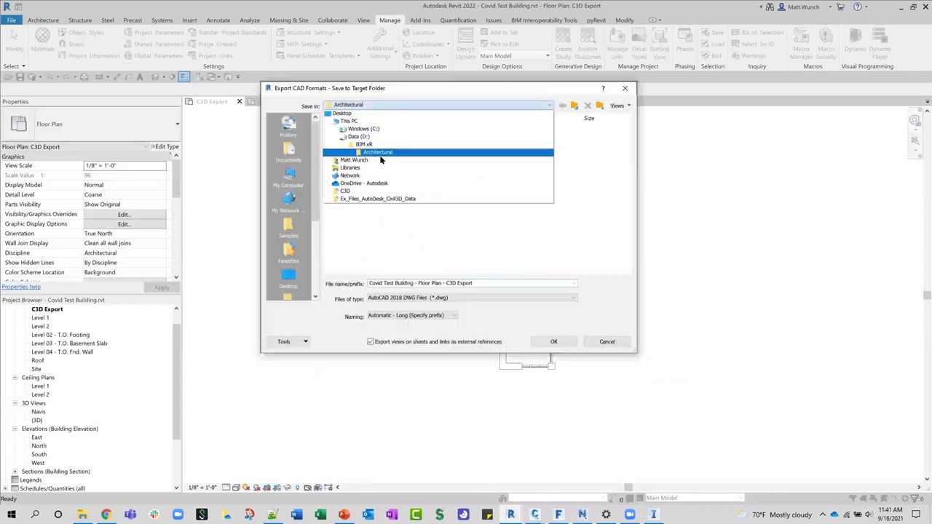
{"action": "left_click", "coordinate": [364, 144]}
{"action": "double_click", "coordinate": [357, 171]}
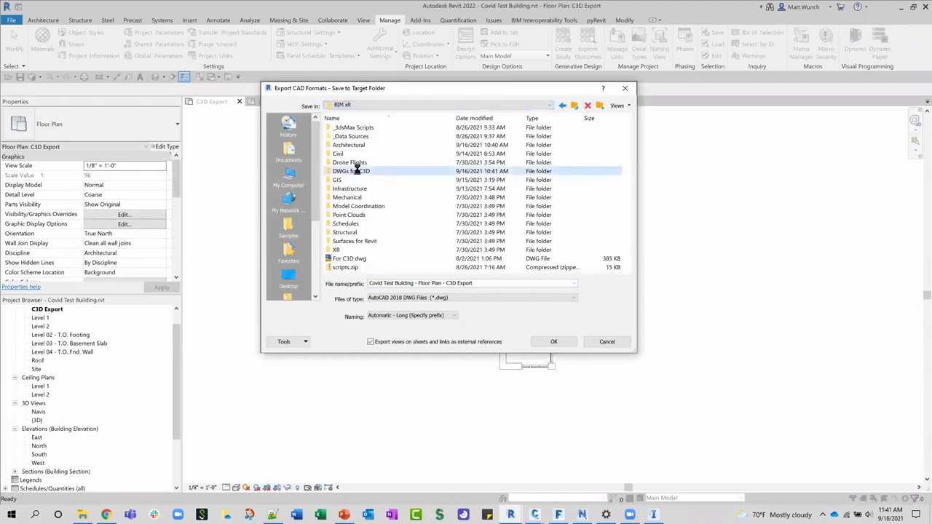
{"action": "double_click", "coordinate": [494, 284]}
{"action": "left_click", "coordinate": [499, 284]}
{"action": "left_click_drag", "start_coordinate": [445, 284], "coordinate": [320, 287]}
{"action": "key", "text": "BackSpace"}
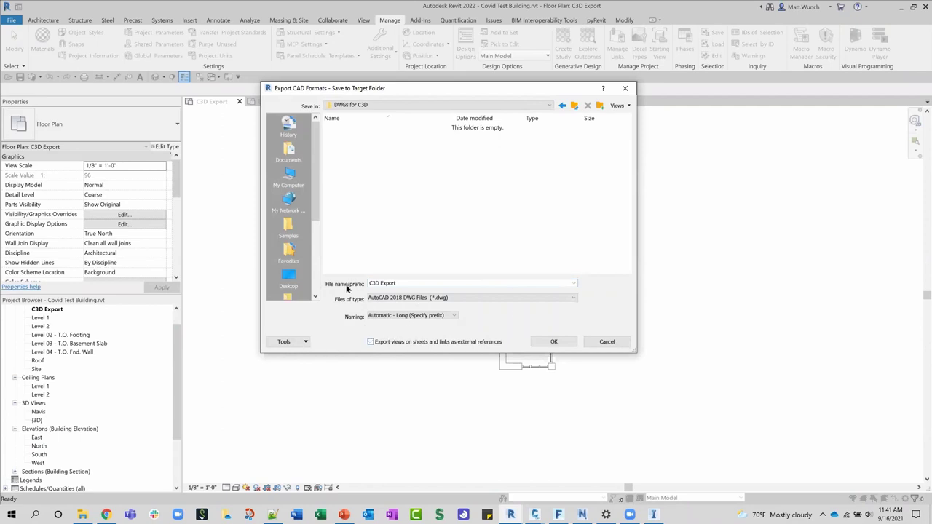
{"action": "left_click", "coordinate": [553, 342]}
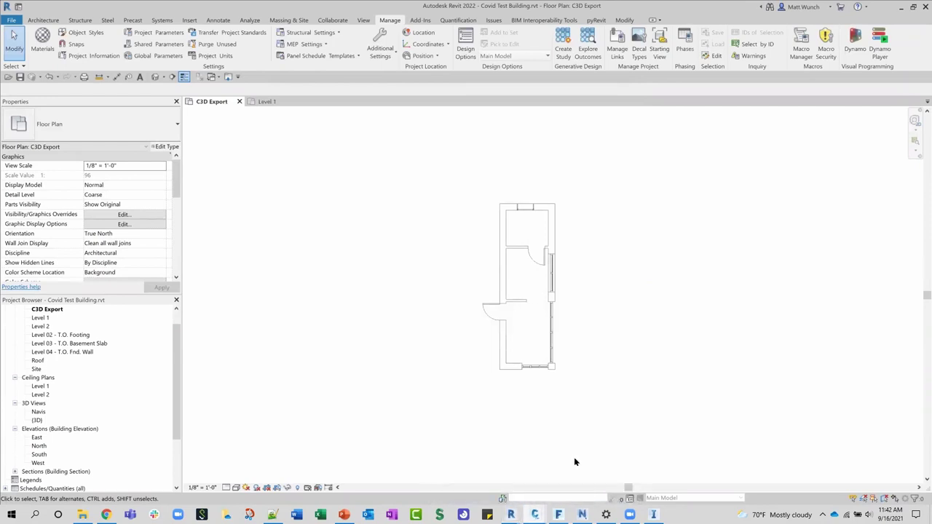
Attach C3D Export.dwg as an external reference in the Civil 3D drawing.
{"action": "key", "text": "alt+Tab"}
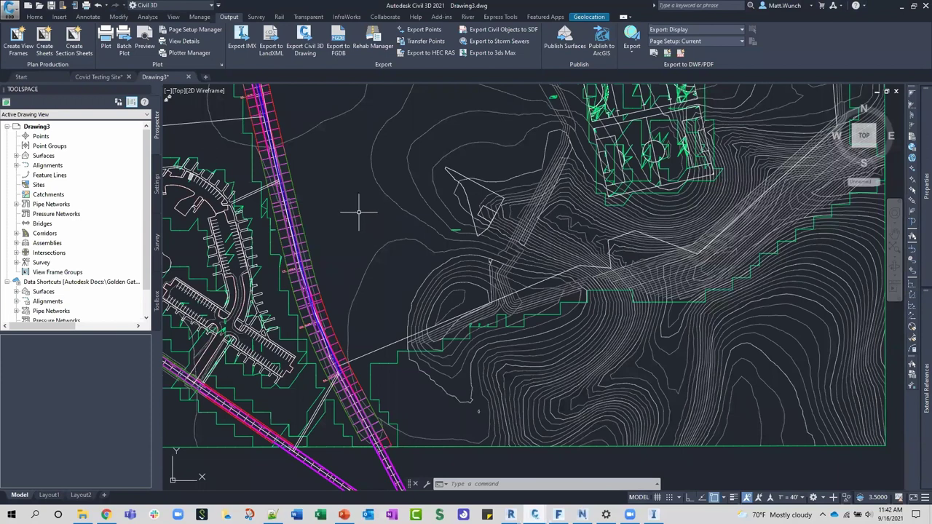
{"action": "left_click", "coordinate": [925, 387]}
{"action": "right_click", "coordinate": [739, 161]}
{"action": "key", "text": "Escape"}
{"action": "left_click", "coordinate": [713, 97]}
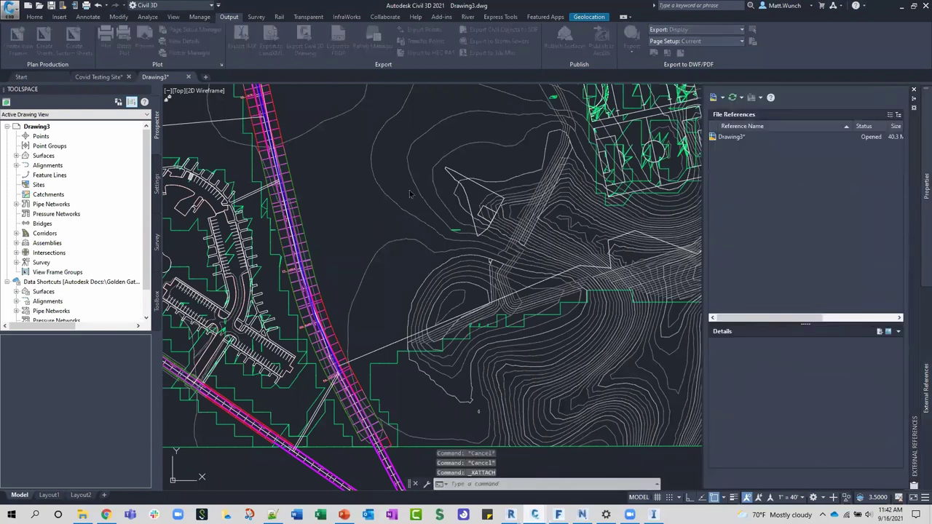
{"action": "left_click", "coordinate": [620, 49]}
{"action": "left_click", "coordinate": [898, 219]}
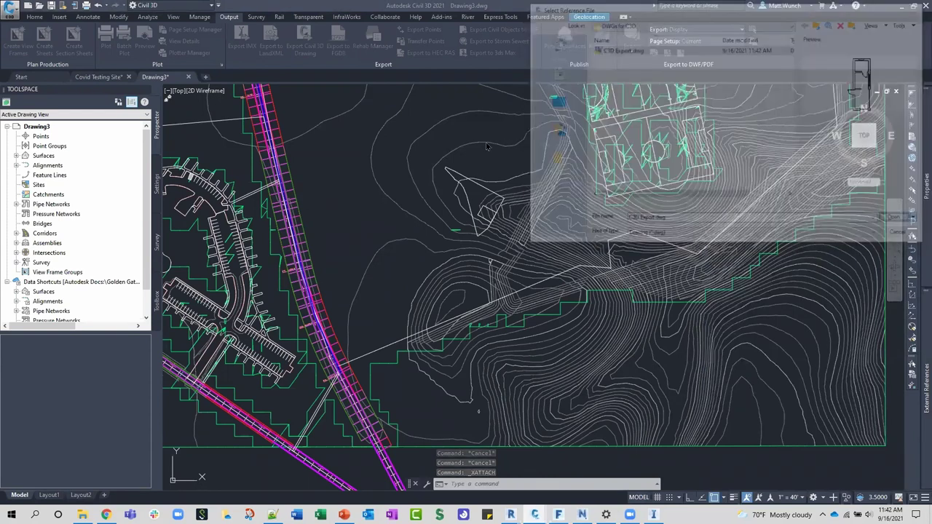
{"action": "left_click", "coordinate": [449, 272]}
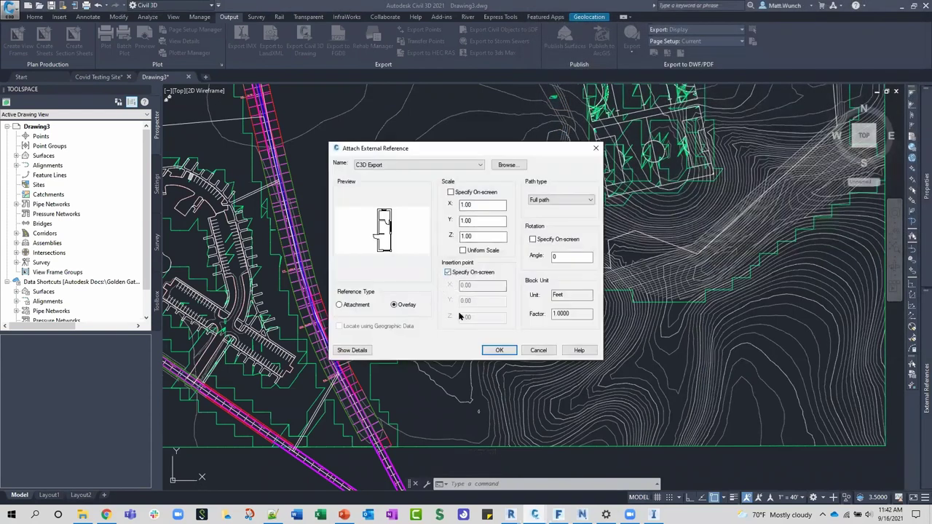
{"action": "key", "text": "Return"}
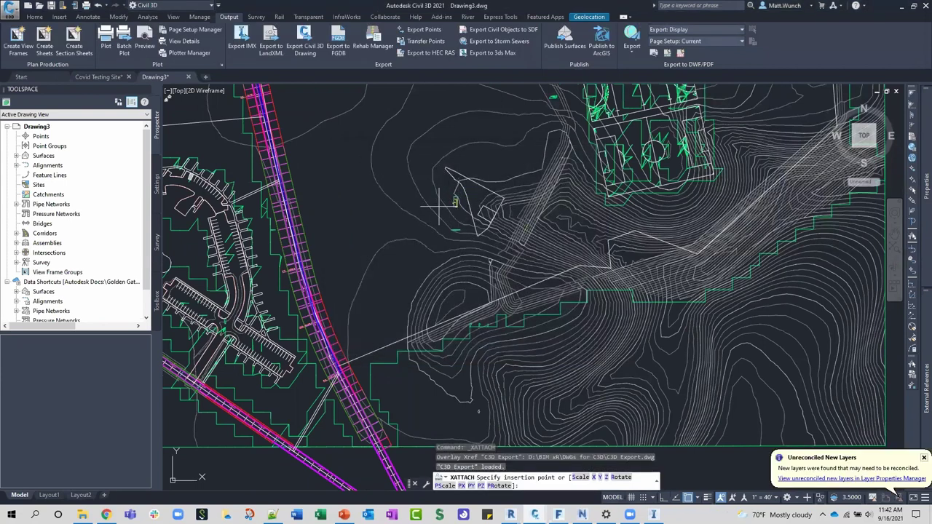
{"action": "scroll", "coordinate": [369, 167], "scroll_direction": "up", "scroll_amount": 1}
{"action": "scroll", "coordinate": [470, 213], "scroll_direction": "up", "scroll_amount": 4}
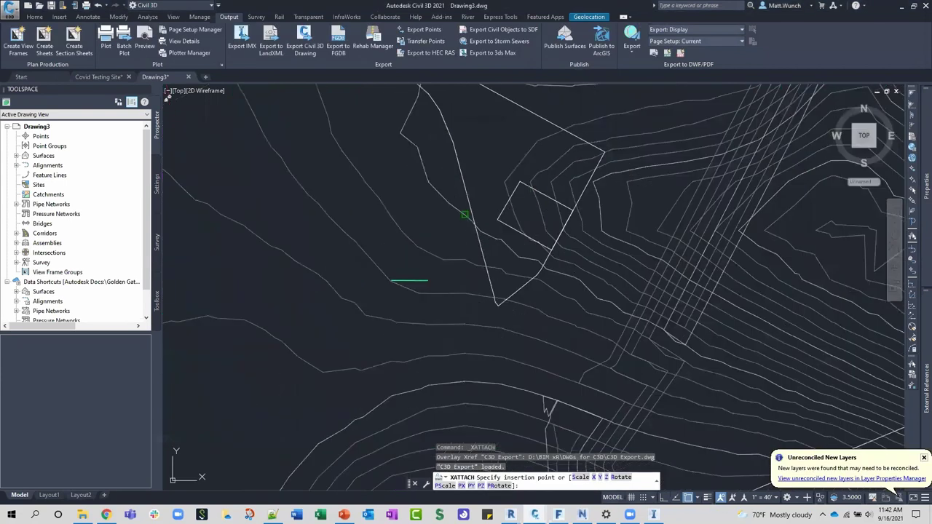
{"action": "key", "text": "Escape"}
{"action": "key", "text": "Escape"}
{"action": "scroll", "coordinate": [526, 210], "scroll_direction": "up", "scroll_amount": 6}
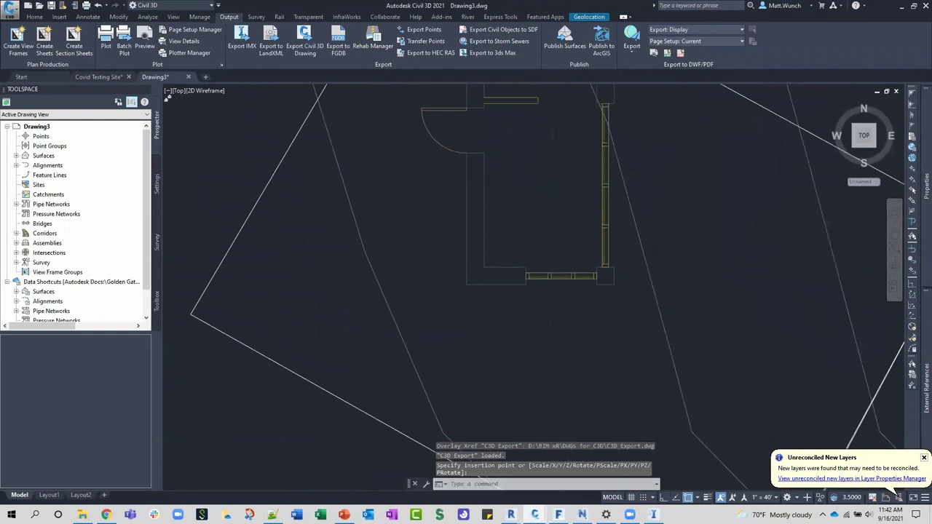
Rotate the building xref with ROTATE to align it with the rectangular pad outline.
{"action": "type", "text": "ro"}
{"action": "key", "text": "Return"}
{"action": "left_click", "coordinate": [524, 265]}
{"action": "left_click", "coordinate": [505, 248]}
{"action": "key", "text": "Return"}
{"action": "left_click", "coordinate": [513, 251]}
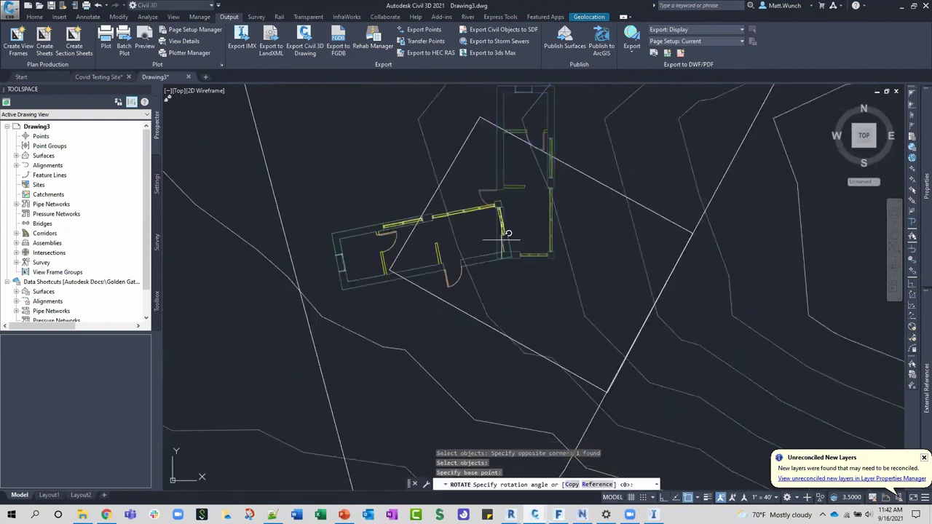
{"action": "left_click", "coordinate": [518, 223]}
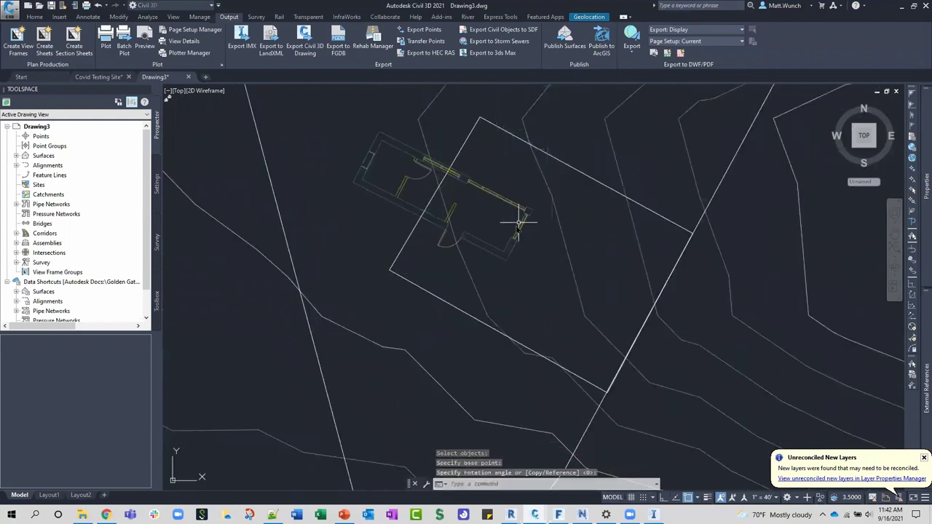
{"action": "left_click_drag", "start_coordinate": [519, 224], "coordinate": [501, 214]}
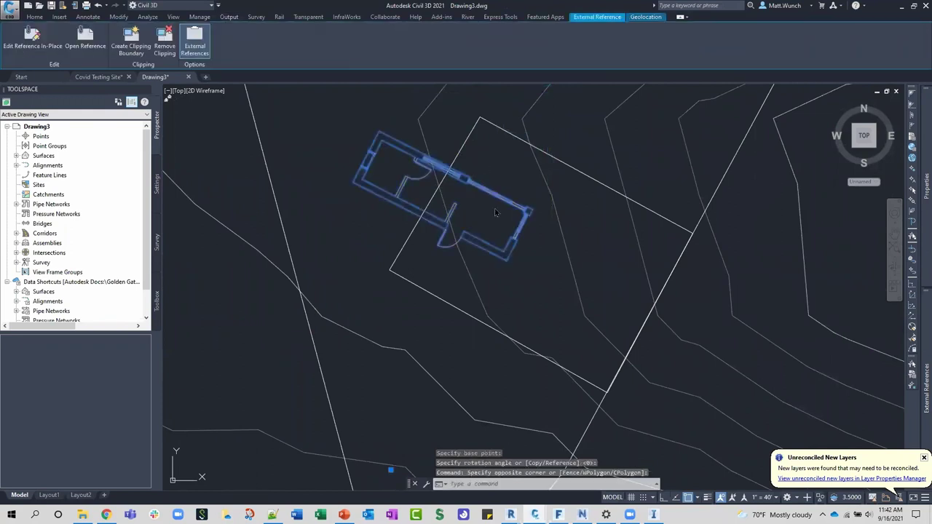
{"action": "key", "text": "Escape"}
{"action": "key", "text": "Escape"}
{"action": "key", "text": "Escape"}
Move the building xref with MOVE so it sits inside the pad outline.
{"action": "type", "text": "m"}
{"action": "key", "text": "Return"}
{"action": "left_click", "coordinate": [497, 212]}
{"action": "key", "text": "Return"}
{"action": "left_click", "coordinate": [475, 196]}
{"action": "left_click", "coordinate": [577, 238]}
{"action": "key", "text": "Escape"}
{"action": "scroll", "coordinate": [577, 238], "scroll_direction": "down", "scroll_amount": 5}
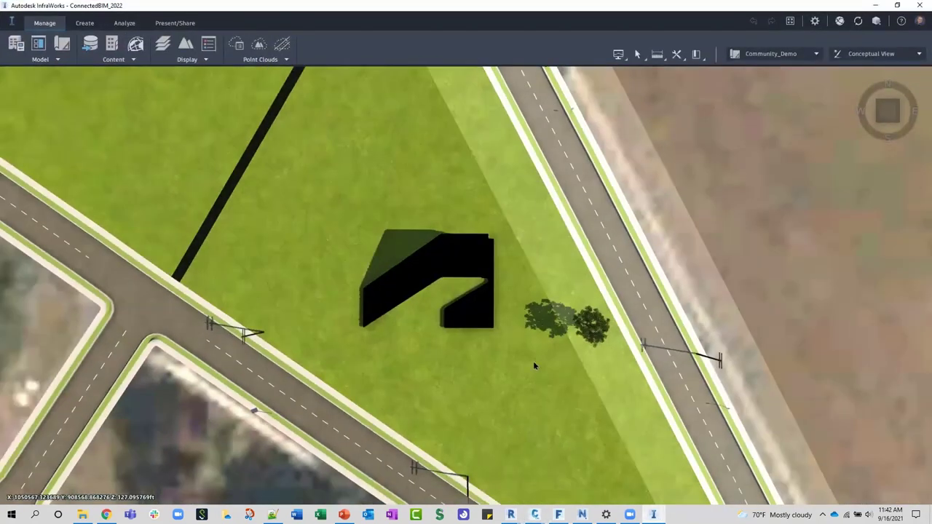
{"action": "scroll", "coordinate": [533, 366], "scroll_direction": "down", "scroll_amount": 5}
{"action": "scroll", "coordinate": [443, 381], "scroll_direction": "up", "scroll_amount": 3}
{"action": "left_click_drag", "start_coordinate": [495, 266], "coordinate": [426, 380]}
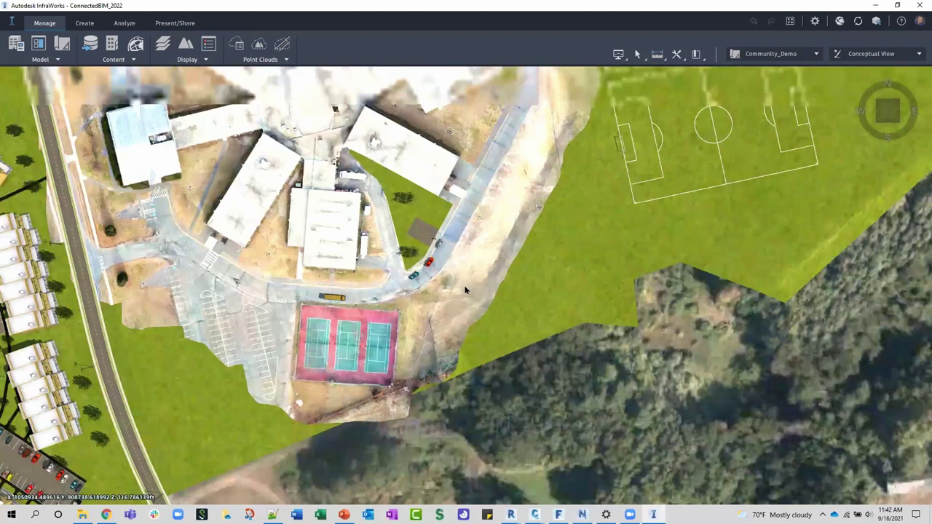
{"action": "scroll", "coordinate": [433, 274], "scroll_direction": "up", "scroll_amount": 5}
{"action": "scroll", "coordinate": [442, 290], "scroll_direction": "up", "scroll_amount": 2}
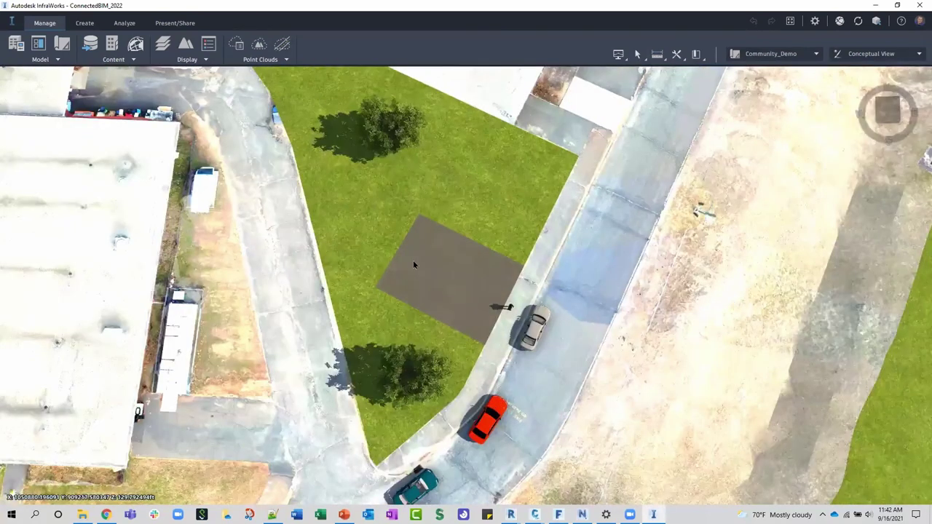
{"action": "middle_click_drag", "start_coordinate": [428, 248], "coordinate": [428, 291]}
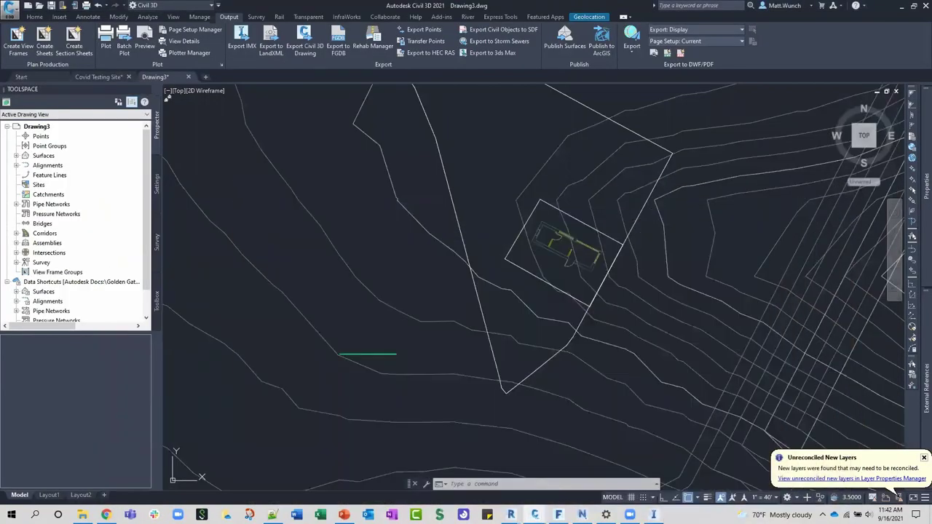
From Add-ins, show the Toolbox and bring up Export Shared Reference Points for Autodesk Revit options.
{"action": "left_click", "coordinate": [441, 17]}
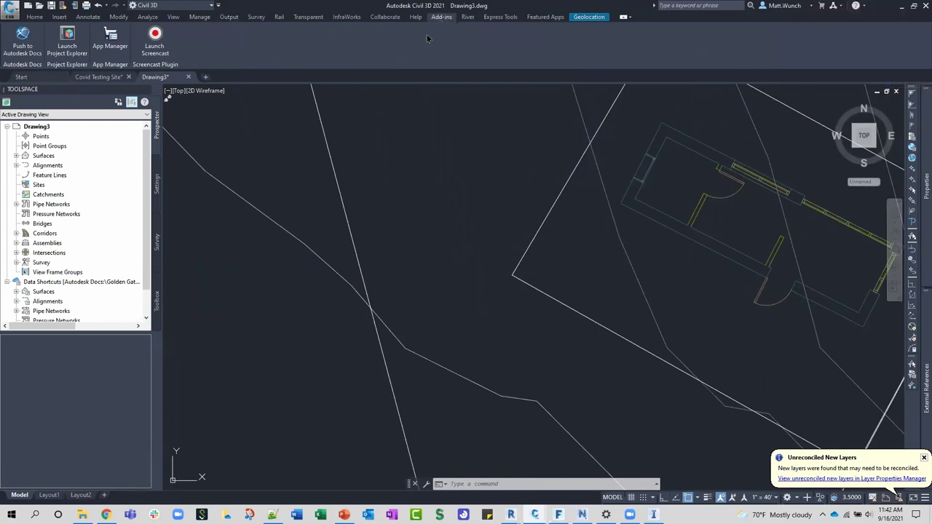
{"action": "left_click", "coordinate": [156, 301]}
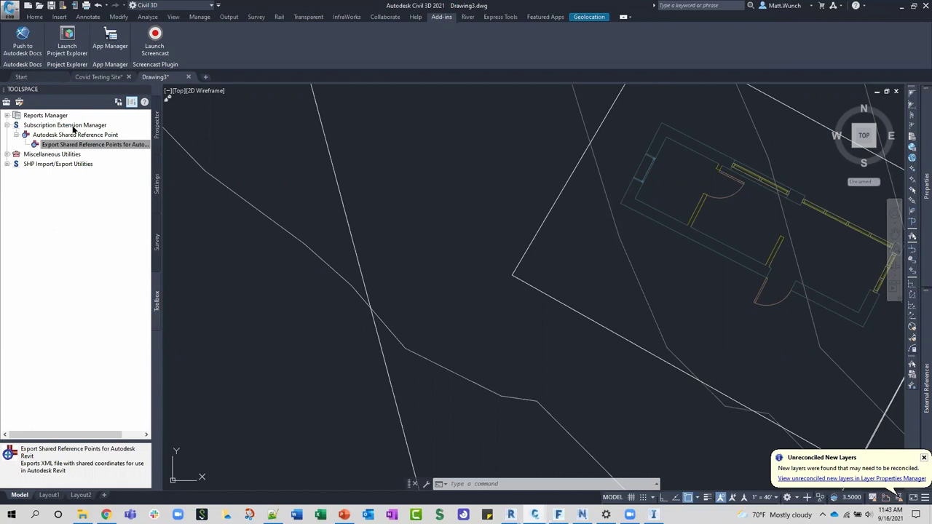
{"action": "right_click", "coordinate": [64, 149]}
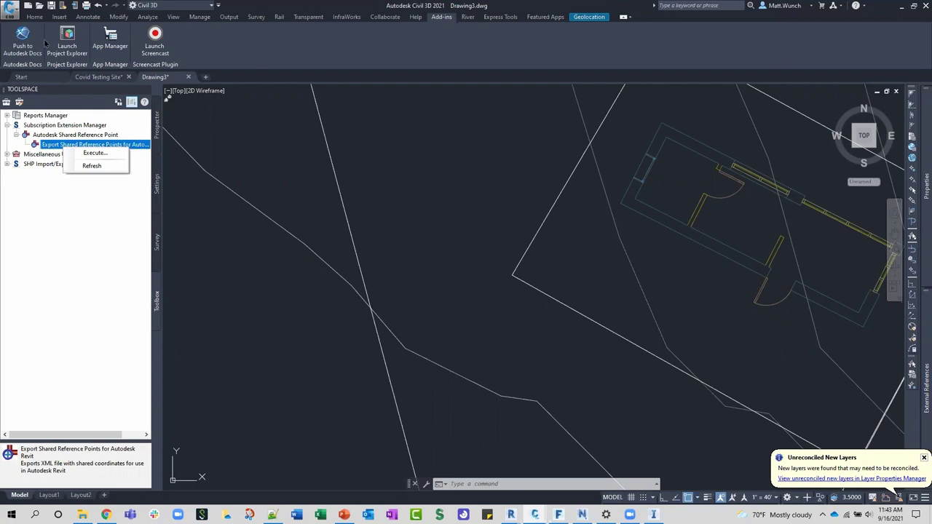
{"action": "left_click", "coordinate": [95, 154]}
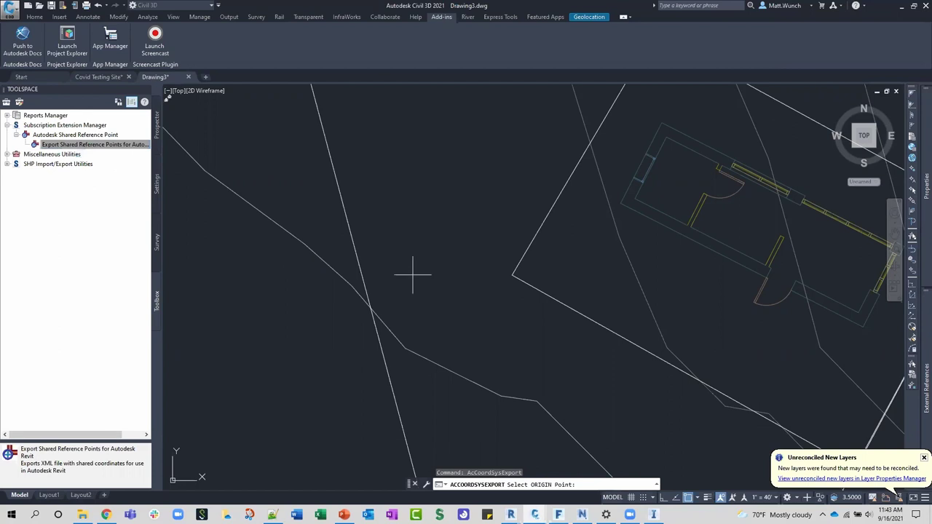
{"action": "scroll", "coordinate": [416, 272], "scroll_direction": "down", "scroll_amount": 5}
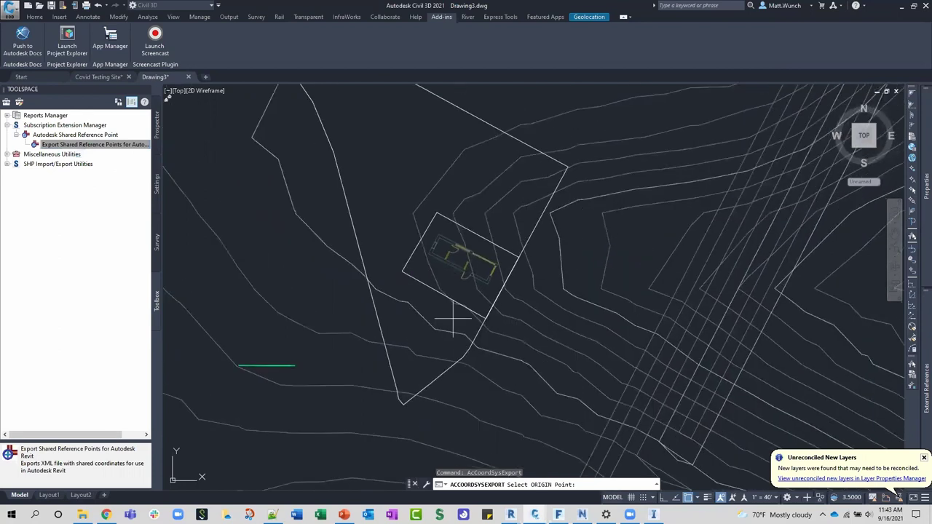
{"action": "scroll", "coordinate": [482, 279], "scroll_direction": "up", "scroll_amount": 4}
{"action": "left_click", "coordinate": [480, 279]}
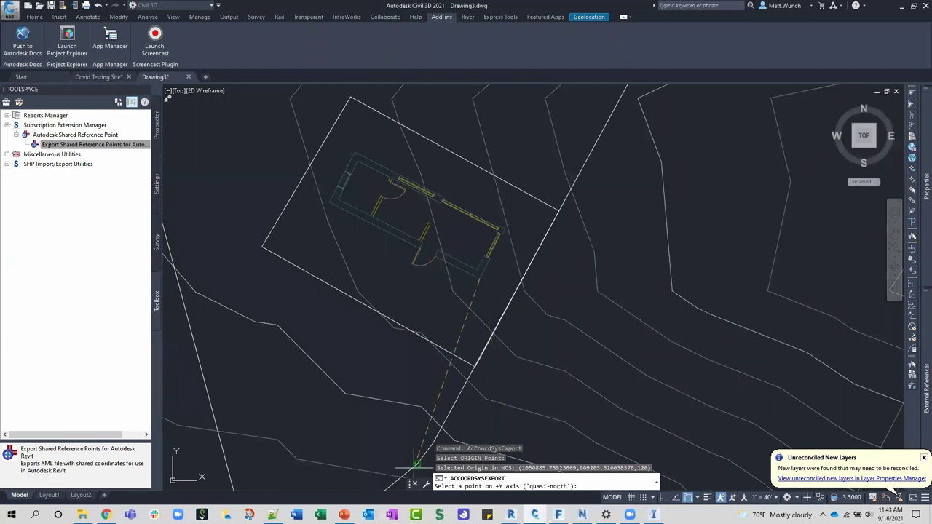
{"action": "left_click", "coordinate": [355, 152]}
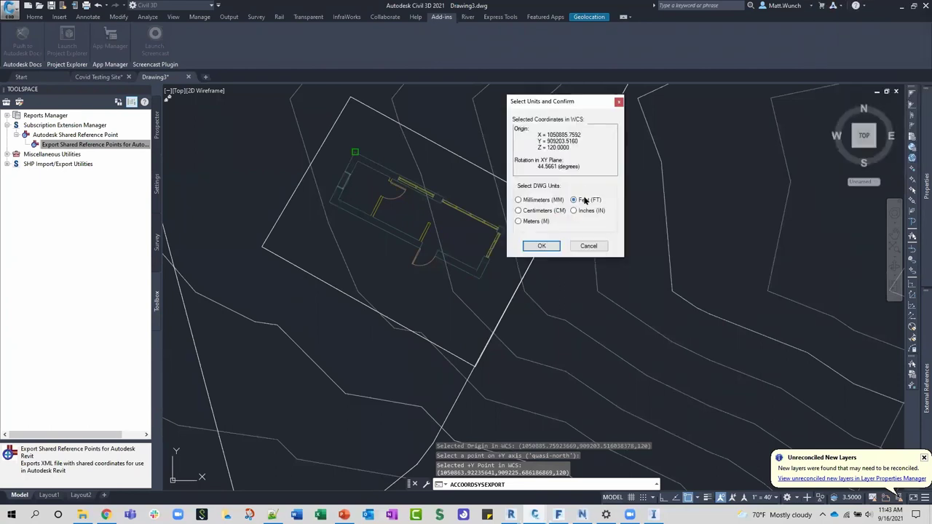
{"action": "left_click", "coordinate": [542, 246]}
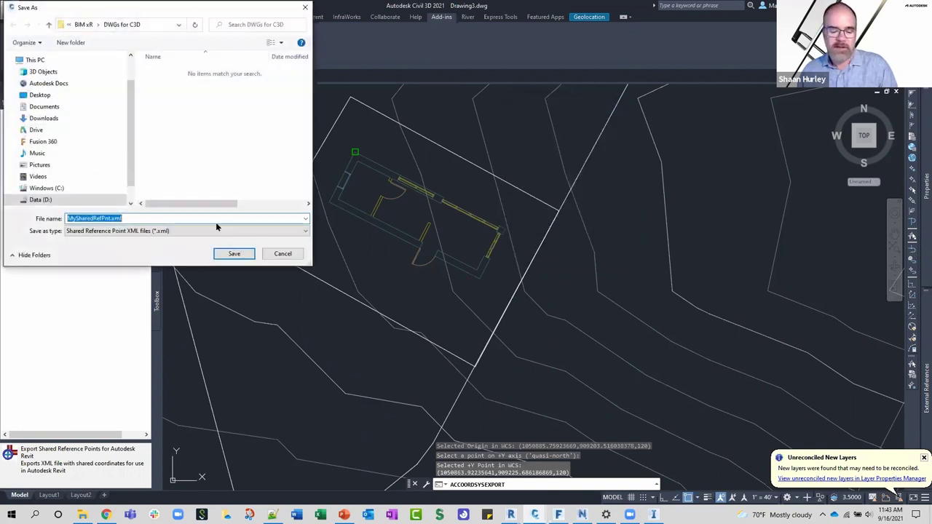
{"action": "left_click", "coordinate": [476, 320]}
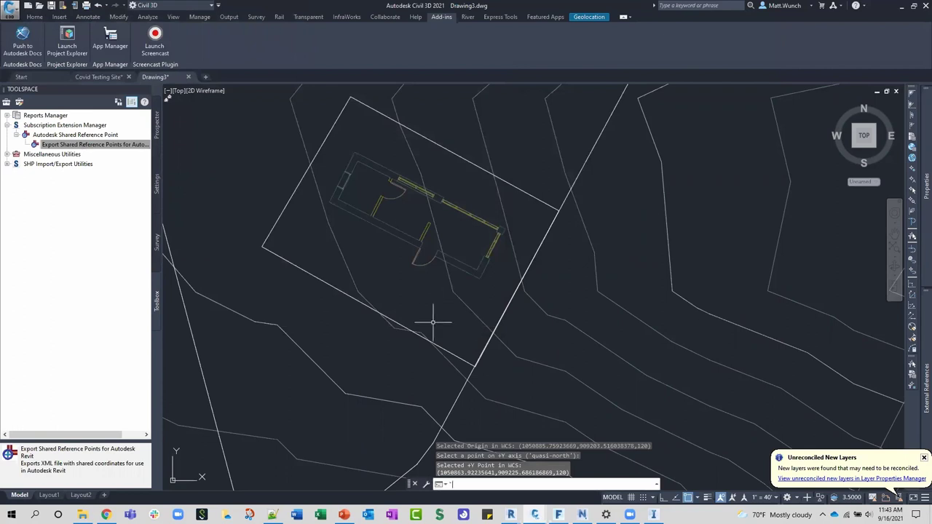
Export shared reference points using the building-corner origin and a +Y point, in feet.
{"action": "right_click", "coordinate": [75, 149]}
{"action": "left_click", "coordinate": [98, 154]}
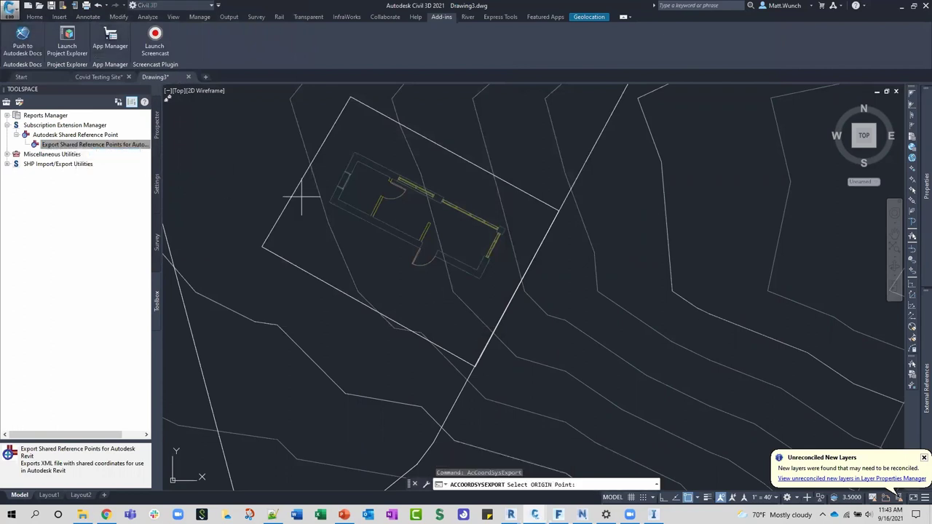
{"action": "left_click", "coordinate": [480, 279]}
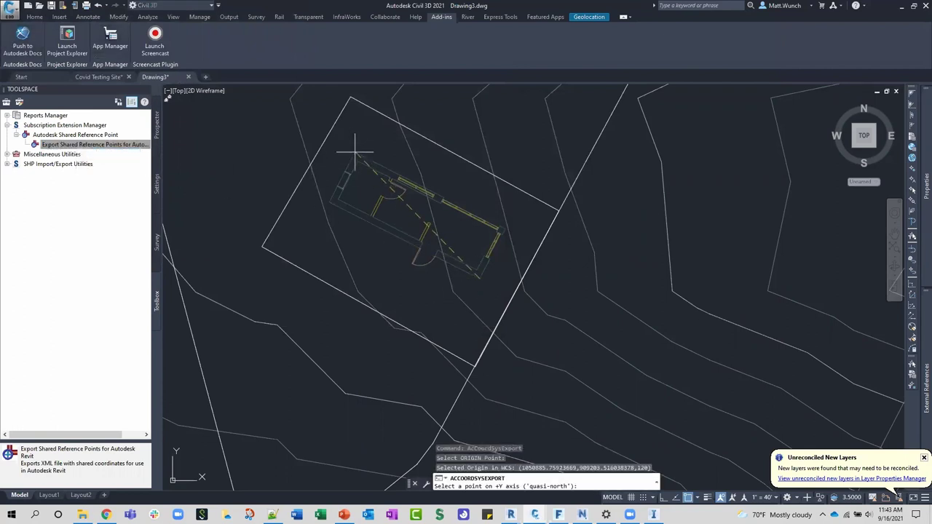
{"action": "left_click", "coordinate": [355, 153]}
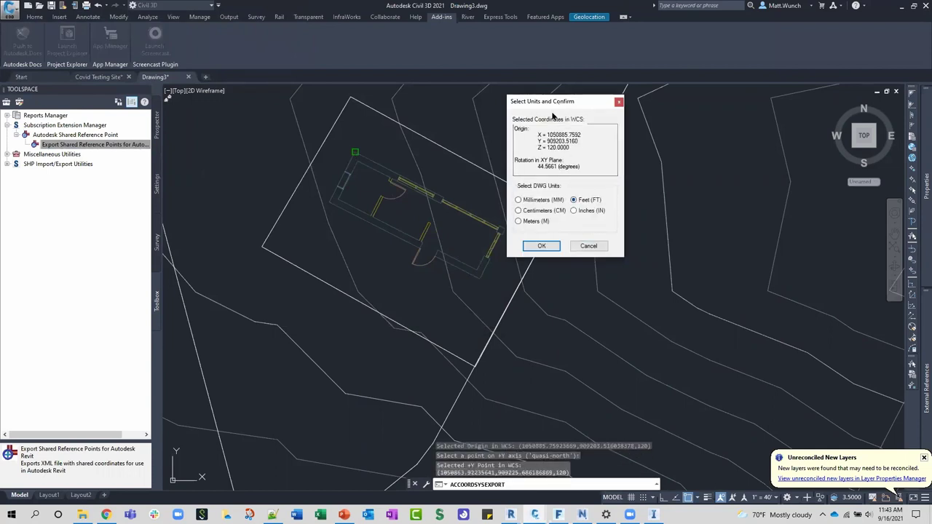
{"action": "left_click_drag", "start_coordinate": [565, 103], "coordinate": [532, 103]}
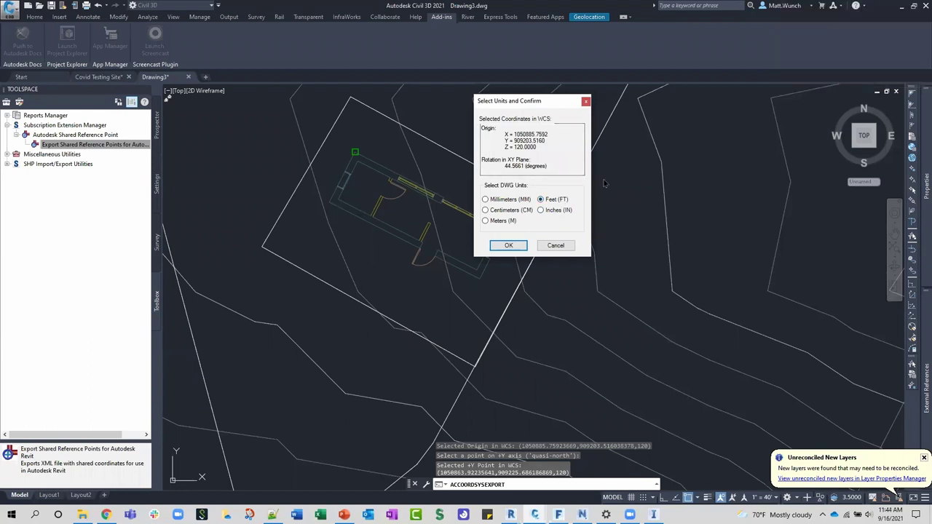
{"action": "left_click_drag", "start_coordinate": [533, 101], "coordinate": [491, 102]}
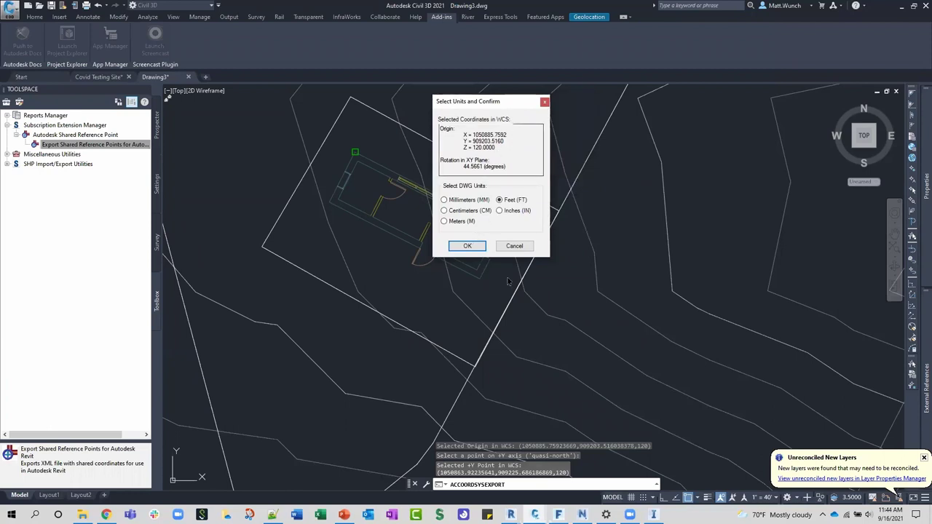
{"action": "left_click", "coordinate": [460, 247]}
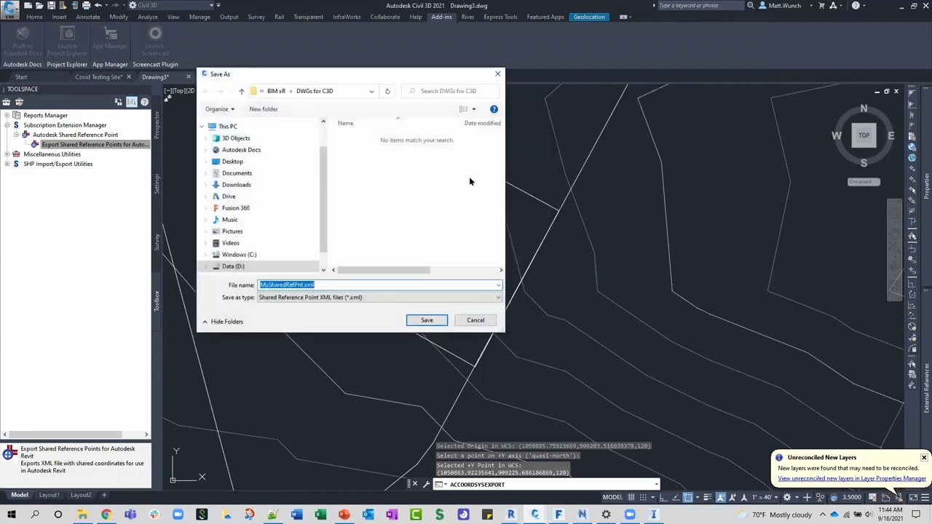
Save the reference point as MySharedRefPnt.xml and bring the Revit building project forward.
{"action": "left_click", "coordinate": [351, 285]}
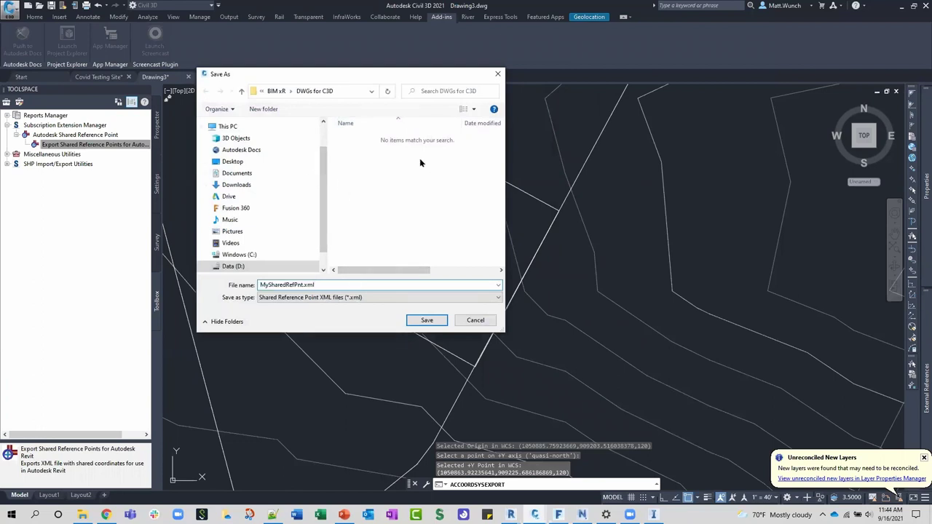
{"action": "left_click", "coordinate": [427, 320]}
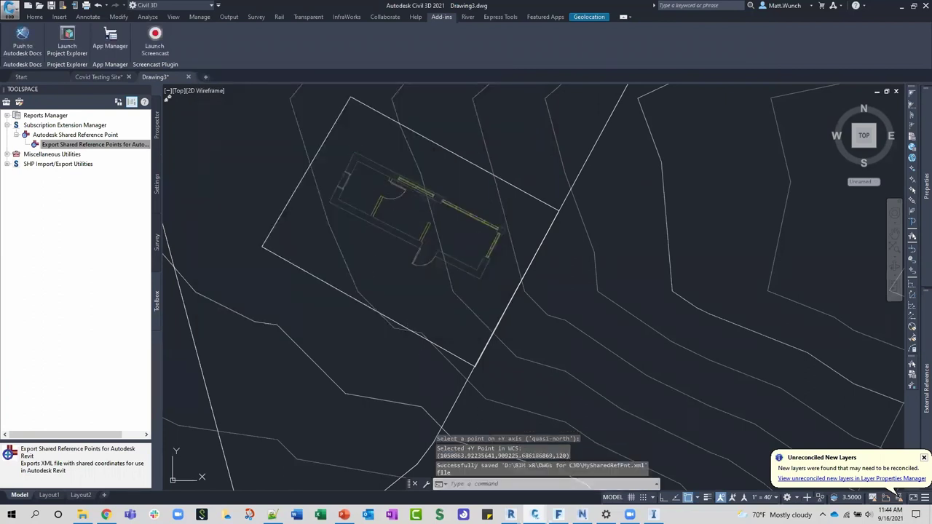
{"action": "left_click", "coordinate": [408, 211]}
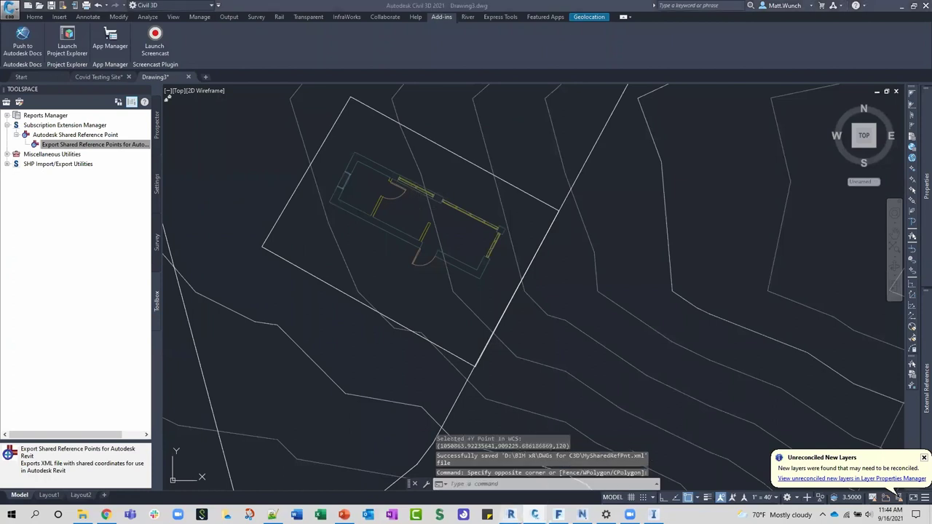
{"action": "mouse_move", "coordinate": [510, 514]}
{"action": "left_click", "coordinate": [452, 479]}
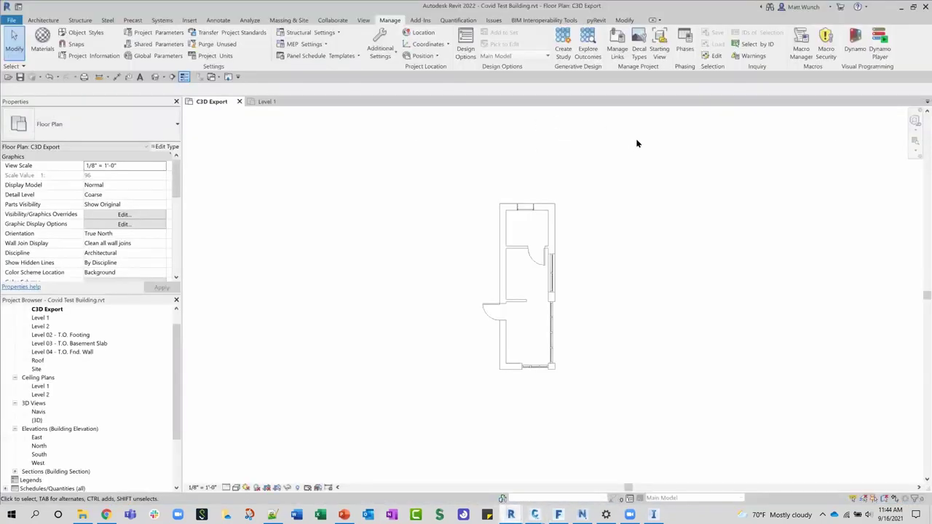
Run Add-Ins' Import Shared Coordinates from XML, picking the wall's lower-left endpoint as origin and top-right corner as +Y.
{"action": "left_click", "coordinate": [420, 19]}
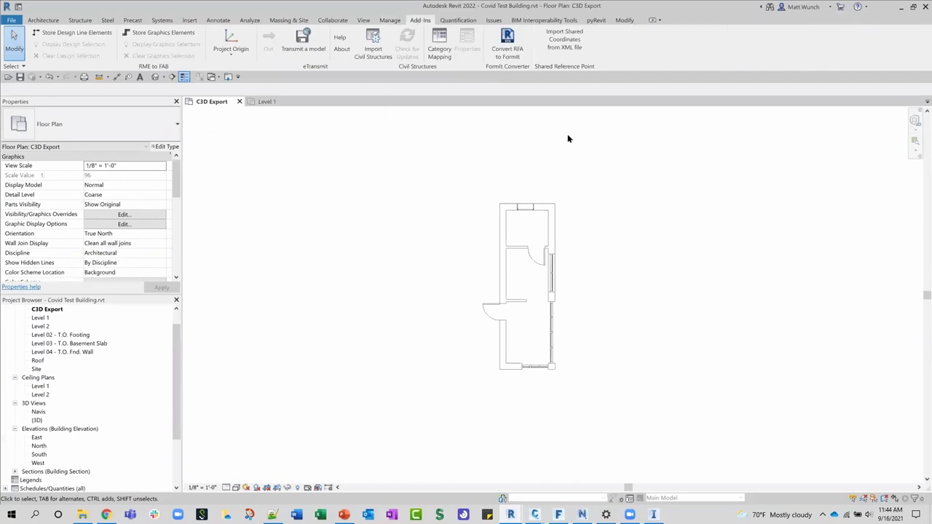
{"action": "left_click", "coordinate": [574, 46]}
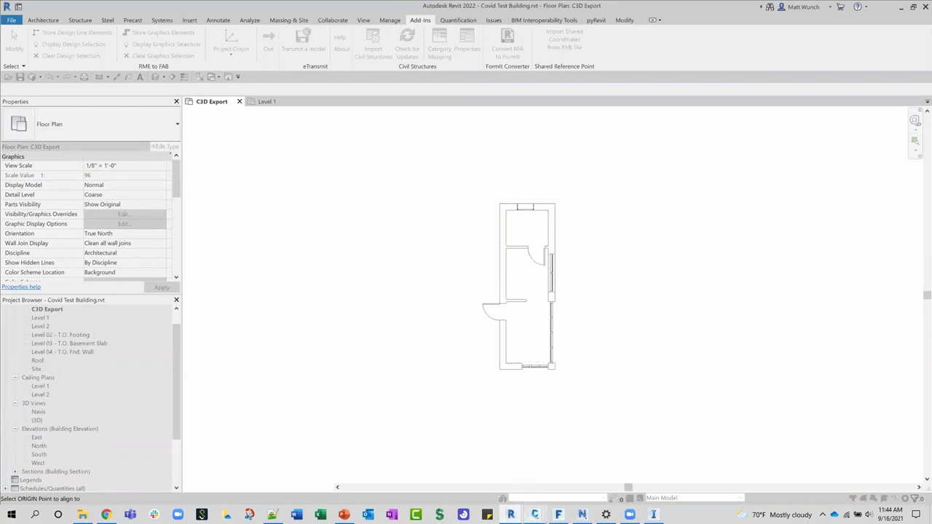
{"action": "scroll", "coordinate": [495, 365], "scroll_direction": "up", "scroll_amount": 5}
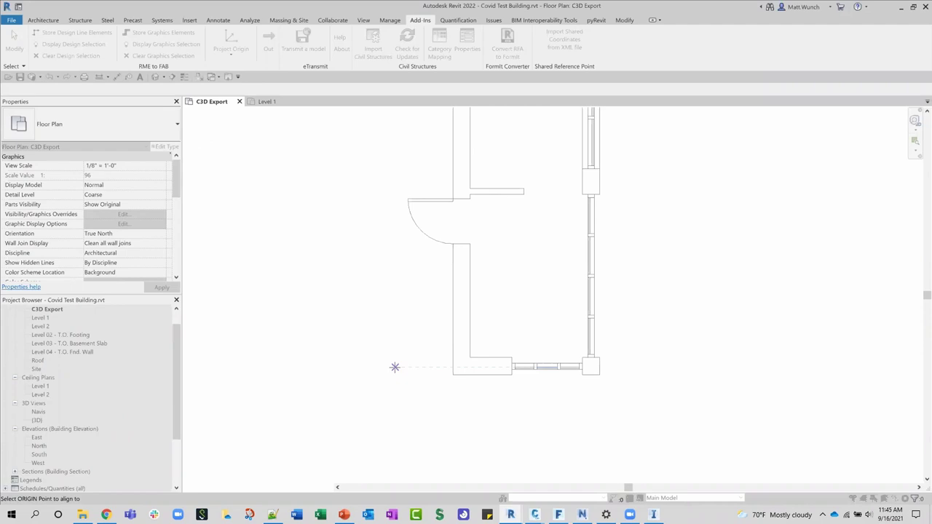
{"action": "scroll", "coordinate": [409, 329], "scroll_direction": "down", "scroll_amount": 2}
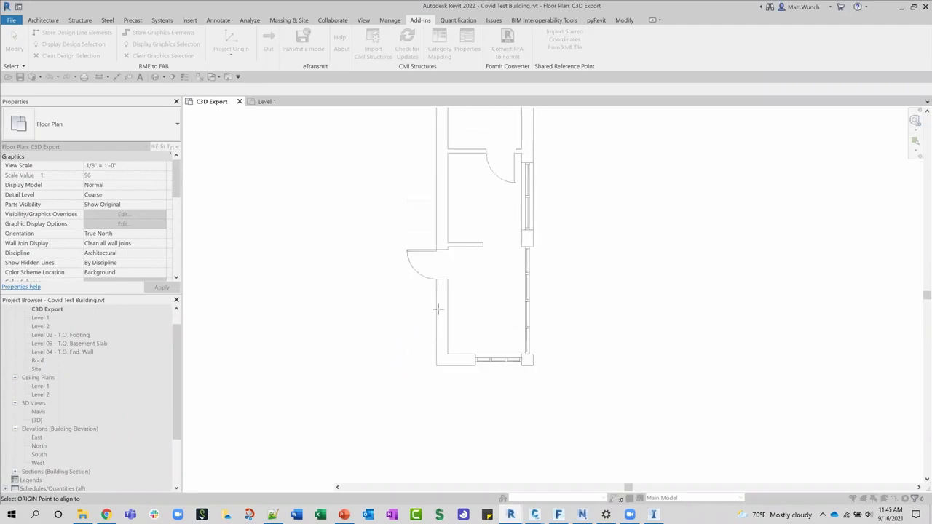
{"action": "scroll", "coordinate": [432, 312], "scroll_direction": "down", "scroll_amount": 3}
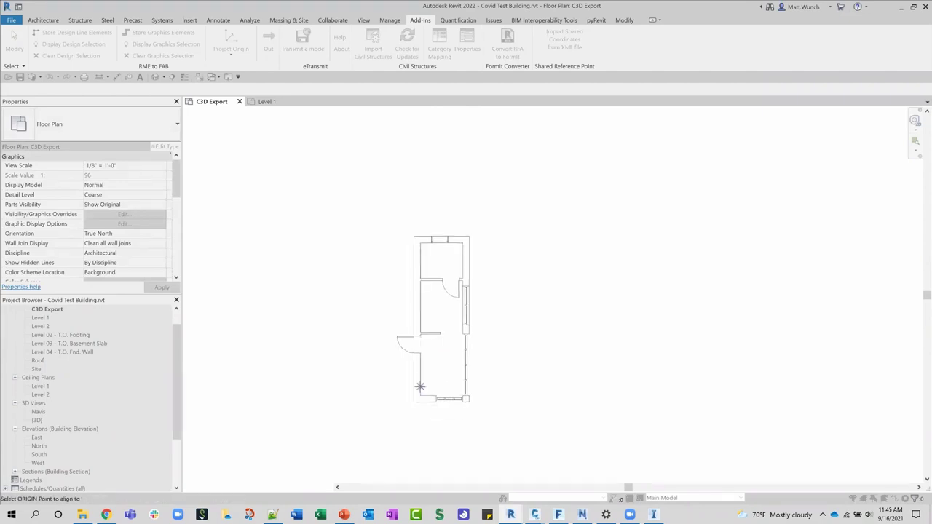
{"action": "scroll", "coordinate": [421, 394], "scroll_direction": "up", "scroll_amount": 3}
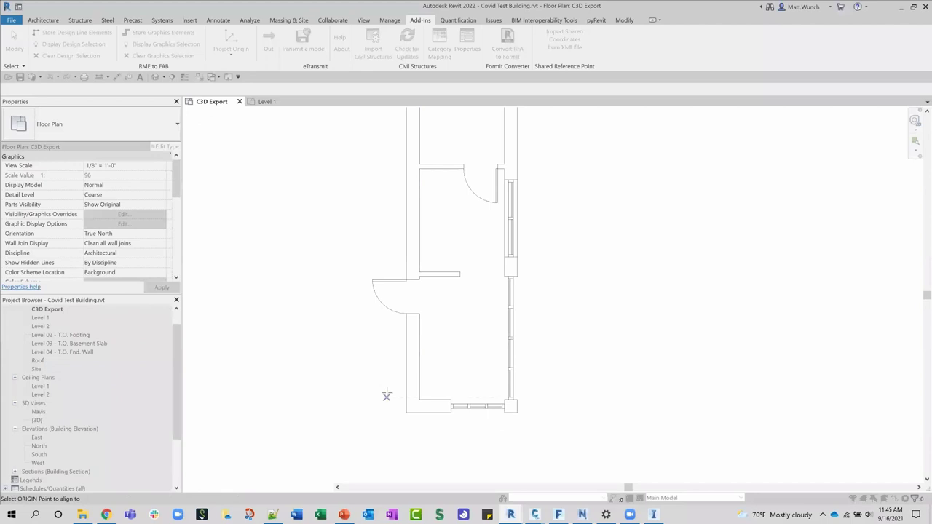
{"action": "middle_click_drag", "start_coordinate": [407, 357], "coordinate": [396, 393]}
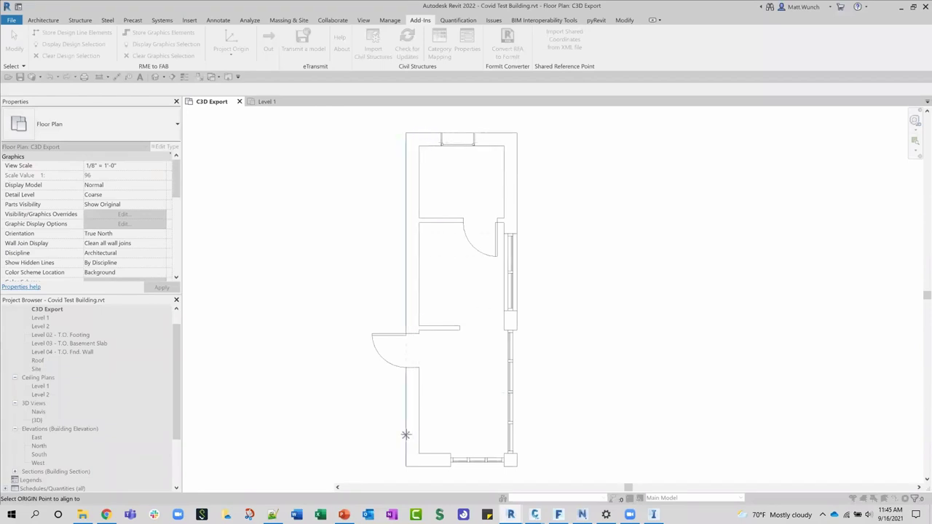
{"action": "scroll", "coordinate": [423, 406], "scroll_direction": "up", "scroll_amount": 3}
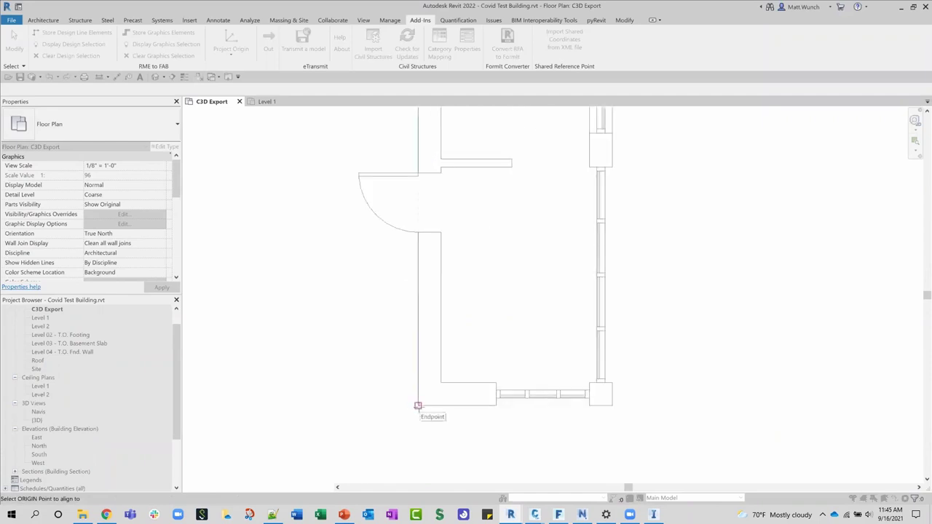
{"action": "left_click", "coordinate": [417, 405]}
{"action": "scroll", "coordinate": [359, 397], "scroll_direction": "down", "scroll_amount": 3}
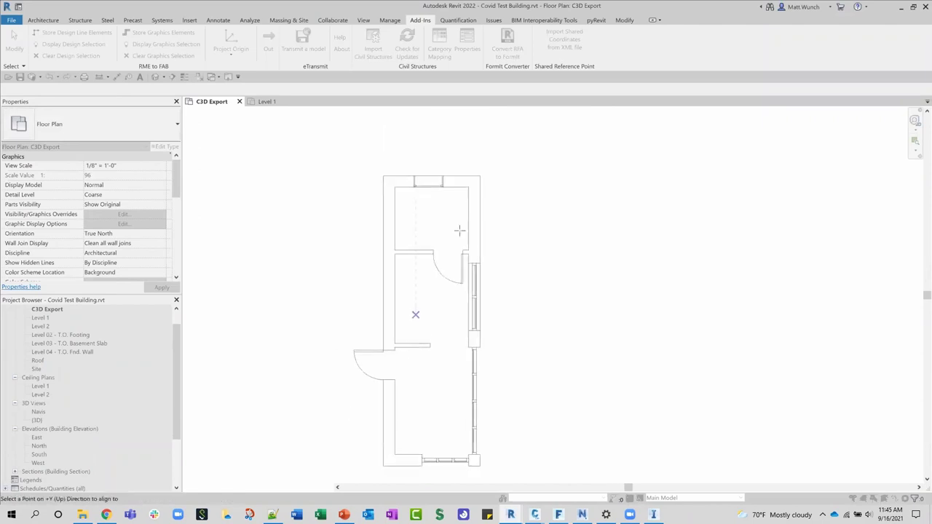
{"action": "left_click", "coordinate": [480, 176]}
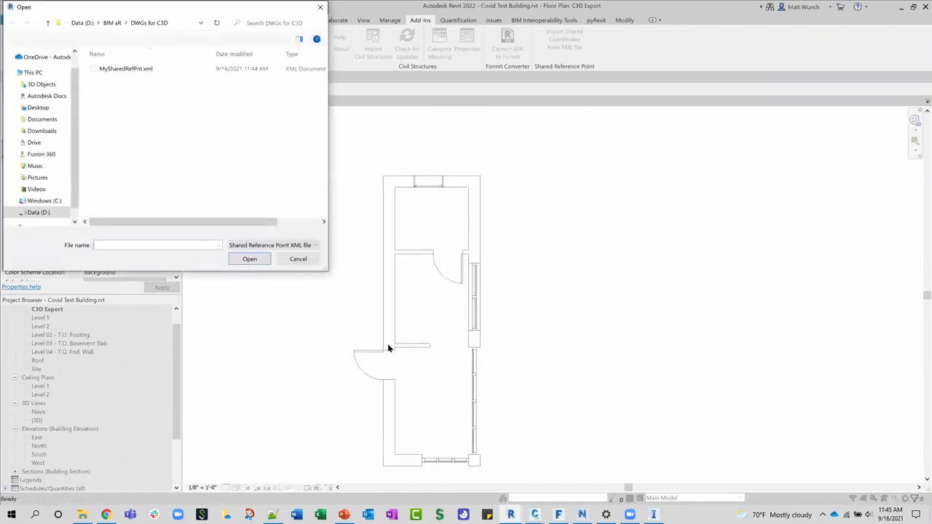
Load MySharedRefPnt.xml and accept creating the new MySharedRefPnt shared coordinates.
{"action": "left_click", "coordinate": [133, 70]}
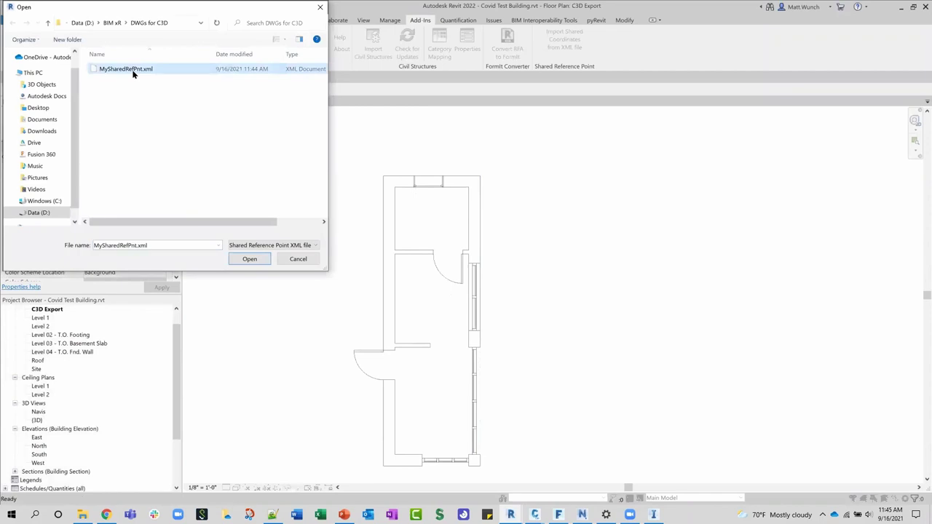
{"action": "left_click", "coordinate": [249, 260]}
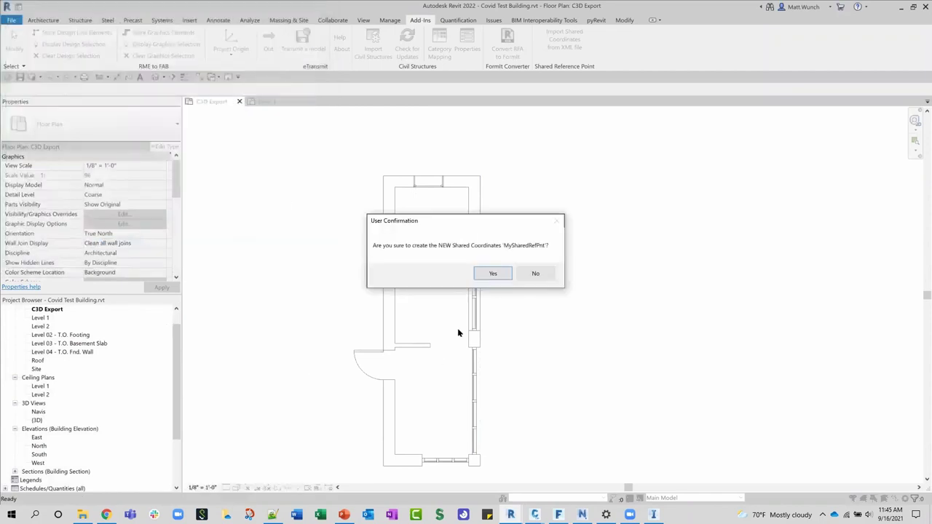
{"action": "left_click_drag", "start_coordinate": [454, 222], "coordinate": [526, 221]}
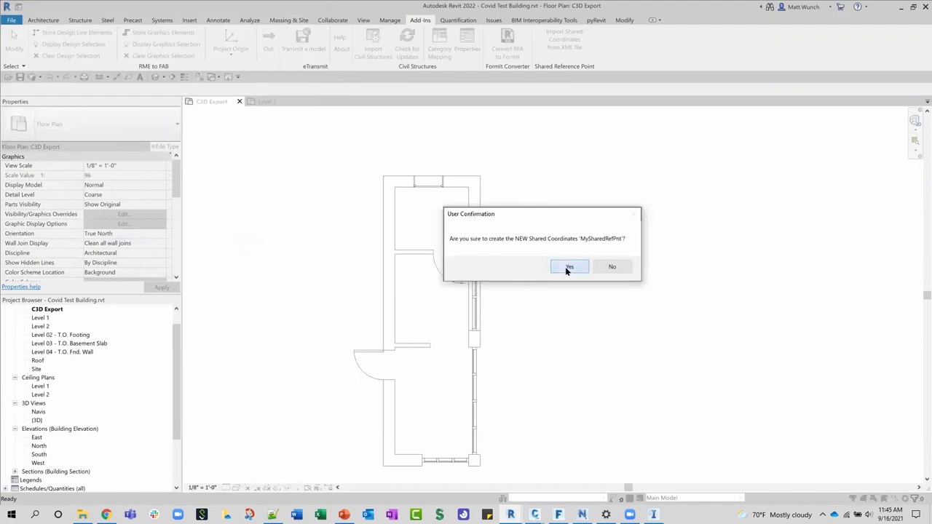
{"action": "left_click", "coordinate": [565, 270]}
{"action": "left_click", "coordinate": [524, 272]}
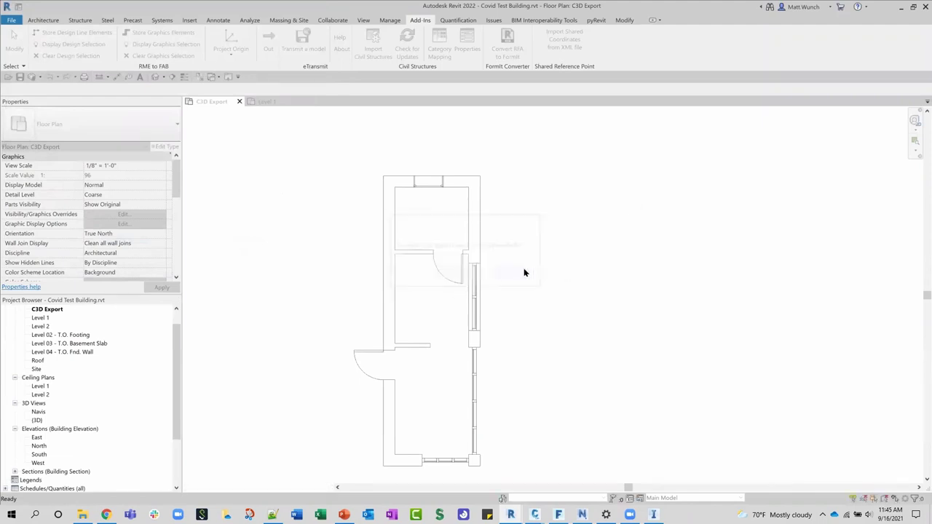
Glance at the Civil 3D drawing, then return to the Revit Covid Test Building project.
{"action": "scroll", "coordinate": [530, 277], "scroll_direction": "down", "scroll_amount": 3}
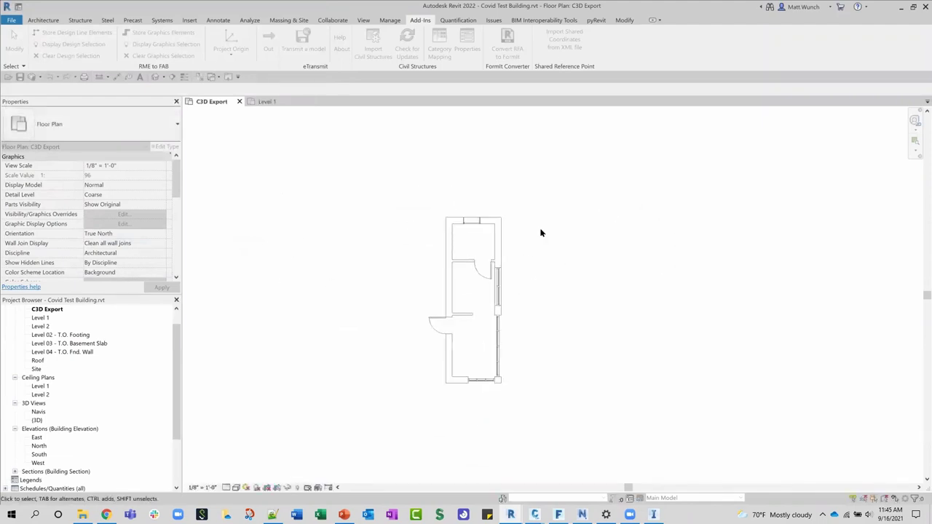
{"action": "mouse_move", "coordinate": [536, 514]}
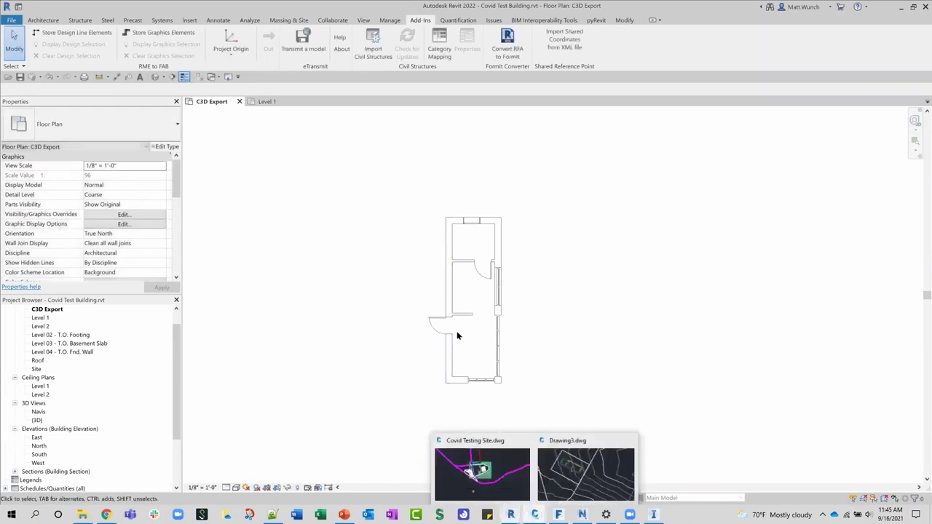
{"action": "left_click", "coordinate": [565, 468]}
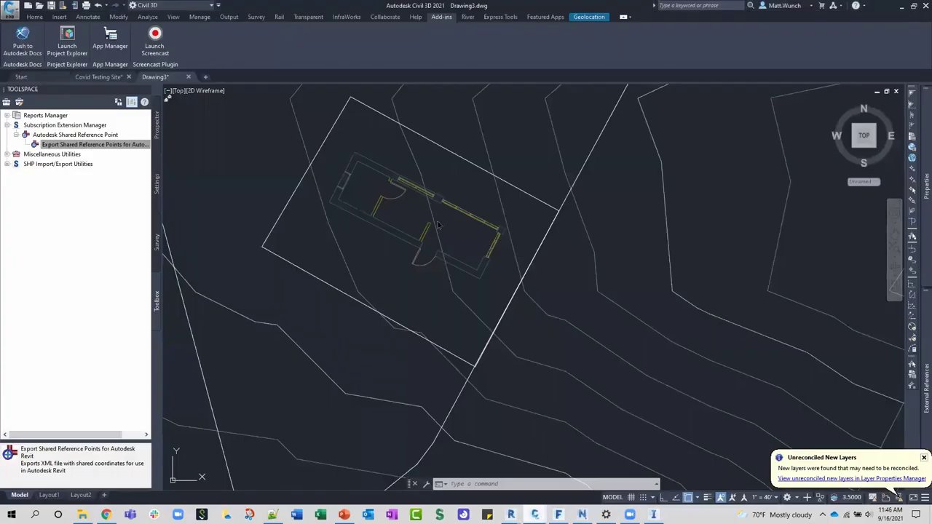
{"action": "mouse_move", "coordinate": [510, 515]}
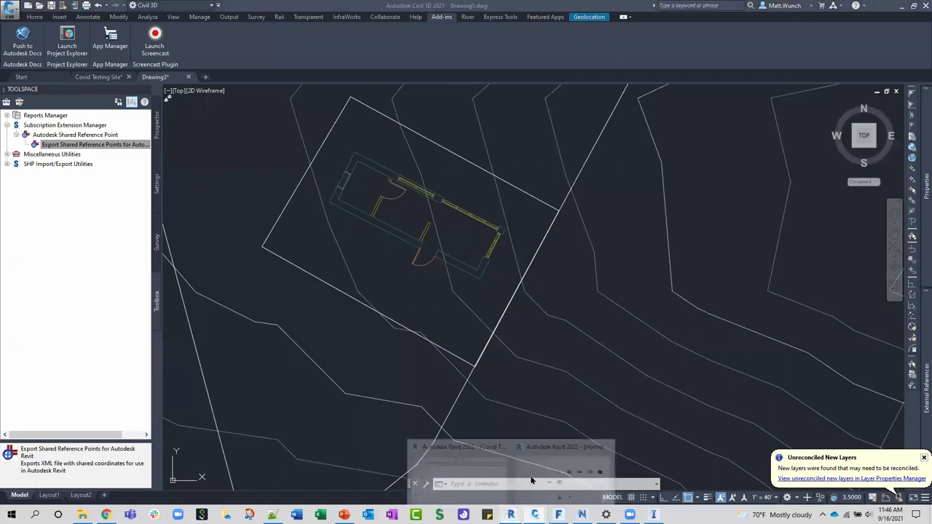
{"action": "left_click", "coordinate": [459, 469]}
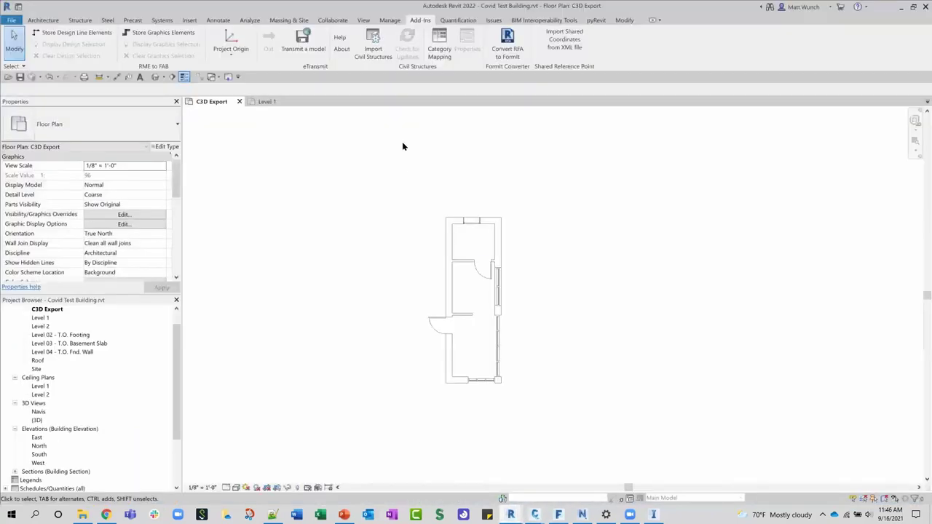
{"action": "left_click", "coordinate": [389, 20]}
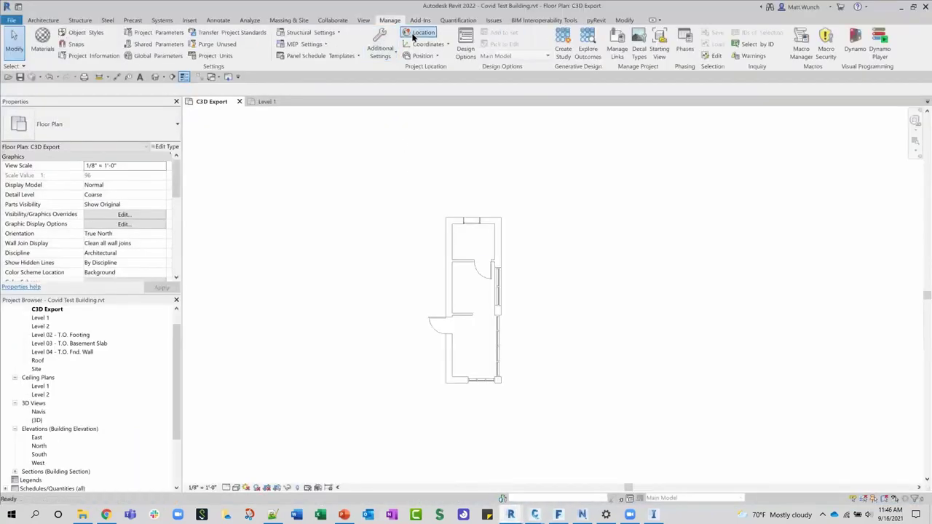
In Manage > Location's Site tab, make MySharedRefPnt the current site and accept.
{"action": "left_click", "coordinate": [413, 35]}
{"action": "left_click", "coordinate": [384, 95]}
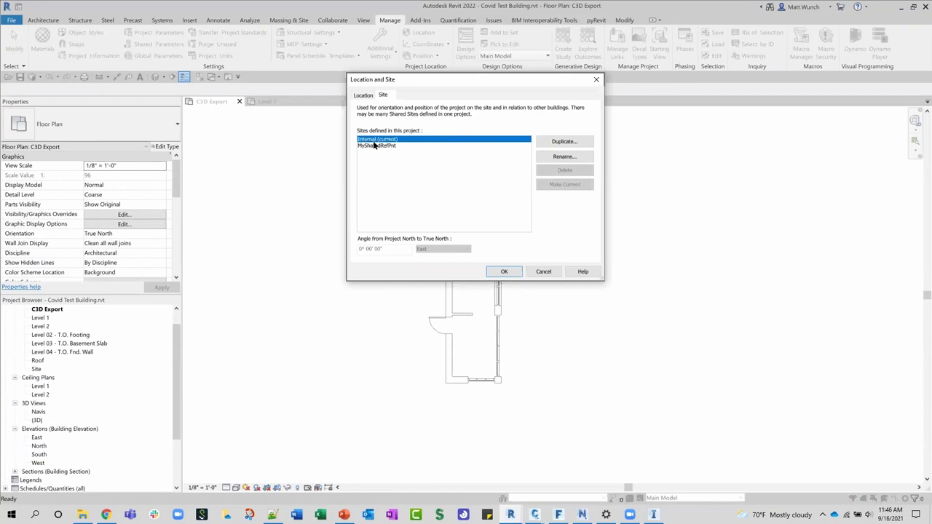
{"action": "left_click", "coordinate": [374, 145]}
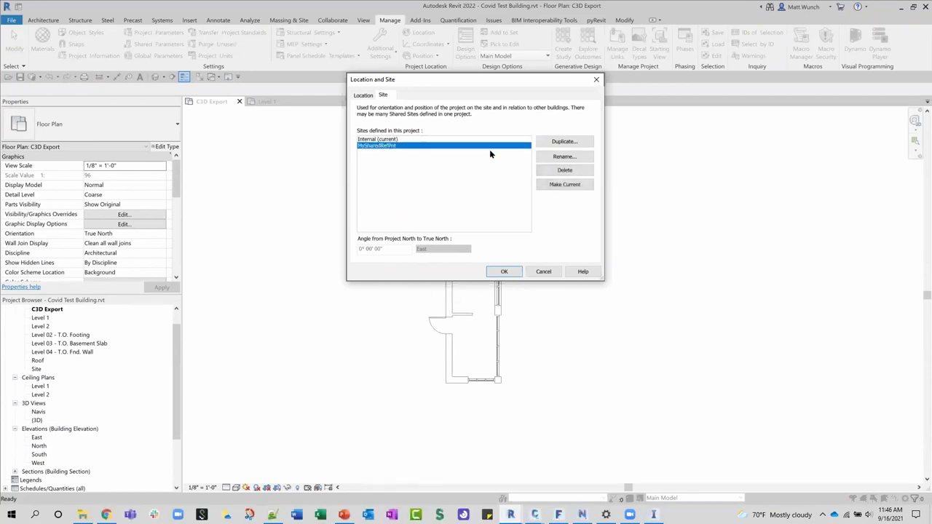
{"action": "left_click", "coordinate": [560, 185]}
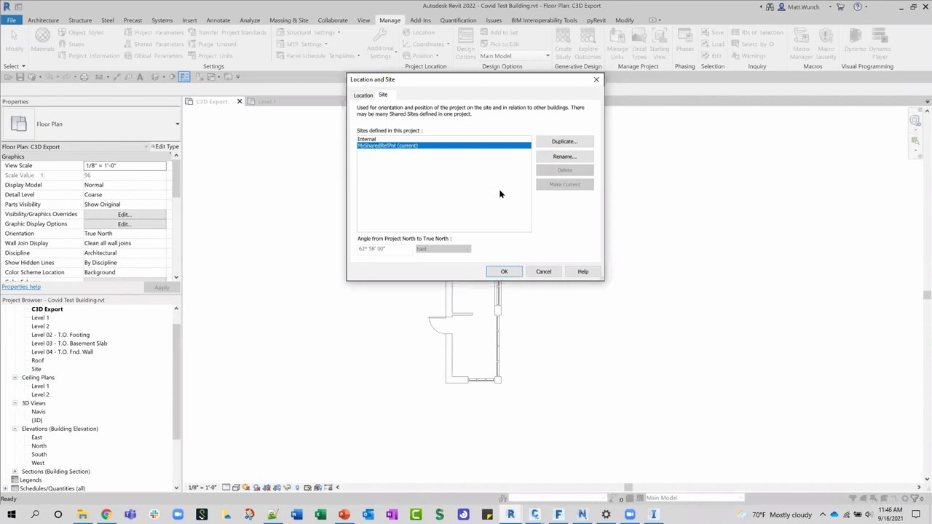
{"action": "left_click", "coordinate": [503, 271]}
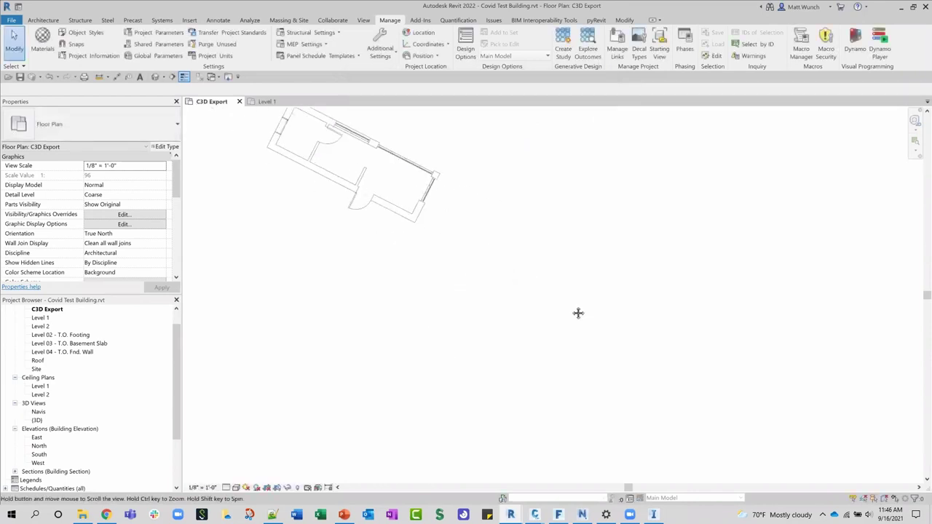
{"action": "key", "text": "z"}
{"action": "key", "text": "f"}
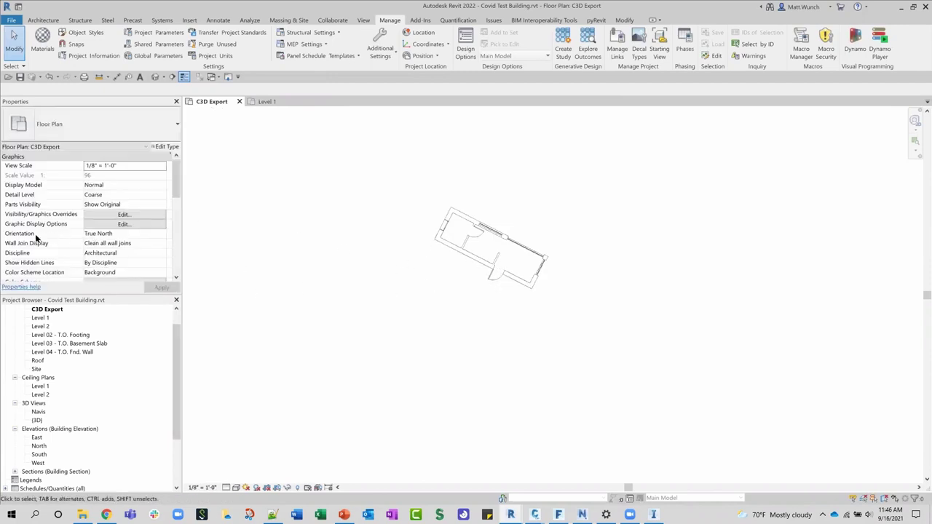
{"action": "left_click", "coordinate": [116, 233]}
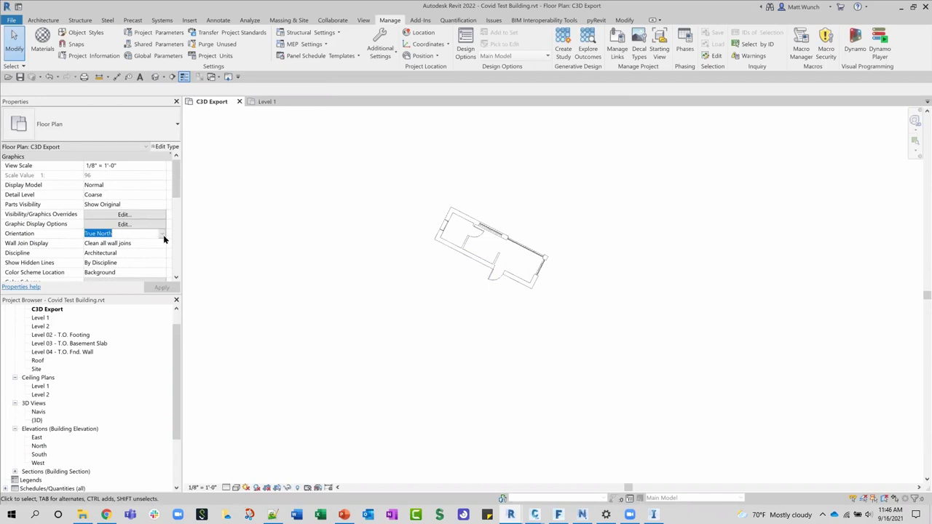
{"action": "left_click", "coordinate": [162, 238]}
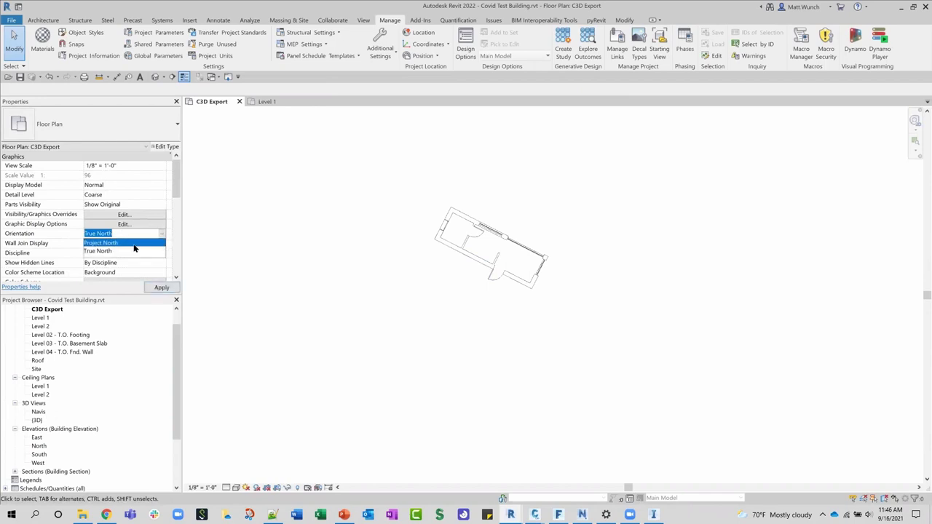
{"action": "left_click", "coordinate": [134, 247]}
{"action": "middle_click_drag", "start_coordinate": [312, 247], "coordinate": [396, 271]}
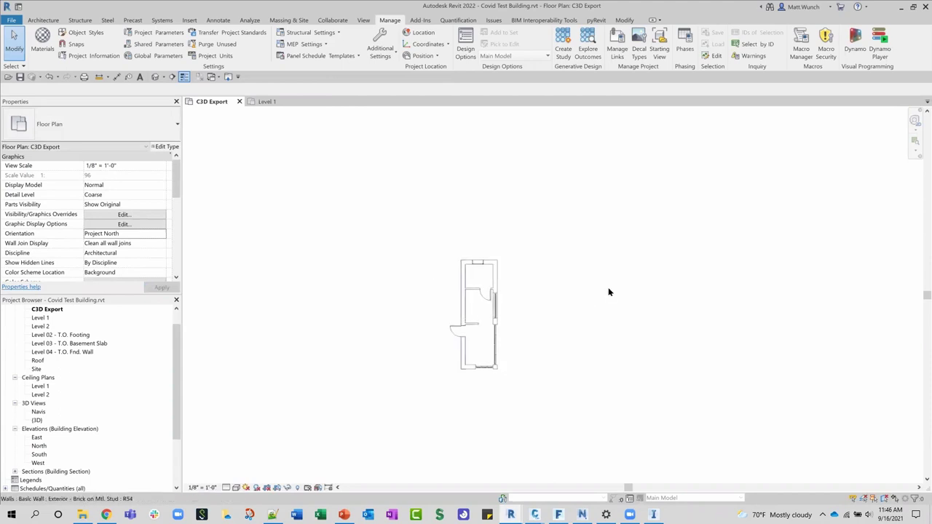
{"action": "left_click", "coordinate": [161, 236]}
{"action": "left_click", "coordinate": [162, 234]}
{"action": "left_click", "coordinate": [127, 251]}
{"action": "left_click", "coordinate": [162, 287]}
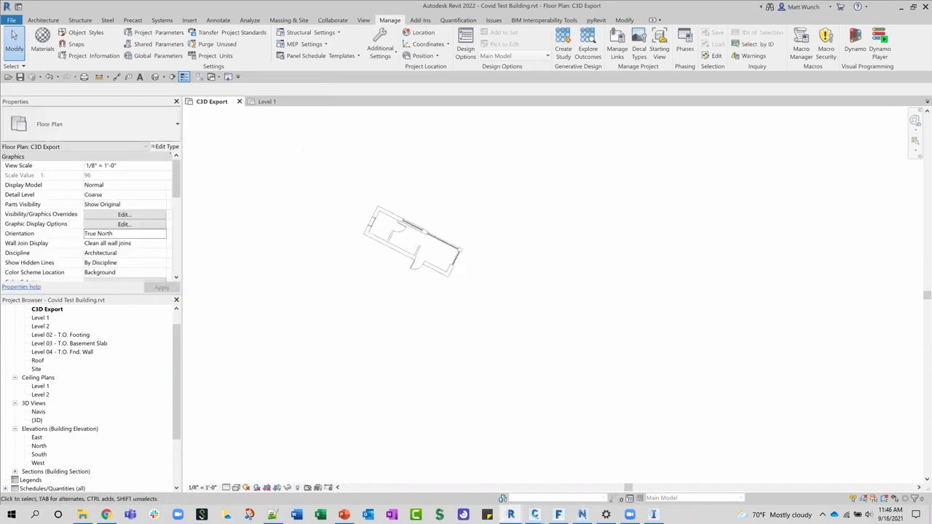
In Civil 3D's External References, unload the C3D Export reference.
{"action": "mouse_move", "coordinate": [535, 515]}
{"action": "left_click", "coordinate": [572, 472]}
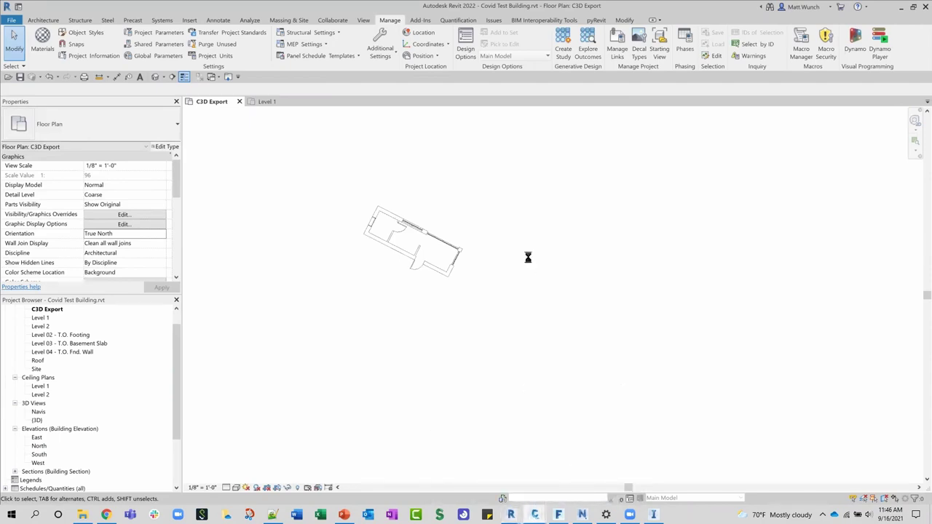
{"action": "mouse_move", "coordinate": [927, 386]}
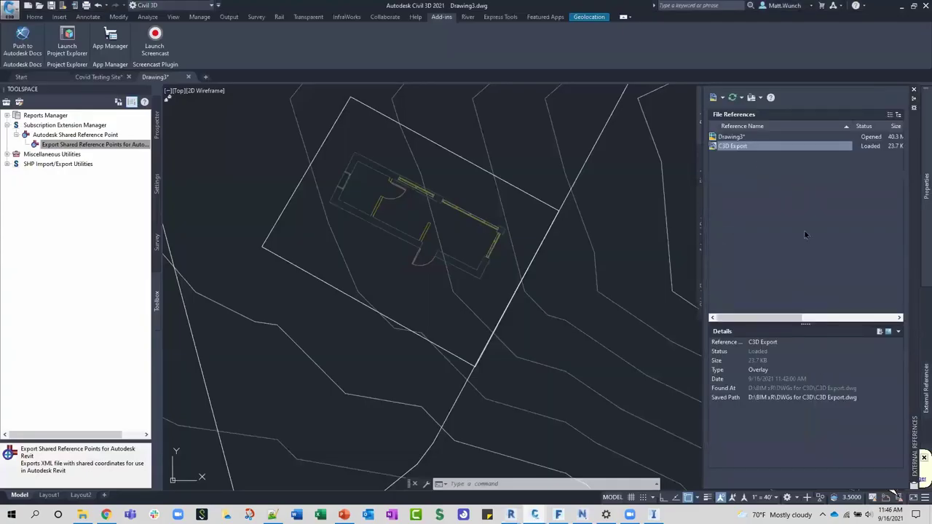
{"action": "right_click", "coordinate": [760, 146]}
{"action": "mouse_move", "coordinate": [785, 175]}
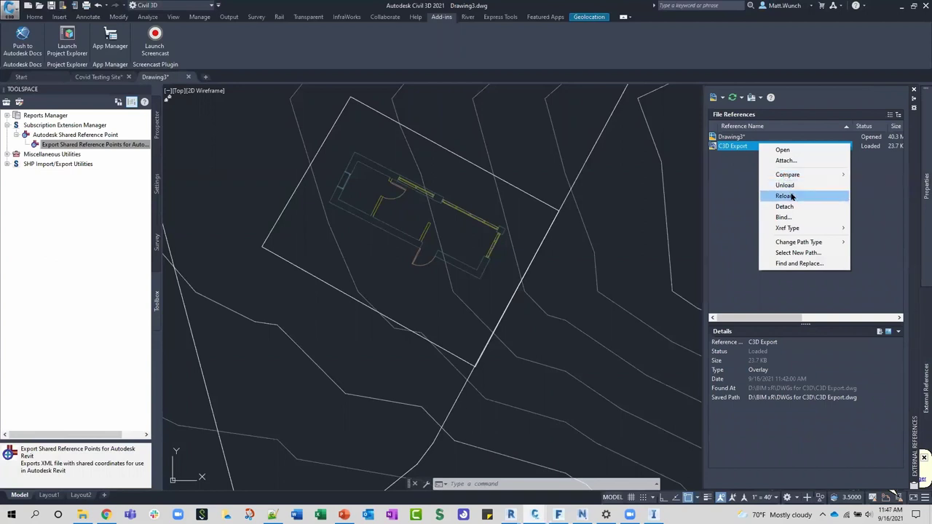
{"action": "left_click", "coordinate": [786, 185]}
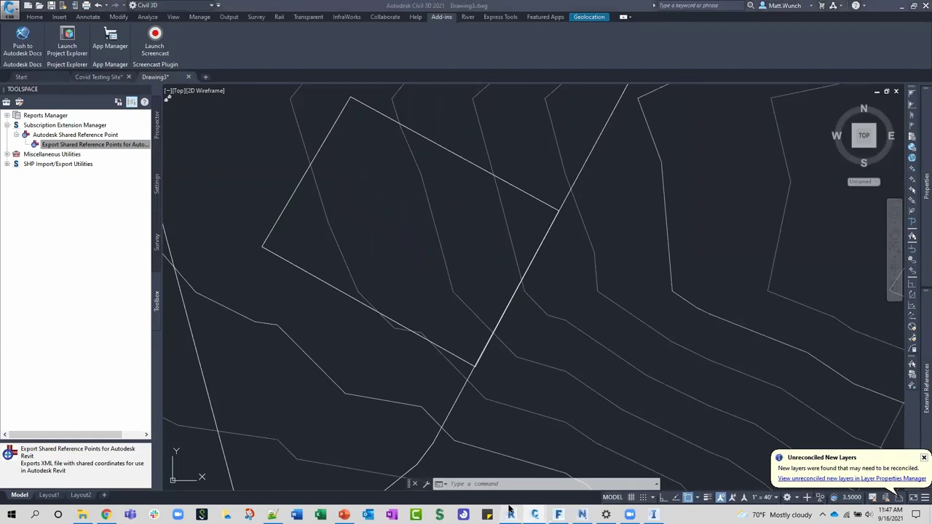
Close the extra Revit home window and bring the Revit project forward.
{"action": "mouse_move", "coordinate": [510, 514]}
{"action": "left_click", "coordinate": [606, 441]}
{"action": "left_click", "coordinate": [481, 471]}
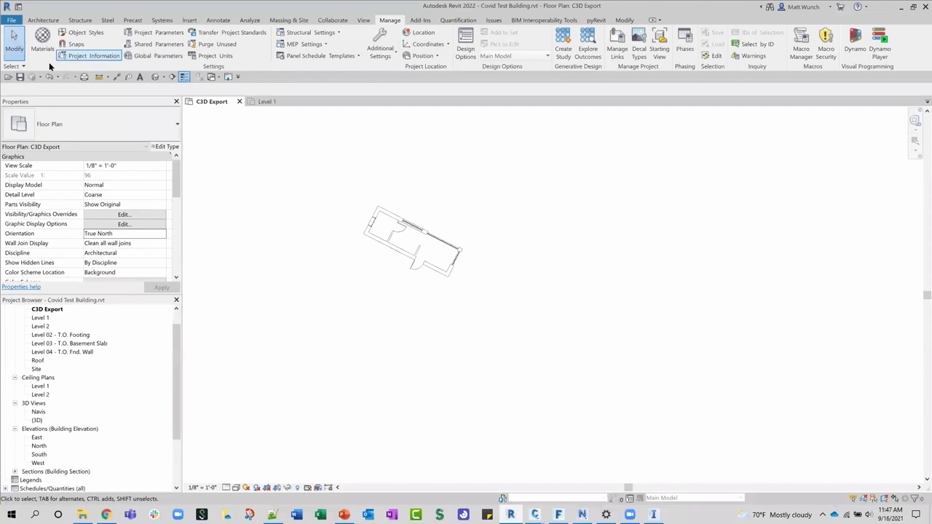
Save the project and start a DWG export with Shared Coordinates as the coordinate base.
{"action": "left_click", "coordinate": [19, 79]}
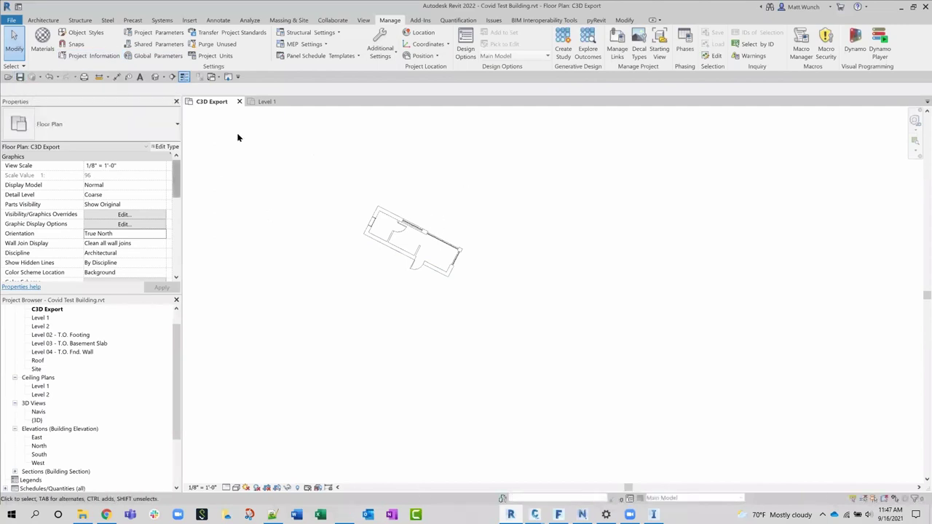
{"action": "left_click", "coordinate": [12, 19]}
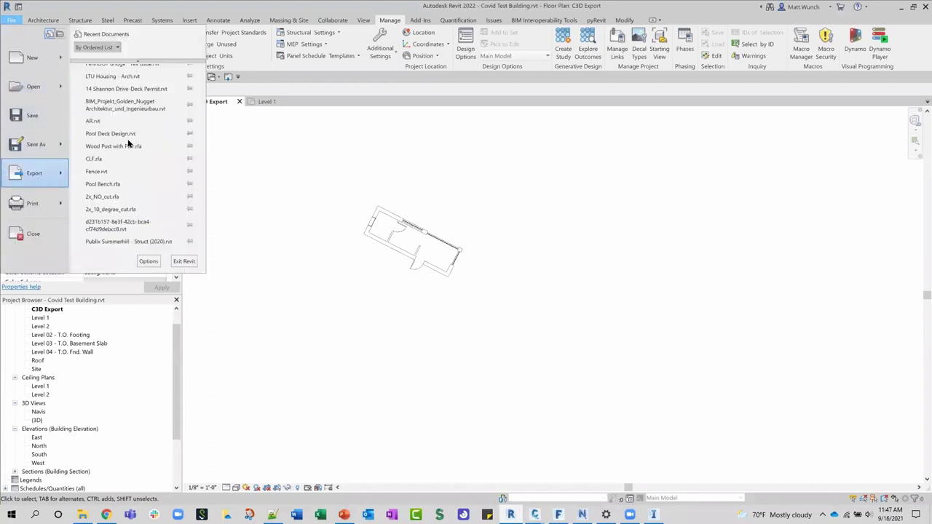
{"action": "mouse_move", "coordinate": [34, 172]}
{"action": "mouse_move", "coordinate": [140, 62]}
{"action": "left_click", "coordinate": [217, 58]}
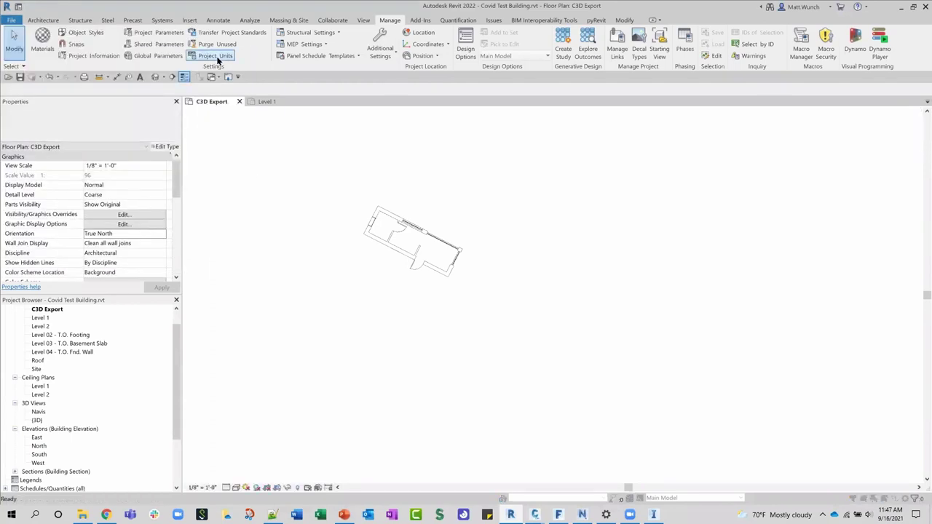
{"action": "left_click", "coordinate": [464, 147]}
{"action": "left_click", "coordinate": [512, 148]}
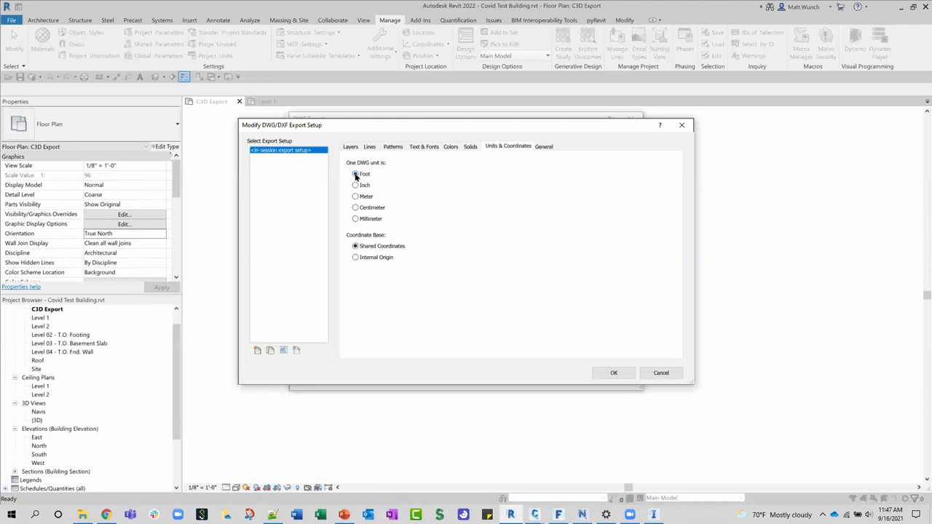
{"action": "left_click", "coordinate": [360, 247]}
{"action": "left_click", "coordinate": [613, 373]}
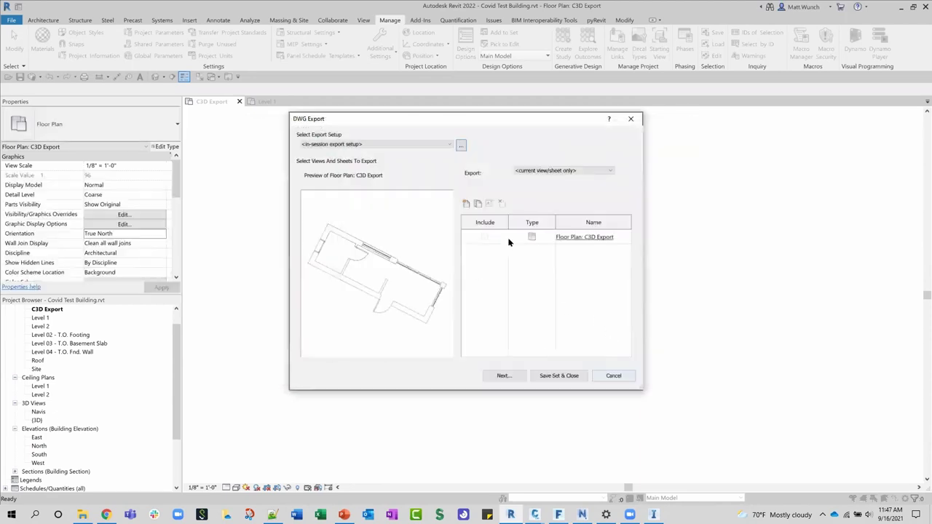
{"action": "left_click", "coordinate": [504, 375]}
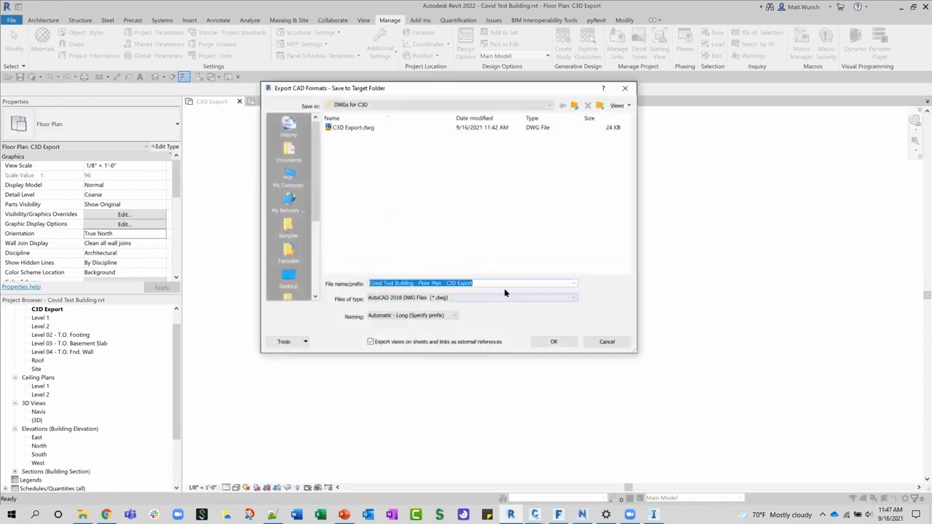
Name the export C3D Export_2, turn off views/links as external references, and export.
{"action": "left_click", "coordinate": [447, 283]}
{"action": "left_click_drag", "start_coordinate": [444, 284], "coordinate": [218, 286]}
{"action": "key", "text": "BackSpace"}
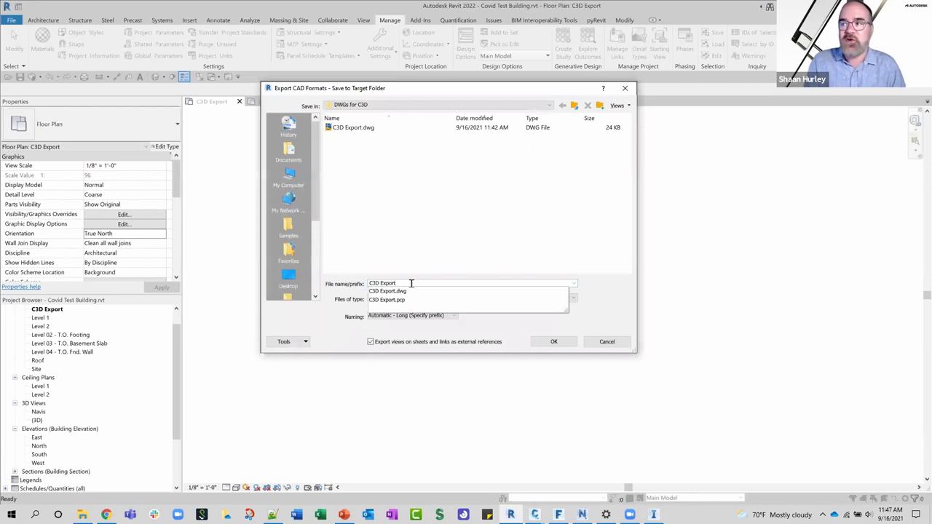
{"action": "type", "text": "_2"}
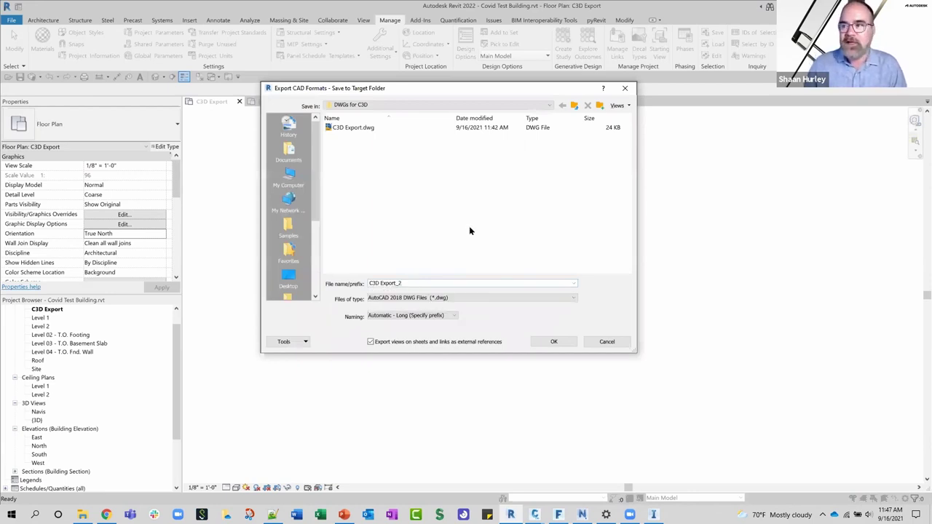
{"action": "left_click", "coordinate": [426, 342]}
{"action": "left_click", "coordinate": [555, 346]}
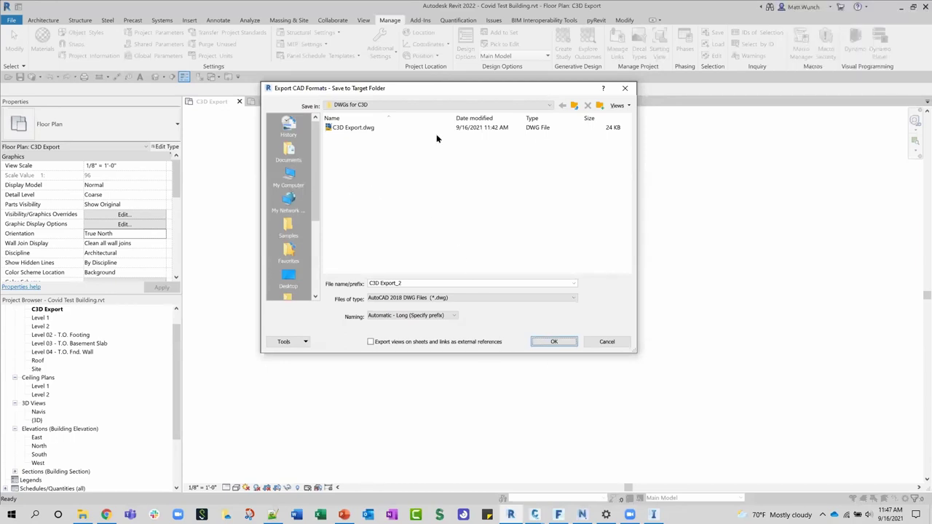
{"action": "left_click", "coordinate": [552, 343]}
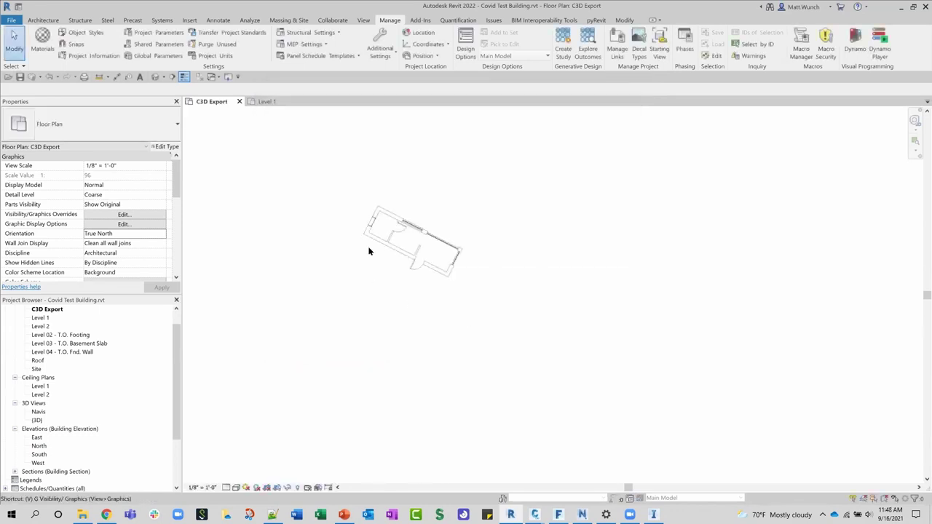
In Visibility/Graphics, show Site > Survey Point and hide Internal Origin.
{"action": "key", "text": "g"}
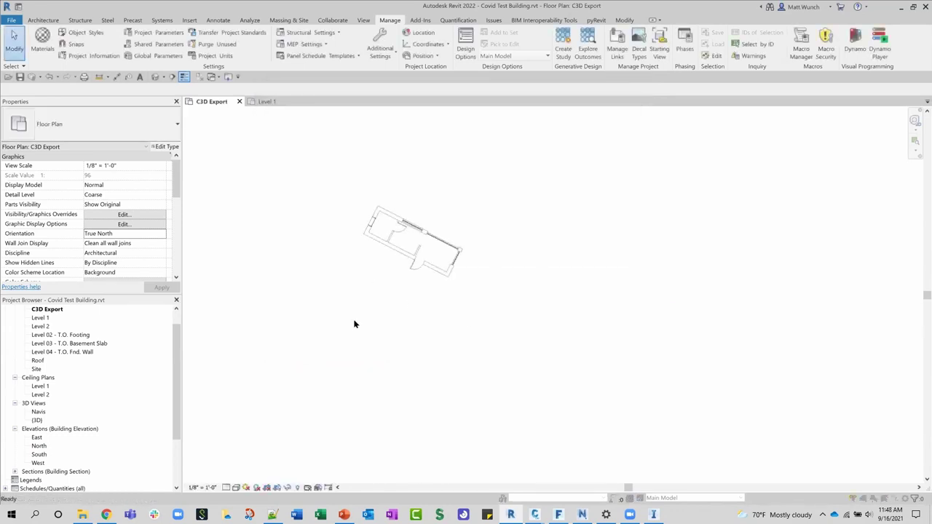
{"action": "left_click", "coordinate": [591, 168]}
{"action": "key", "text": "s"}
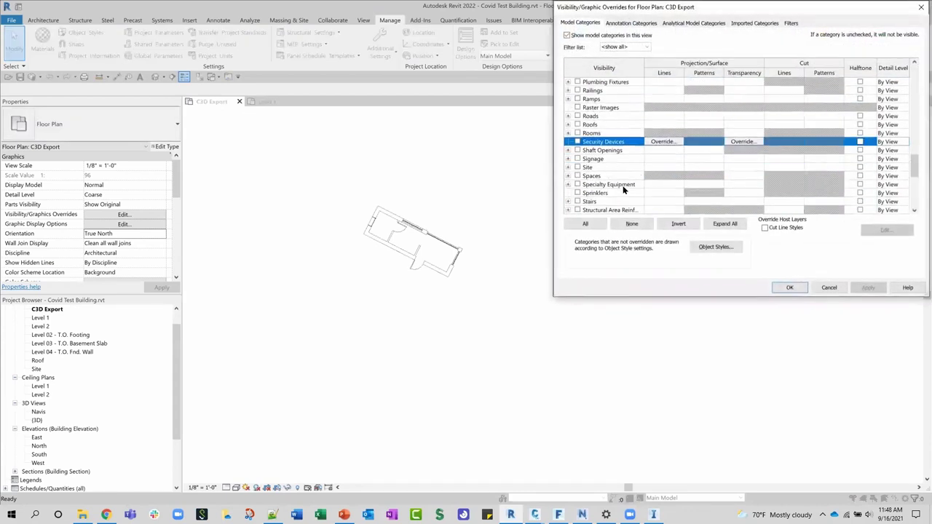
{"action": "left_click", "coordinate": [573, 167]}
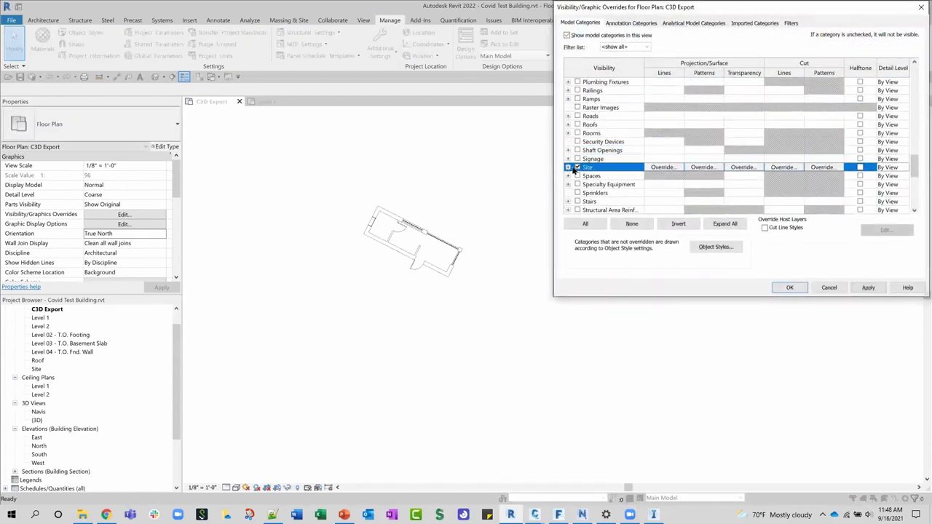
{"action": "left_click", "coordinate": [569, 167]}
{"action": "scroll", "coordinate": [641, 199], "scroll_direction": "down", "scroll_amount": 2}
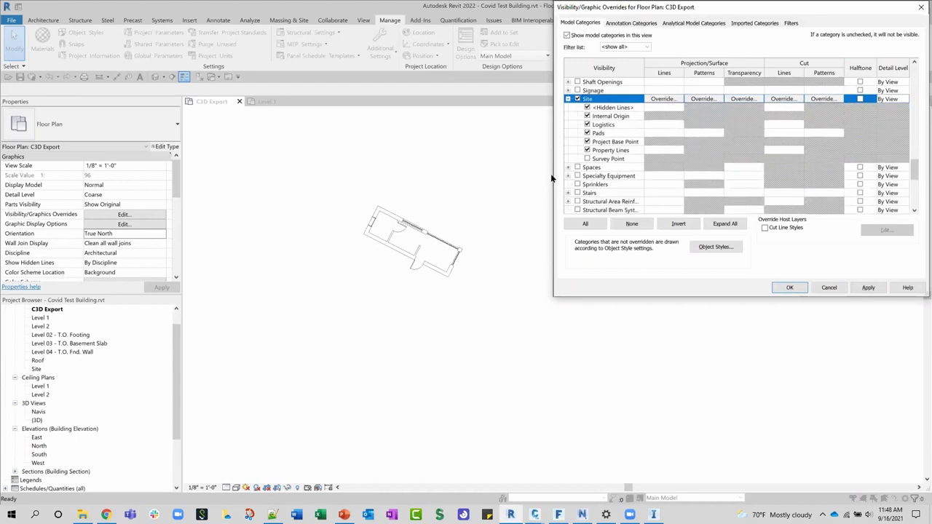
{"action": "left_click", "coordinate": [588, 159]}
{"action": "left_click", "coordinate": [587, 116]}
{"action": "left_click", "coordinate": [788, 288]}
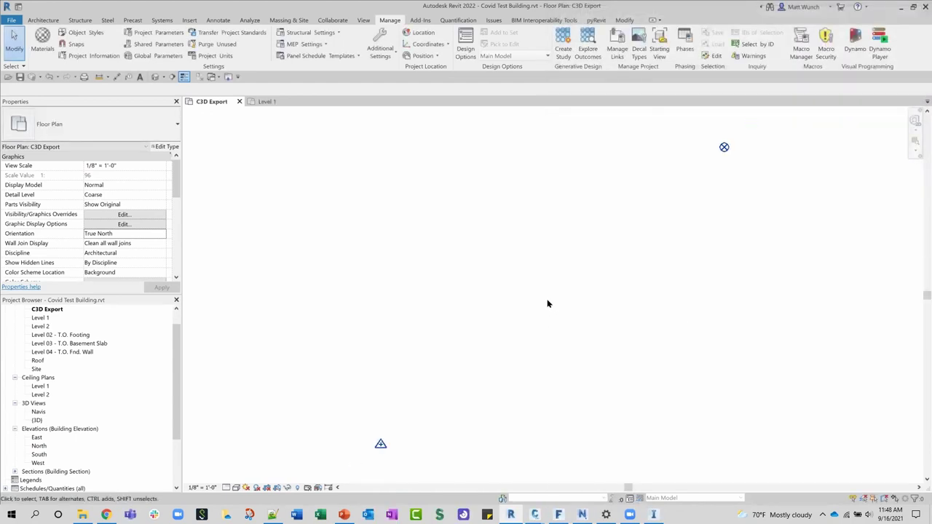
Select the survey point and project base point to read N/S 909167.683, E/W 1050865.897.
{"action": "left_click", "coordinate": [380, 444]}
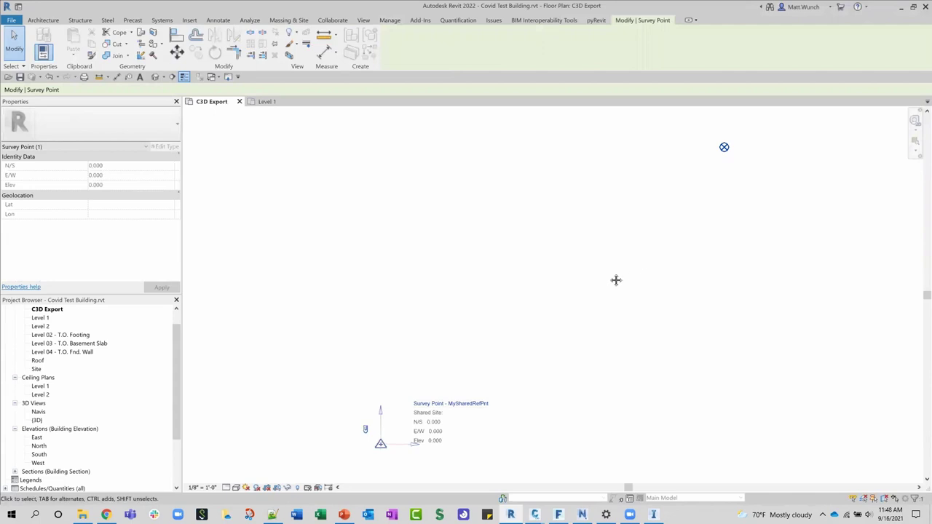
{"action": "middle_click_drag", "start_coordinate": [712, 141], "coordinate": [643, 169]}
{"action": "left_click", "coordinate": [656, 177]}
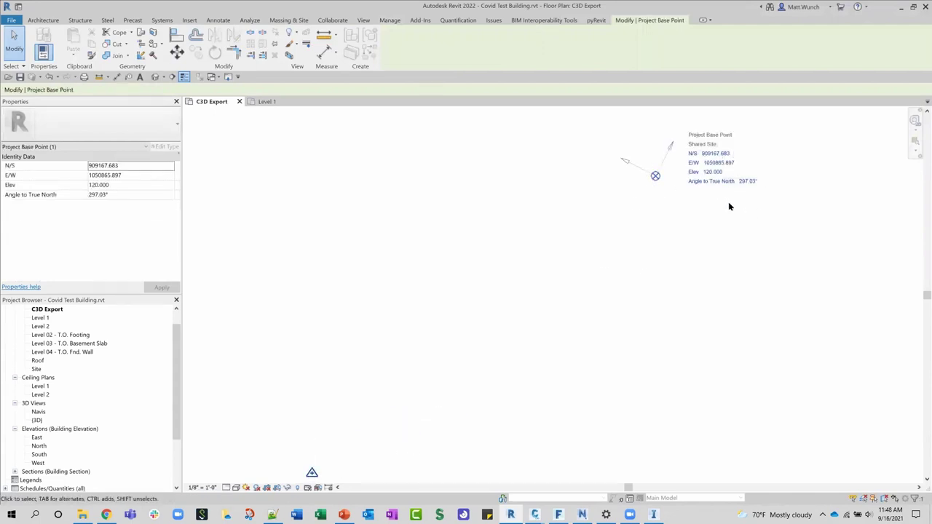
{"action": "middle_click_drag", "start_coordinate": [732, 209], "coordinate": [786, 138]}
{"action": "scroll", "coordinate": [716, 175], "scroll_direction": "down", "scroll_amount": 1}
{"action": "middle_click_drag", "start_coordinate": [681, 191], "coordinate": [576, 190]}
{"action": "key", "text": "Escape"}
Turn on Site > Internal Origin in the view's Visibility/Graphics overrides.
{"action": "key", "text": "v"}
{"action": "key", "text": "v"}
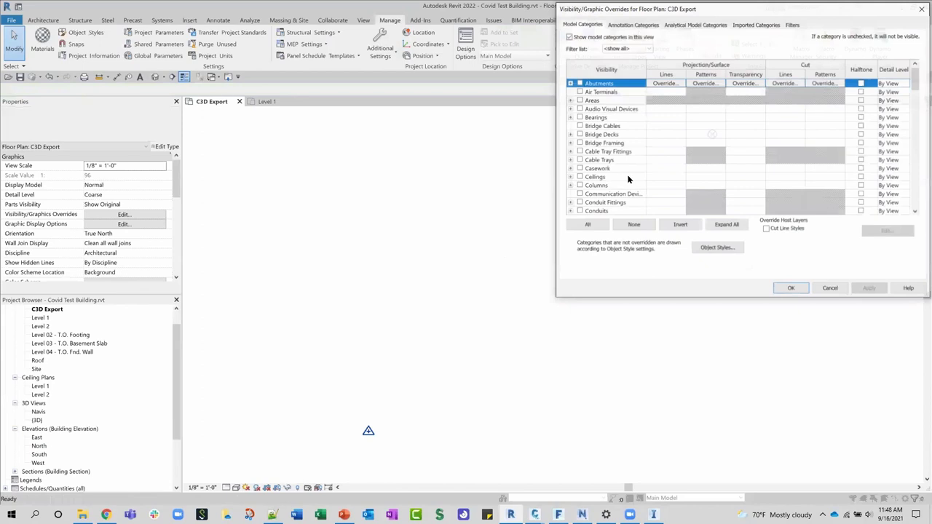
{"action": "key", "text": "s"}
{"action": "scroll", "coordinate": [572, 183], "scroll_direction": "down", "scroll_amount": 1}
{"action": "left_click", "coordinate": [569, 185]}
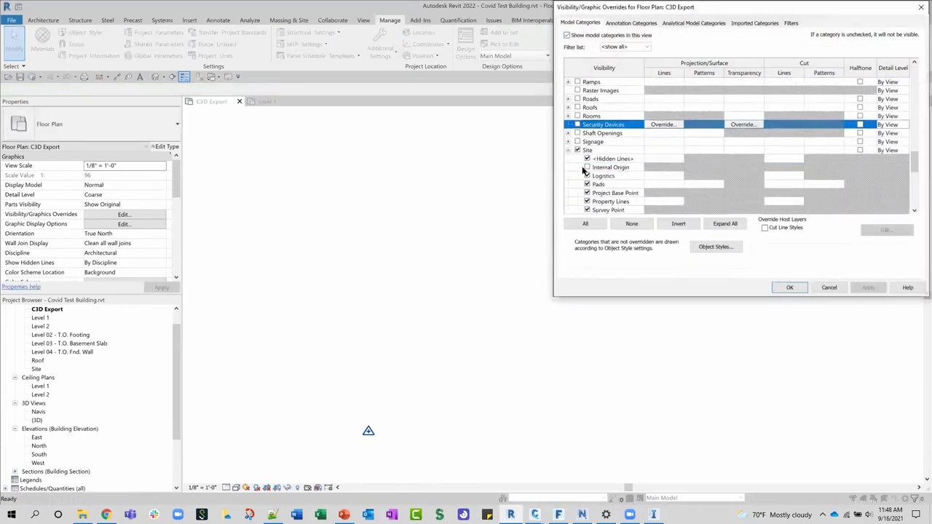
{"action": "left_click", "coordinate": [586, 168]}
{"action": "left_click", "coordinate": [789, 288]}
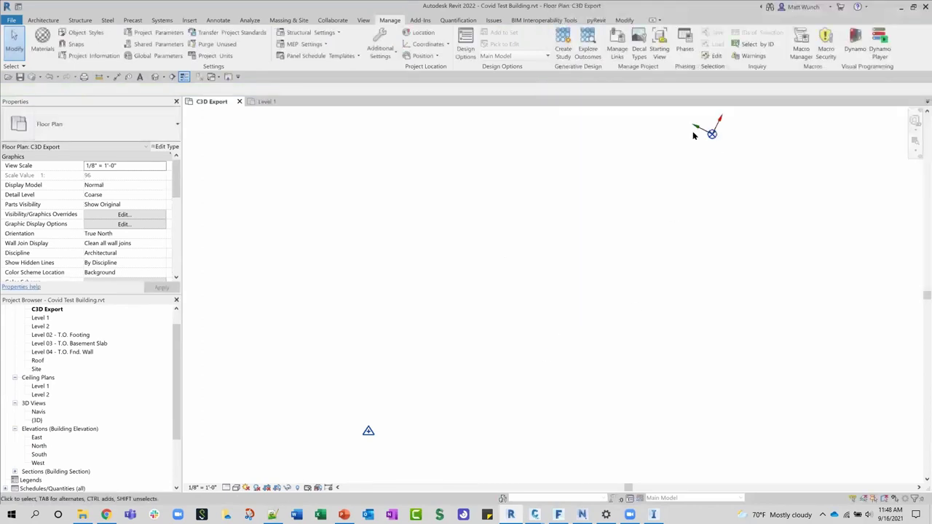
Select the survey point and project base point in turn to inspect their positions.
{"action": "left_click", "coordinate": [369, 431]}
{"action": "key", "text": "Escape"}
{"action": "left_click", "coordinate": [711, 133]}
{"action": "key", "text": "Escape"}
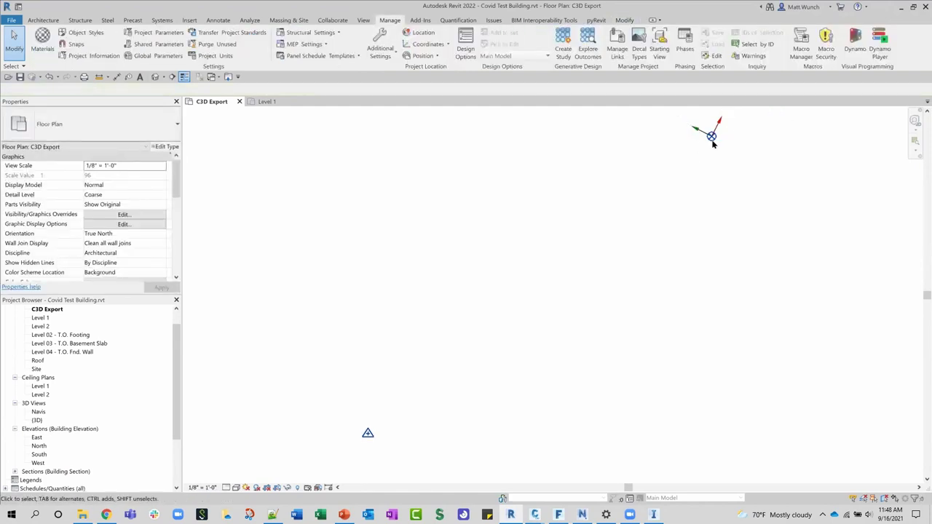
{"action": "left_click", "coordinate": [712, 137]}
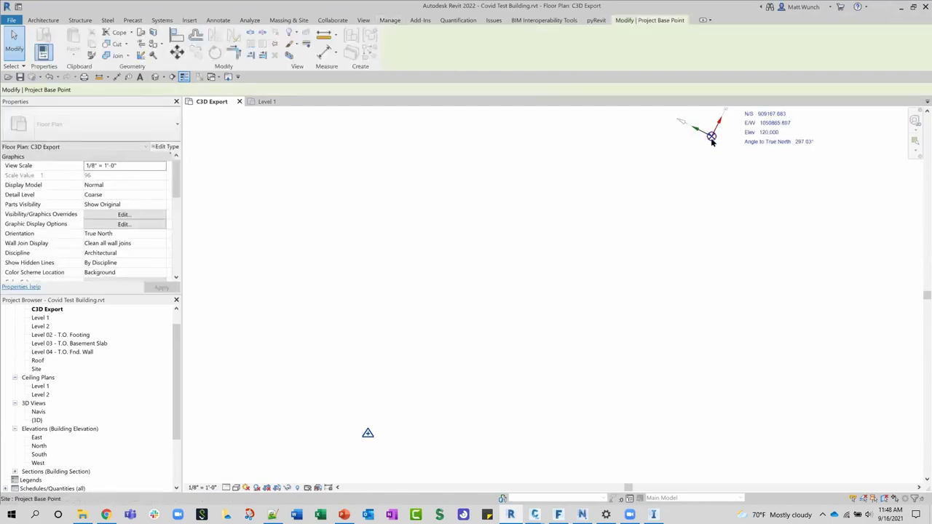
{"action": "middle_click_drag", "start_coordinate": [691, 225], "coordinate": [658, 257]}
{"action": "key", "text": "Escape"}
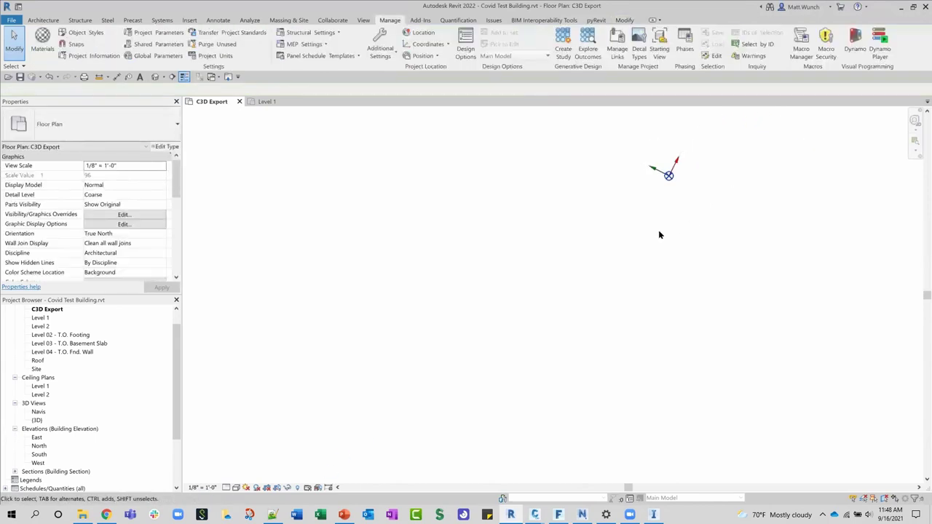
{"action": "left_click", "coordinate": [668, 177]}
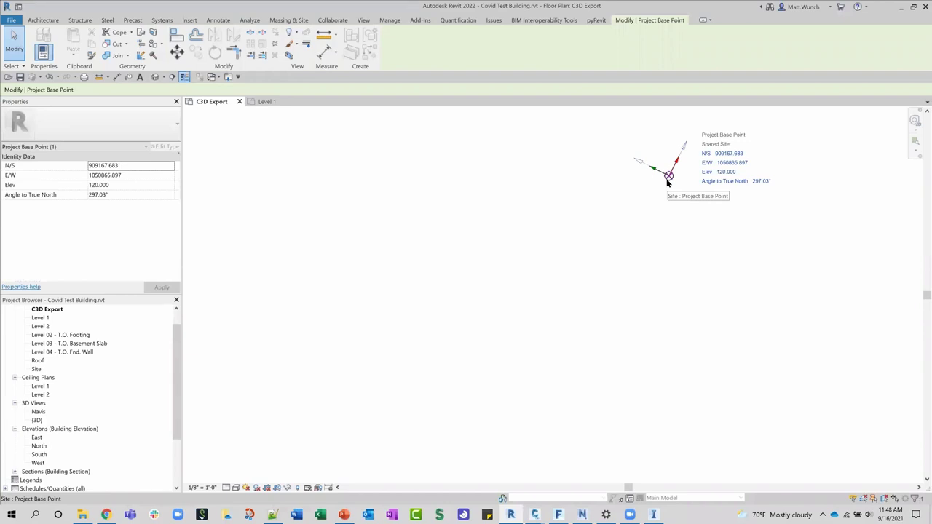
{"action": "middle_click_drag", "start_coordinate": [655, 191], "coordinate": [651, 199]}
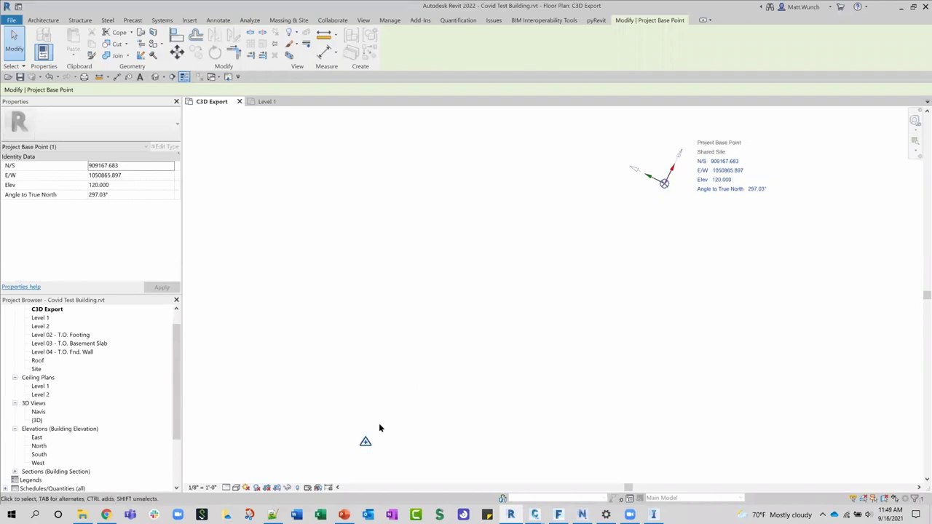
{"action": "key", "text": "Escape"}
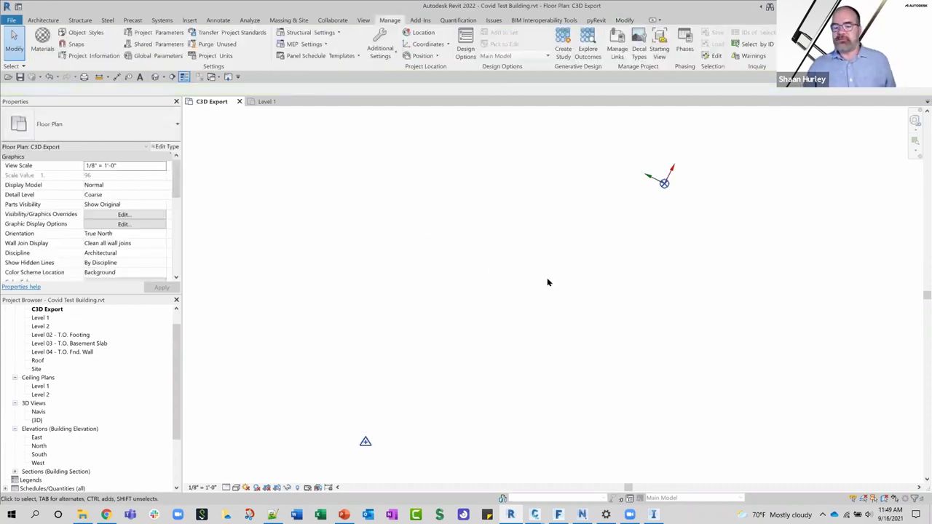
Uncheck the Site category in the C3D Export plan's Visibility/Graphics overrides (VG).
{"action": "key", "text": "v"}
{"action": "key", "text": "g"}
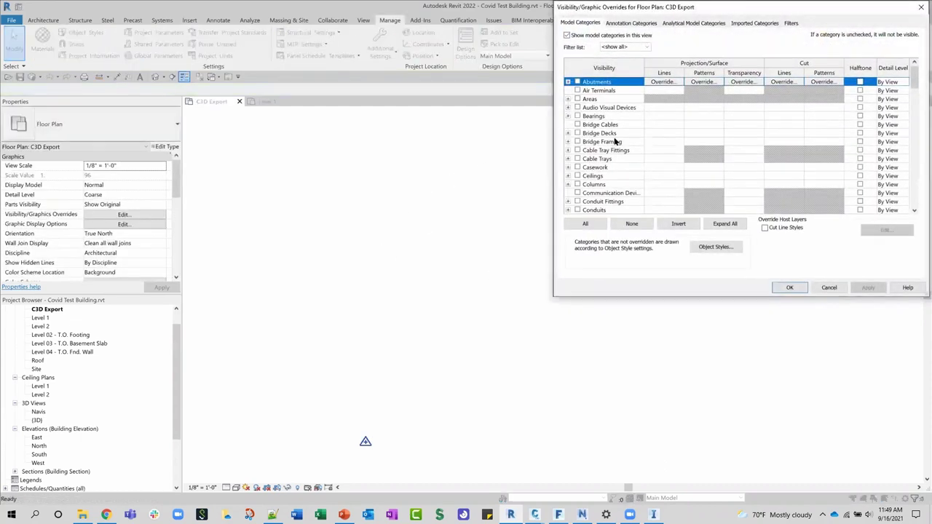
{"action": "key", "text": "s"}
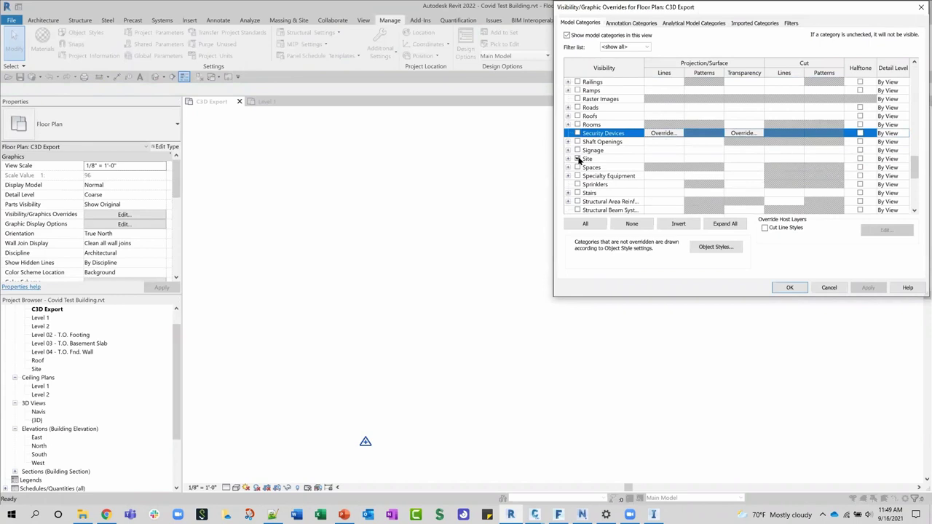
{"action": "left_click", "coordinate": [577, 159]}
{"action": "left_click", "coordinate": [789, 287]}
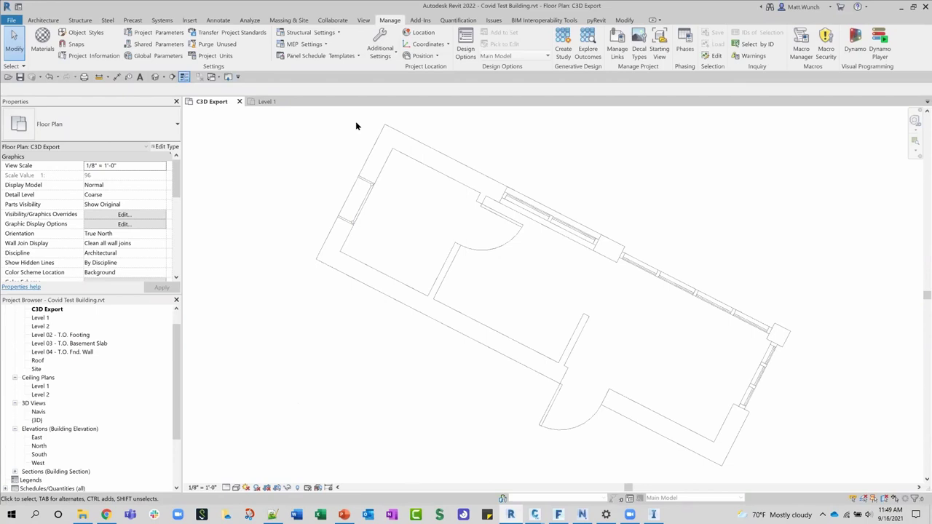
{"action": "left_click", "coordinate": [60, 309]}
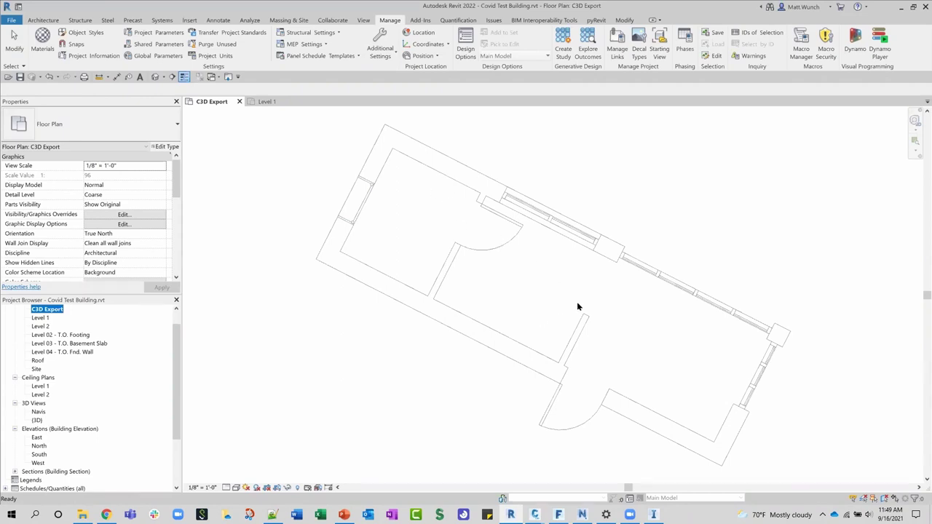
{"action": "scroll", "coordinate": [579, 306], "scroll_direction": "down", "scroll_amount": 2}
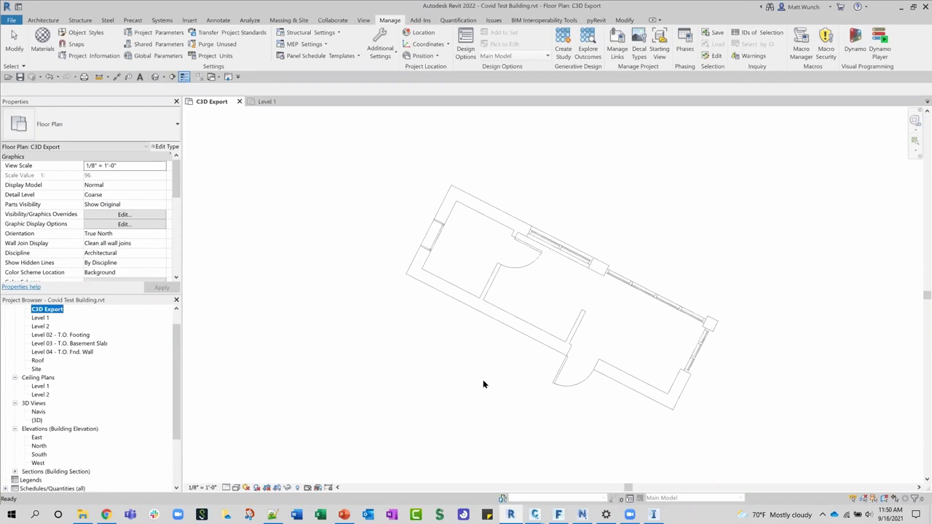
{"action": "left_click", "coordinate": [416, 348]}
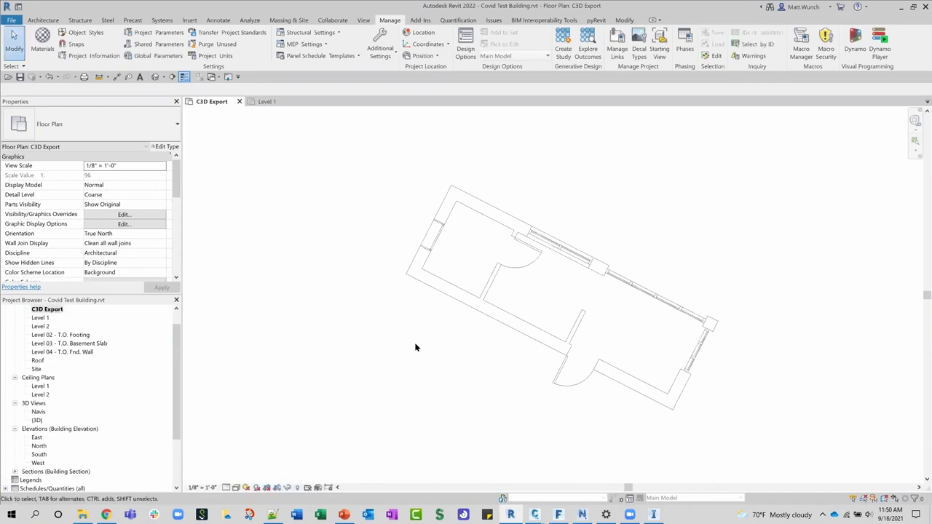
{"action": "middle_click_drag", "start_coordinate": [493, 379], "coordinate": [444, 346]}
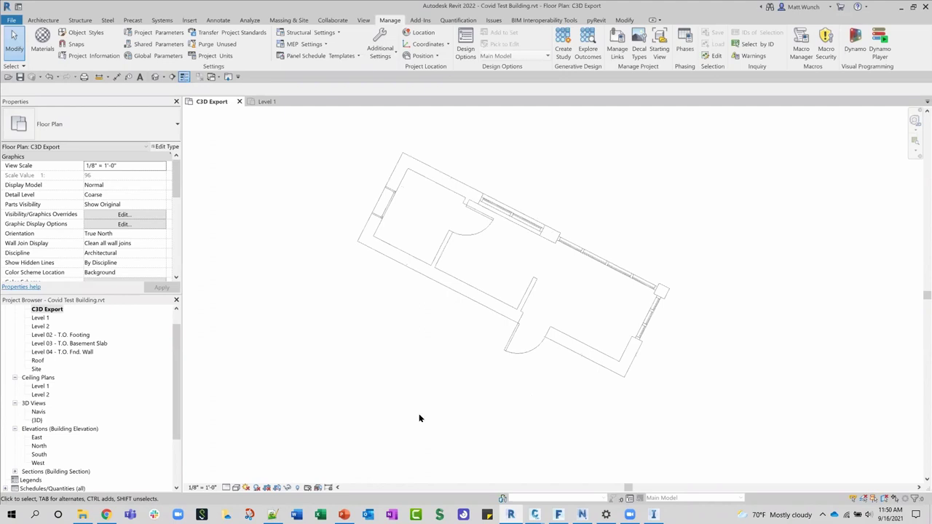
{"action": "mouse_move", "coordinate": [534, 515]}
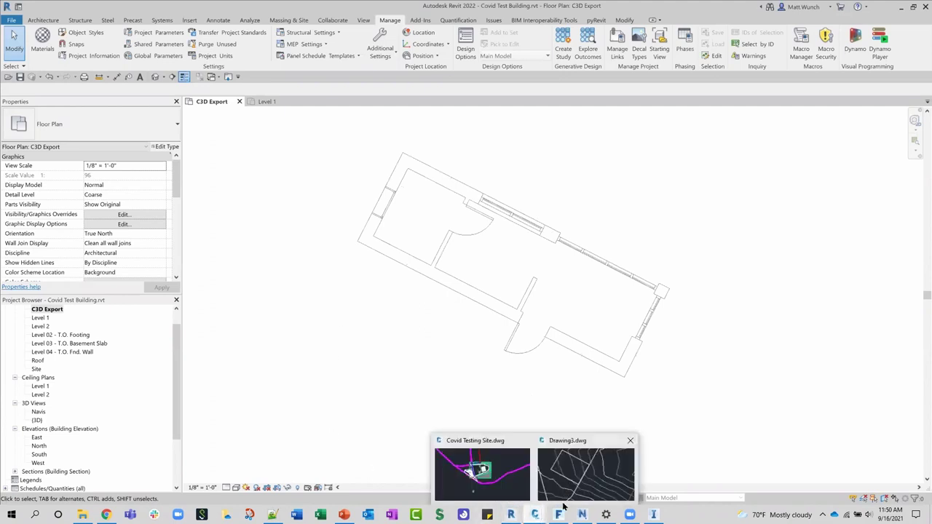
Attach C3D Export_2.dwg via External References as an overlay, inserted at 0,0,0 instead of on-screen.
{"action": "left_click", "coordinate": [576, 471]}
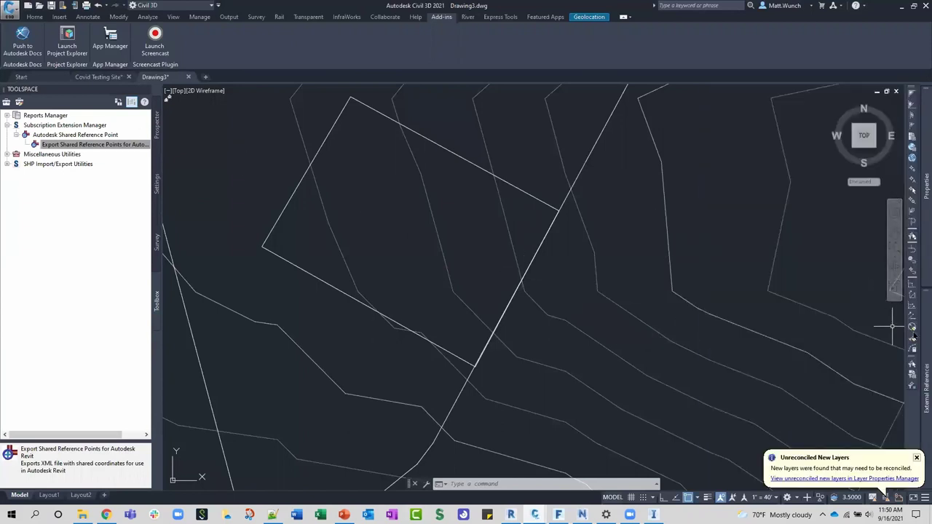
{"action": "mouse_move", "coordinate": [919, 340]}
{"action": "right_click", "coordinate": [805, 222]}
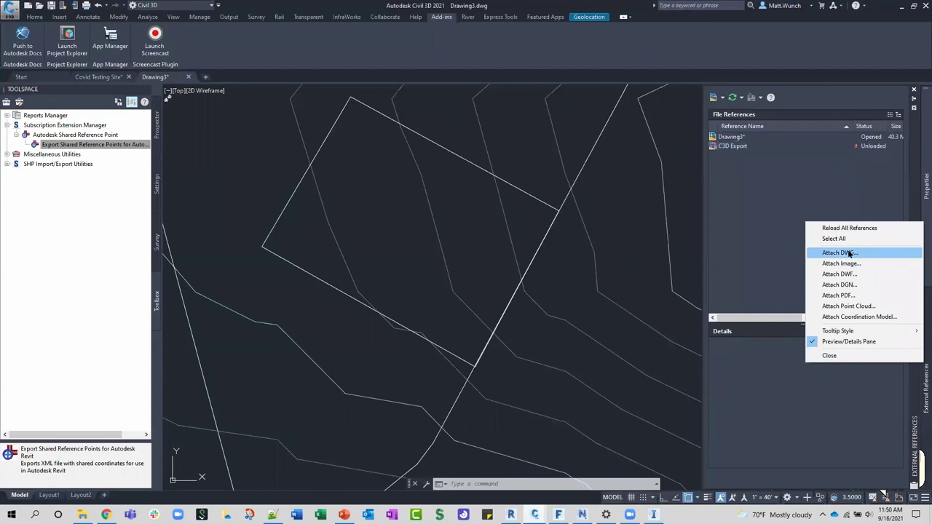
{"action": "left_click", "coordinate": [850, 253]}
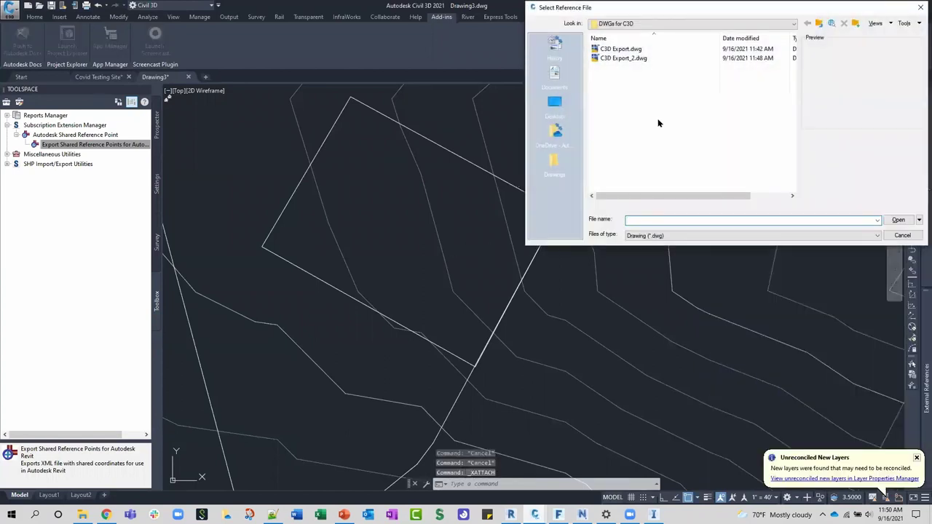
{"action": "left_click", "coordinate": [623, 58]}
{"action": "left_click", "coordinate": [889, 219]}
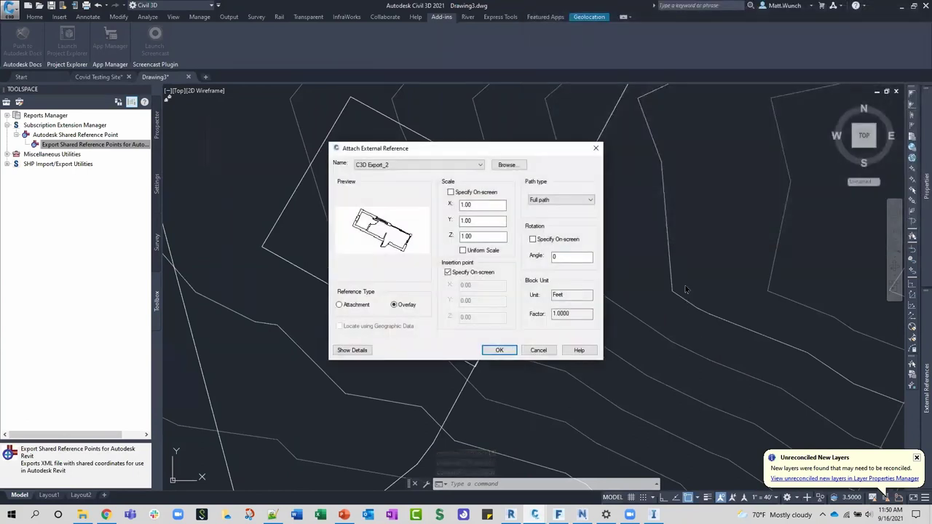
{"action": "left_click", "coordinate": [472, 273]}
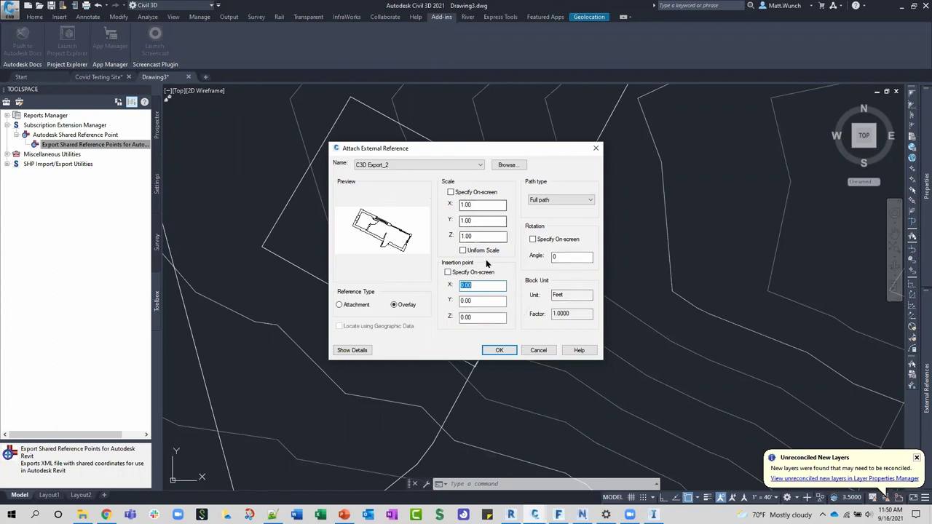
{"action": "left_click", "coordinate": [492, 351]}
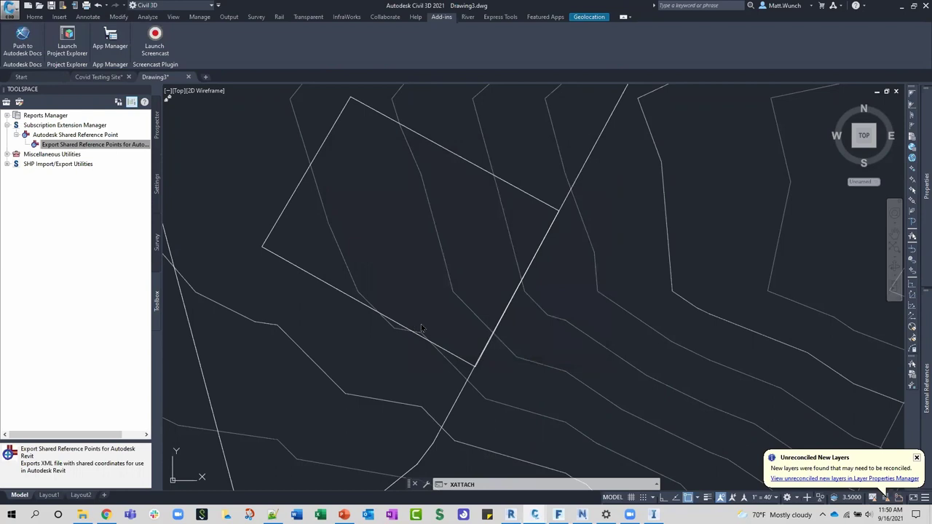
Check the C3D Export_2 building sits inside the site boundary, then save the Revit project.
{"action": "left_click", "coordinate": [412, 237]}
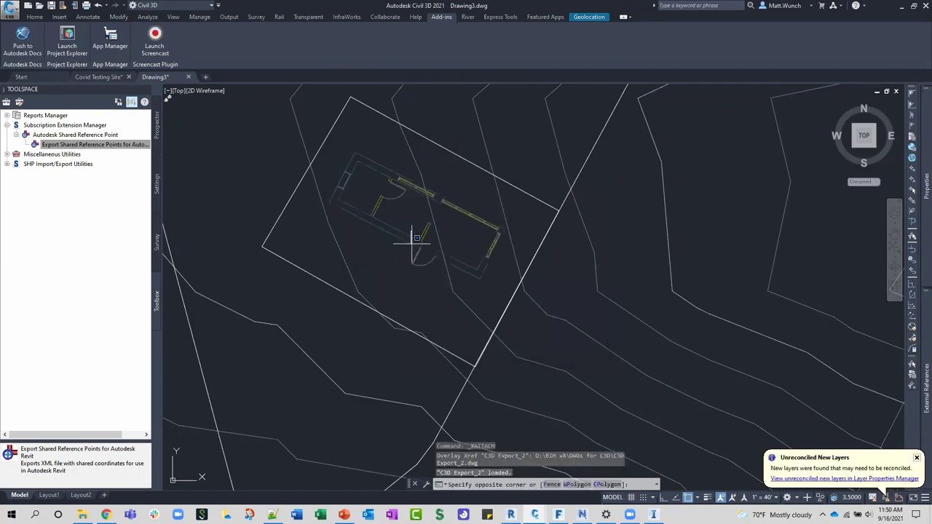
{"action": "left_click", "coordinate": [394, 223]}
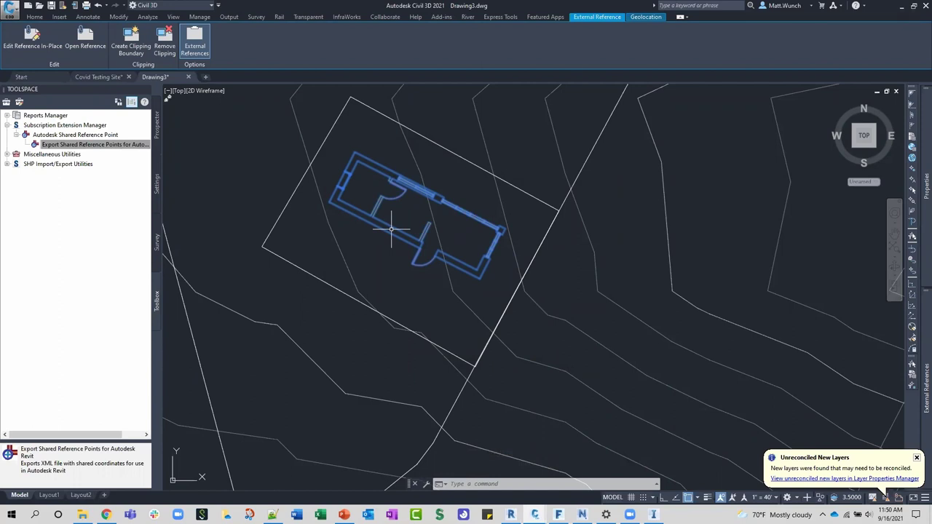
{"action": "key", "text": "Escape"}
{"action": "key", "text": "Escape"}
{"action": "scroll", "coordinate": [391, 229], "scroll_direction": "down", "scroll_amount": 5}
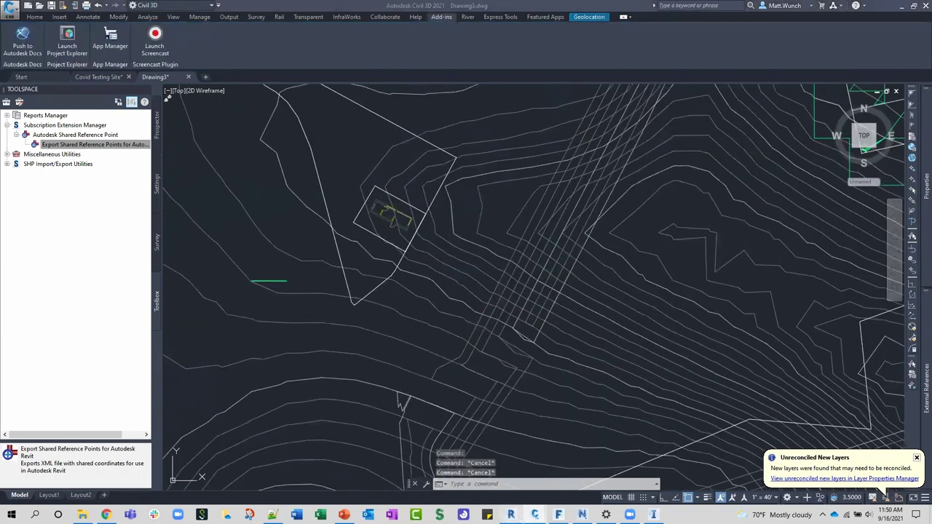
{"action": "left_click", "coordinate": [510, 514]}
{"action": "left_click", "coordinate": [21, 77]}
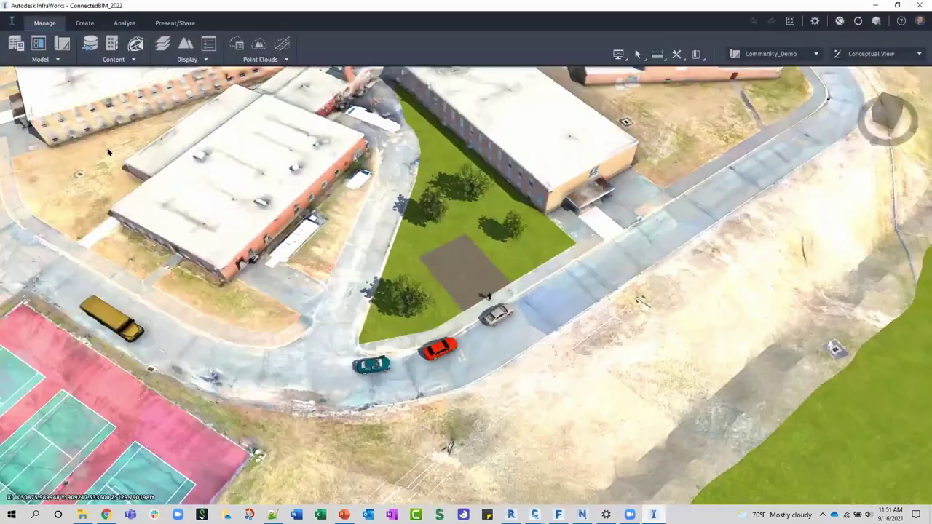
Zoom out to the whole campus and show the data source types that can be added.
{"action": "scroll", "coordinate": [107, 152], "scroll_direction": "down", "scroll_amount": 3}
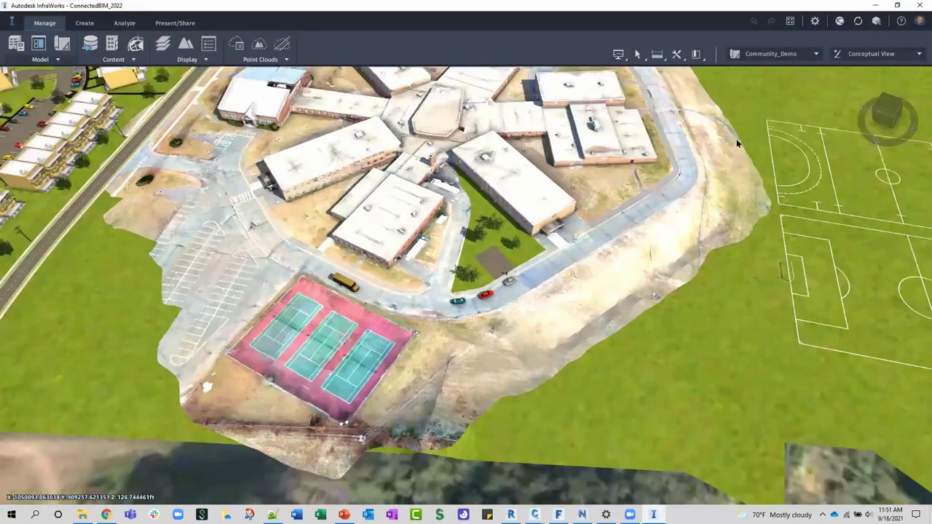
{"action": "left_click", "coordinate": [15, 44]}
{"action": "key", "text": "Escape"}
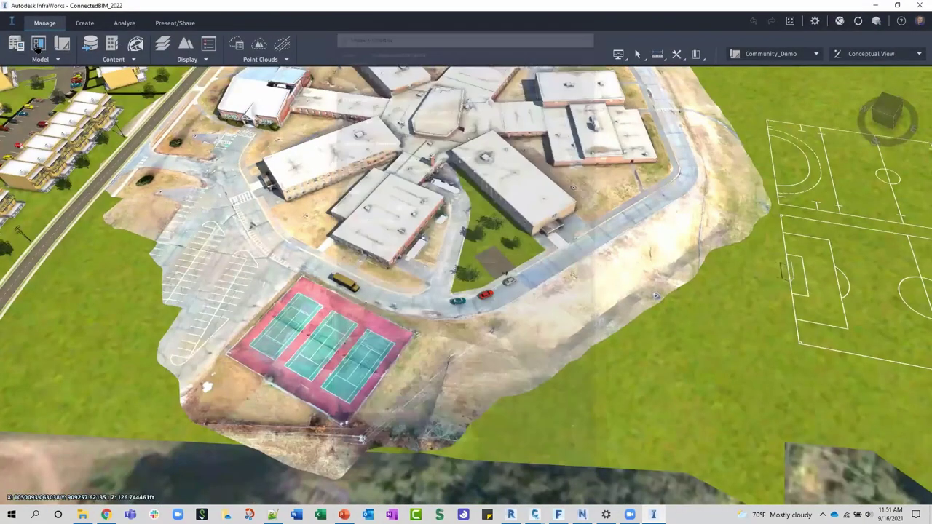
{"action": "left_click", "coordinate": [39, 44]}
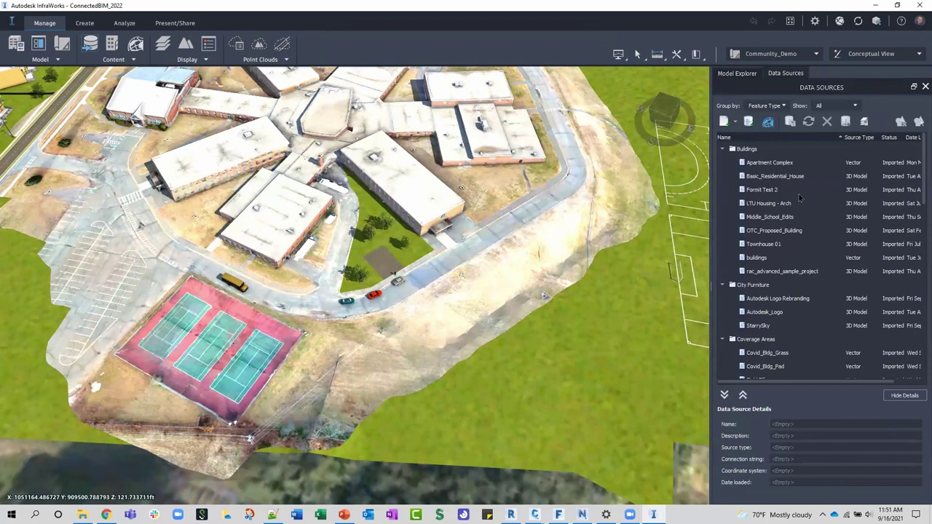
{"action": "left_click", "coordinate": [736, 123]}
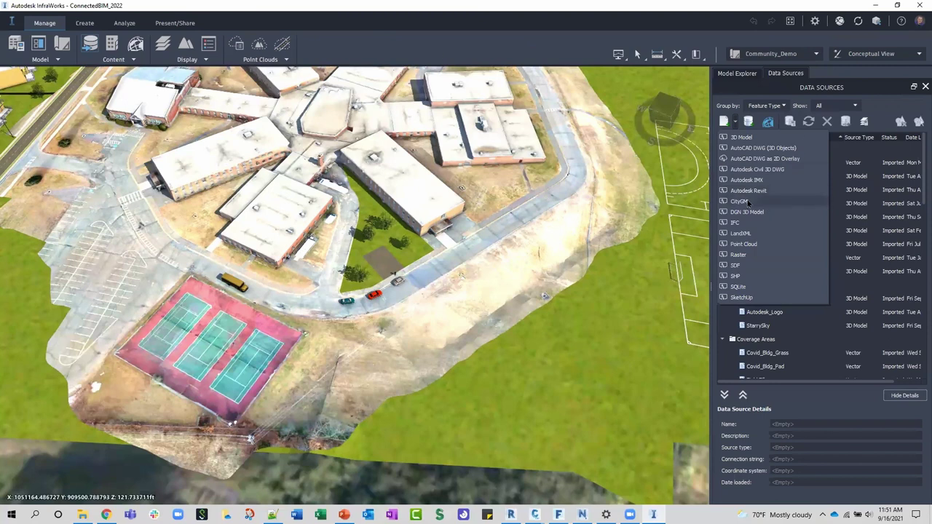
Turn off Navisworks based Local Import in Application Options and recheck the data source list.
{"action": "left_click", "coordinate": [816, 24]}
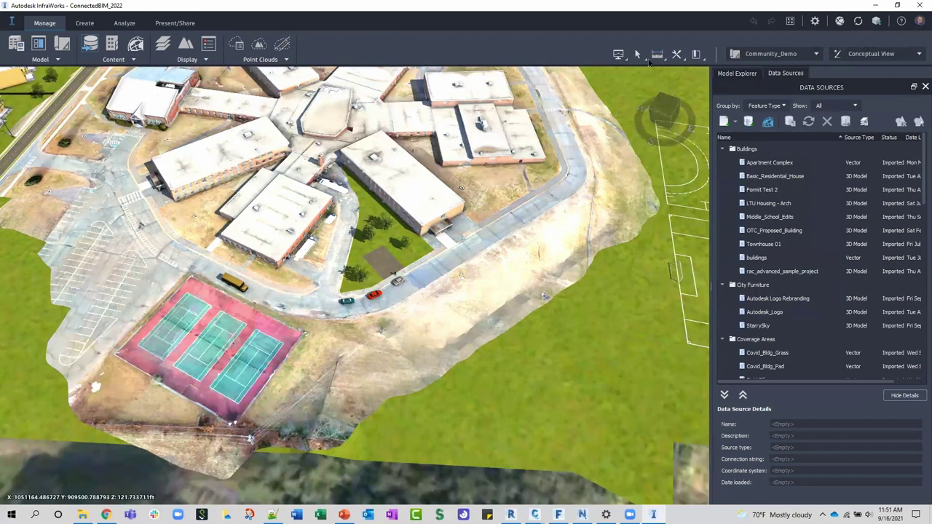
{"action": "left_click", "coordinate": [815, 21]}
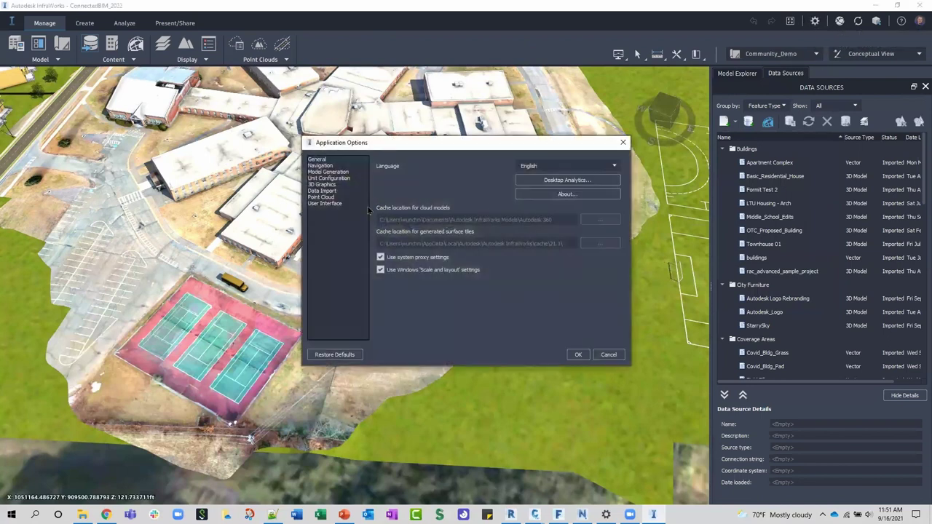
{"action": "left_click", "coordinate": [325, 192]}
{"action": "left_click", "coordinate": [380, 195]}
{"action": "left_click", "coordinate": [577, 354]}
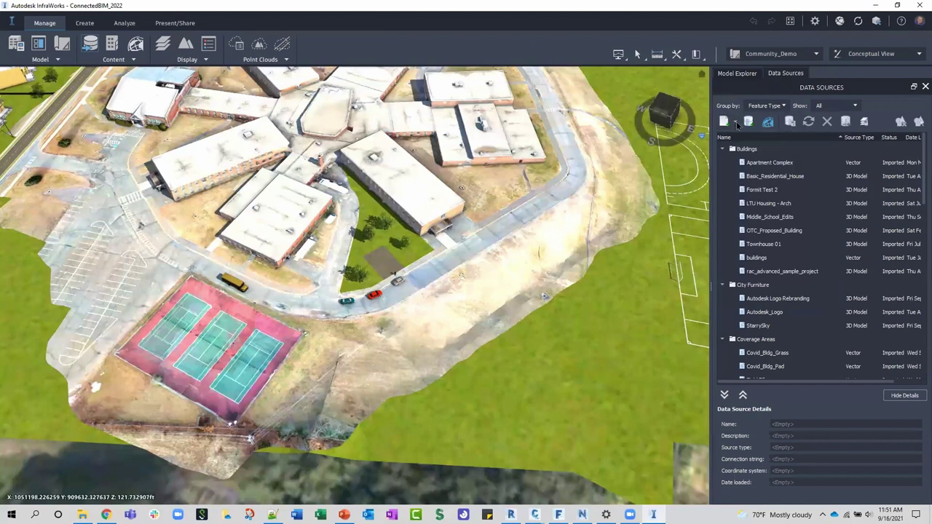
{"action": "left_click", "coordinate": [736, 123]}
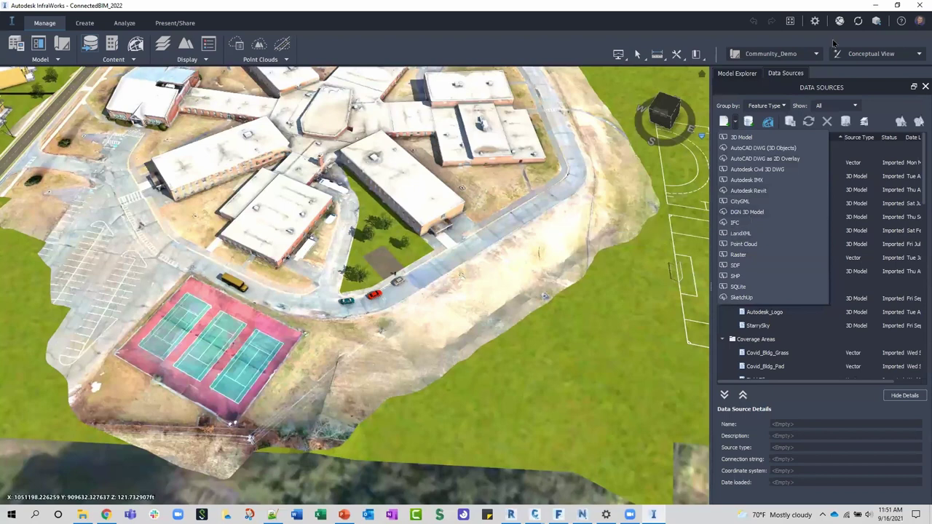
Enable Navisworks based Local Import under Data Import and reopen the add data source list.
{"action": "left_click", "coordinate": [817, 21]}
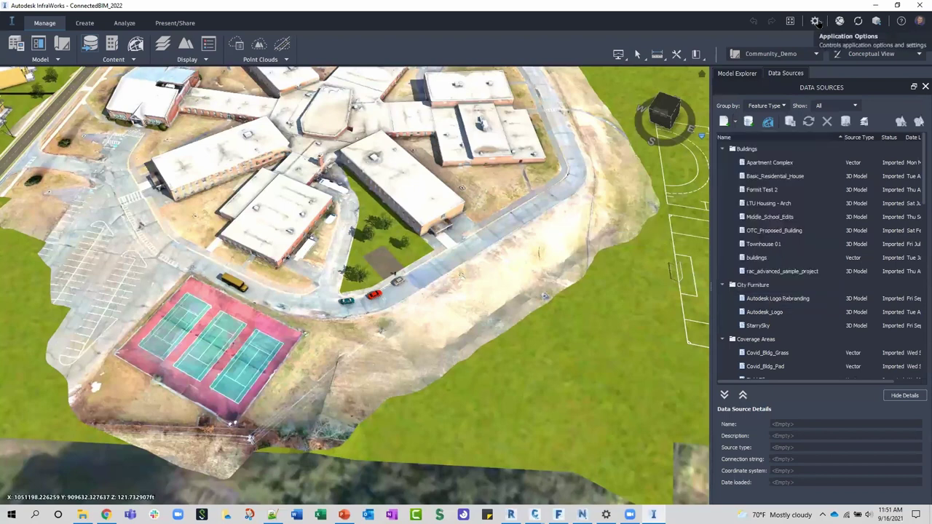
{"action": "left_click", "coordinate": [817, 22]}
{"action": "left_click", "coordinate": [324, 191]}
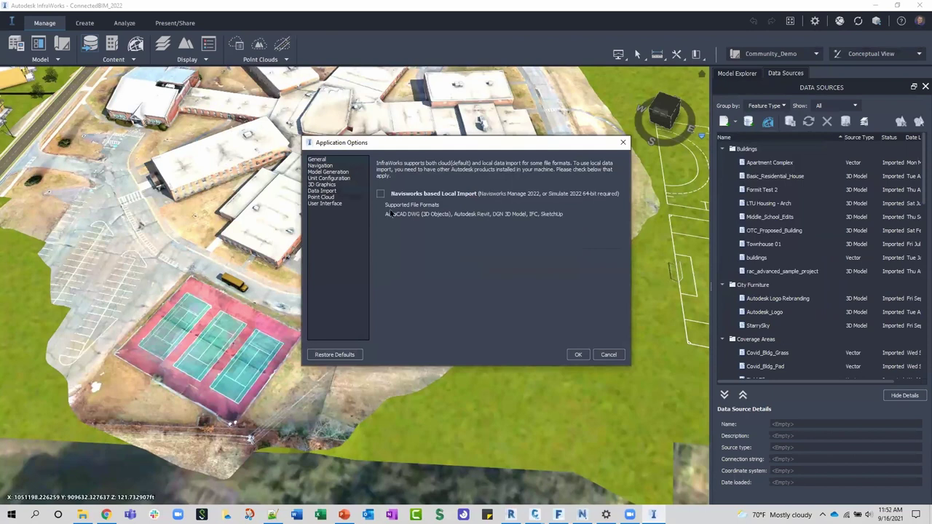
{"action": "left_click", "coordinate": [380, 194]}
{"action": "left_click", "coordinate": [578, 355]}
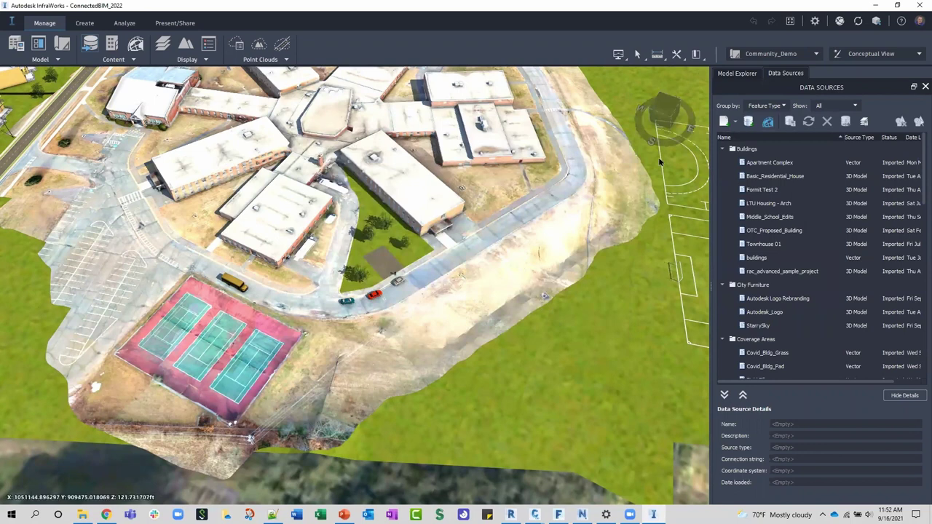
{"action": "left_click", "coordinate": [735, 122]}
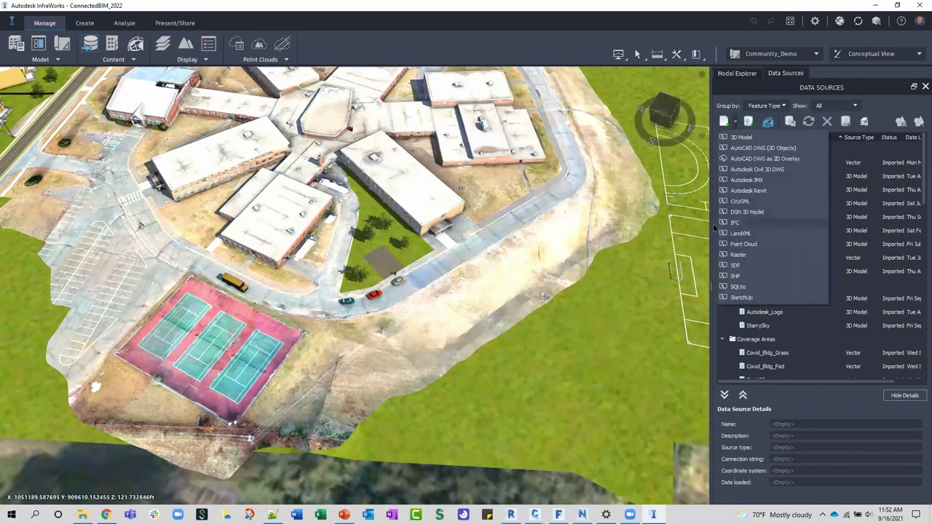
Add an Autodesk Revit source and browse to Data (D:) > BIM xR > Architectural.
{"action": "left_click", "coordinate": [746, 191]}
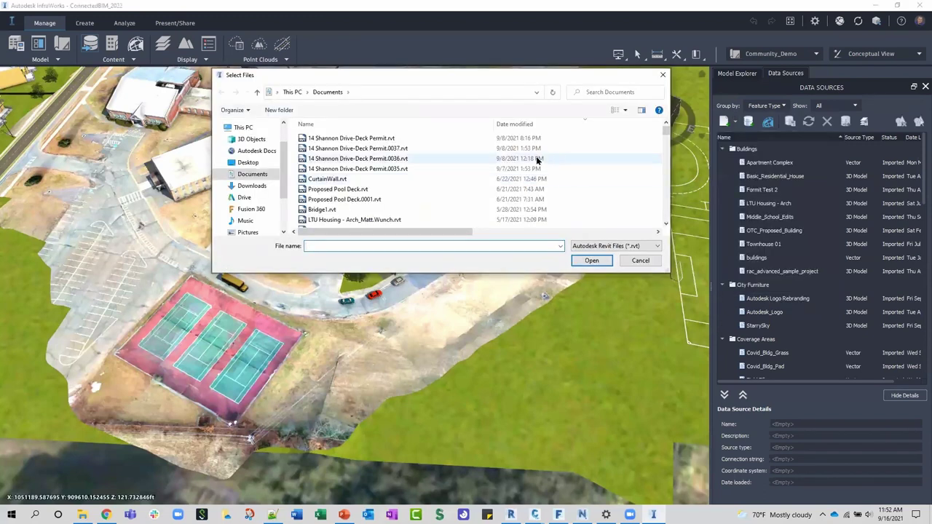
{"action": "scroll", "coordinate": [244, 218], "scroll_direction": "down", "scroll_amount": 2}
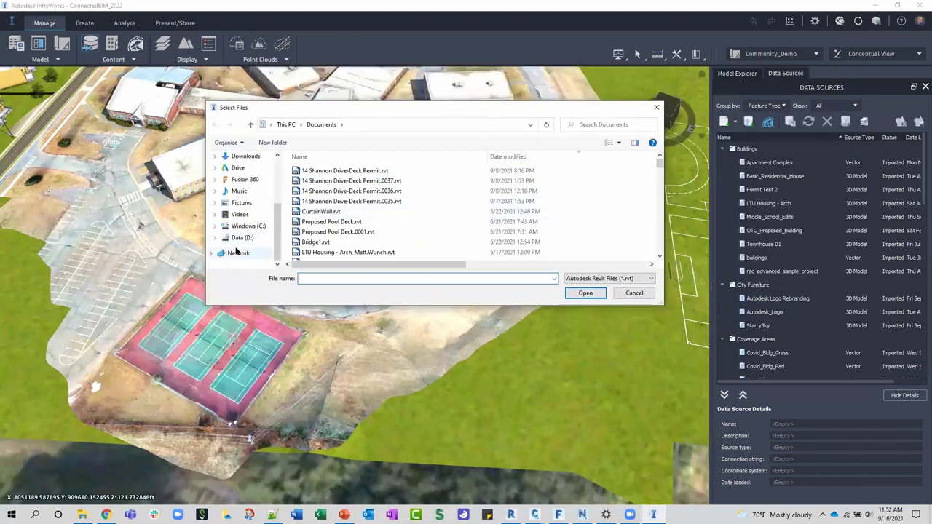
{"action": "left_click", "coordinate": [243, 237]}
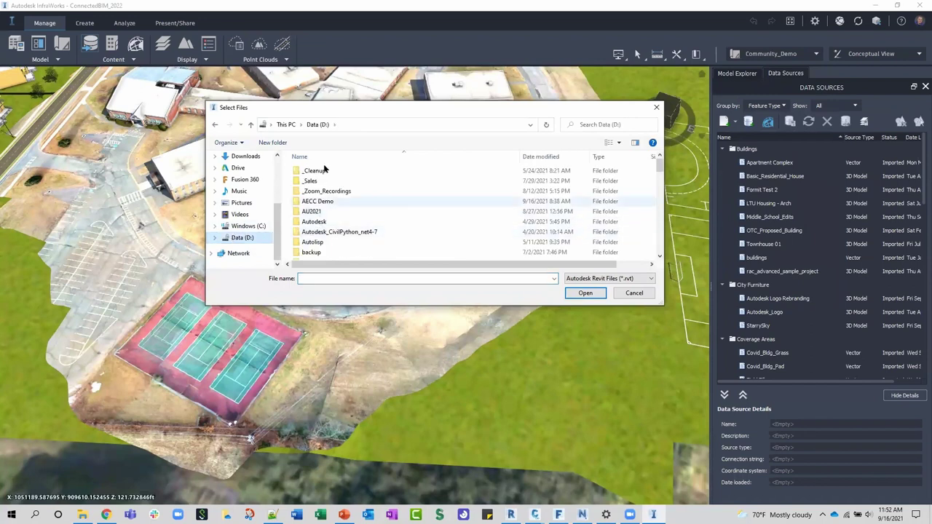
{"action": "scroll", "coordinate": [321, 246], "scroll_direction": "down", "scroll_amount": 1}
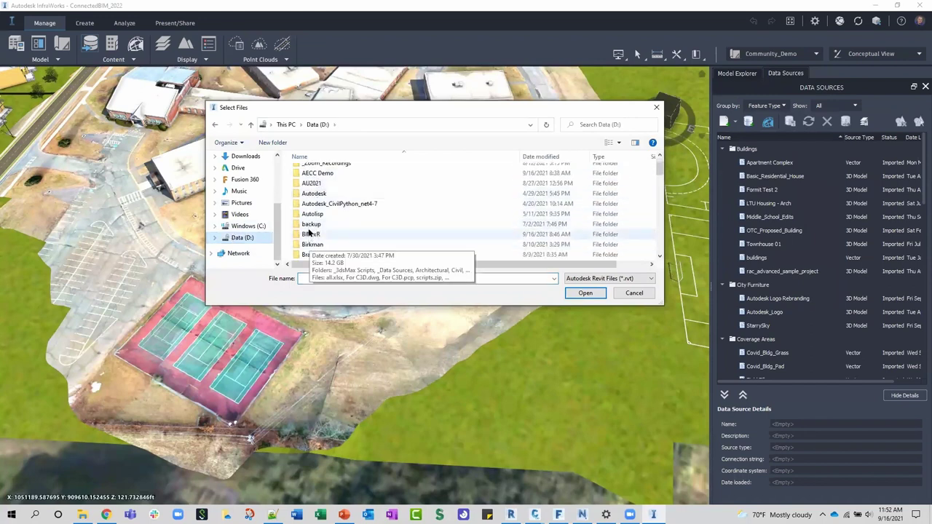
{"action": "double_click", "coordinate": [313, 225]}
{"action": "left_click", "coordinate": [313, 124]}
{"action": "scroll", "coordinate": [313, 246], "scroll_direction": "down", "scroll_amount": 2}
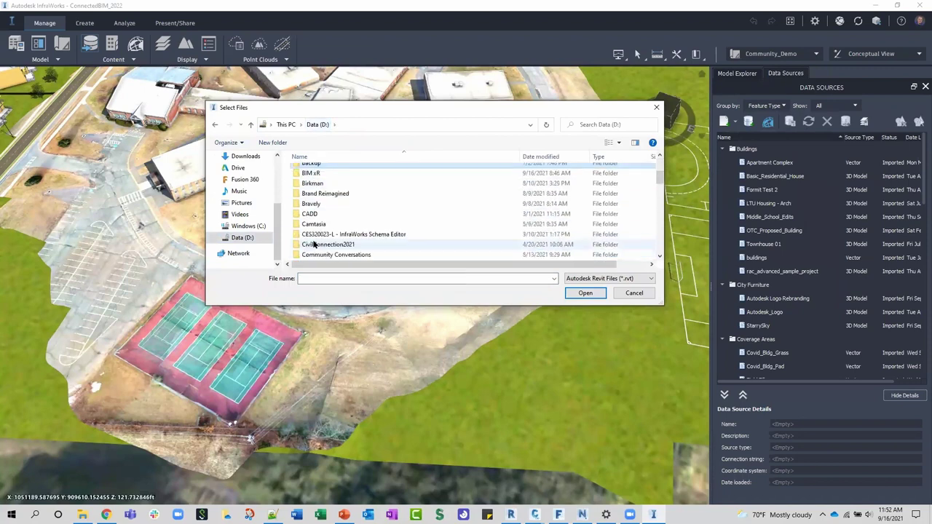
{"action": "double_click", "coordinate": [317, 174]}
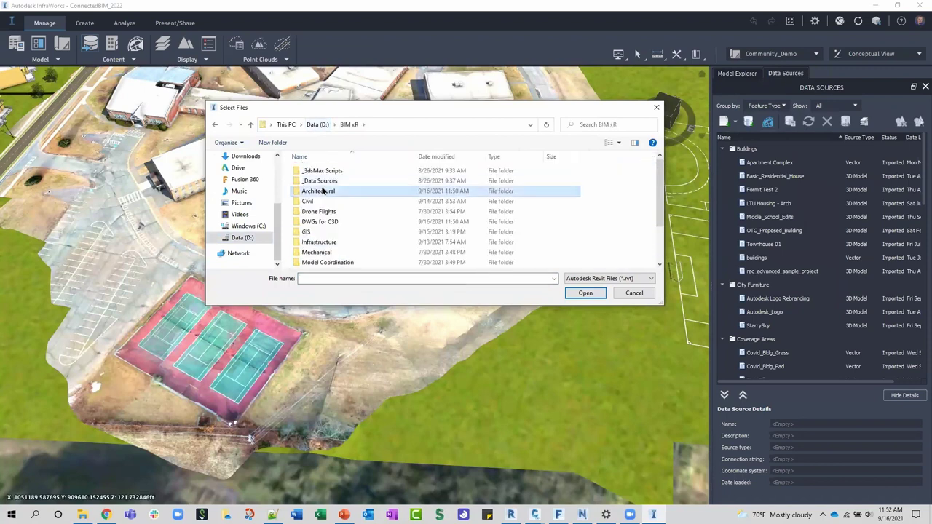
{"action": "double_click", "coordinate": [320, 186]}
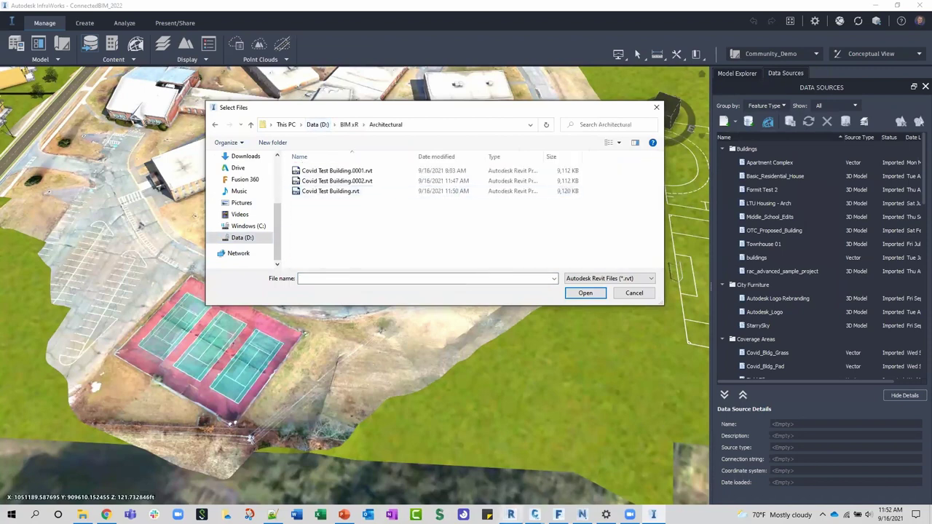
{"action": "key", "text": "alt+Tab"}
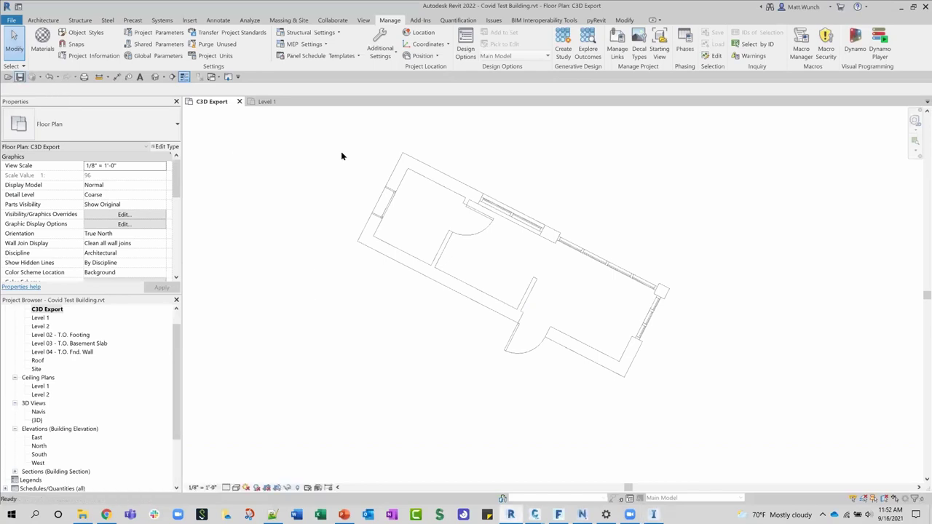
{"action": "left_click", "coordinate": [422, 34]}
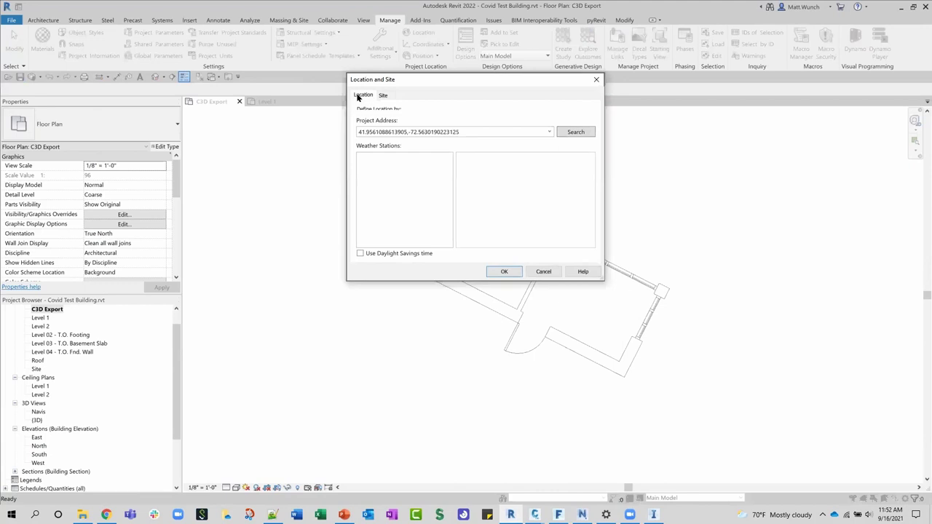
{"action": "left_click", "coordinate": [383, 95]}
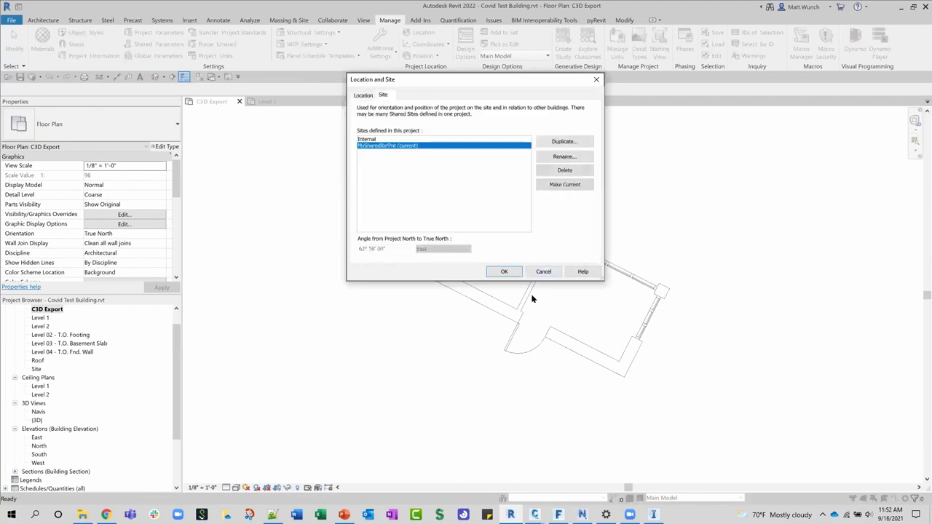
{"action": "left_click", "coordinate": [543, 272]}
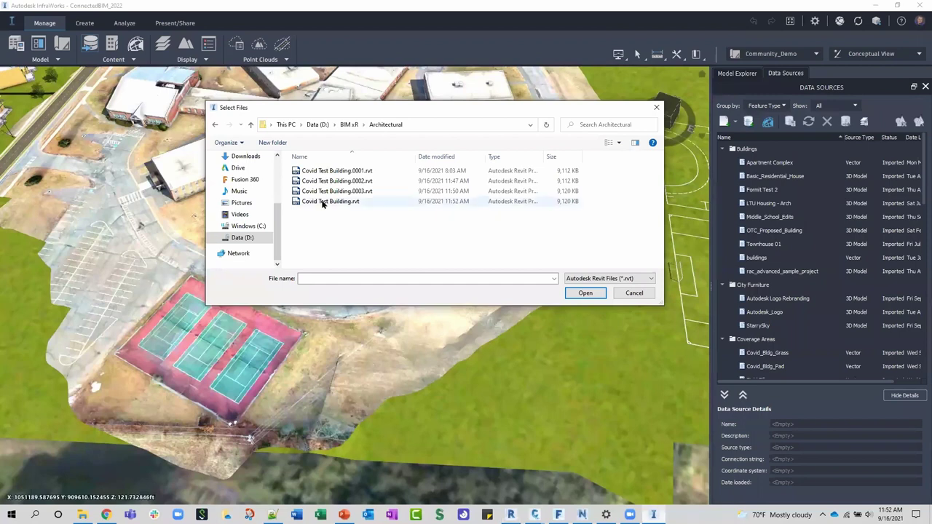
Import Covid Test Building.rvt as a new data source from the Select Files dialog.
{"action": "left_click", "coordinate": [326, 202]}
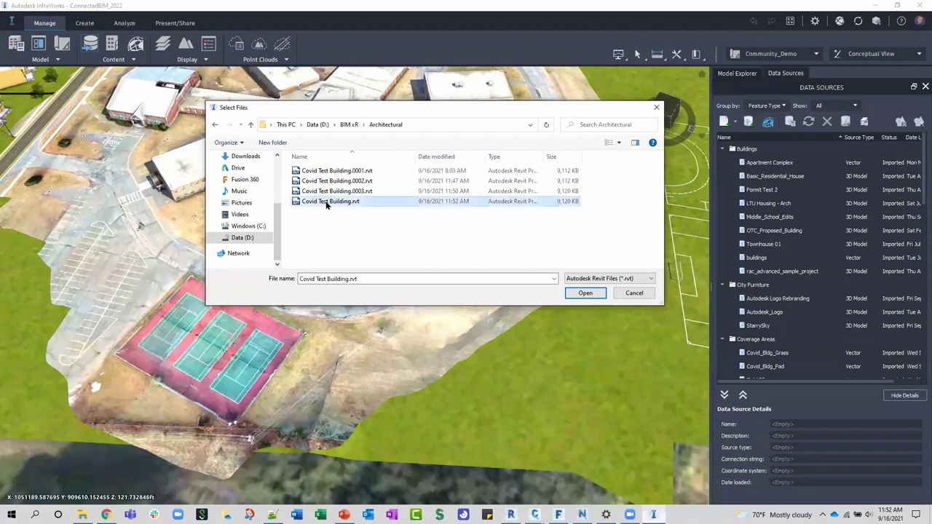
{"action": "left_click", "coordinate": [585, 293]}
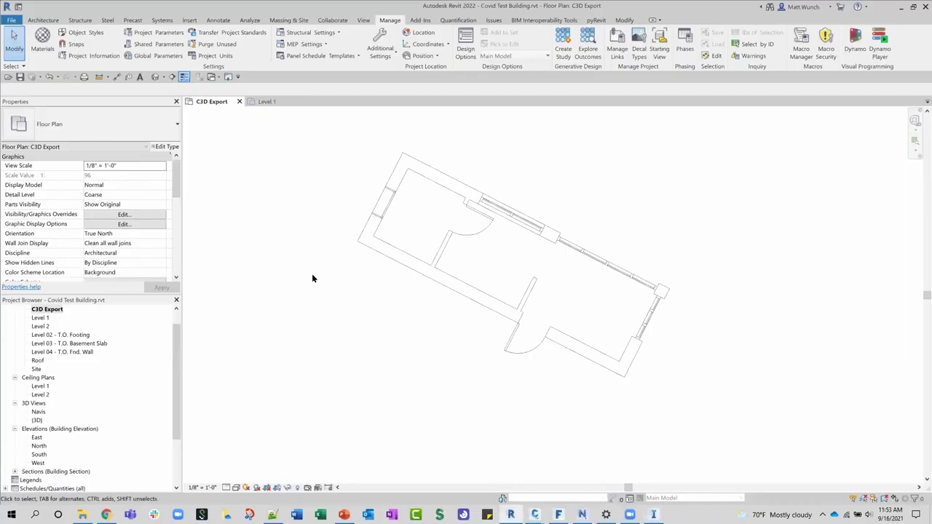
{"action": "scroll", "coordinate": [312, 277], "scroll_direction": "down", "scroll_amount": 5}
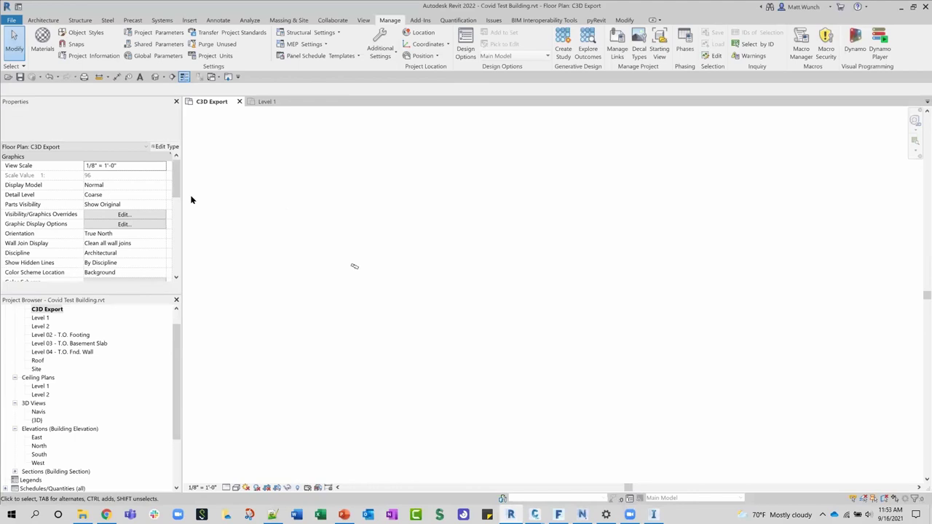
Link the drone point cloud by shared coordinates, accepting the large-coordinates warning.
{"action": "left_click", "coordinate": [189, 21]}
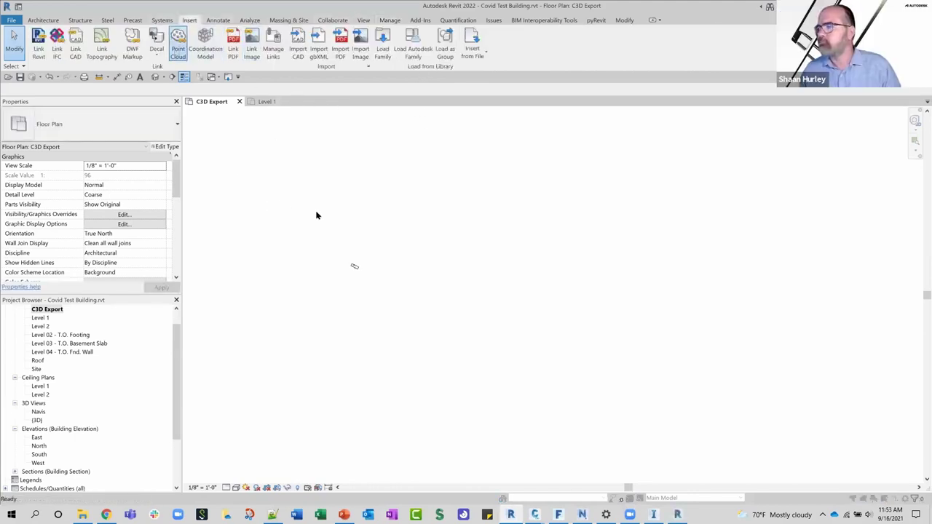
{"action": "left_click", "coordinate": [539, 340]}
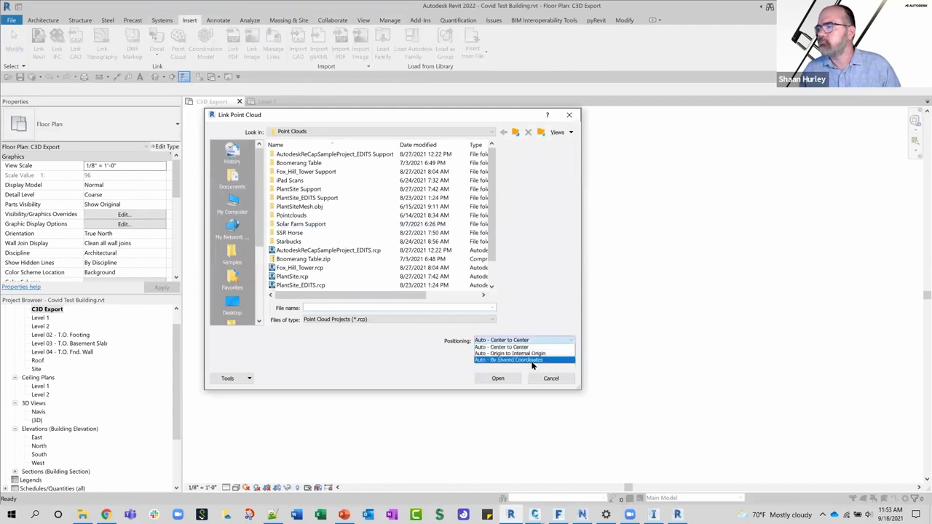
{"action": "left_click", "coordinate": [530, 361]}
{"action": "left_click", "coordinate": [314, 131]}
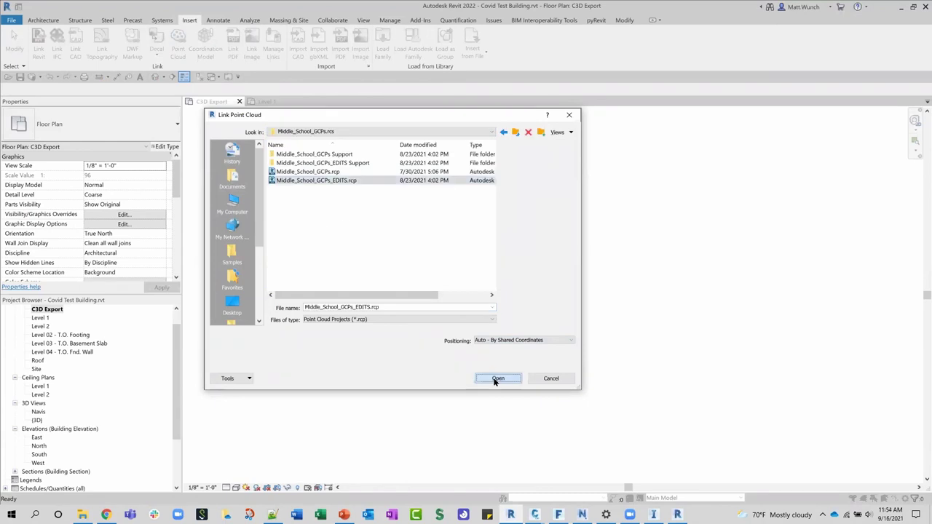
{"action": "left_click", "coordinate": [497, 379]}
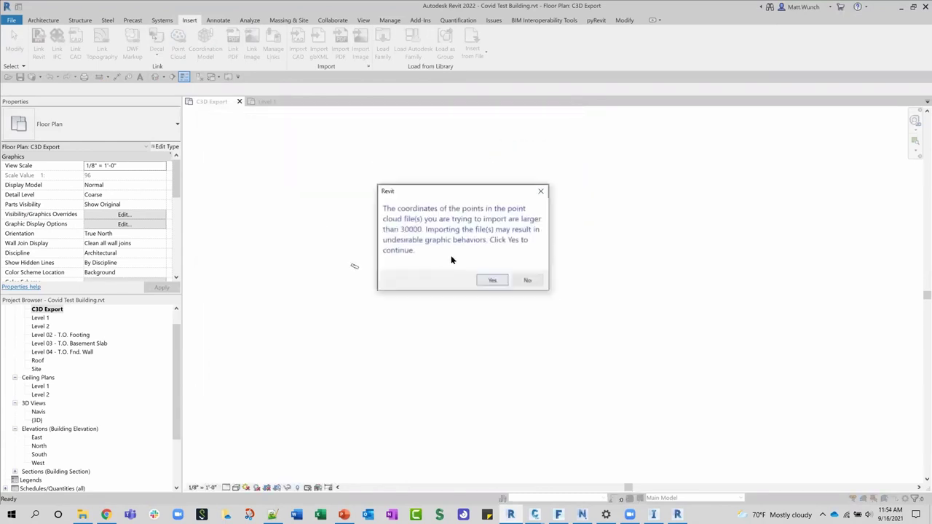
{"action": "left_click", "coordinate": [491, 281]}
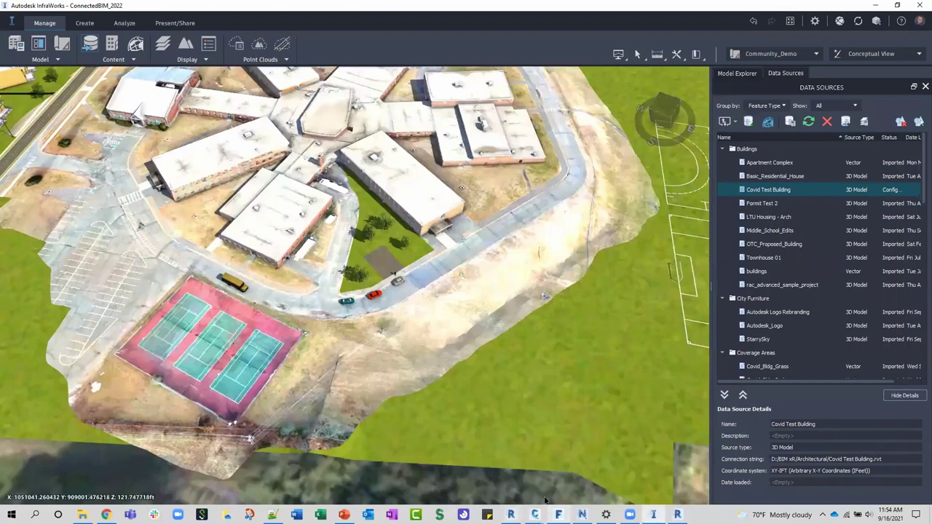
Configure the Covid Test Building source with coordinate system CT83F, then close and refresh.
{"action": "middle_click_drag", "start_coordinate": [622, 274], "coordinate": [634, 335]}
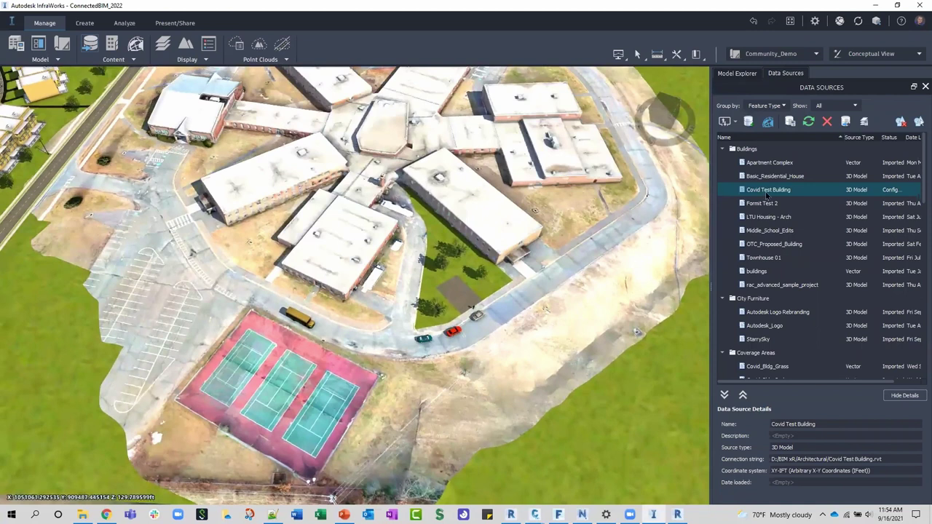
{"action": "right_click", "coordinate": [769, 195]}
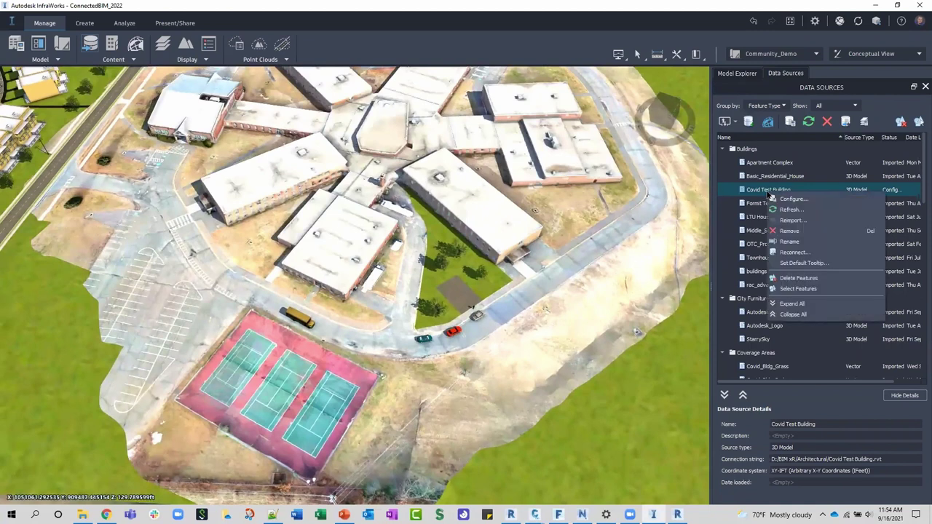
{"action": "left_click", "coordinate": [801, 208]}
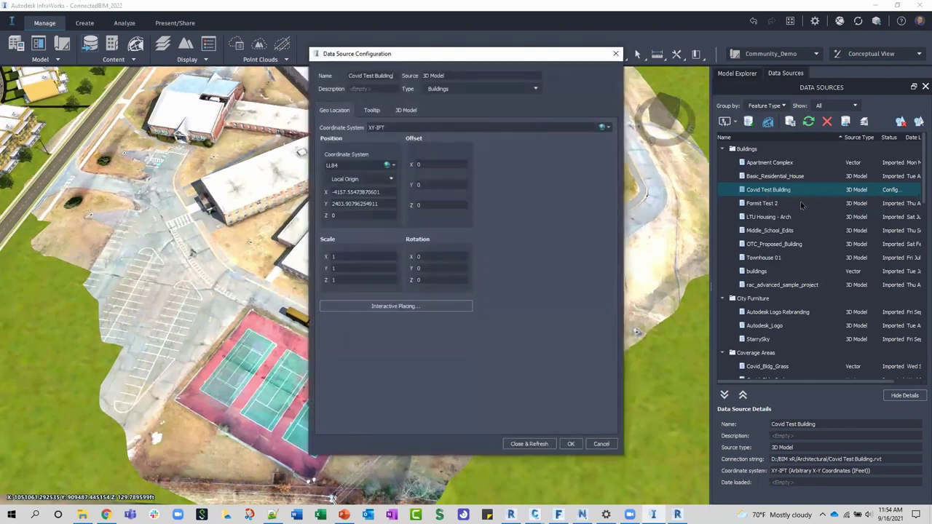
{"action": "left_click", "coordinate": [534, 88]}
{"action": "left_click", "coordinate": [561, 86]}
{"action": "left_click", "coordinate": [608, 129]}
{"action": "left_click", "coordinate": [619, 147]}
{"action": "left_click", "coordinate": [608, 129]}
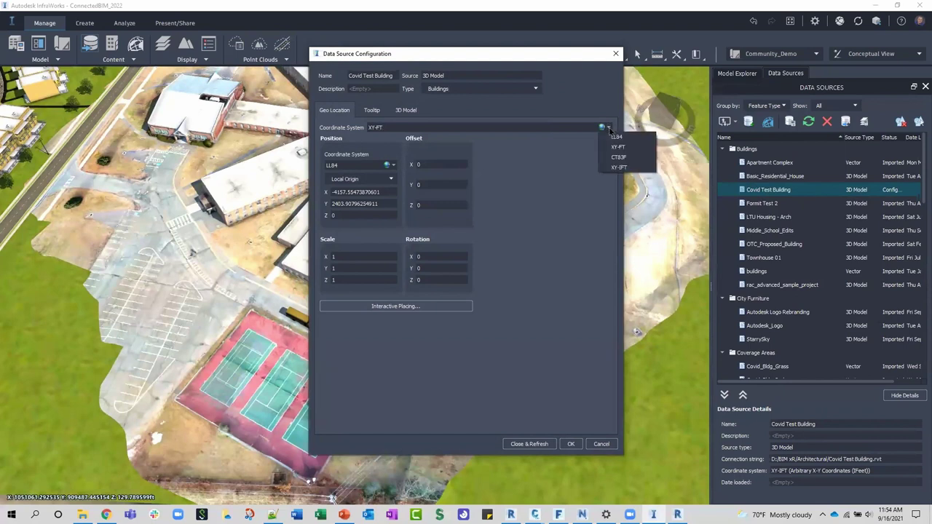
{"action": "left_click", "coordinate": [620, 156]}
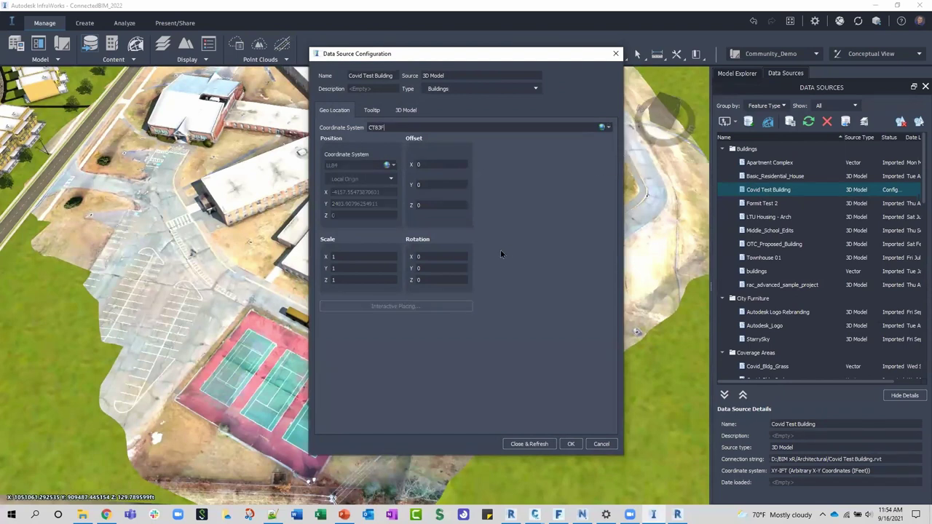
{"action": "left_click", "coordinate": [534, 444]}
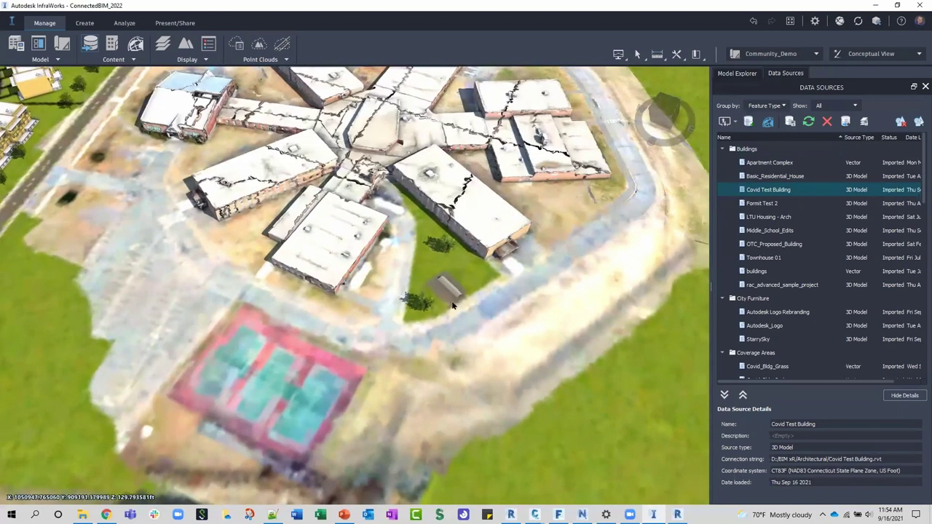
Orbit the campus to check the building placement, then bring the Revit project forward.
{"action": "middle_click_drag", "start_coordinate": [506, 312], "coordinate": [442, 297]}
{"action": "middle_click_drag", "start_coordinate": [489, 319], "coordinate": [407, 430]}
{"action": "mouse_move", "coordinate": [511, 515]}
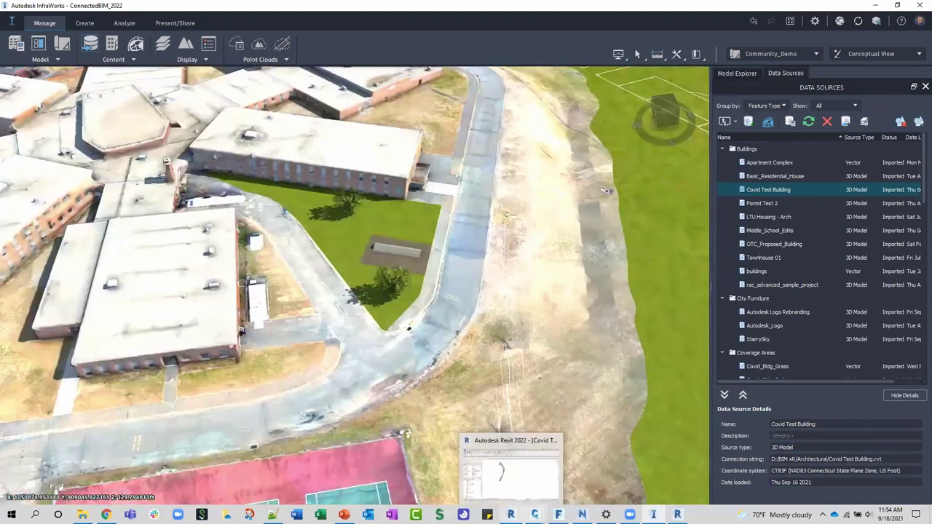
{"action": "left_click", "coordinate": [510, 470]}
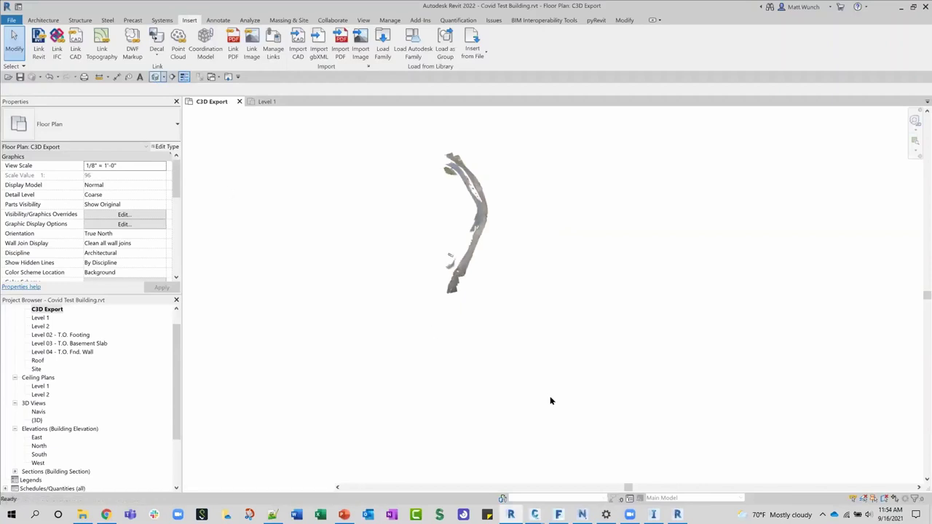
Open Revit's default 3D view with the 3D shortcut.
{"action": "key", "text": "3"}
{"action": "key", "text": "d"}
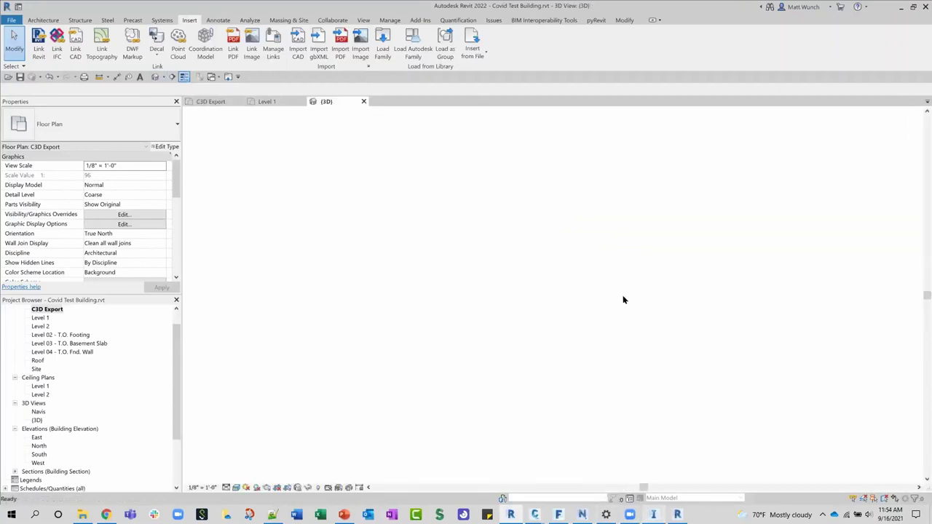
{"action": "key", "text": "alt+Tab"}
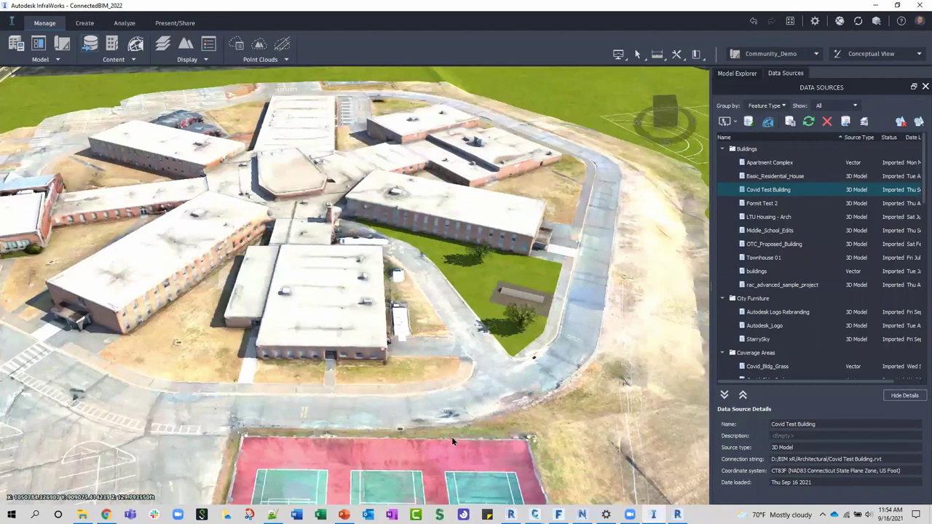
{"action": "mouse_move", "coordinate": [511, 515]}
{"action": "key", "text": "alt+Tab"}
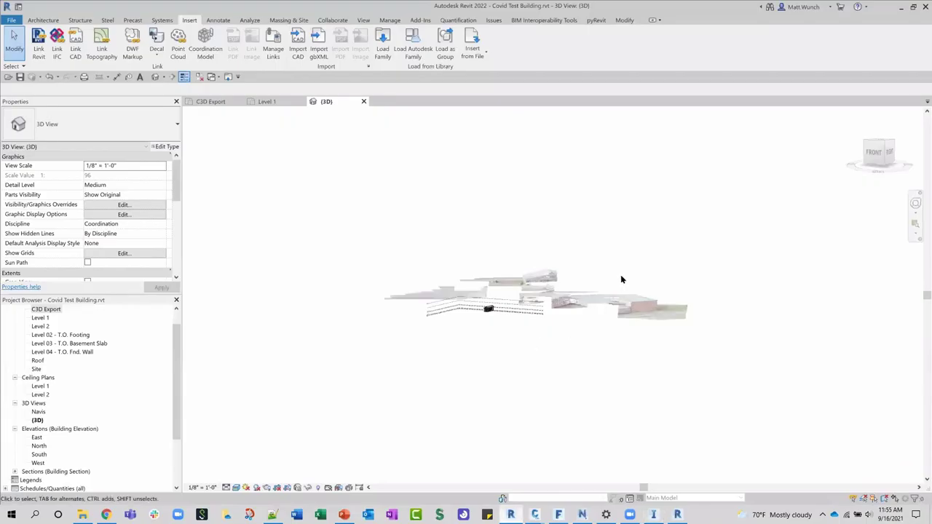
Orbit to a top view and select the linked point cloud.
{"action": "middle_click_drag", "start_coordinate": [620, 274], "coordinate": [424, 318], "text": "shift"}
{"action": "left_click", "coordinate": [532, 405]}
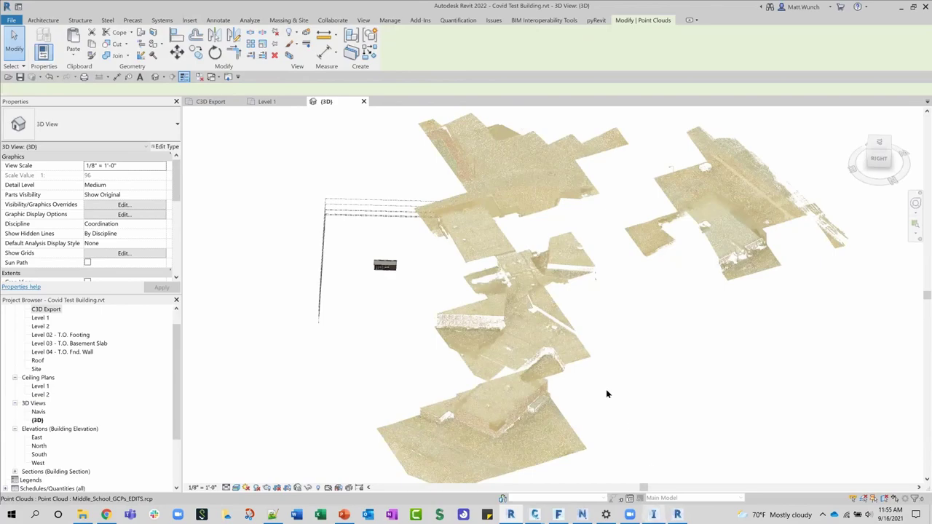
{"action": "key", "text": "alt+Tab"}
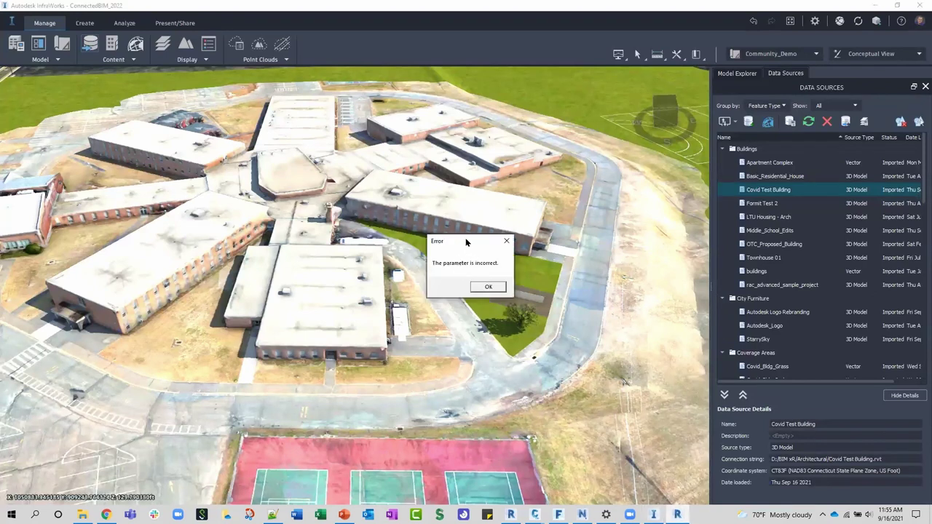
Dismiss the parameter error and zoom and tilt around the building pad.
{"action": "left_click", "coordinate": [502, 286]}
{"action": "left_click", "coordinate": [510, 281]}
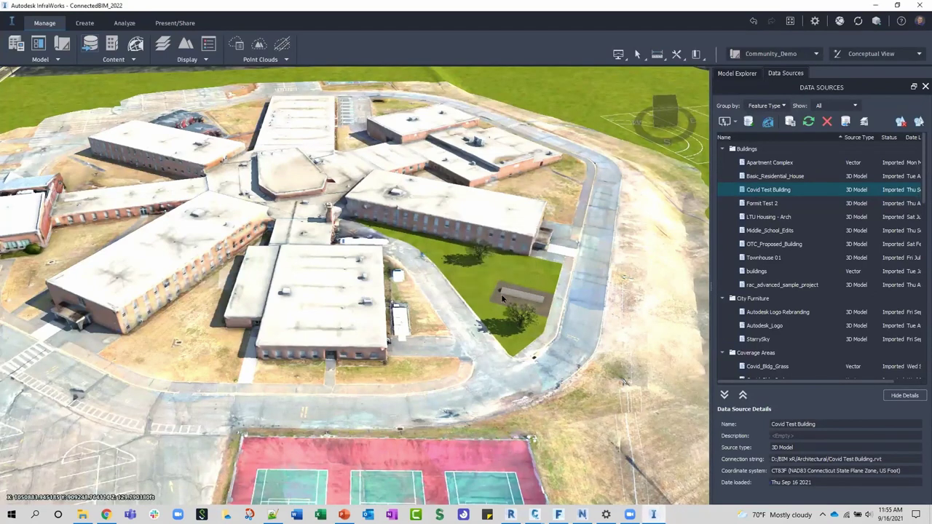
{"action": "scroll", "coordinate": [623, 301], "scroll_direction": "up", "scroll_amount": 8}
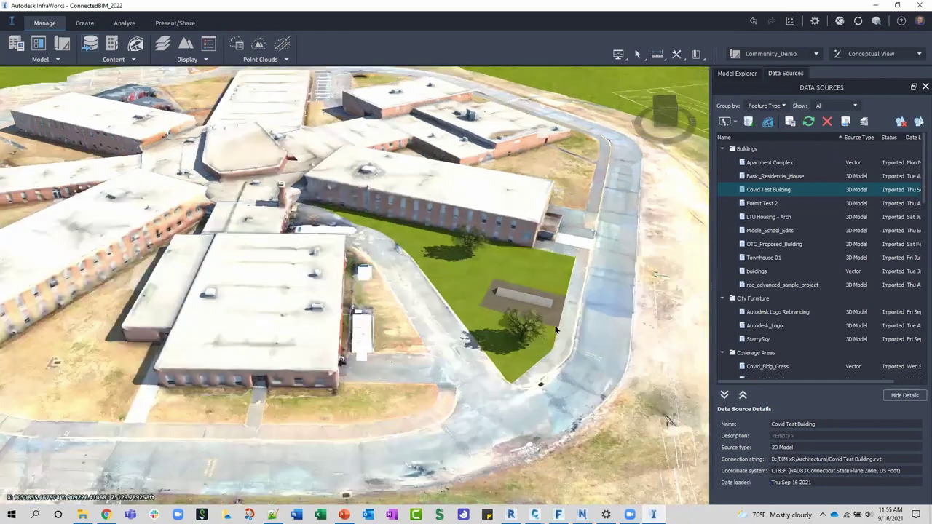
{"action": "scroll", "coordinate": [408, 280], "scroll_direction": "down", "scroll_amount": 3}
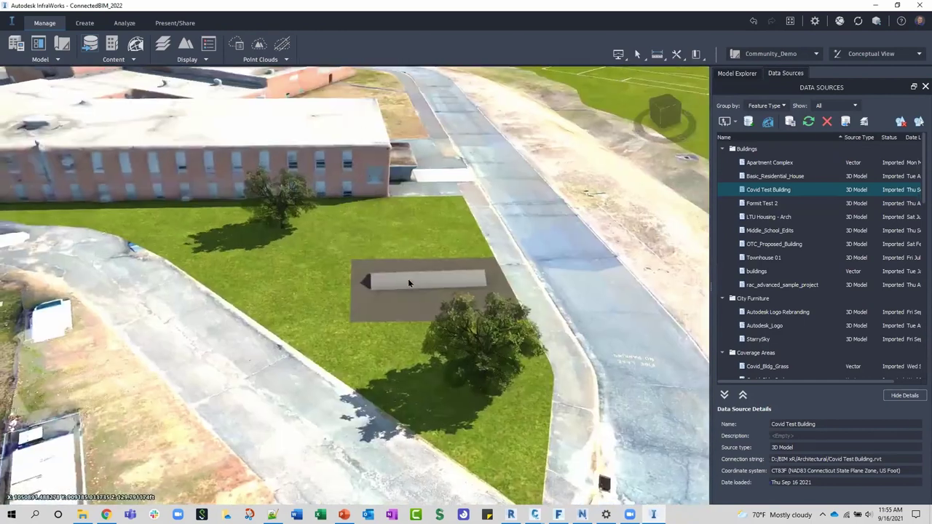
{"action": "scroll", "coordinate": [329, 275], "scroll_direction": "down", "scroll_amount": 5}
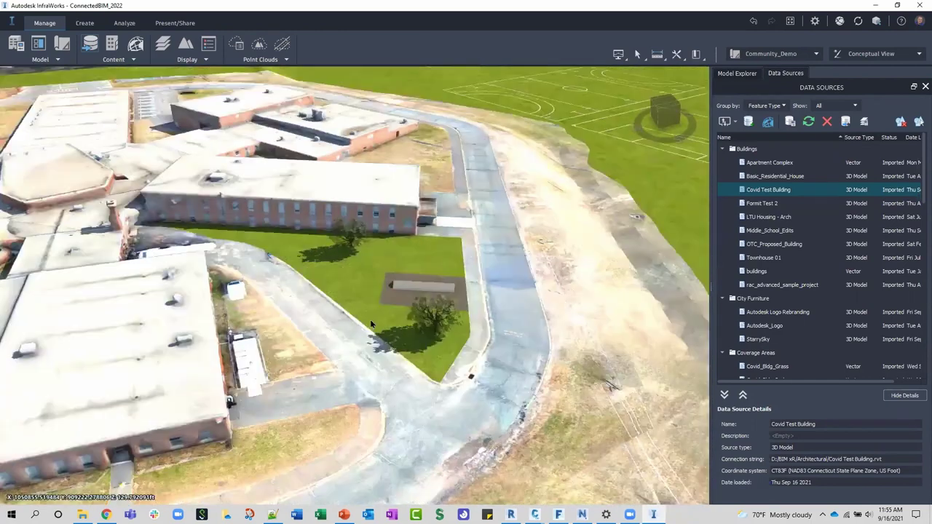
{"action": "scroll", "coordinate": [371, 324], "scroll_direction": "down", "scroll_amount": 3}
{"action": "middle_click_drag", "start_coordinate": [371, 324], "coordinate": [489, 394]}
{"action": "key", "text": "alt+Tab"}
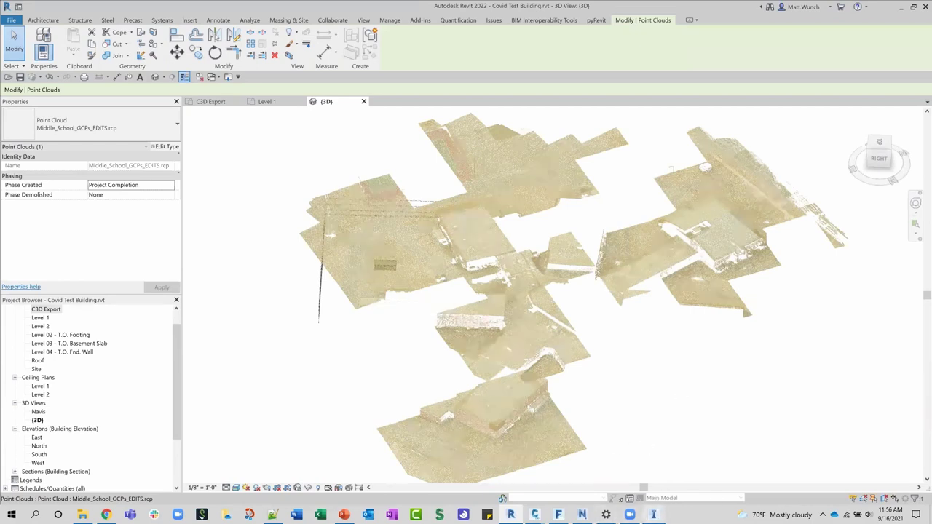
Return to InfraWorks to view the building on the campus lawn.
{"action": "key", "text": "alt+Tab"}
{"action": "mouse_move", "coordinate": [535, 515]}
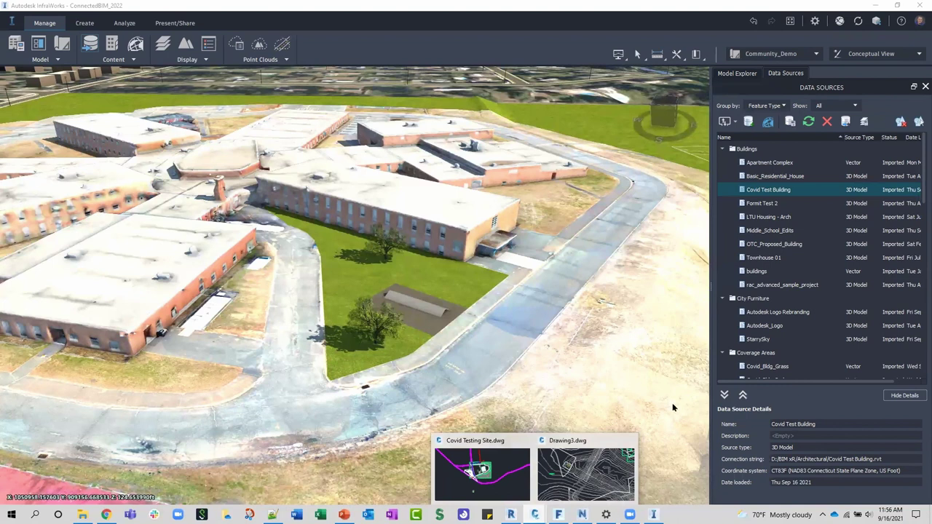
Zoom out over the campus and pan to bring the soccer field into view.
{"action": "scroll", "coordinate": [672, 407], "scroll_direction": "down", "scroll_amount": 2}
{"action": "scroll", "coordinate": [463, 276], "scroll_direction": "down", "scroll_amount": 1}
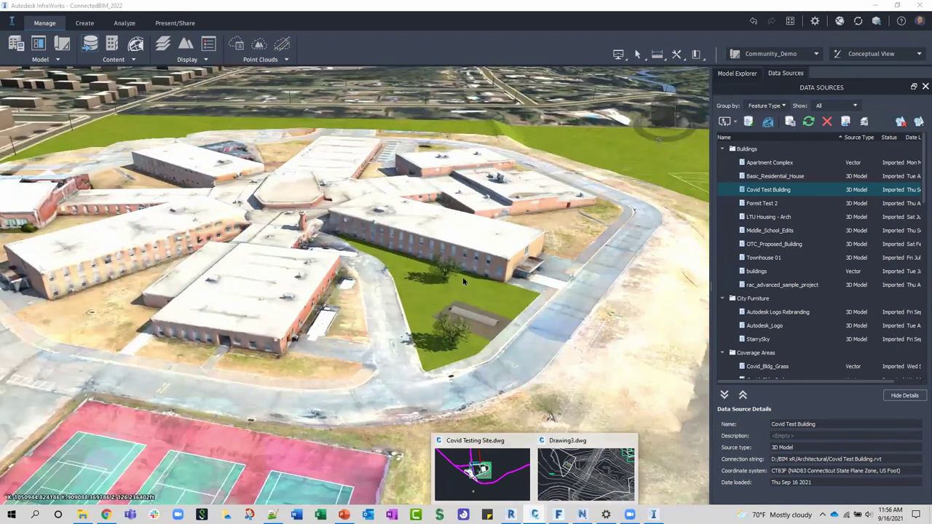
{"action": "scroll", "coordinate": [448, 293], "scroll_direction": "down", "scroll_amount": 2}
{"action": "left_click_drag", "start_coordinate": [448, 293], "coordinate": [296, 270]}
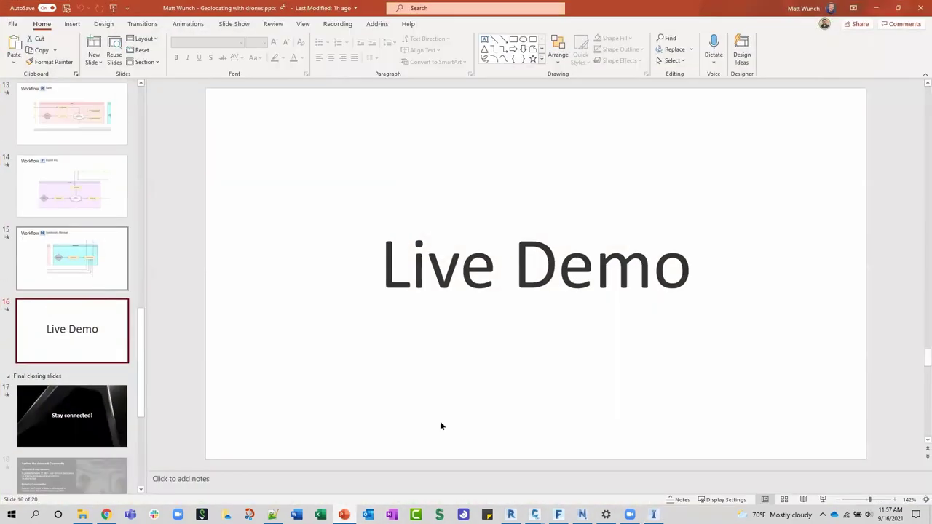
Run the slide show from slide 17 through the Autodesk Community slide to the thank-you slide.
{"action": "key", "text": "Page_Down"}
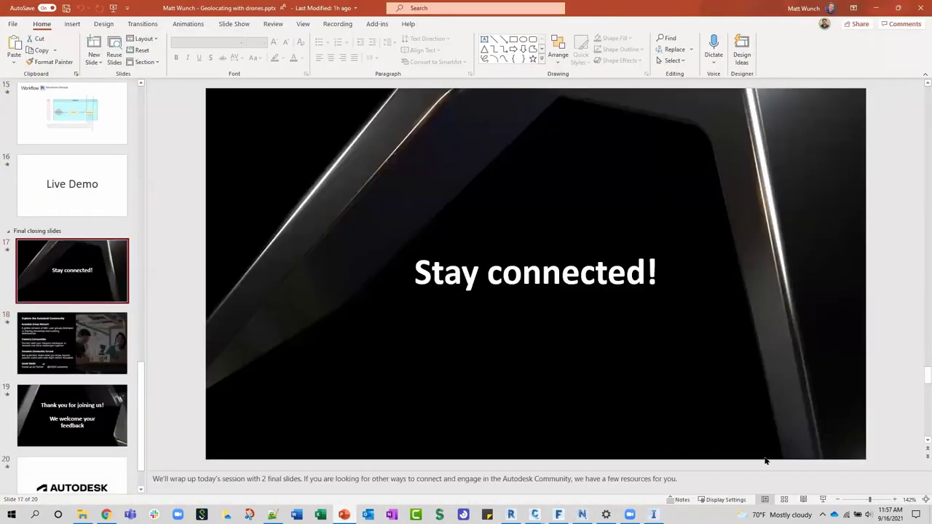
{"action": "left_click", "coordinate": [822, 500]}
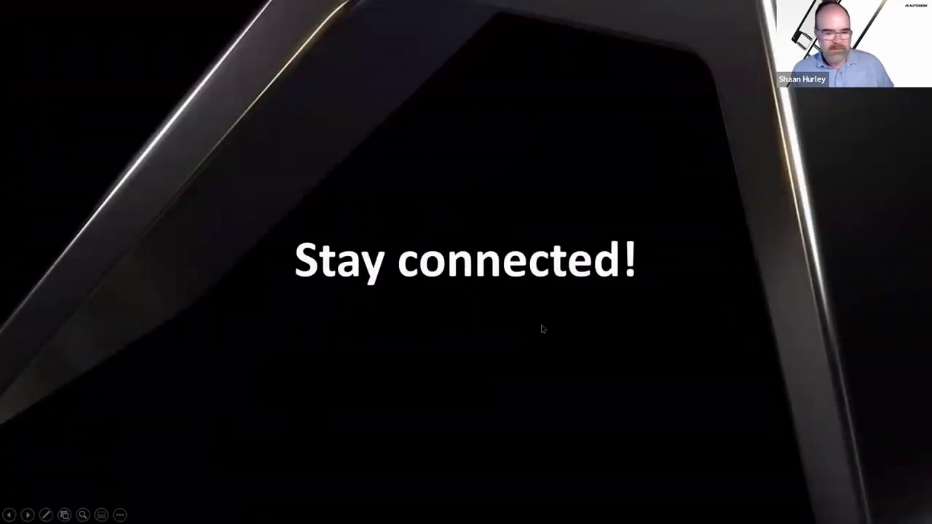
{"action": "key", "text": "Page_Down"}
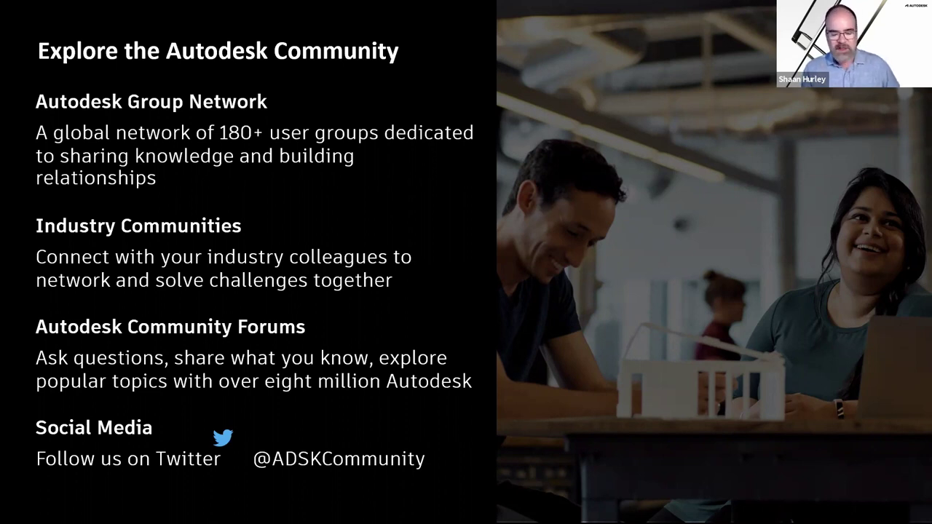
{"action": "key", "text": "Right"}
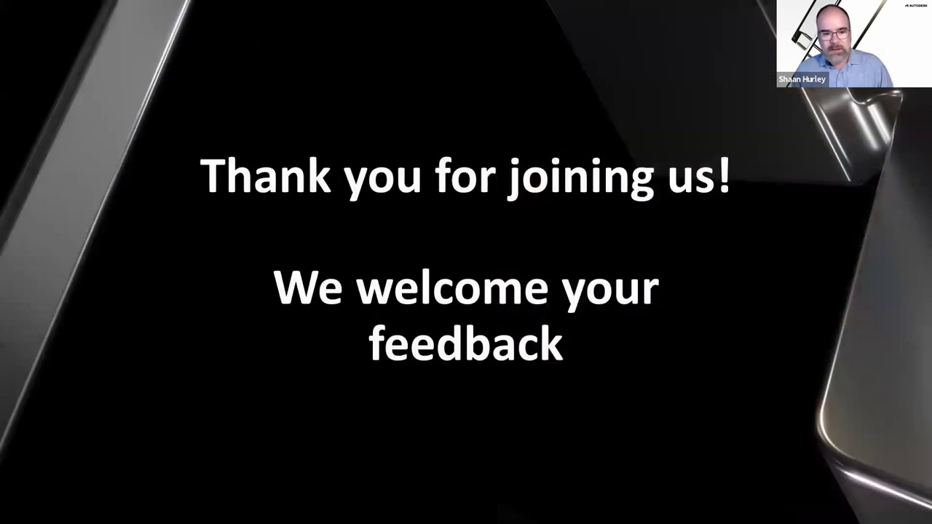